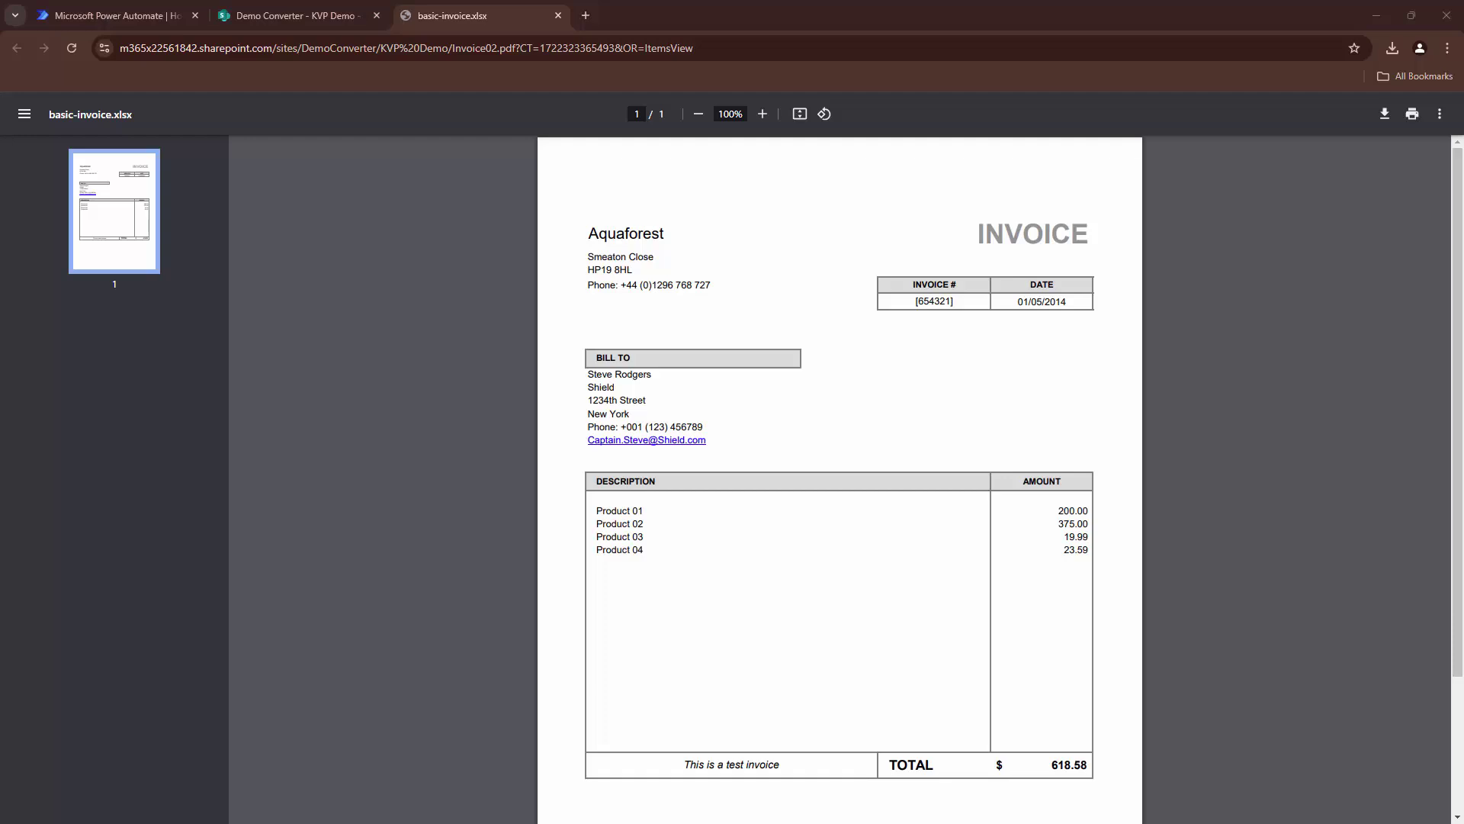
Select the invoice number 654321 on the Invoice02.pdf invoice
double_click(950, 300)
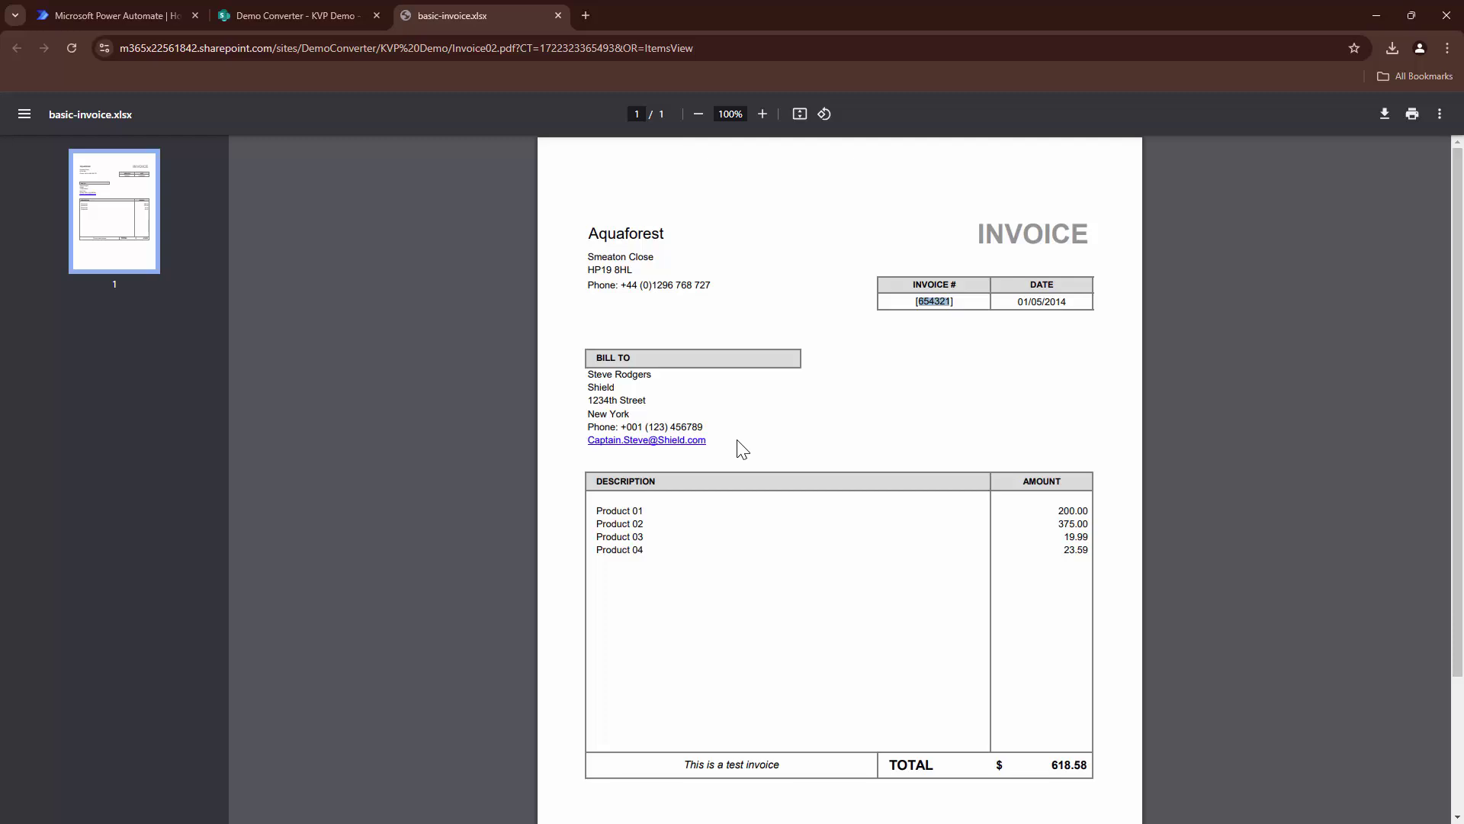
Add a text column named Email to the KVP Demo library
left_click(300, 12)
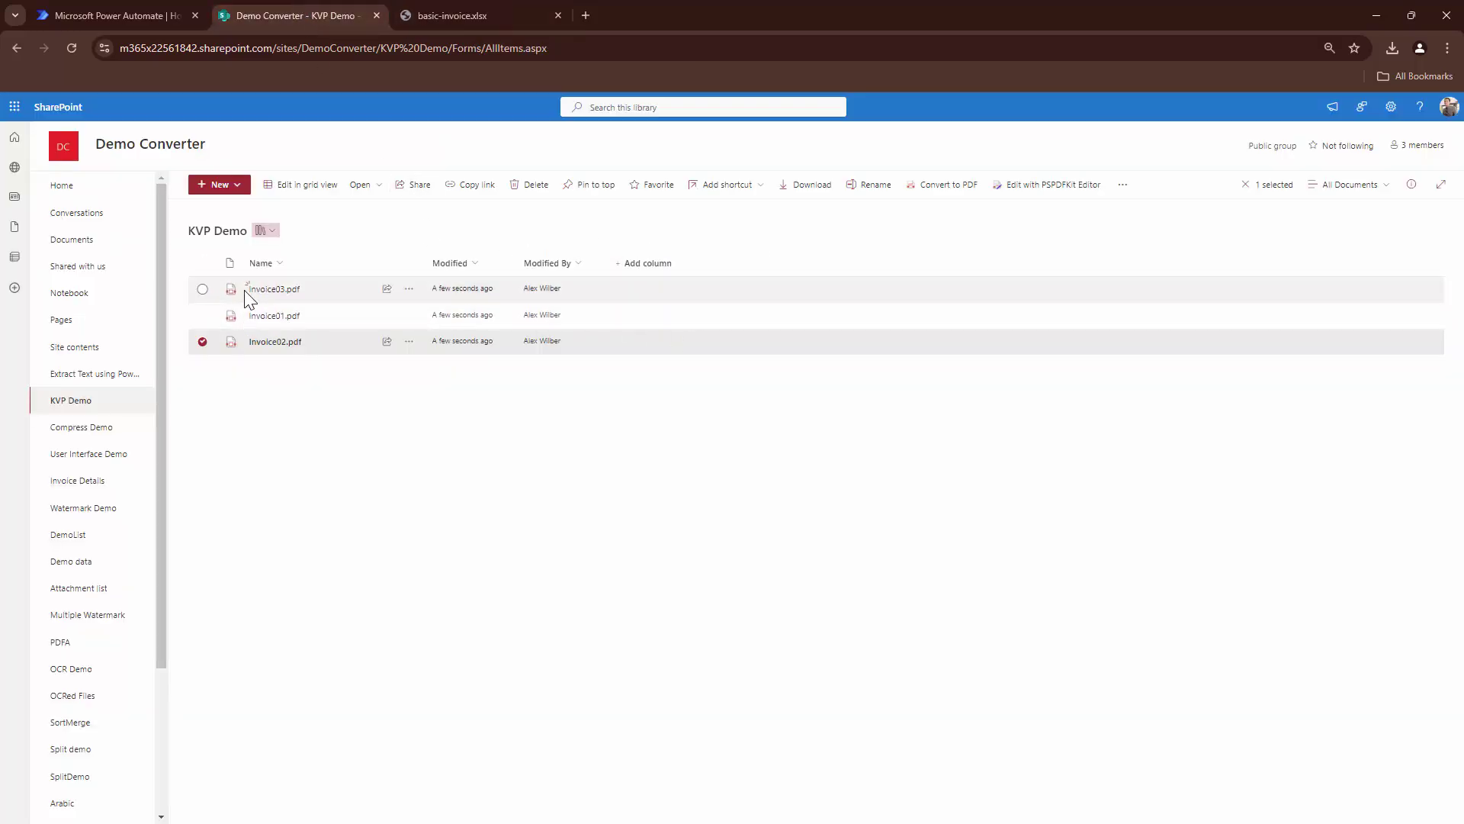
left_click(637, 268)
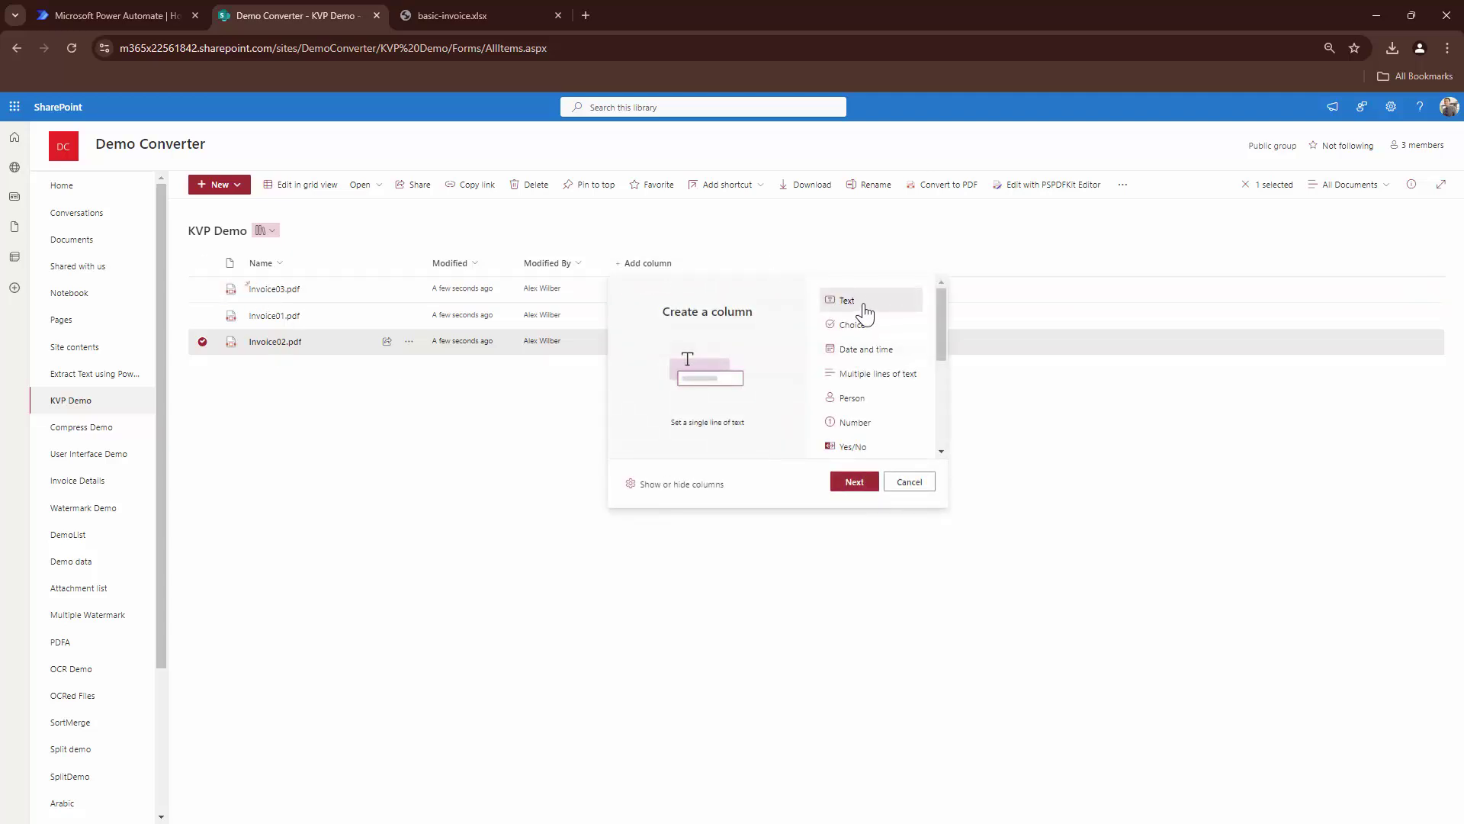
left_click(855, 482)
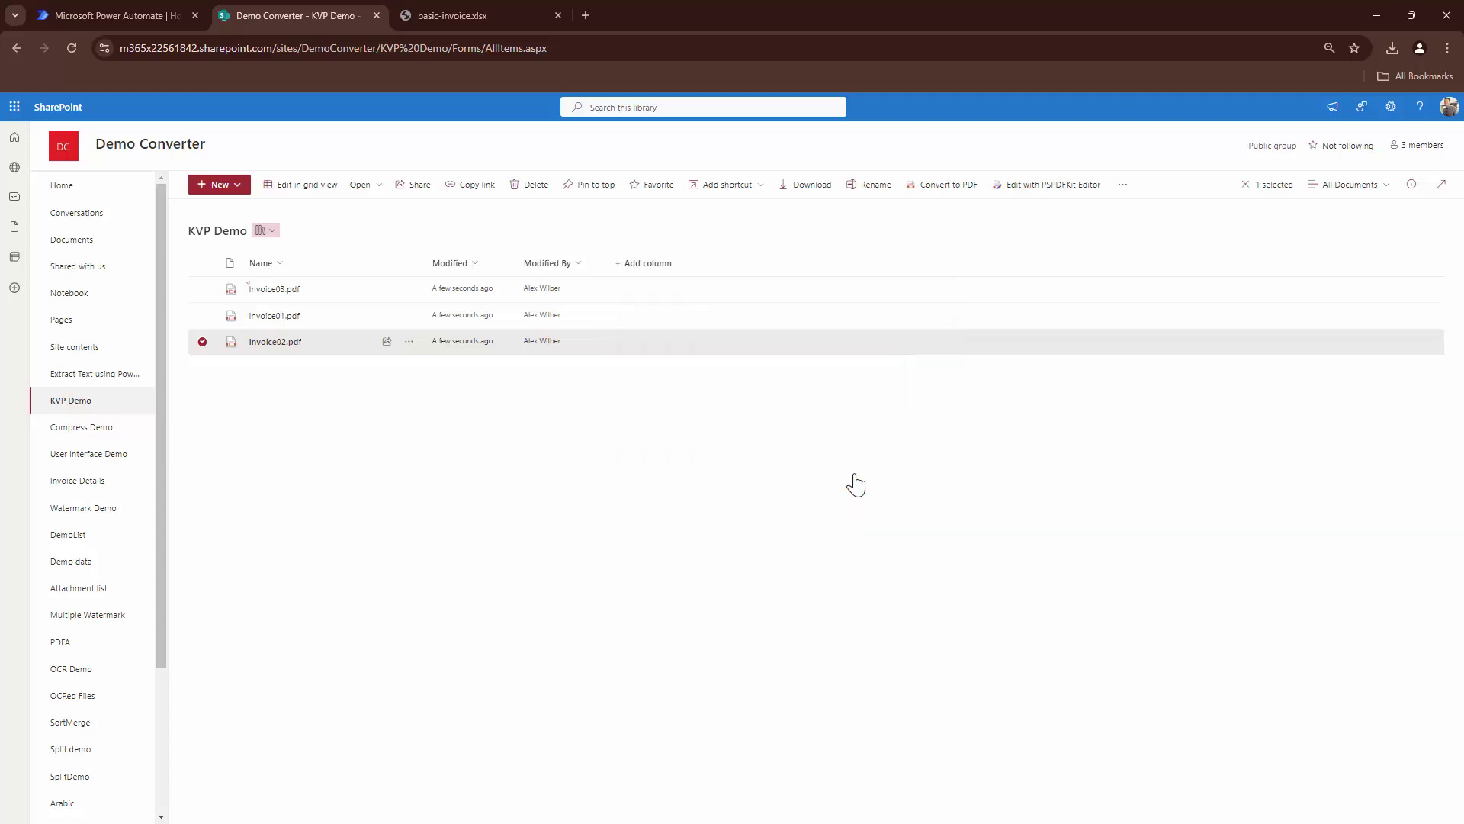
type("E")
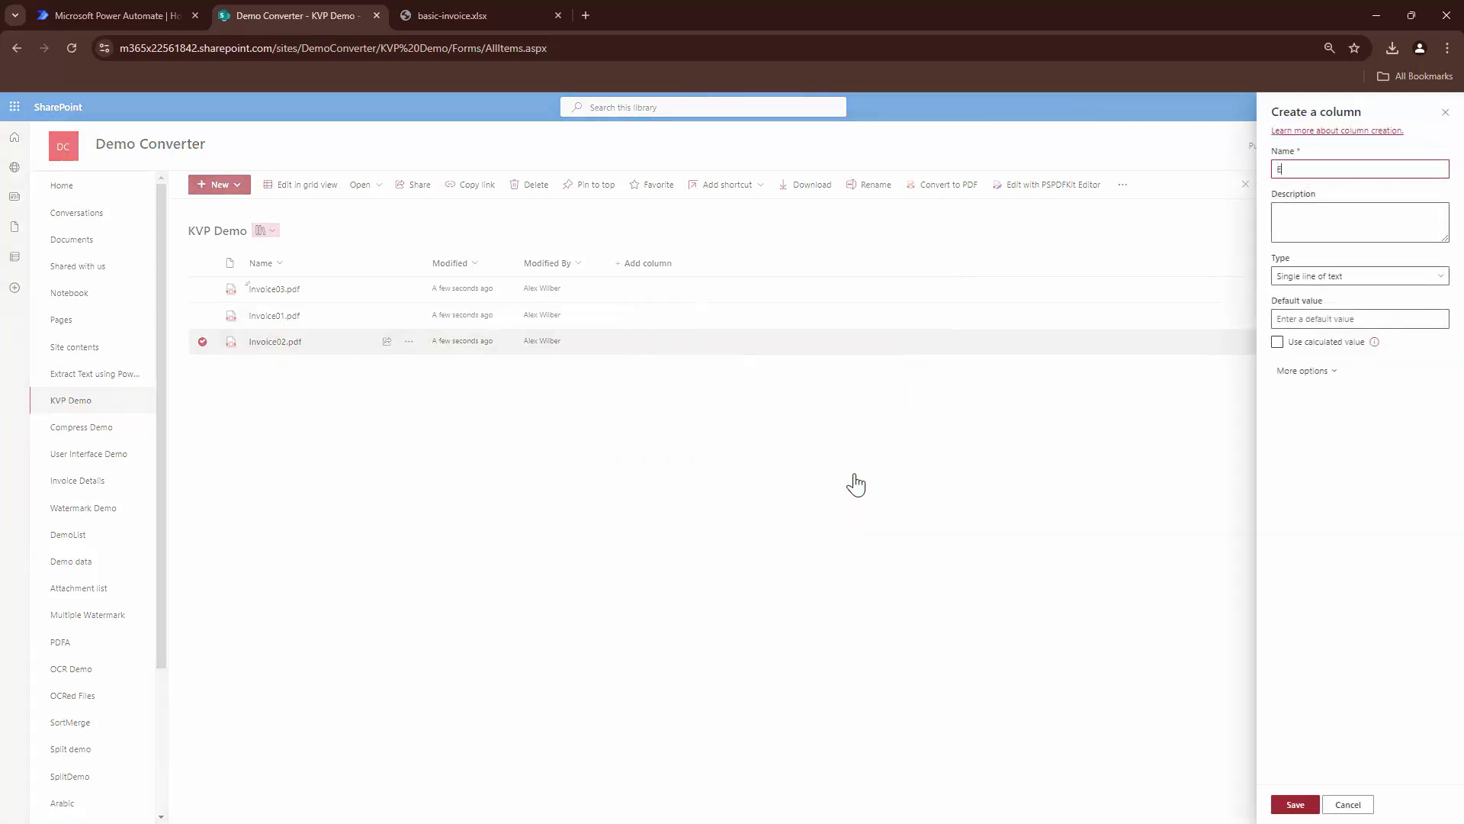
type("mail")
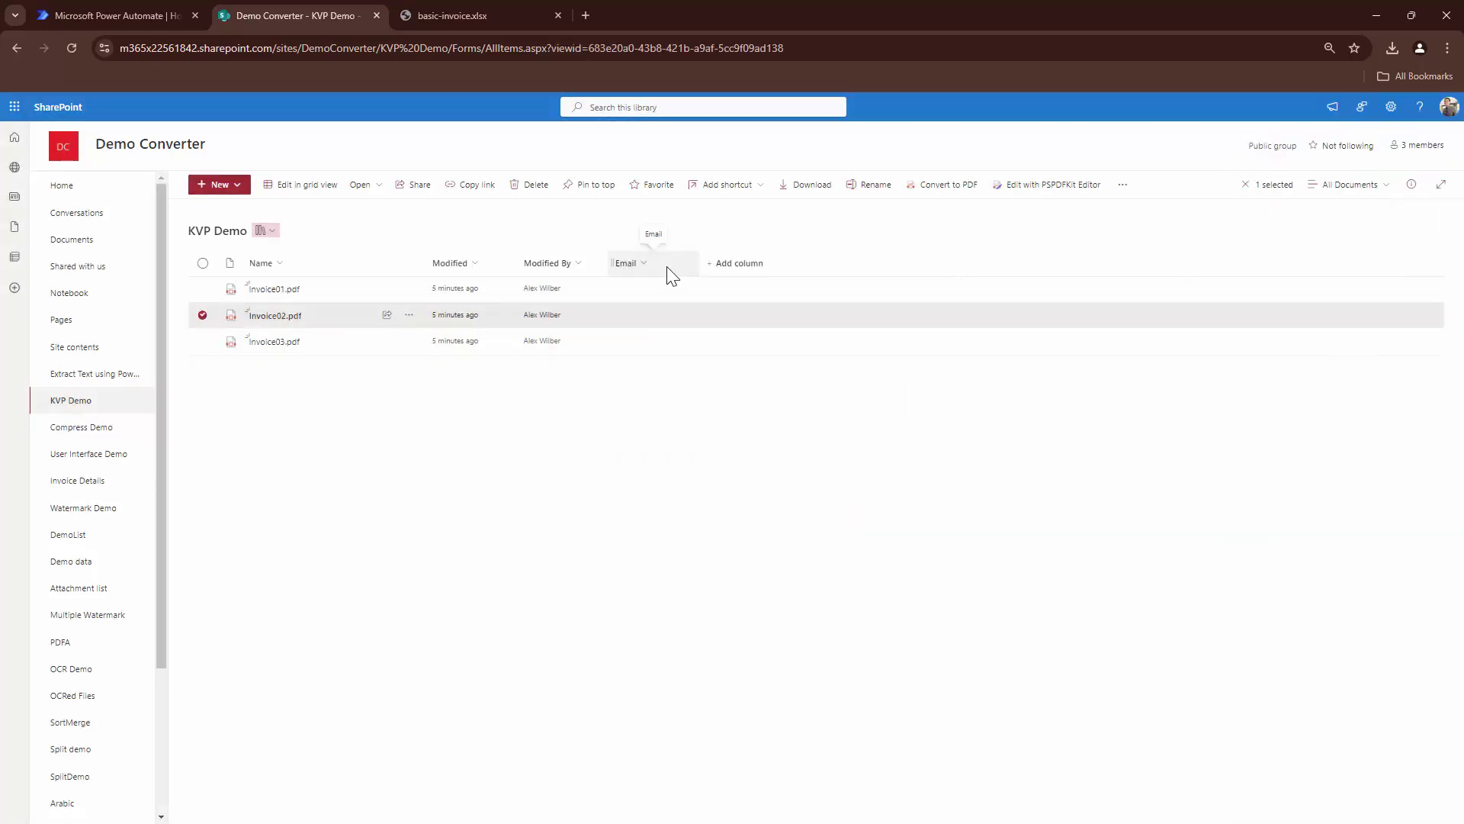
Add and save a second text column named Invoice no
left_click(714, 266)
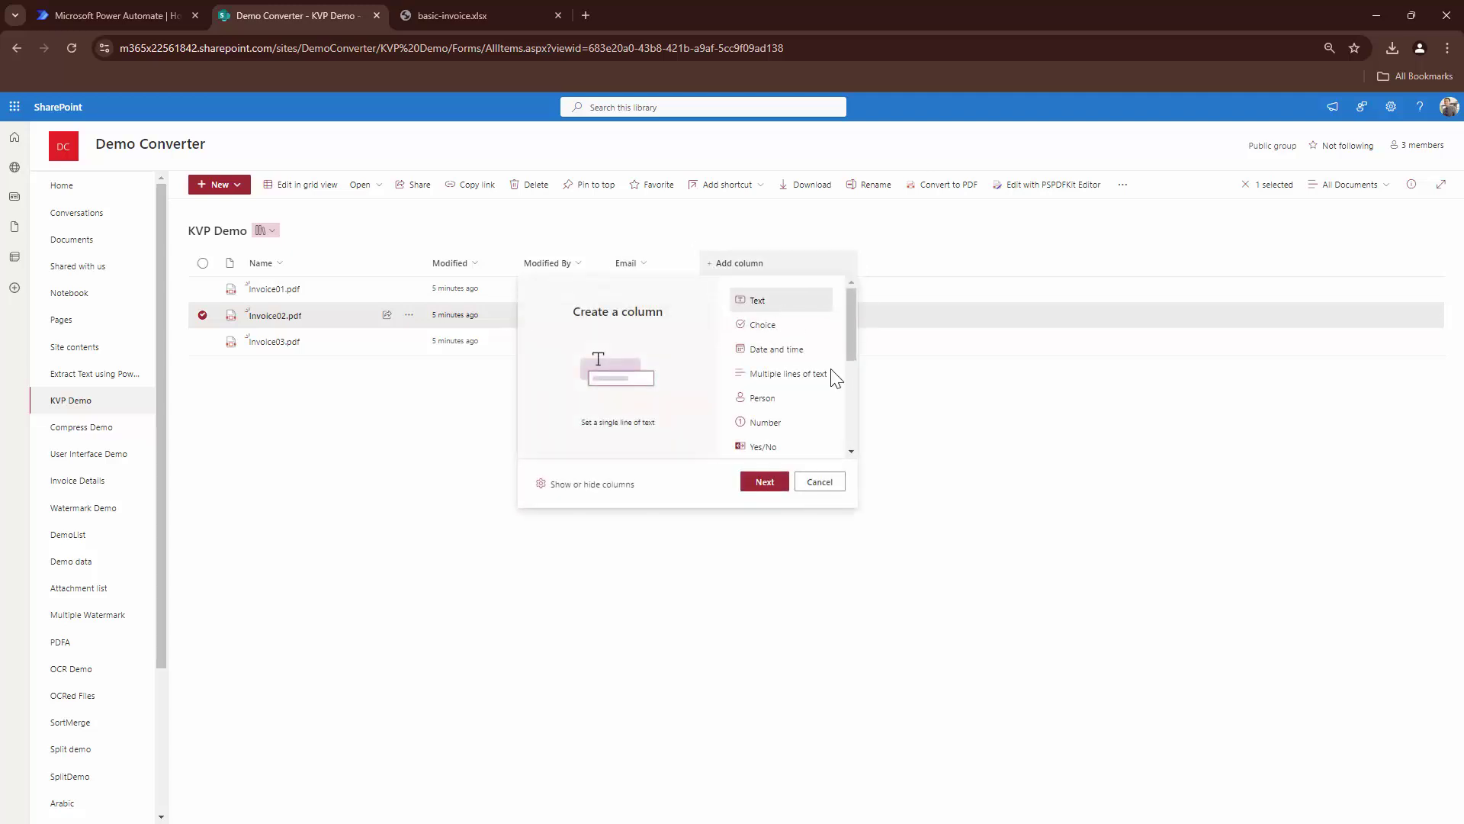
left_click(772, 483)
type("Invoice no")
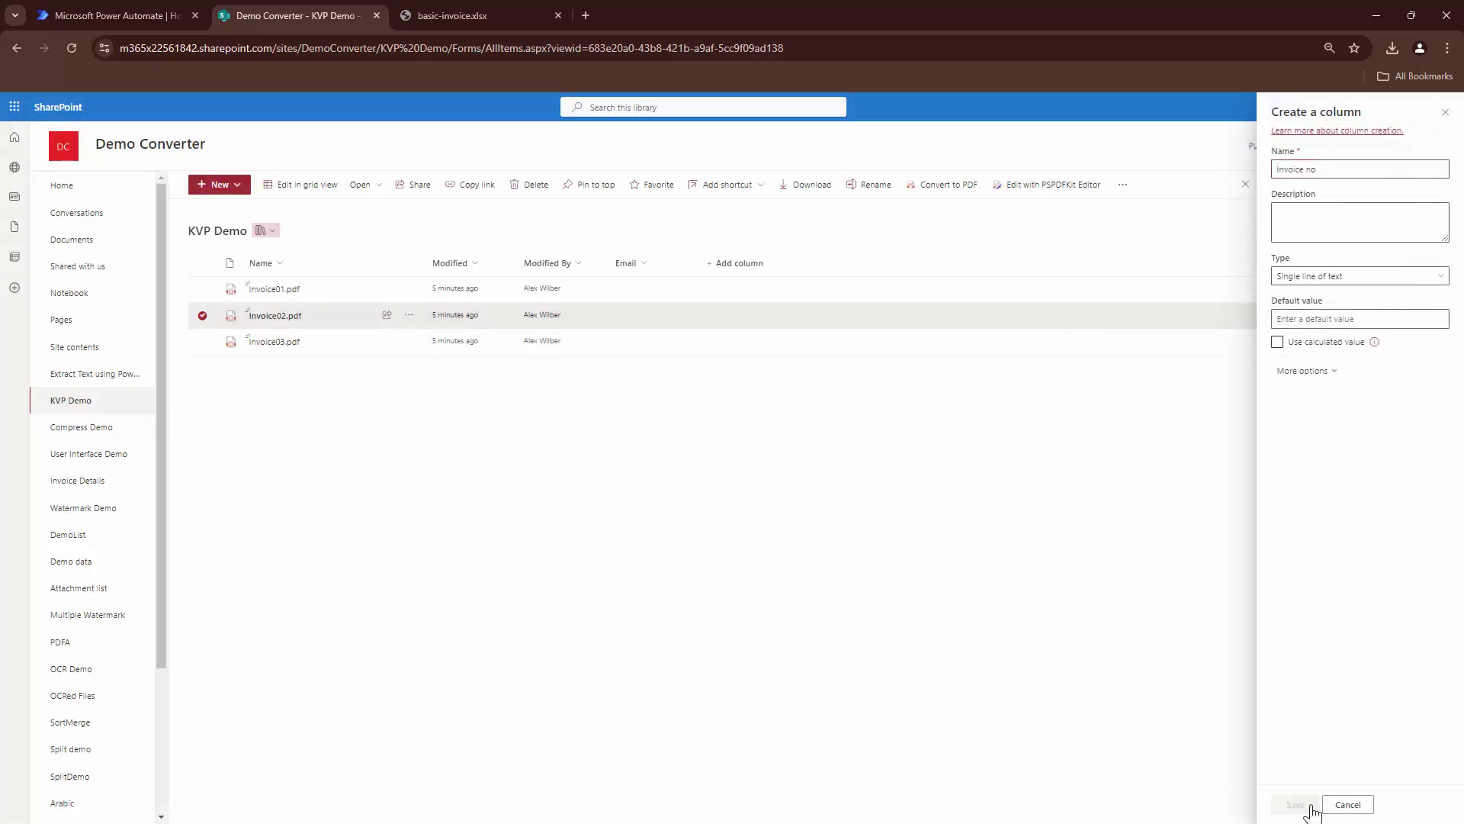
left_click(1299, 805)
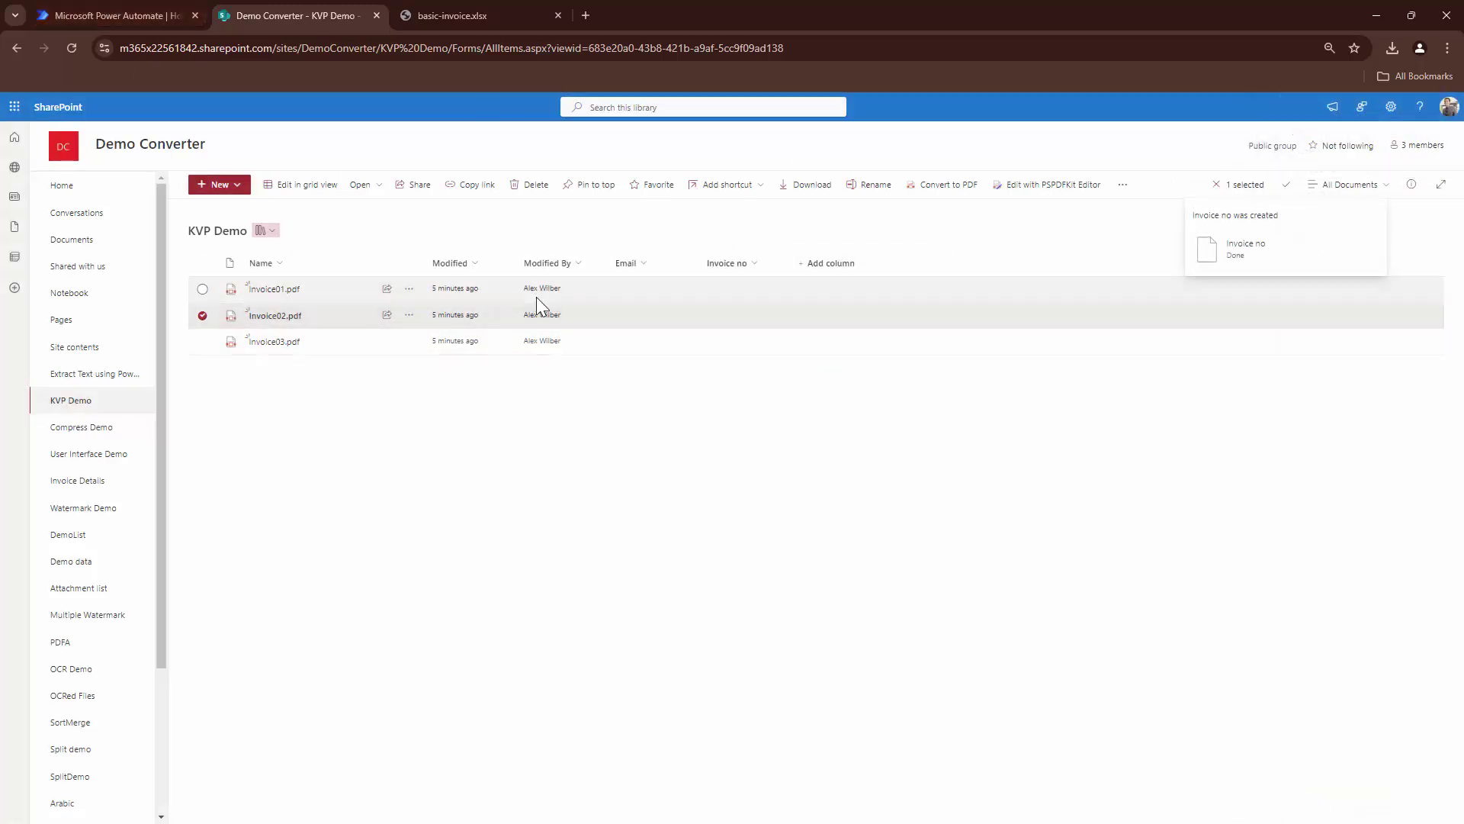
Create an instant cloud flow started by the Manually trigger a flow trigger
left_click(107, 9)
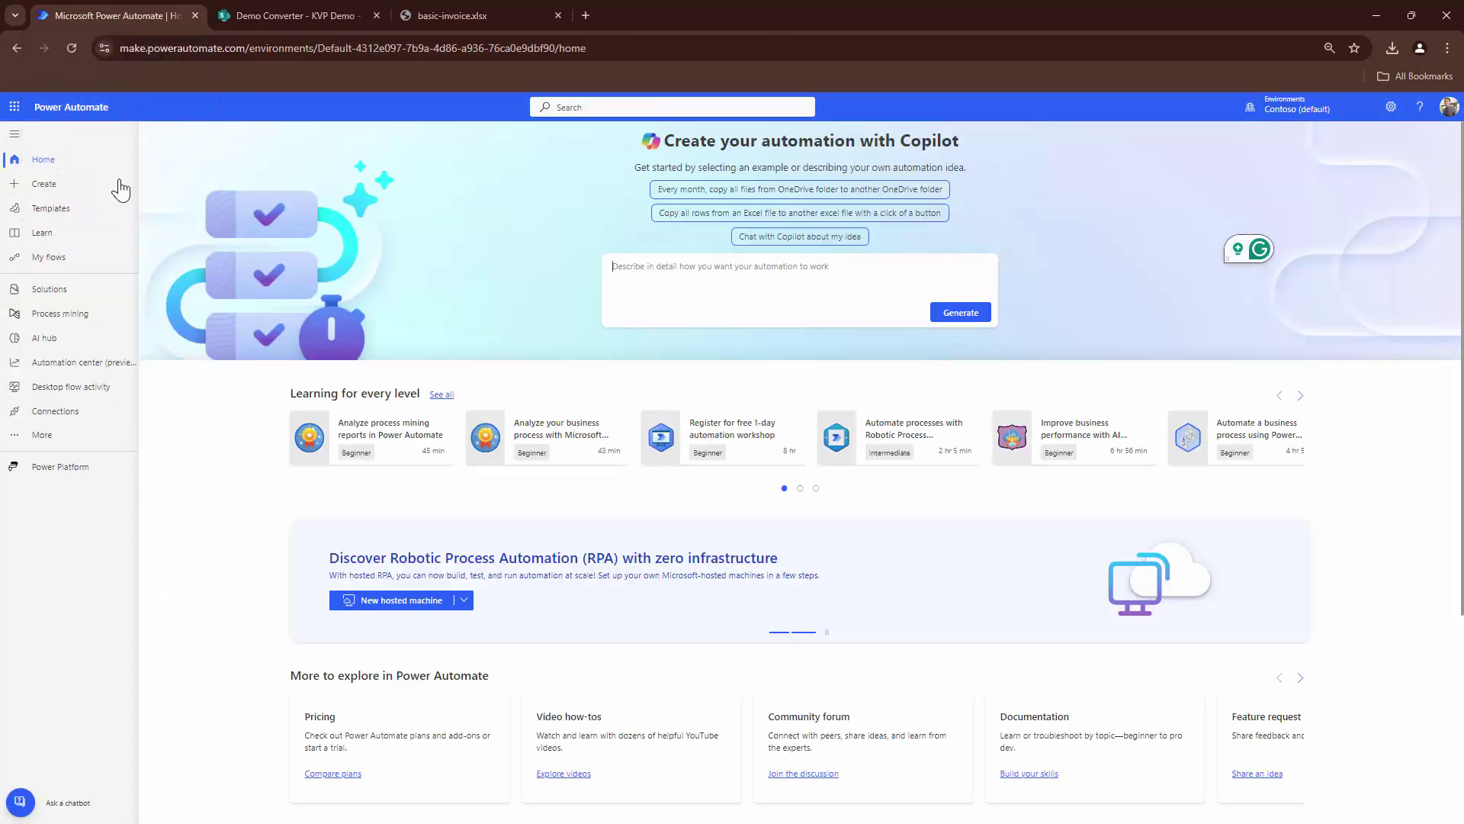
left_click(79, 186)
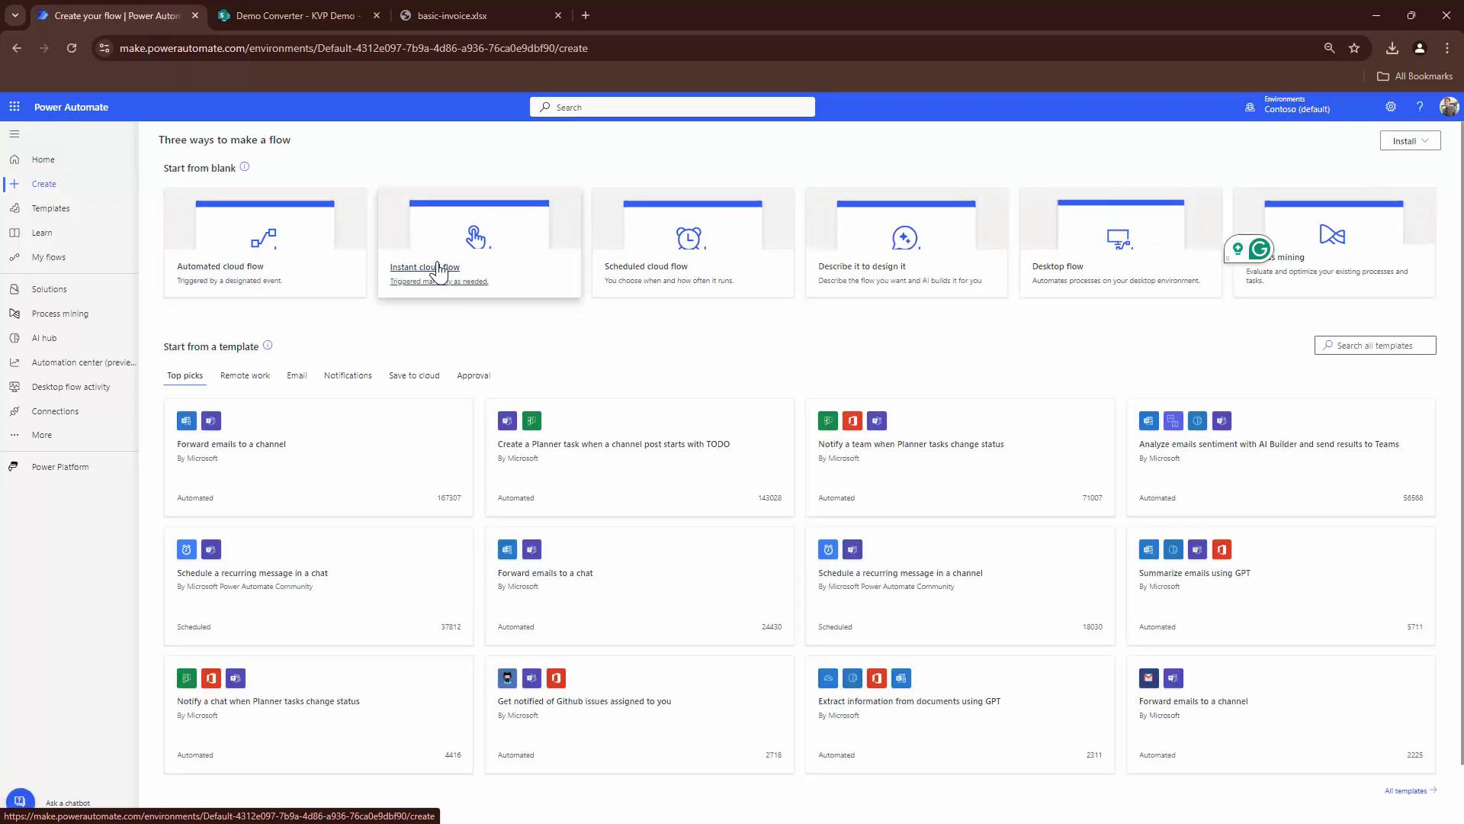
left_click(439, 272)
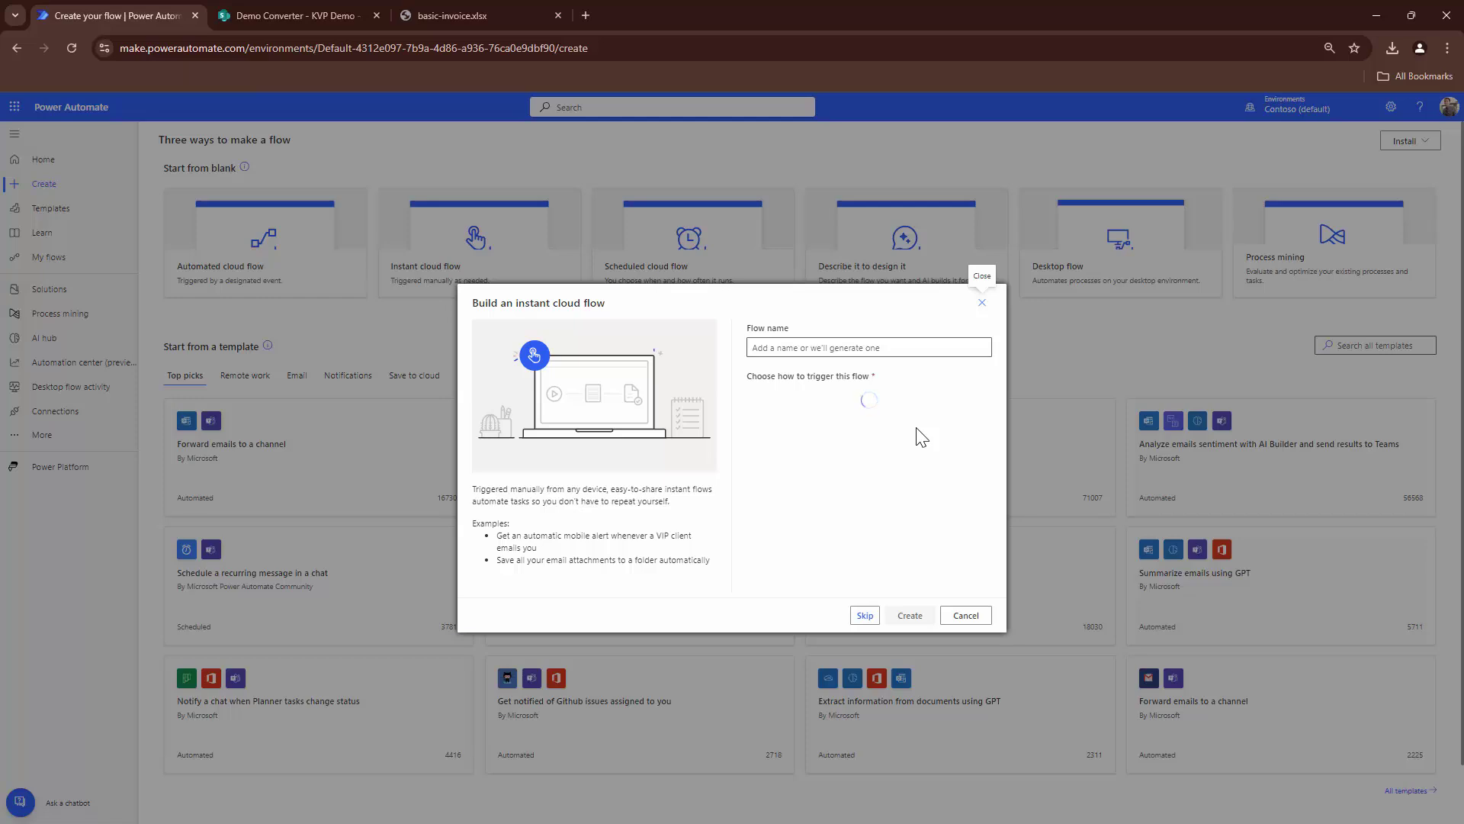
left_click(908, 400)
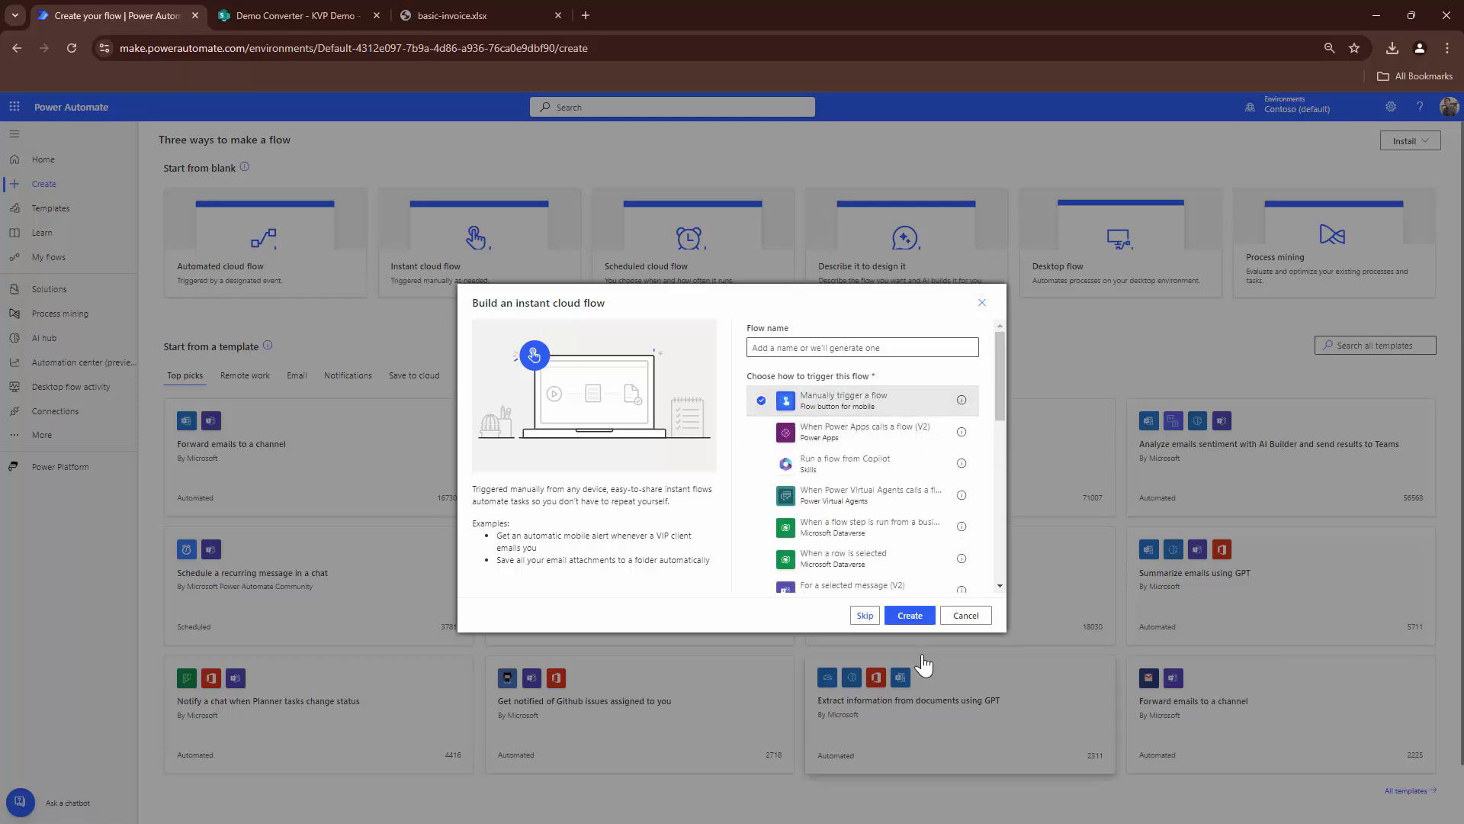
left_click(911, 618)
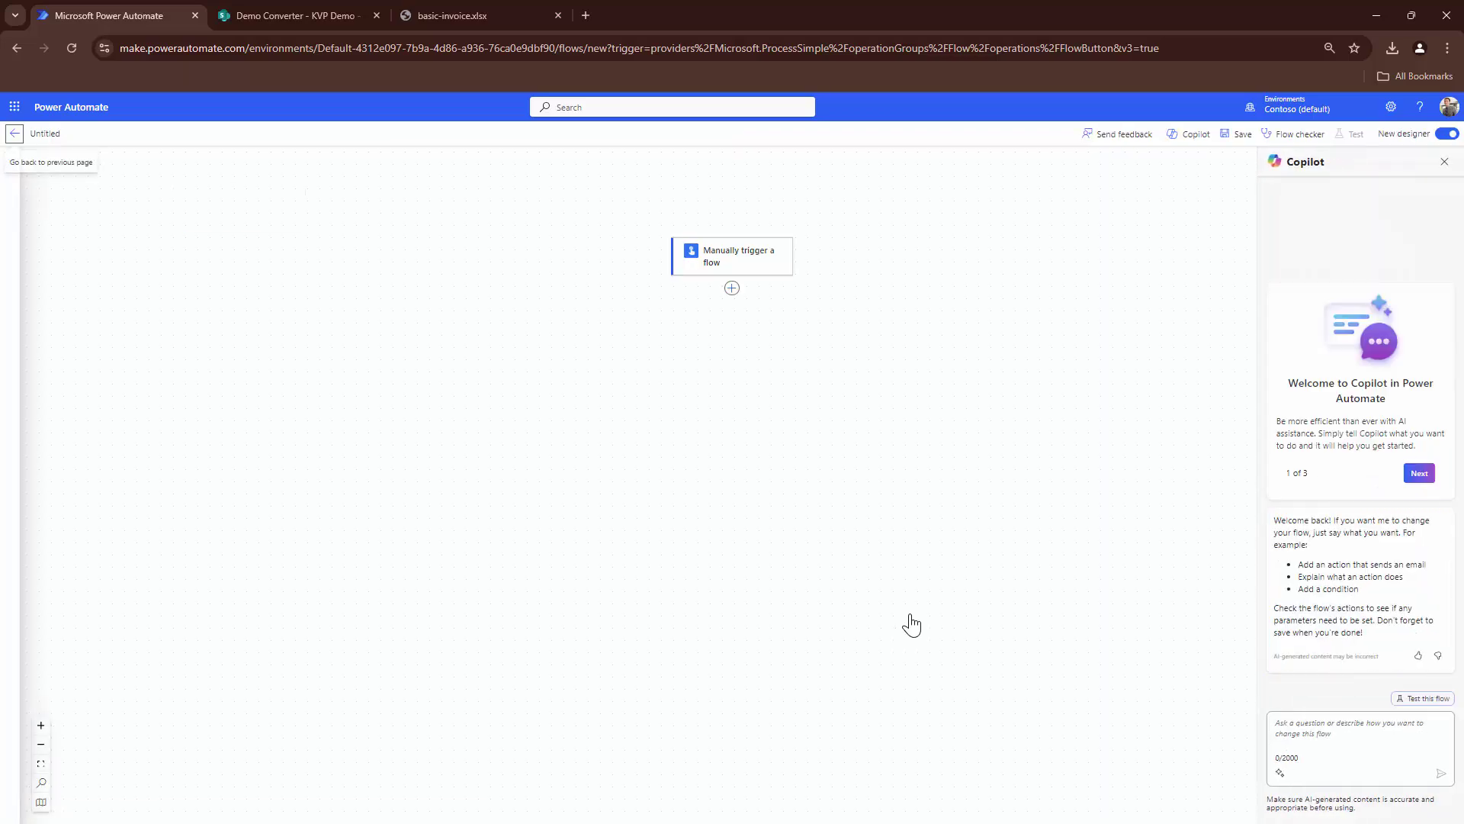
Add SharePoint Get files (properties only) for the Demo Converter site's KVP Demo library
left_click(732, 289)
left_click(784, 299)
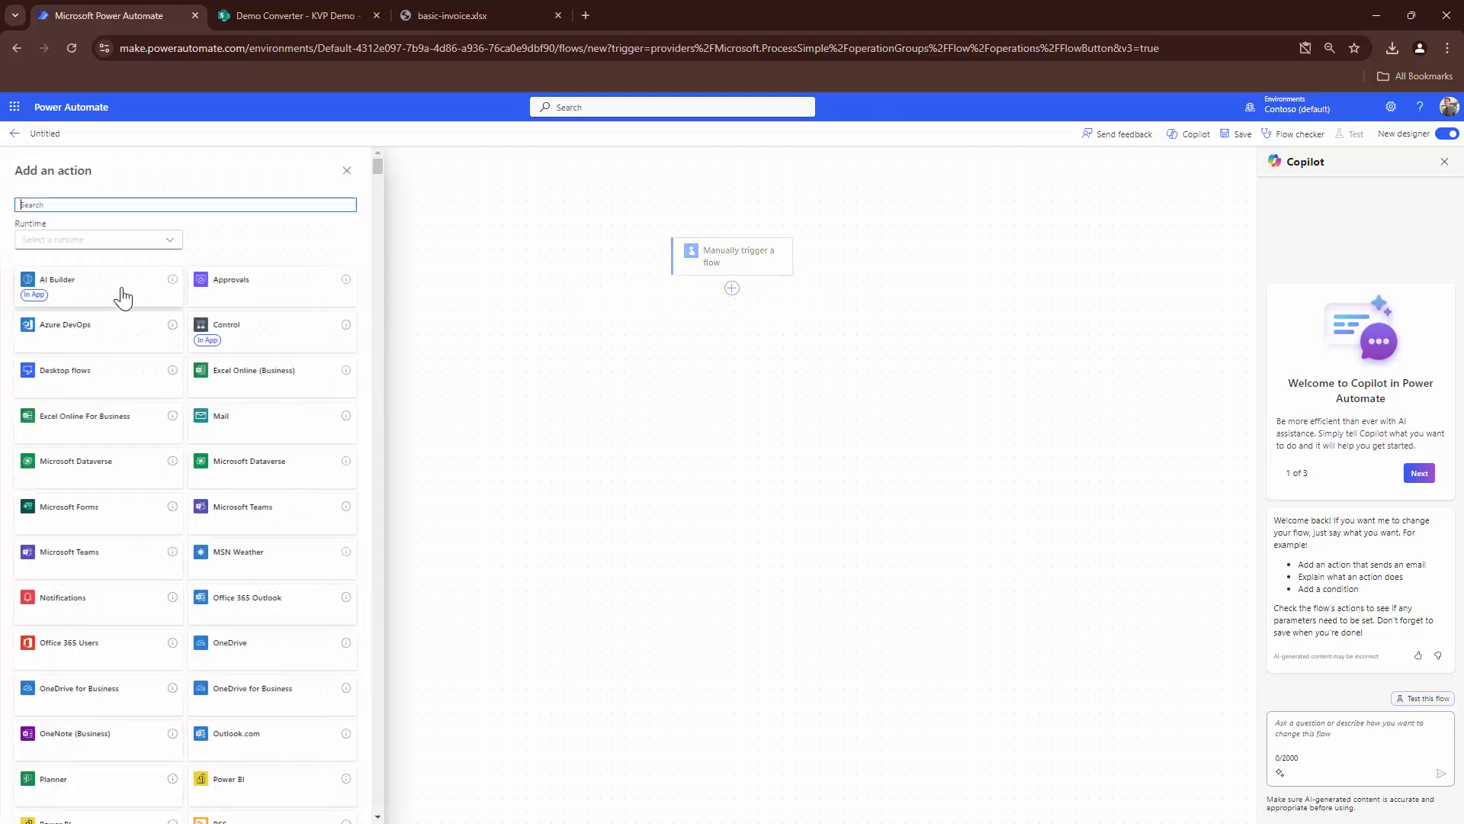
type("SharePo")
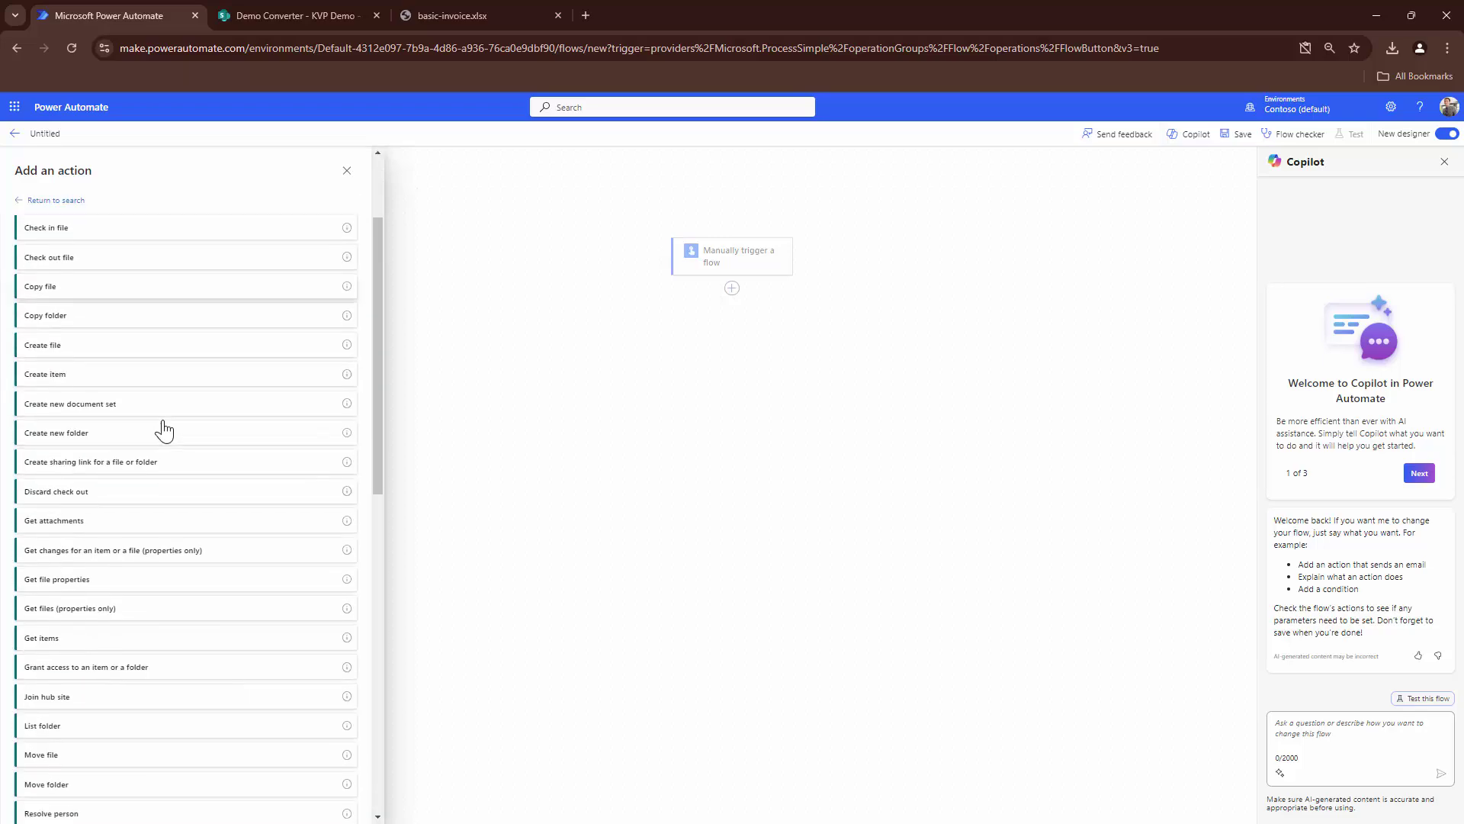
scroll(164, 430, "down", 3)
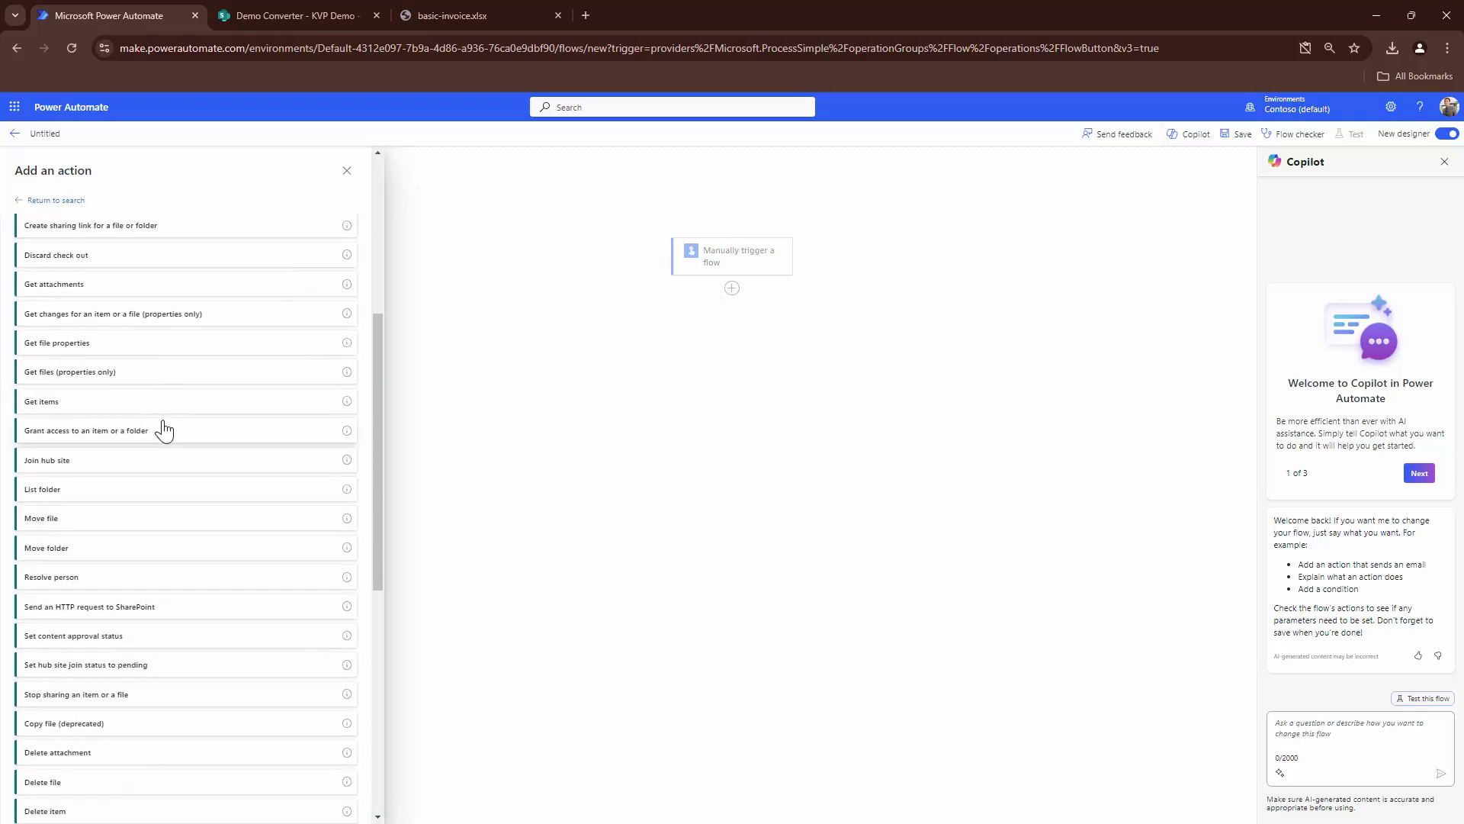
scroll(163, 422, "down", 3)
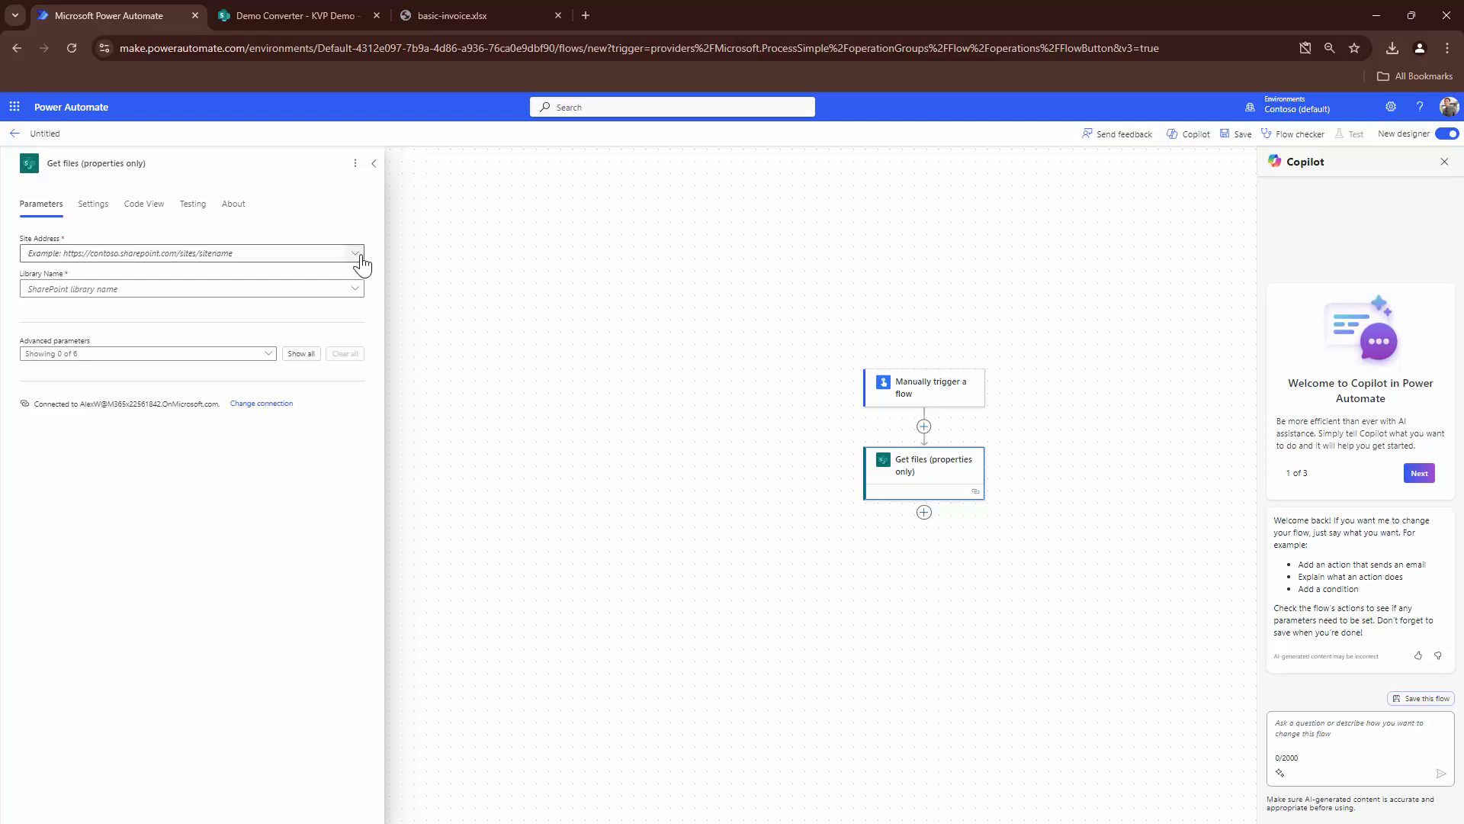
left_click(360, 257)
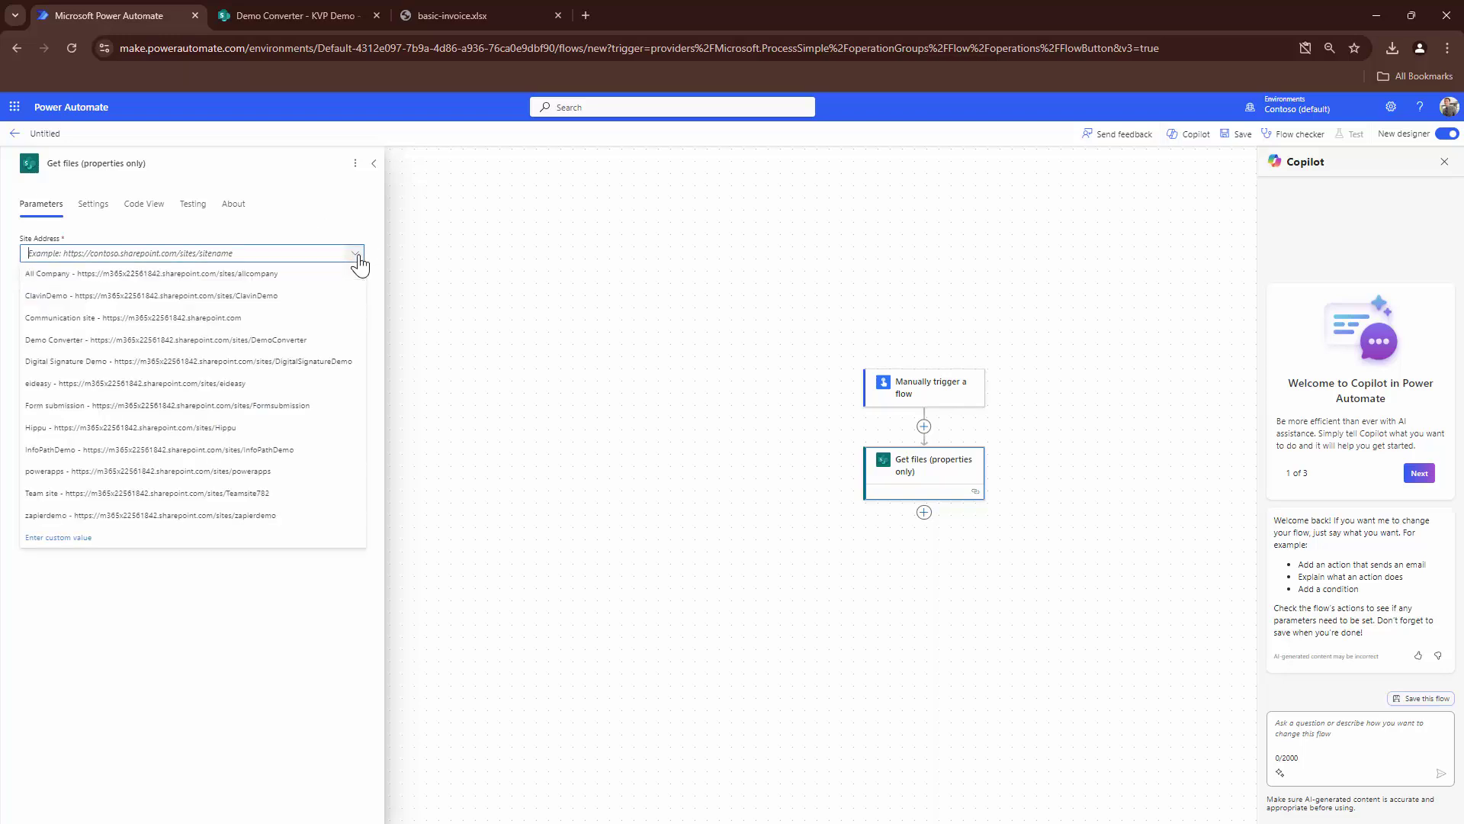
left_click(290, 340)
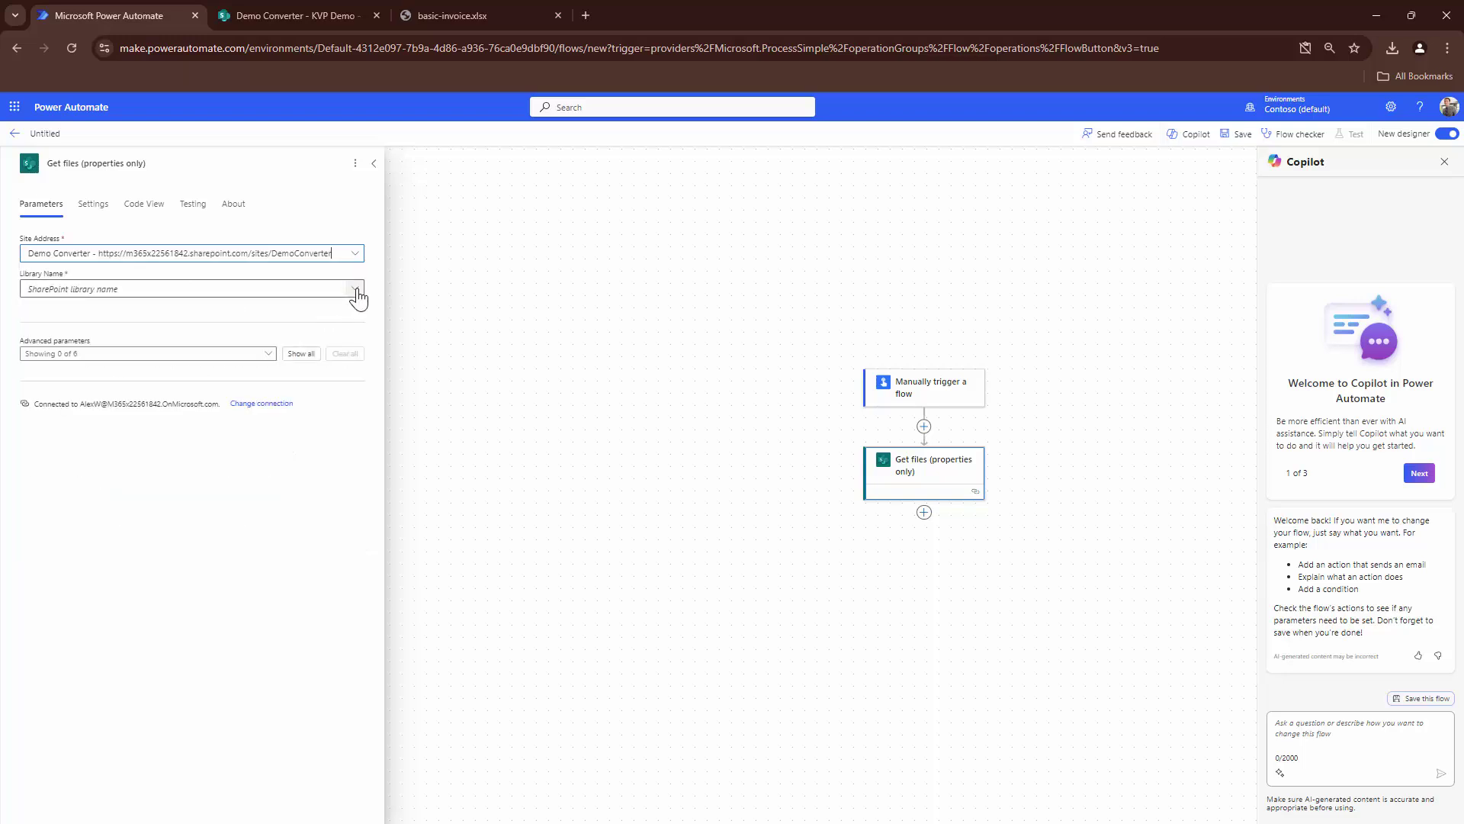
left_click(359, 297)
left_click(229, 308)
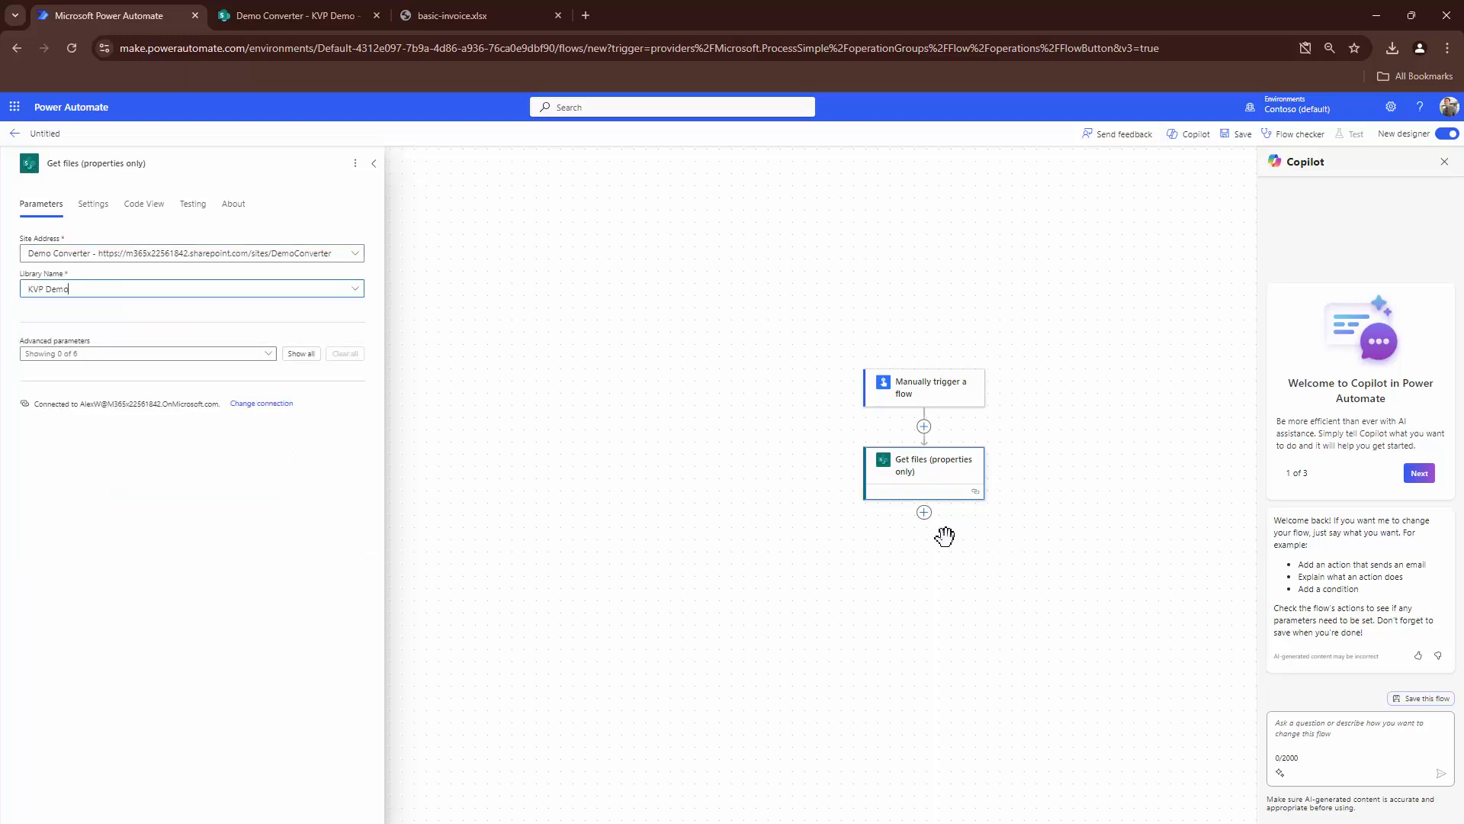
Add Get file content using each file's Identifier, placed inside a For each loop
left_click(924, 512)
left_click(965, 512)
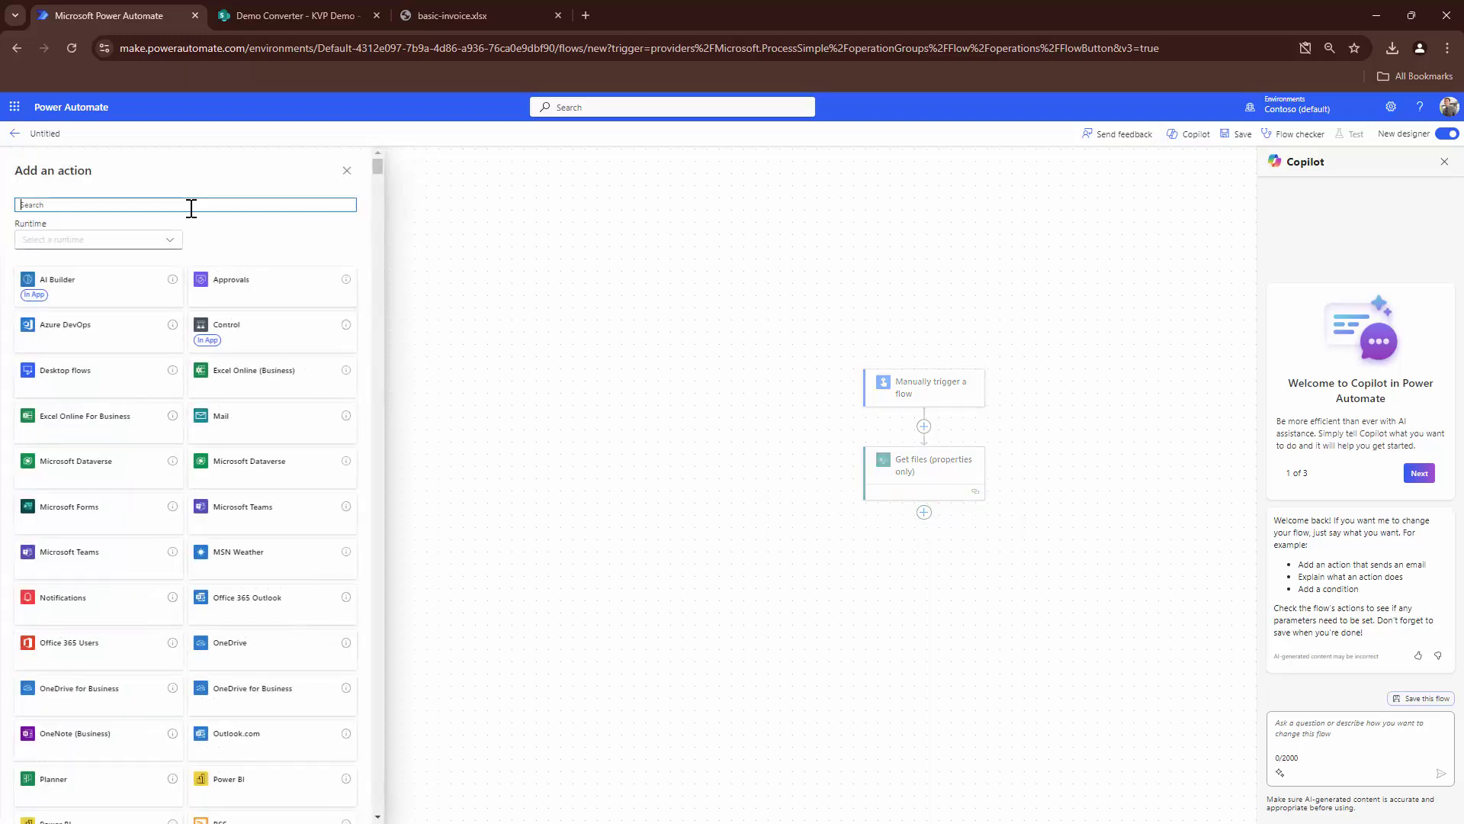
type("get file content")
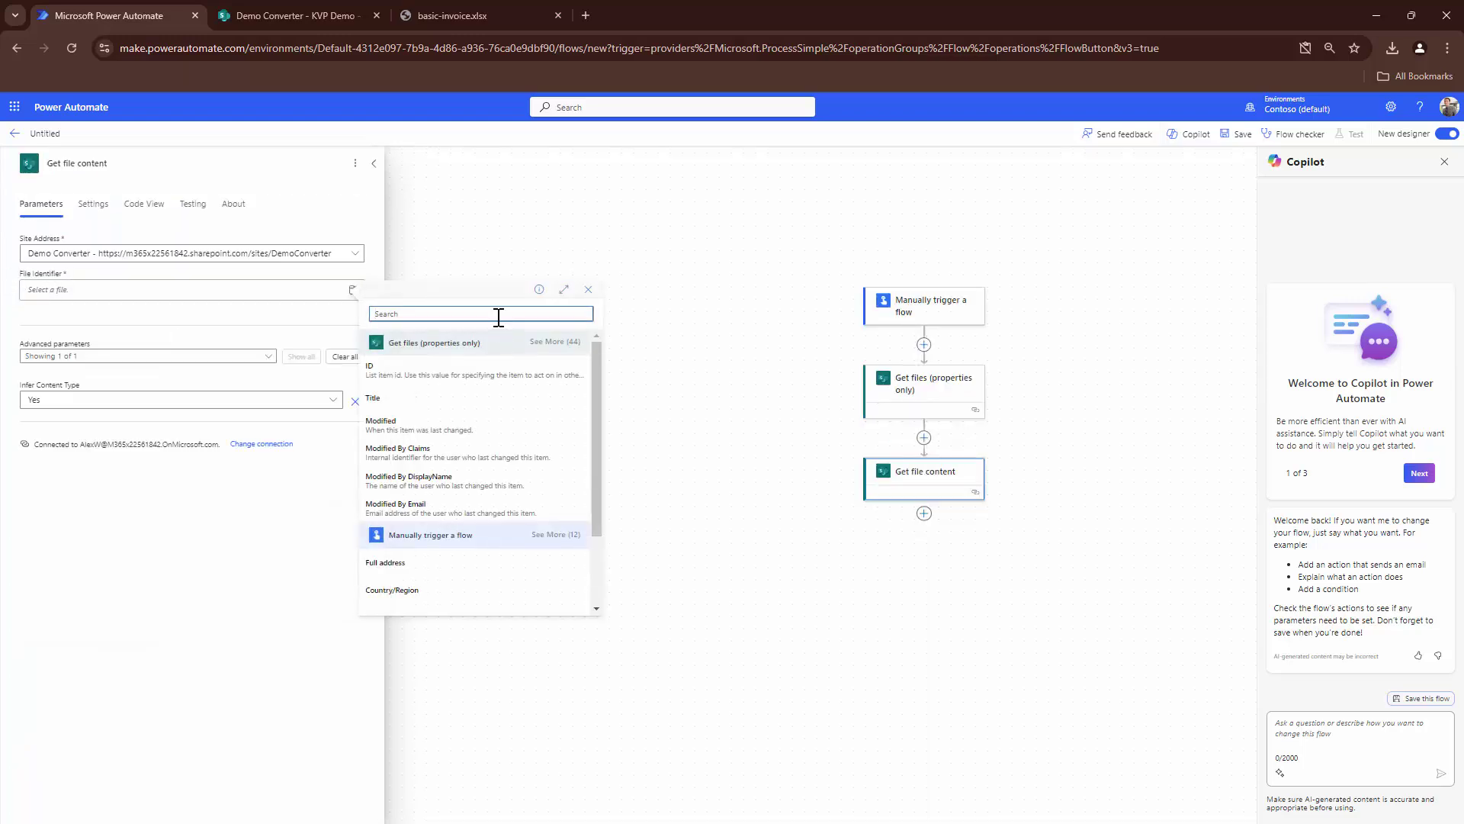
type("iden")
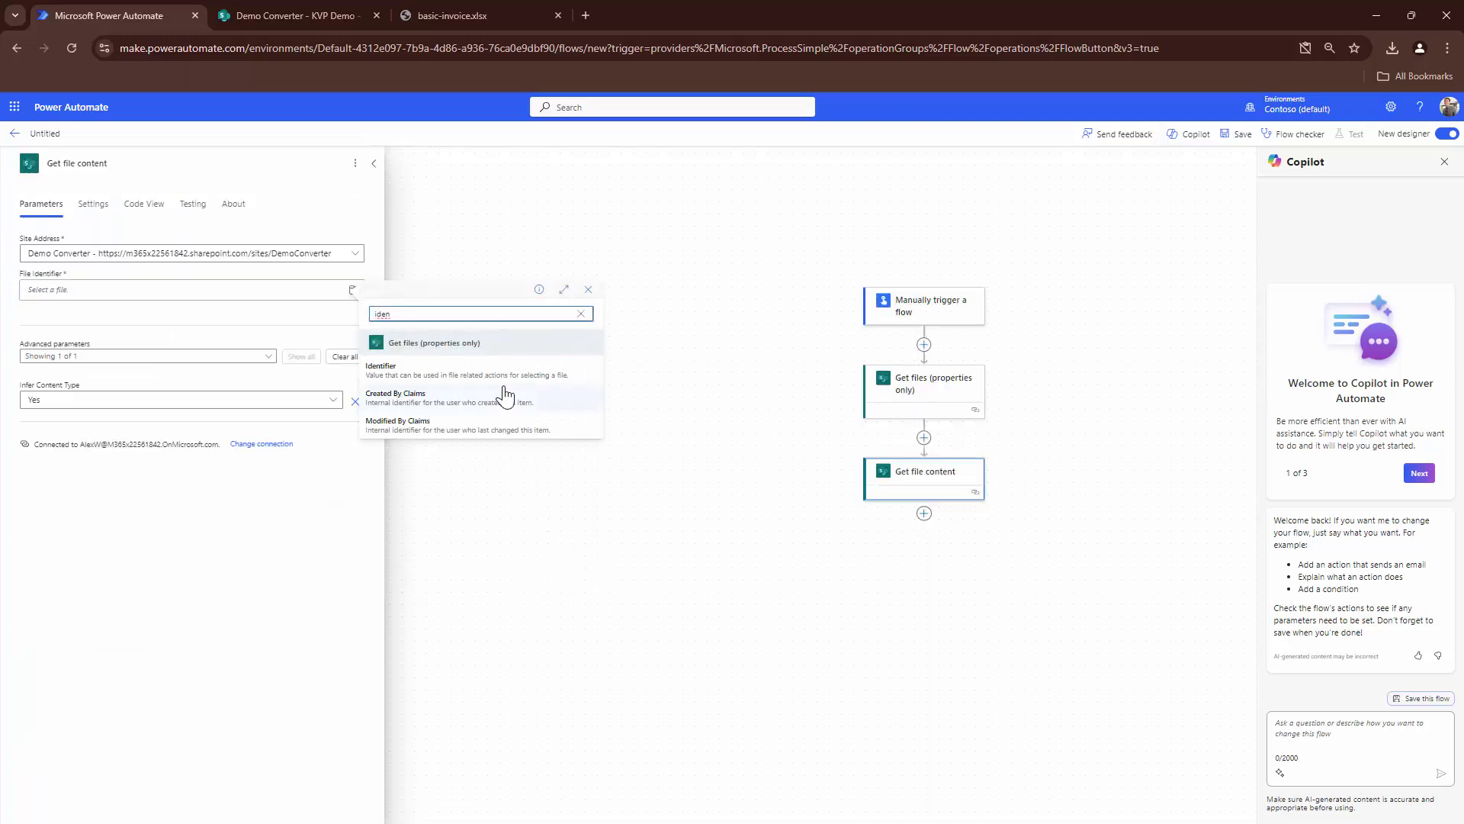
left_click(497, 370)
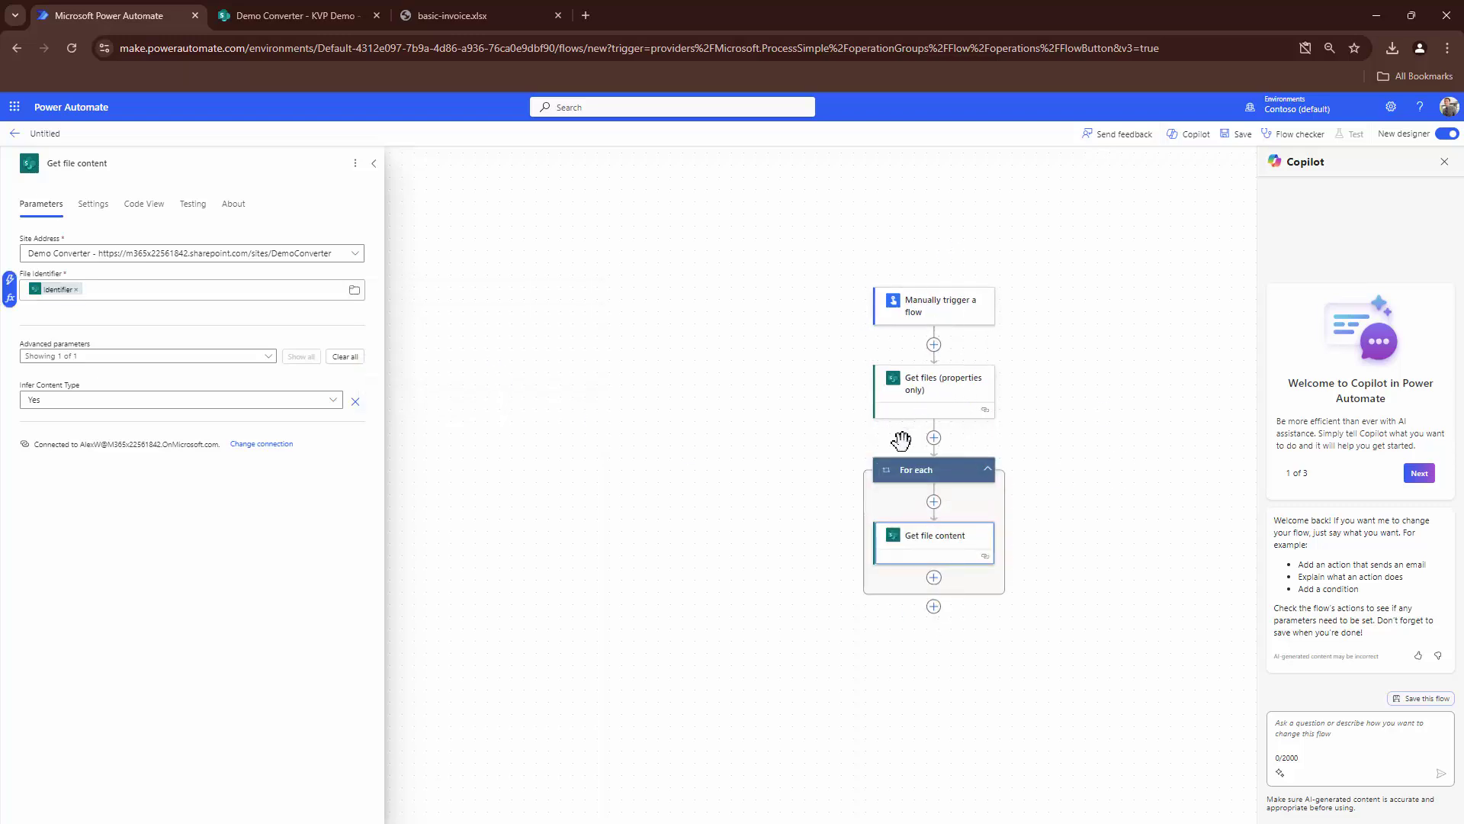
left_click(935, 580)
left_click(976, 584)
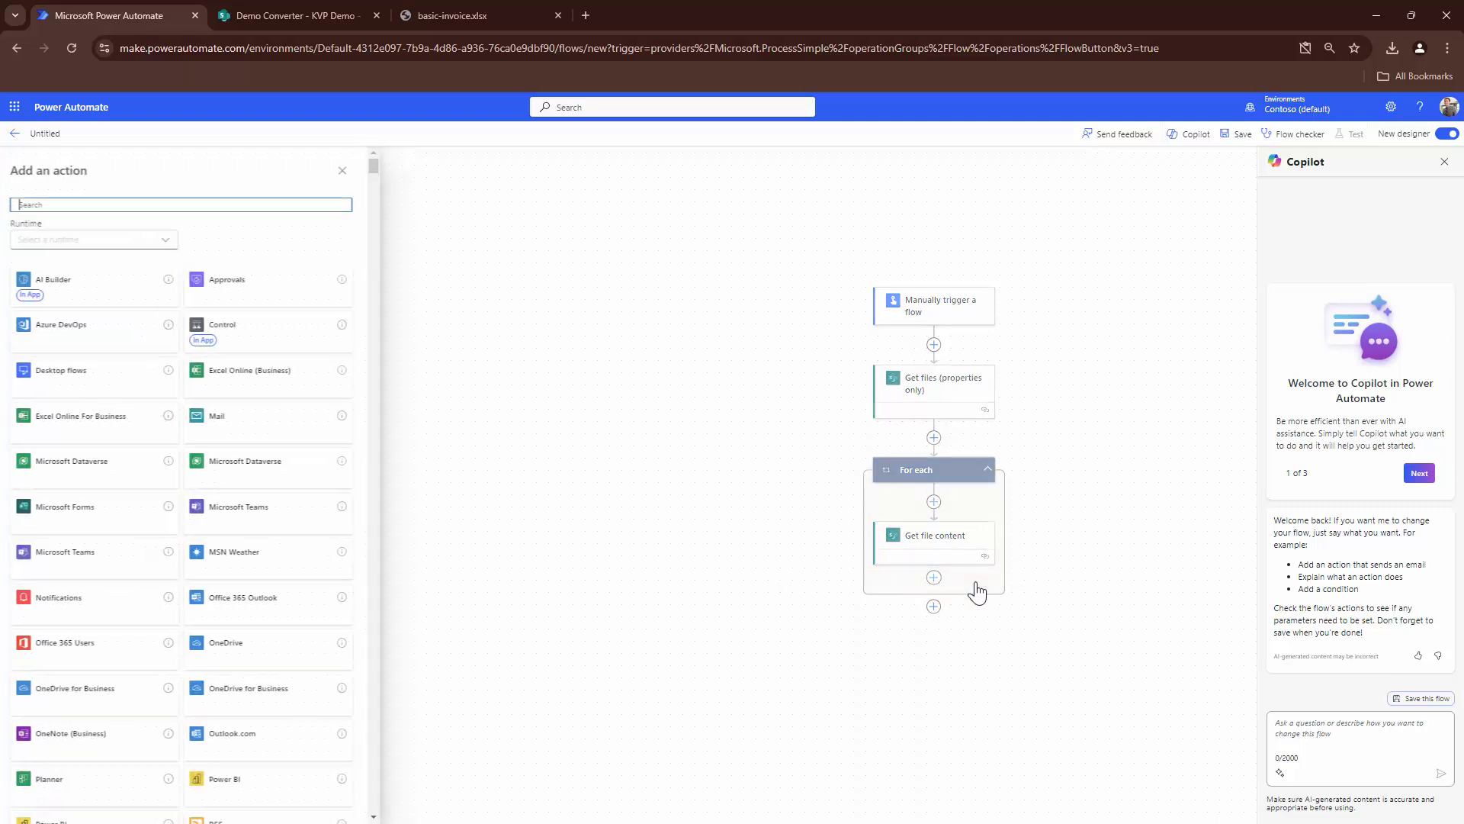
Add Extract Key Value Pairs in the loop with Source File Name set to File name with extension
left_click(298, 201)
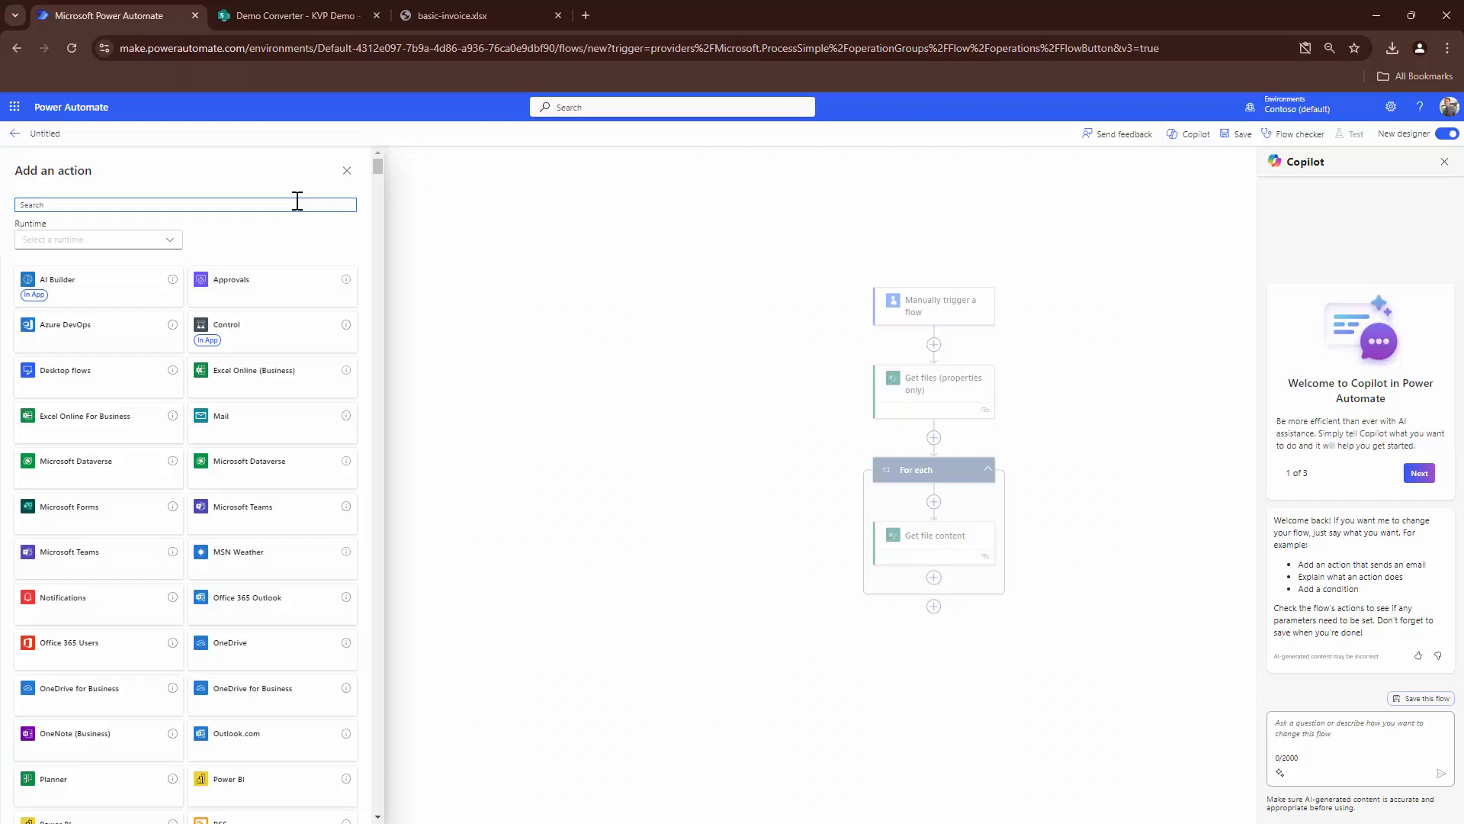
type("Muhimbi")
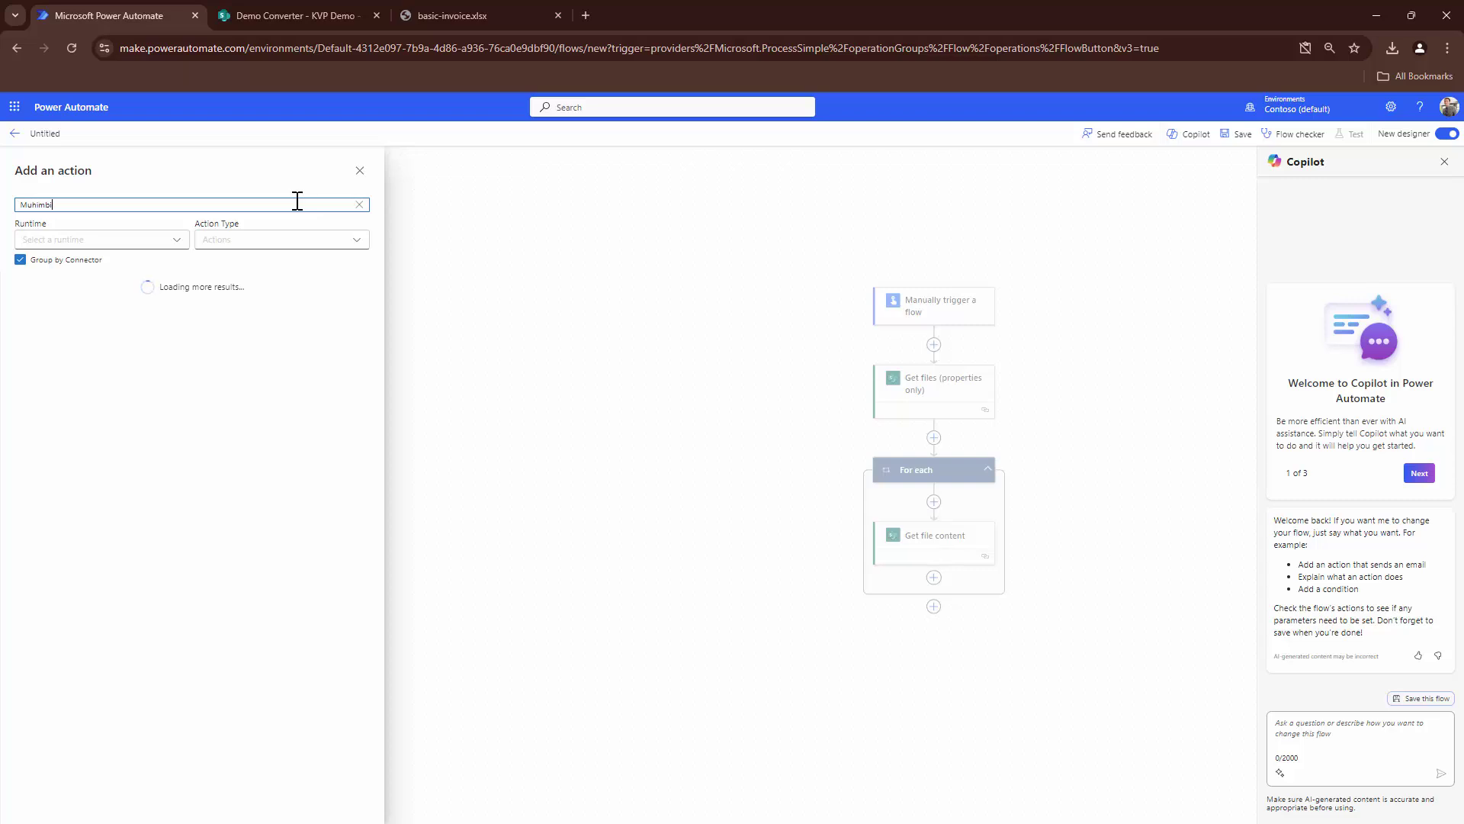
left_click(126, 688)
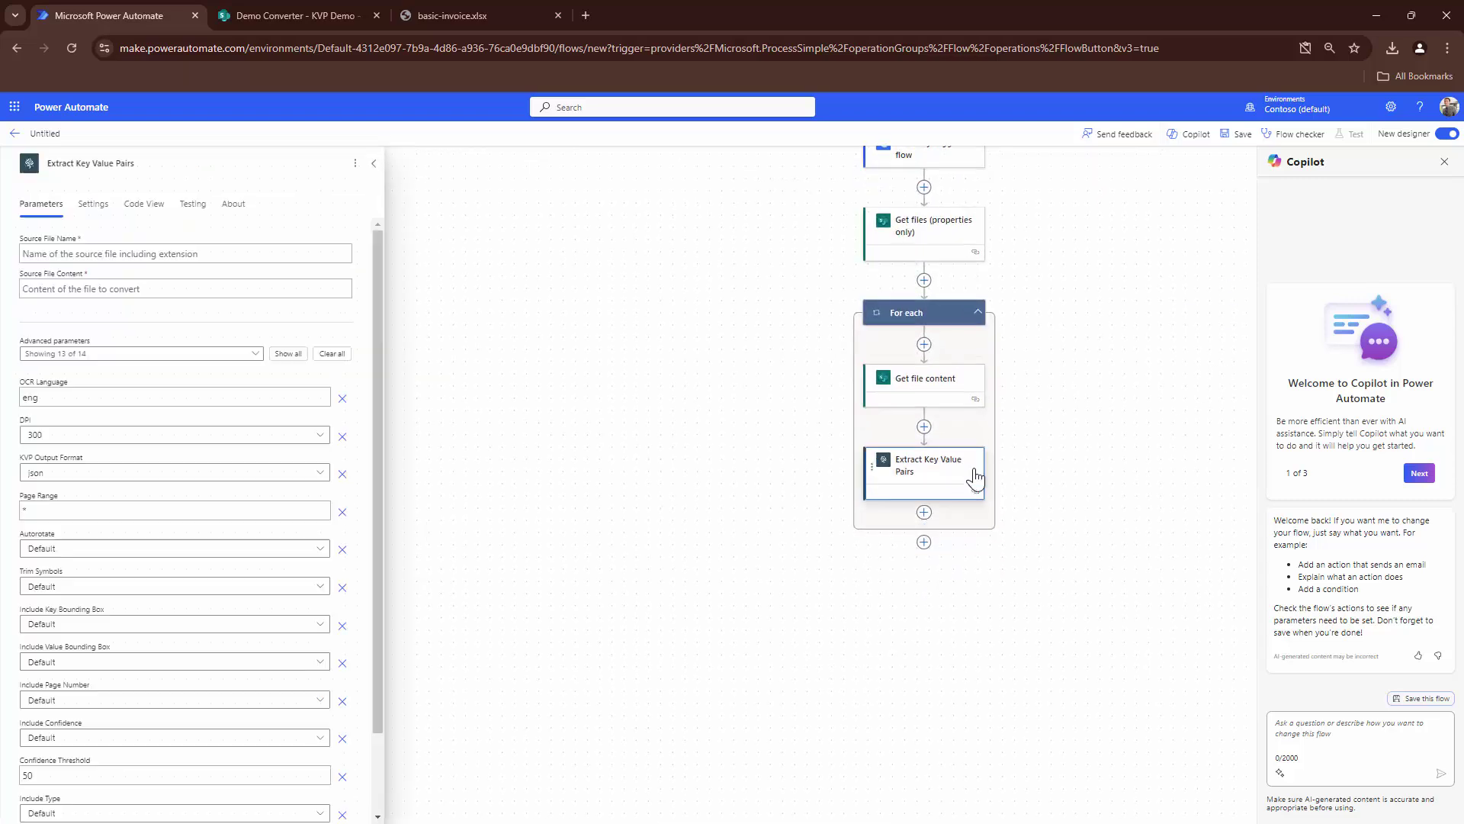
left_click(282, 260)
left_click(360, 241)
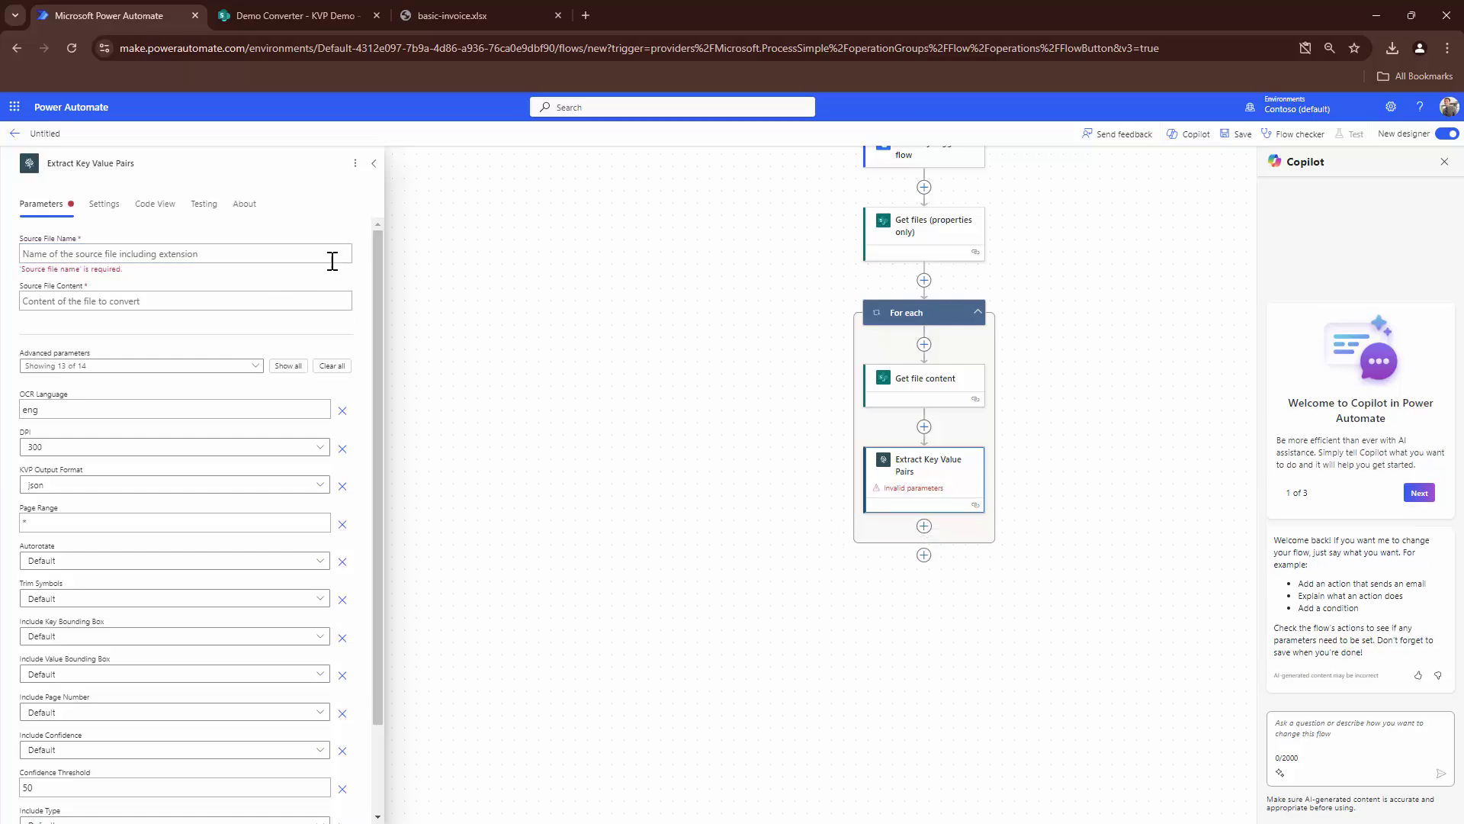
left_click(335, 255)
left_click(353, 244)
type("file")
left_click(486, 393)
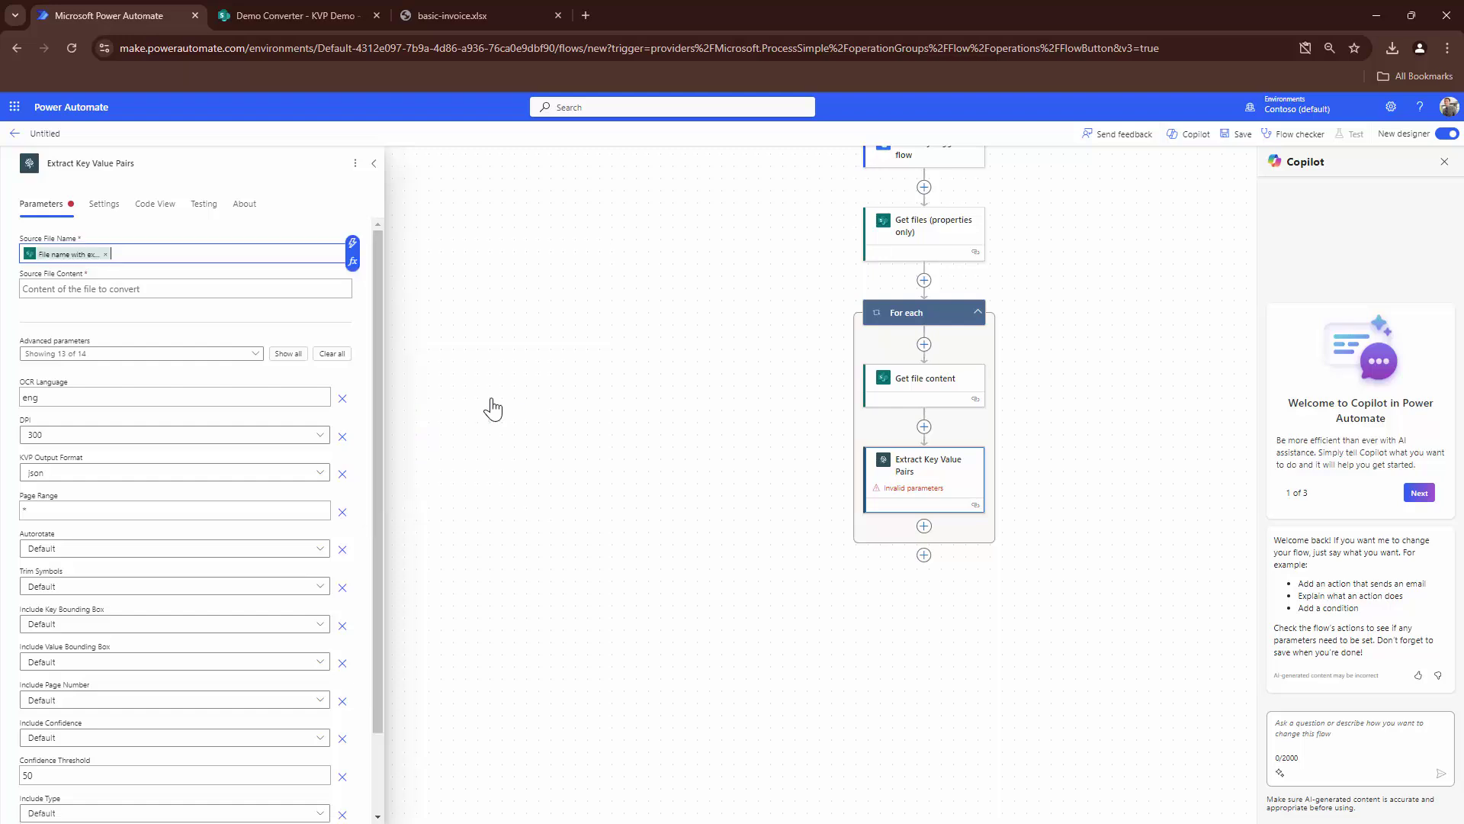
Set Source File Content to File Content from Get file content
left_click(189, 289)
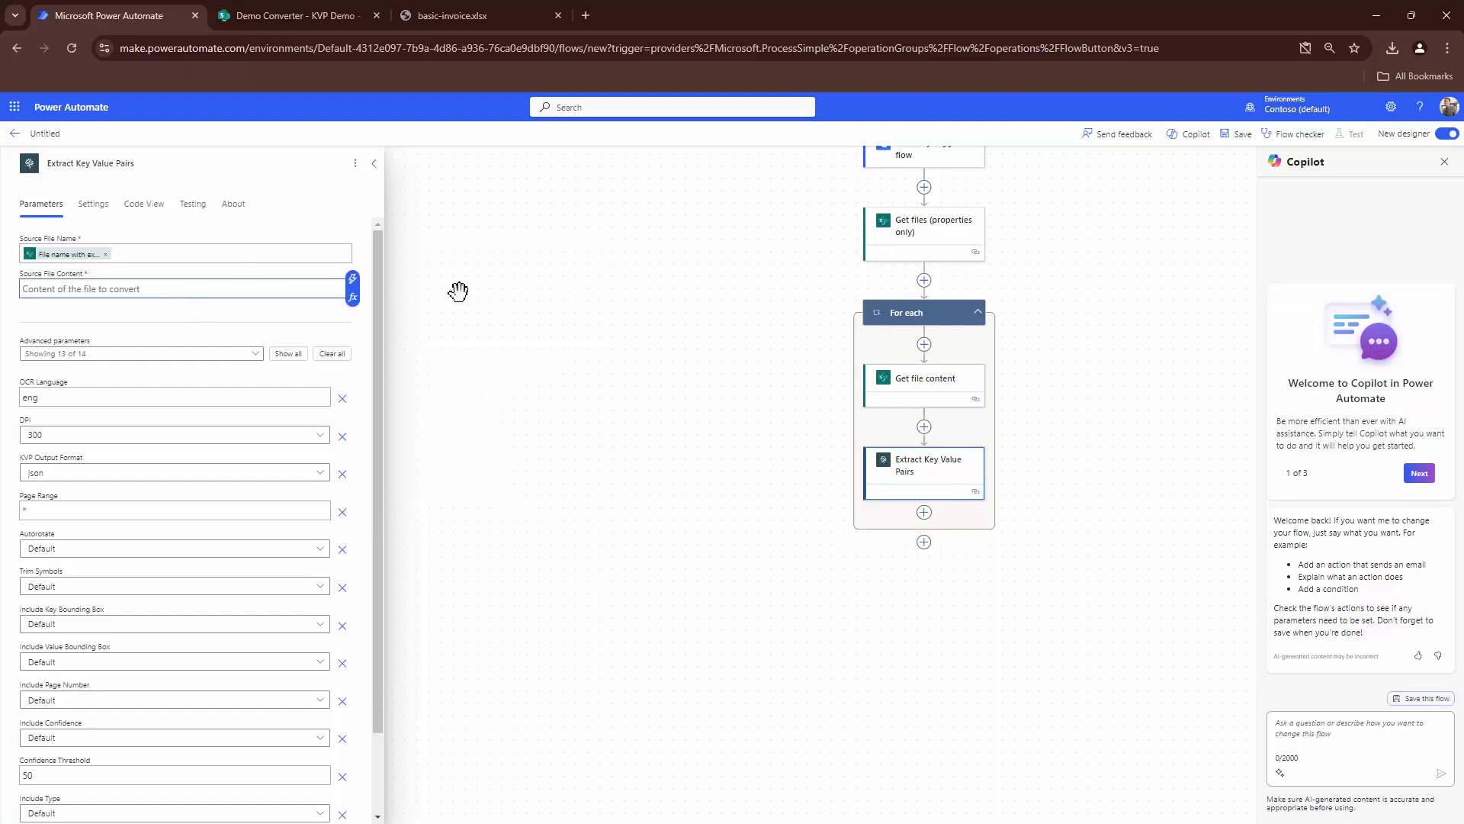
left_click(350, 279)
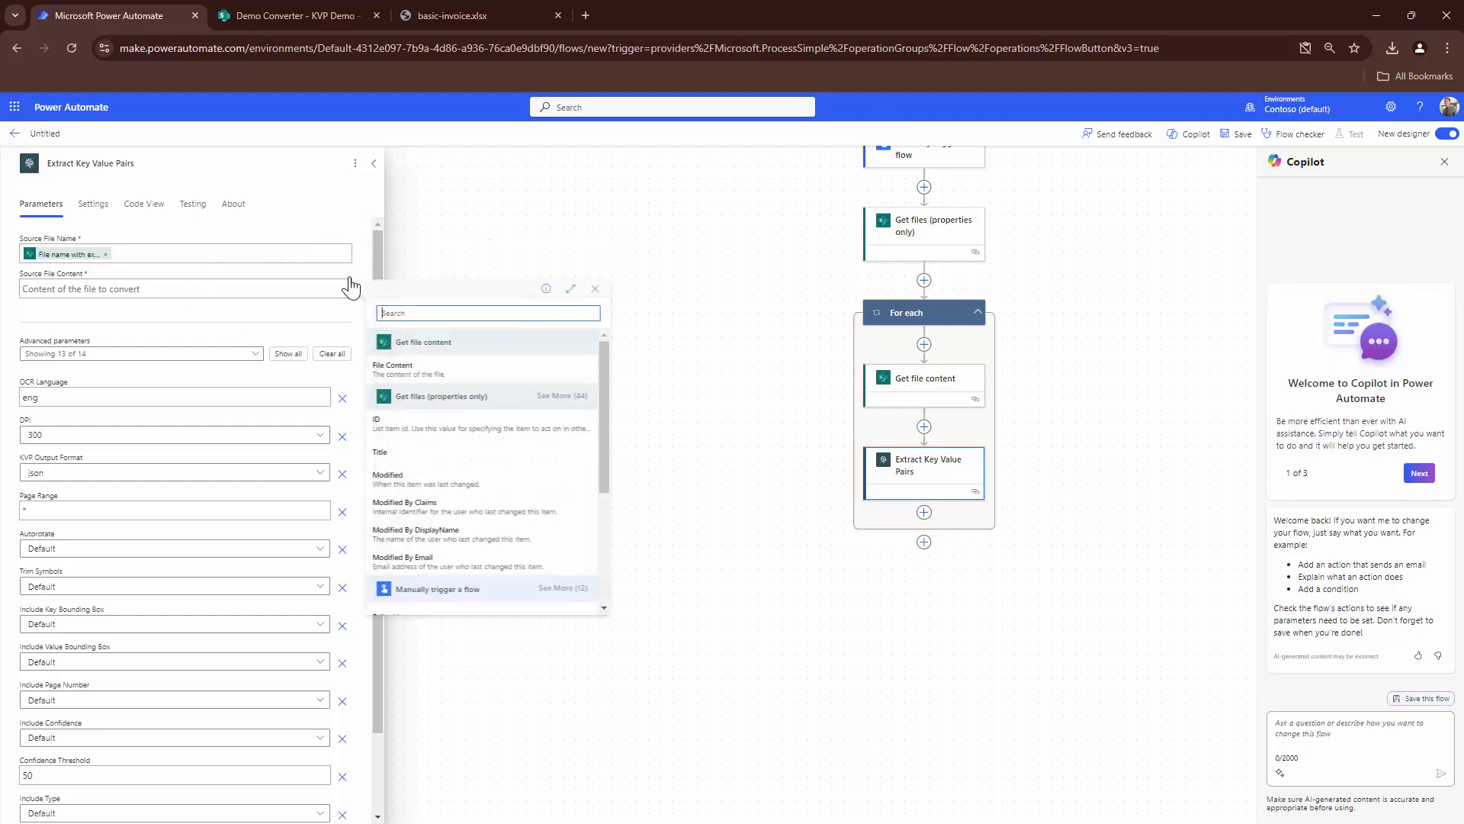
left_click(478, 369)
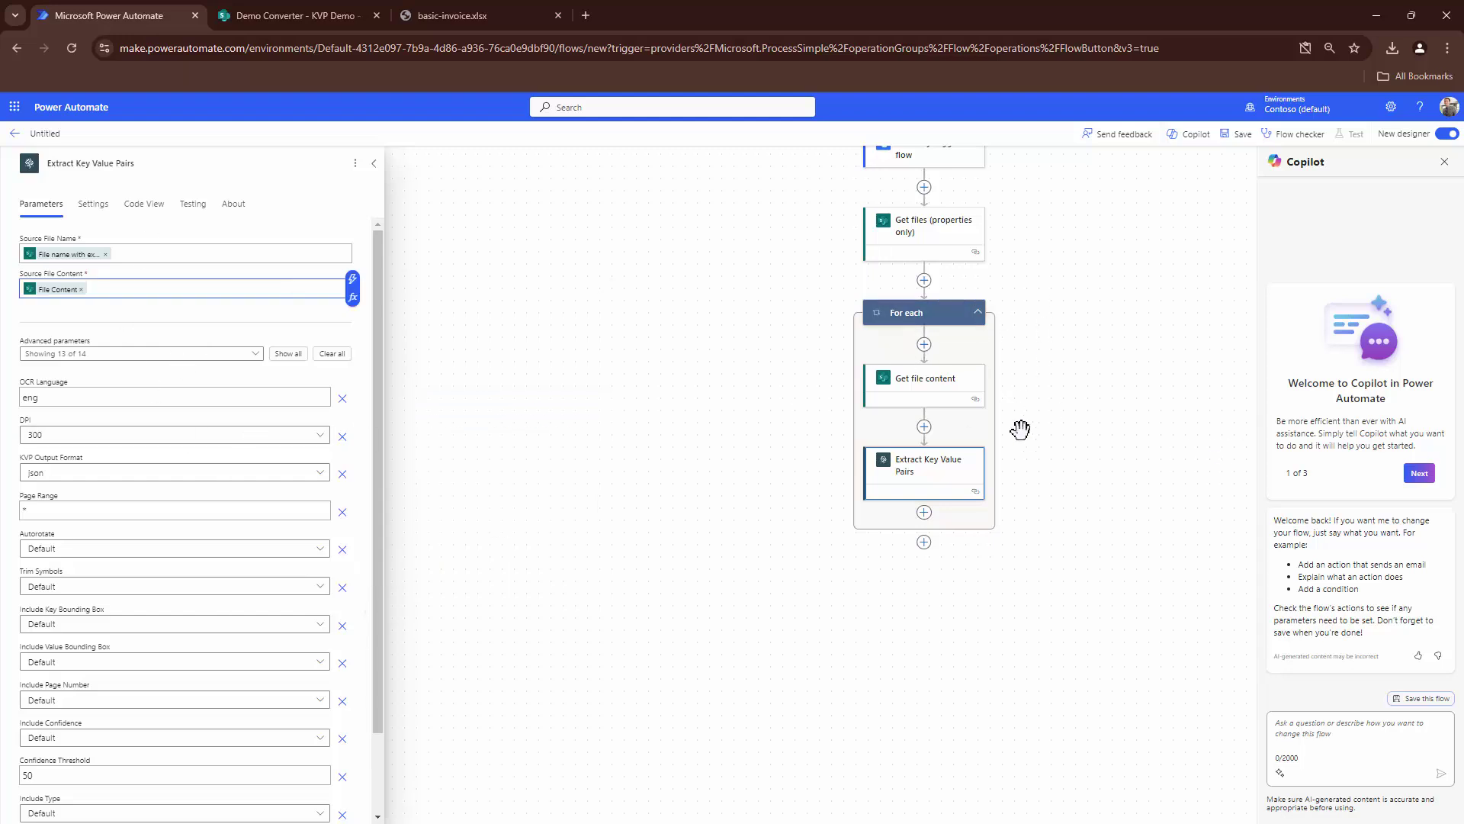
scroll(205, 403, "down", 1)
scroll(206, 403, "down", 1)
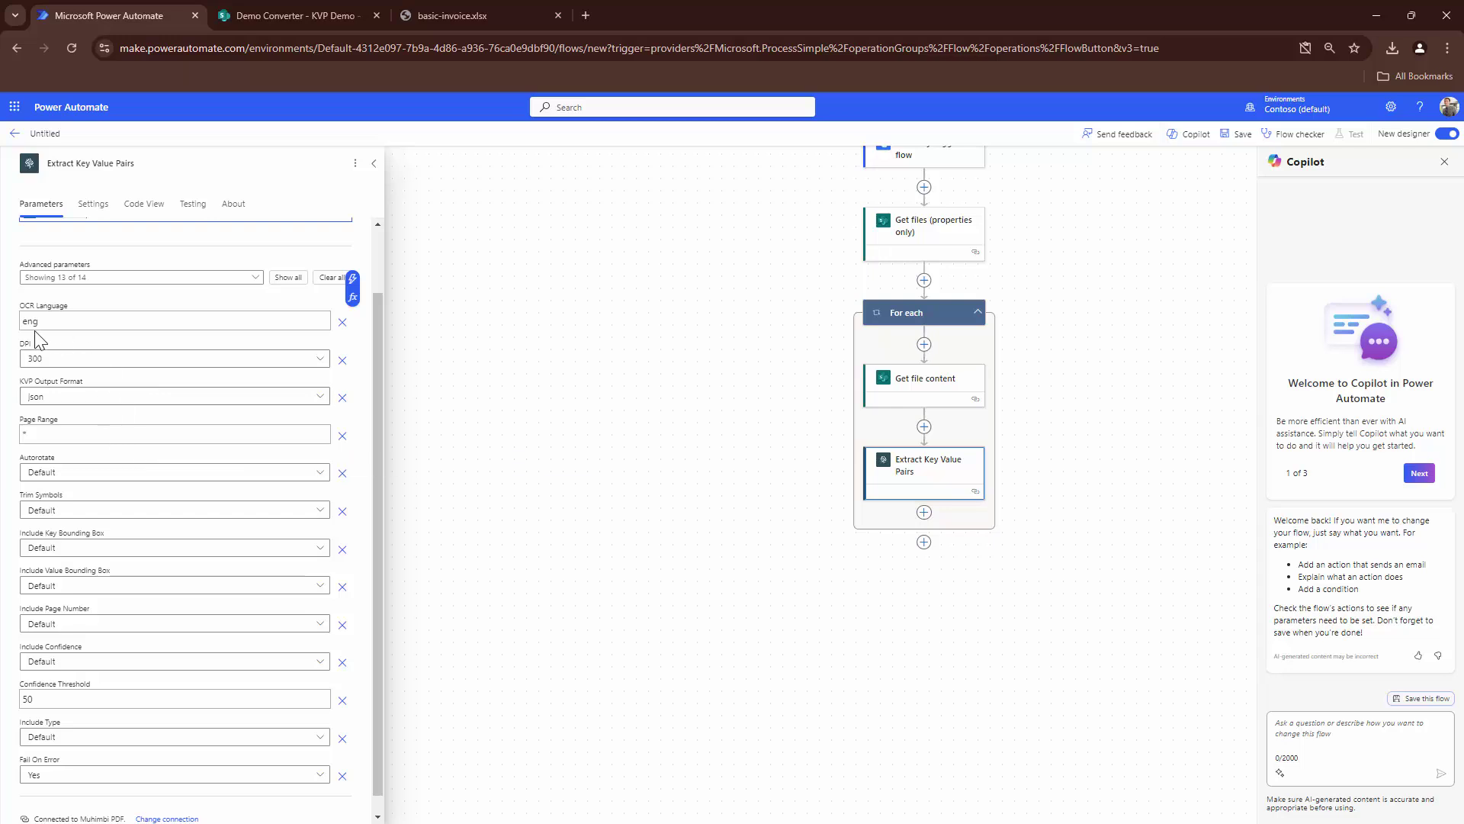
left_click(49, 404)
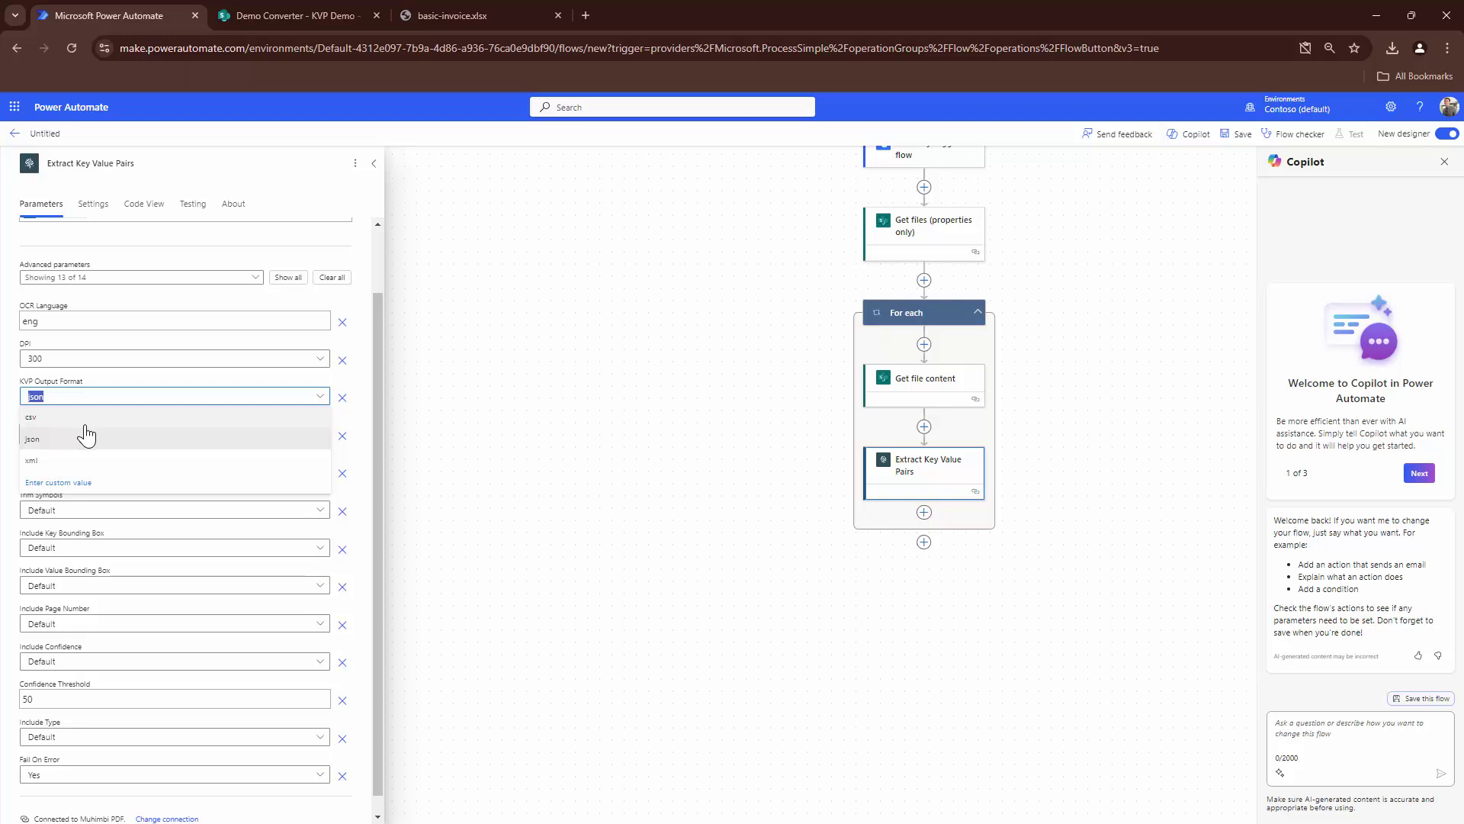
left_click(633, 336)
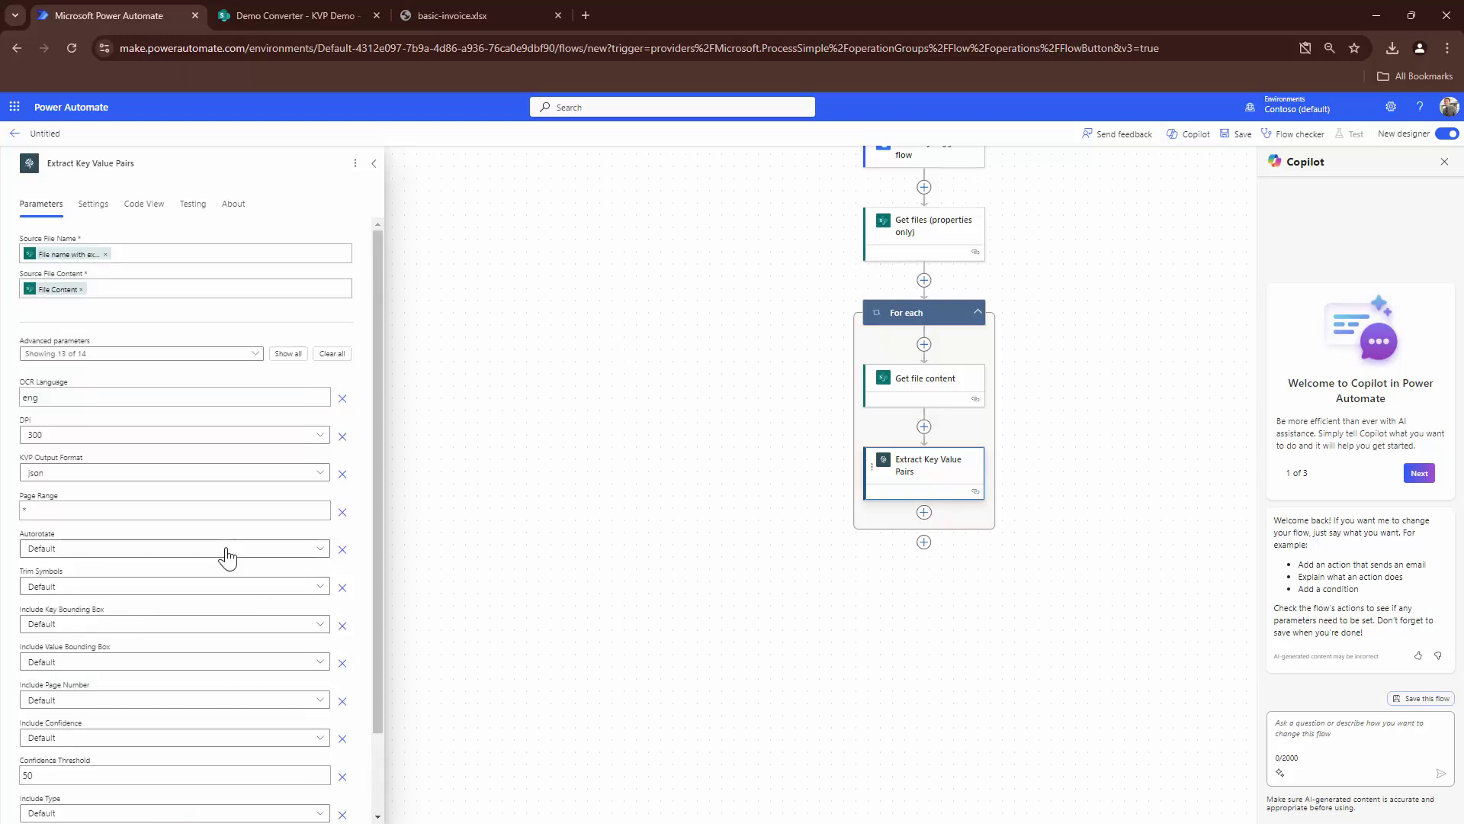
scroll(227, 559, "down", 2)
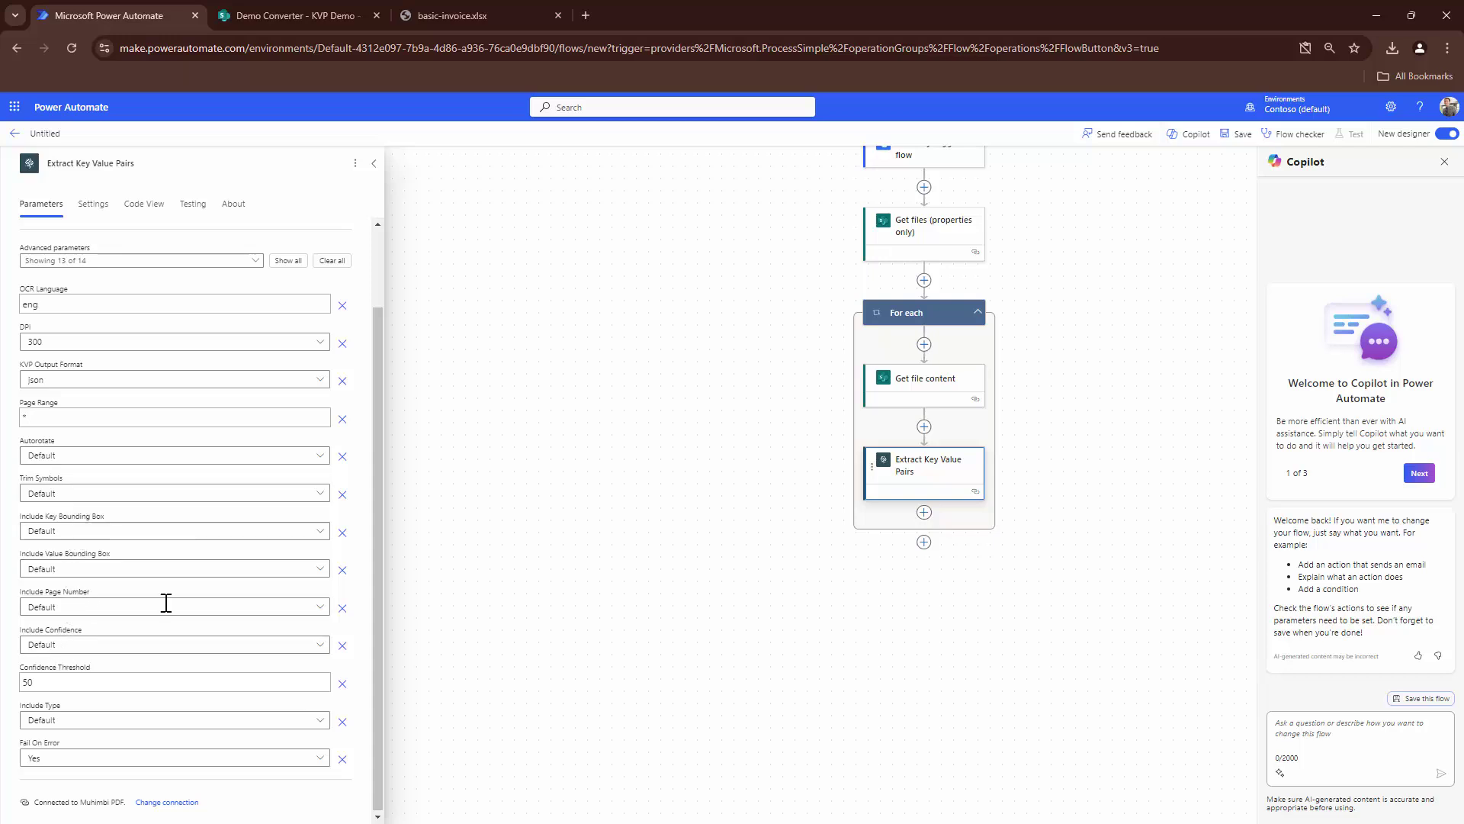
Add a Compose step with the expression base64ToString(Processed file content)
left_click(925, 516)
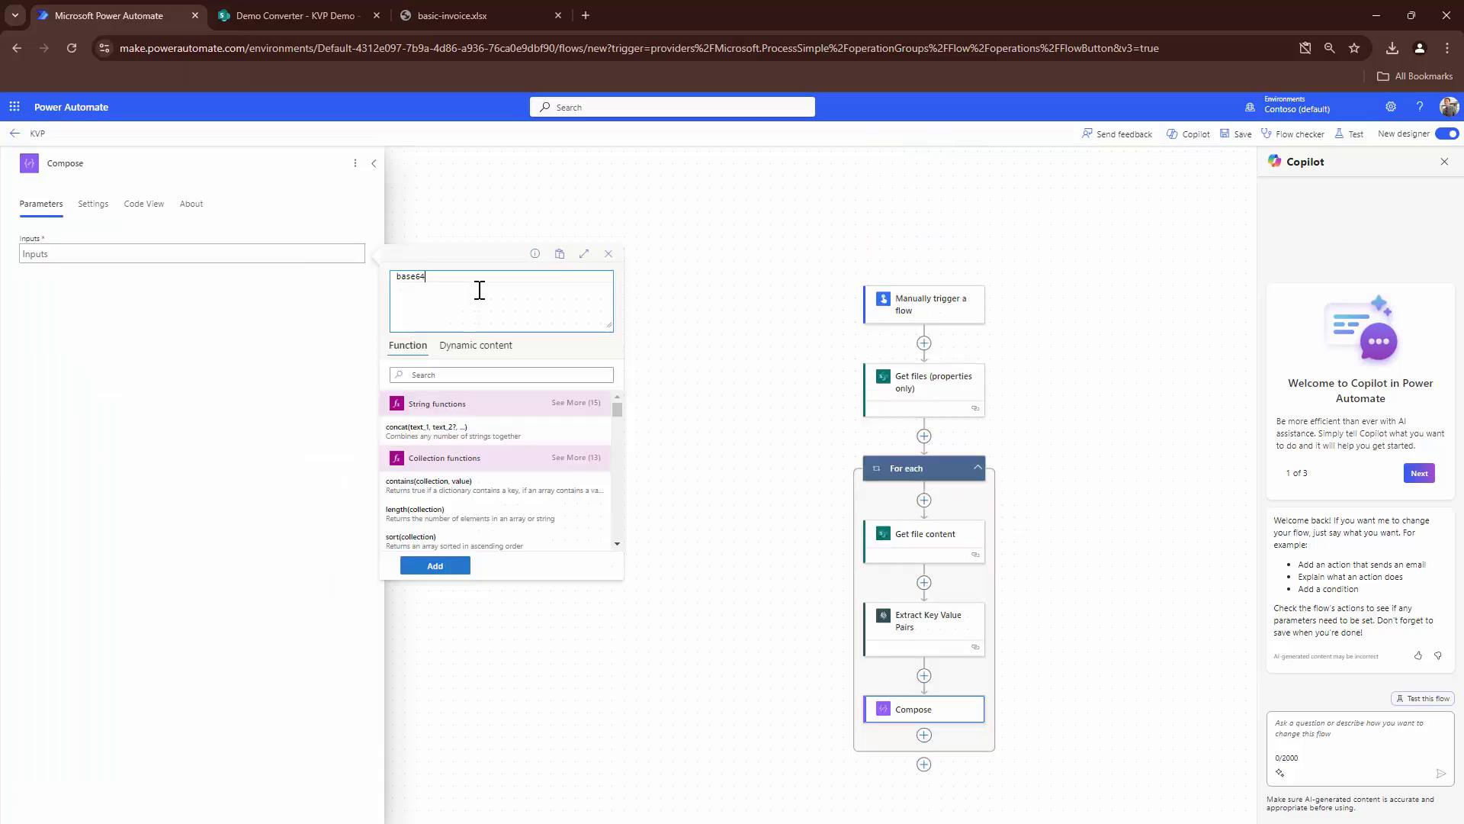
type("()")
key("ctrl+a")
type("base")
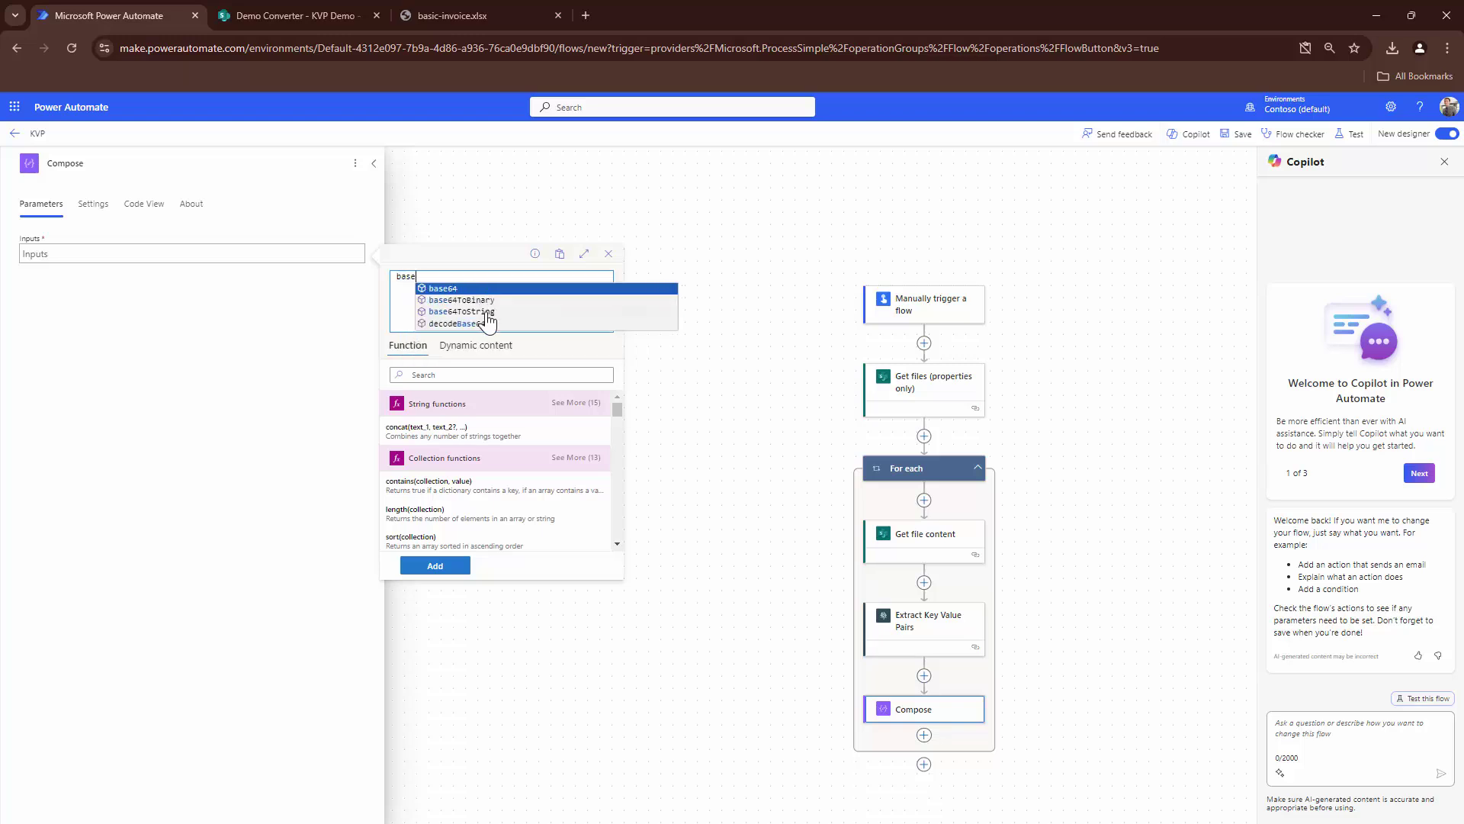
left_click(487, 312)
type("(")
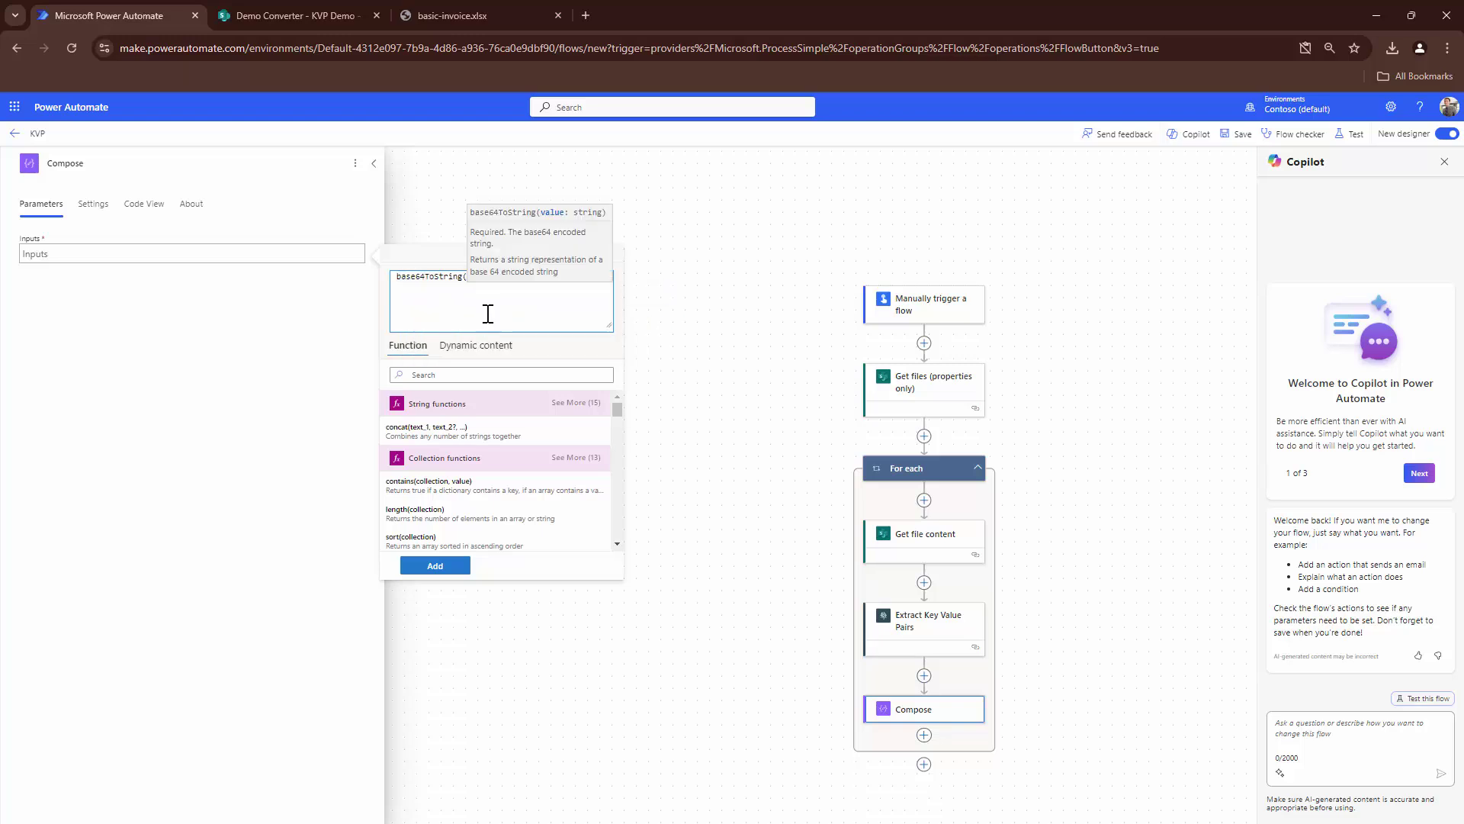
left_click(474, 349)
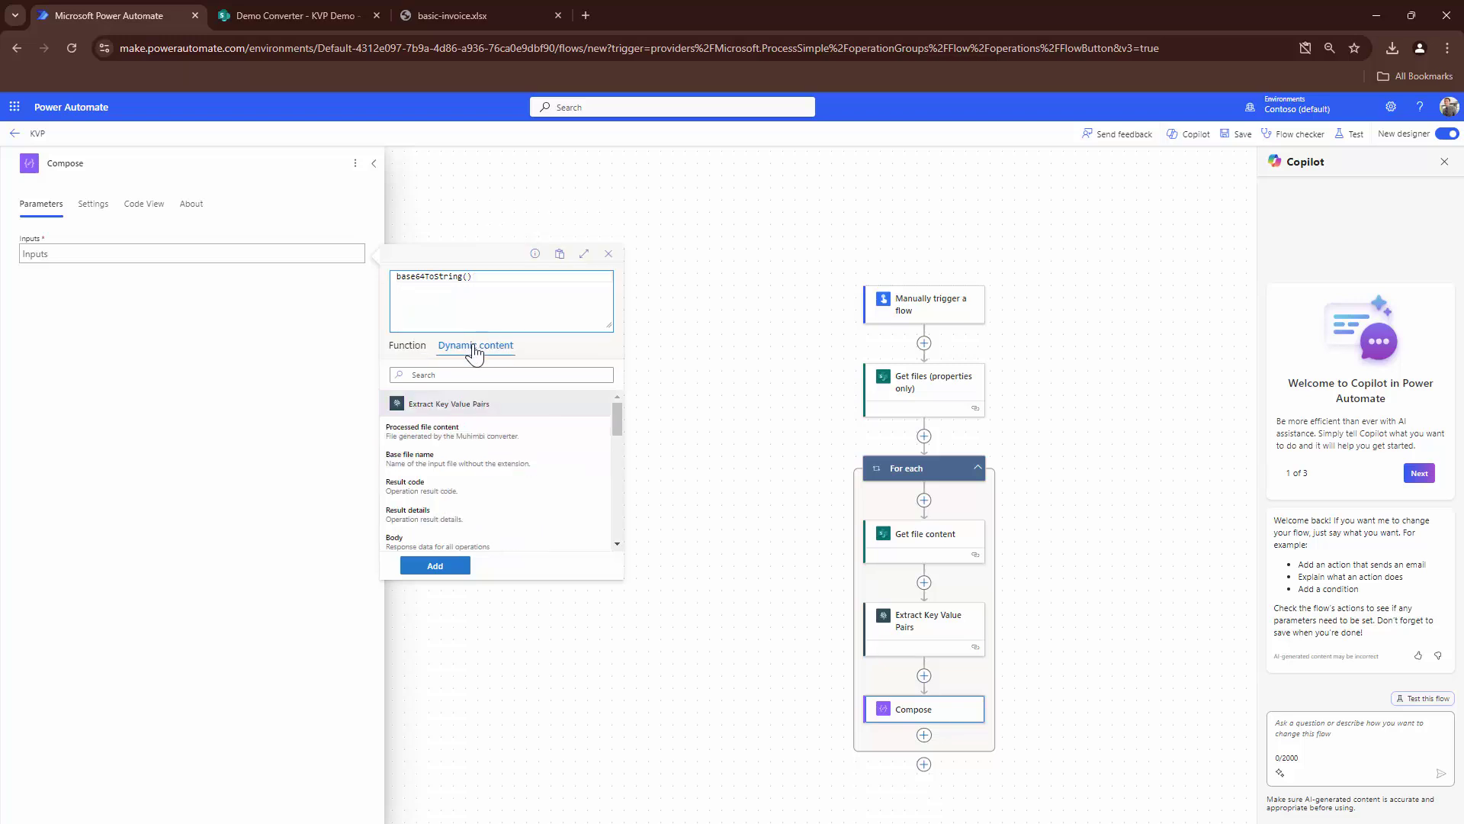
left_click(482, 431)
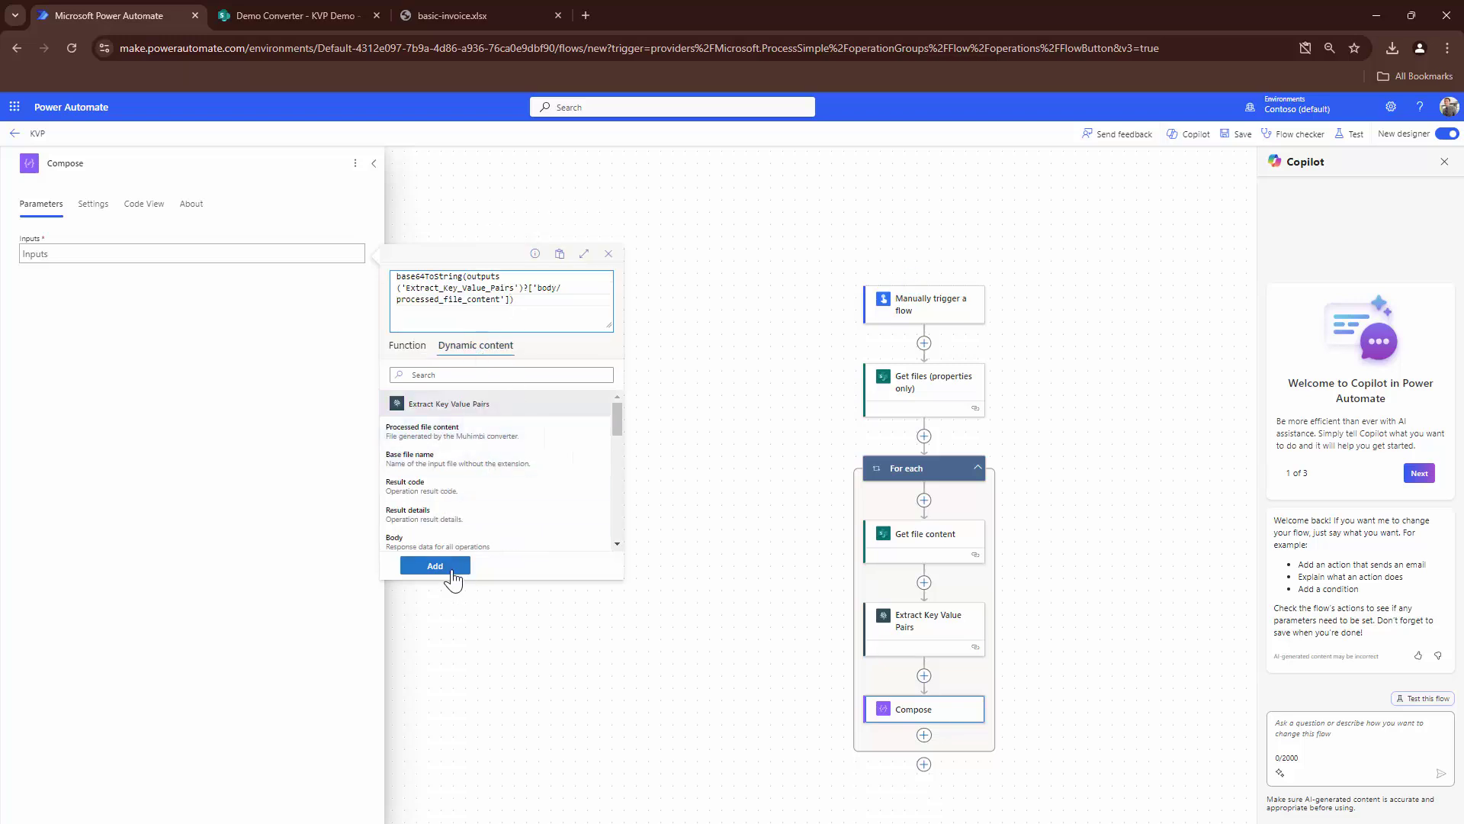
left_click(435, 566)
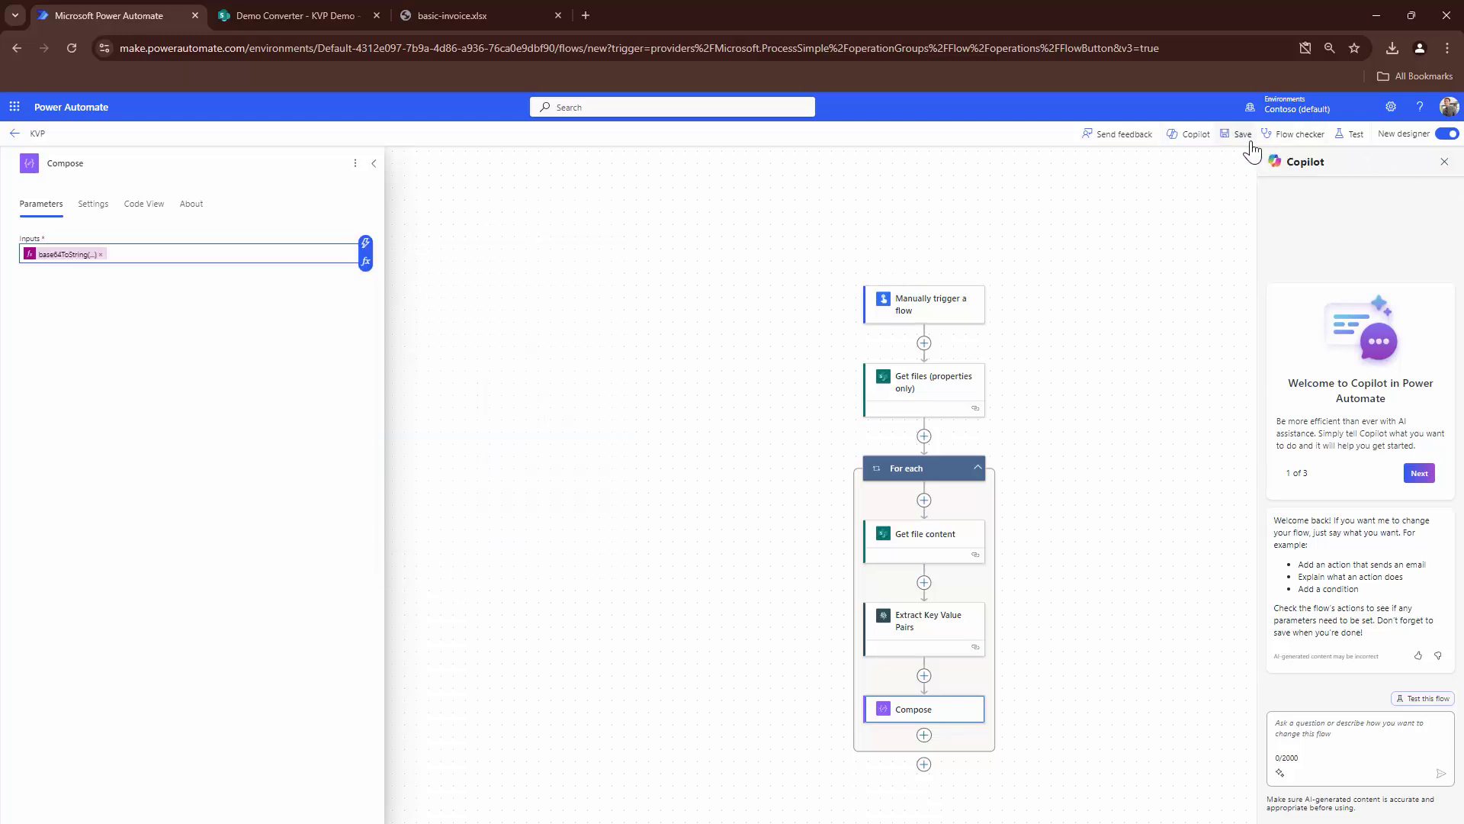
Save the flow and run a test of it
left_click(1249, 142)
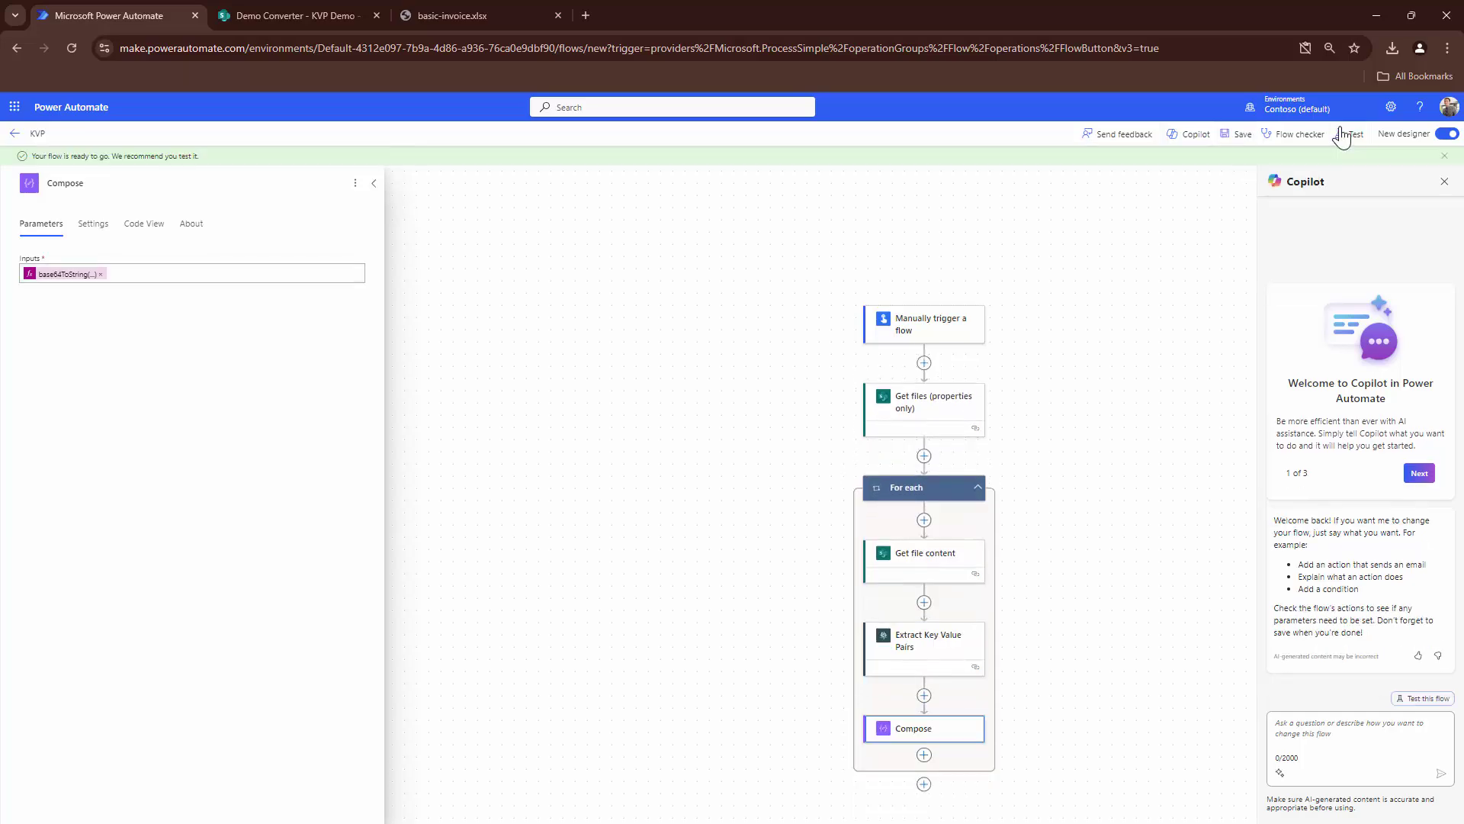
left_click(1352, 133)
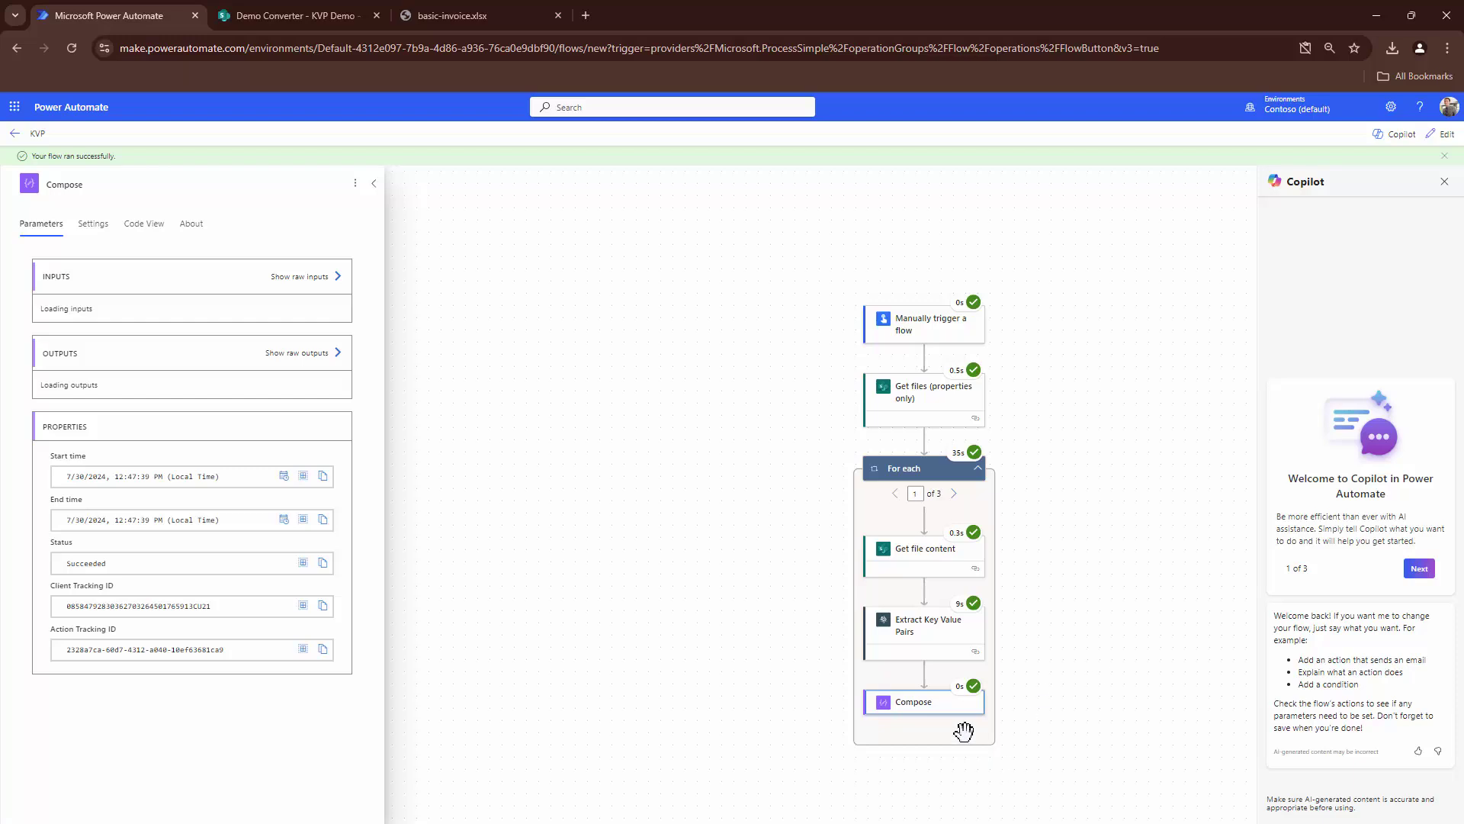
left_click(931, 710)
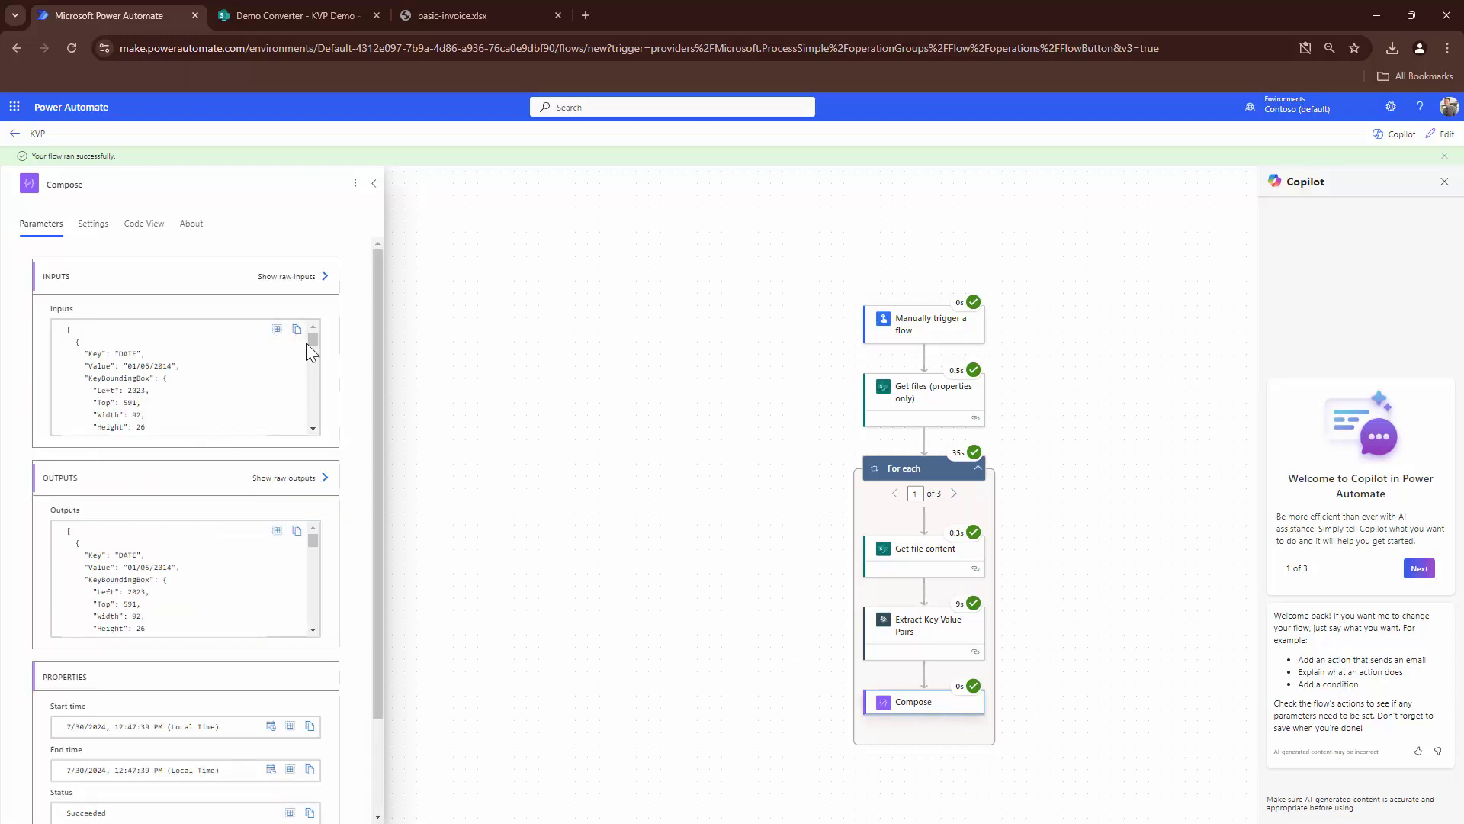
key("alt+Tab")
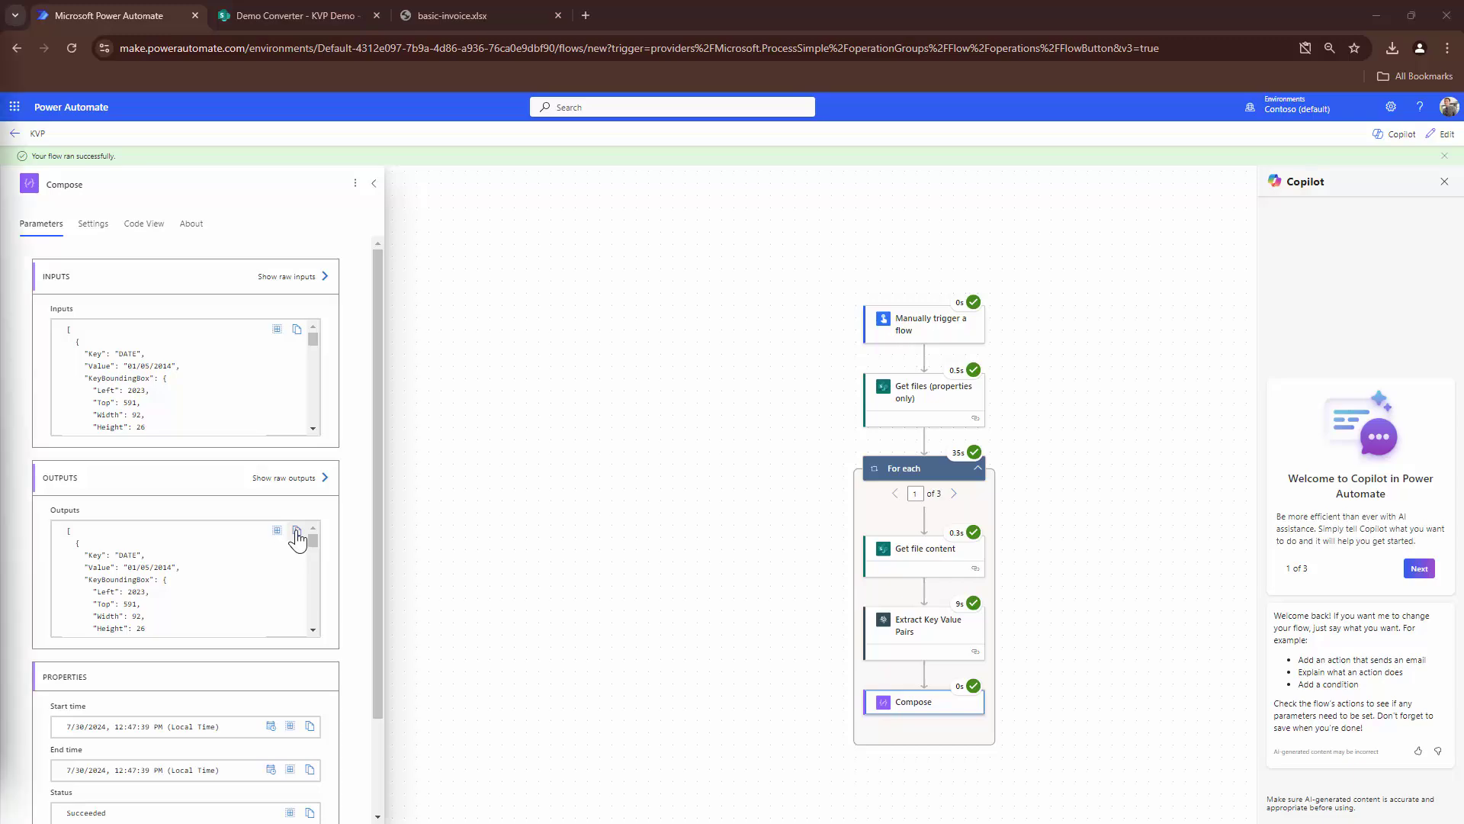
Paste the run output into a maximized Notepad and find the EmailAddress entry
key("alt+Tab")
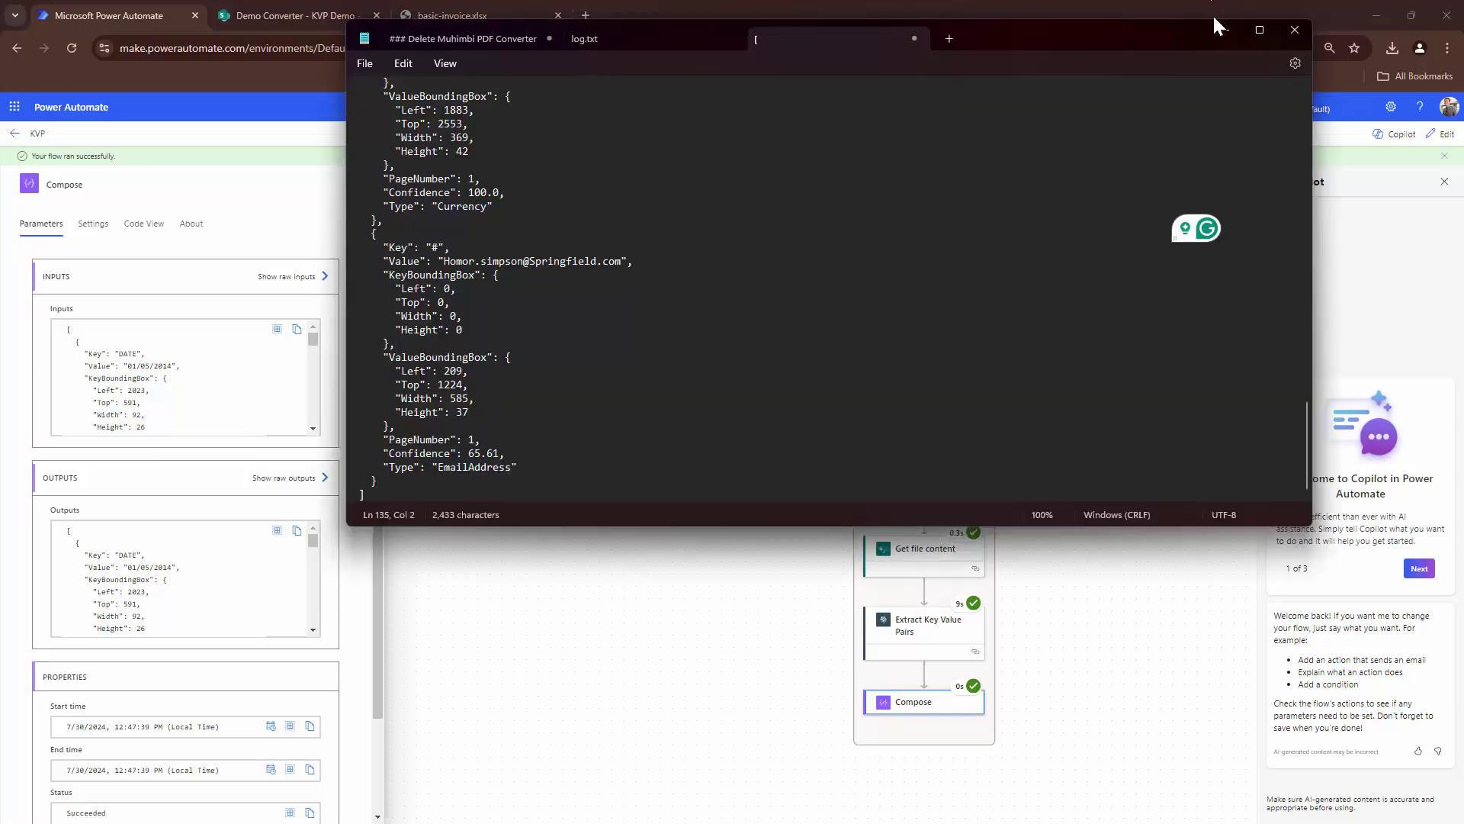
left_click(1261, 39)
scroll(333, 350, "up", 20)
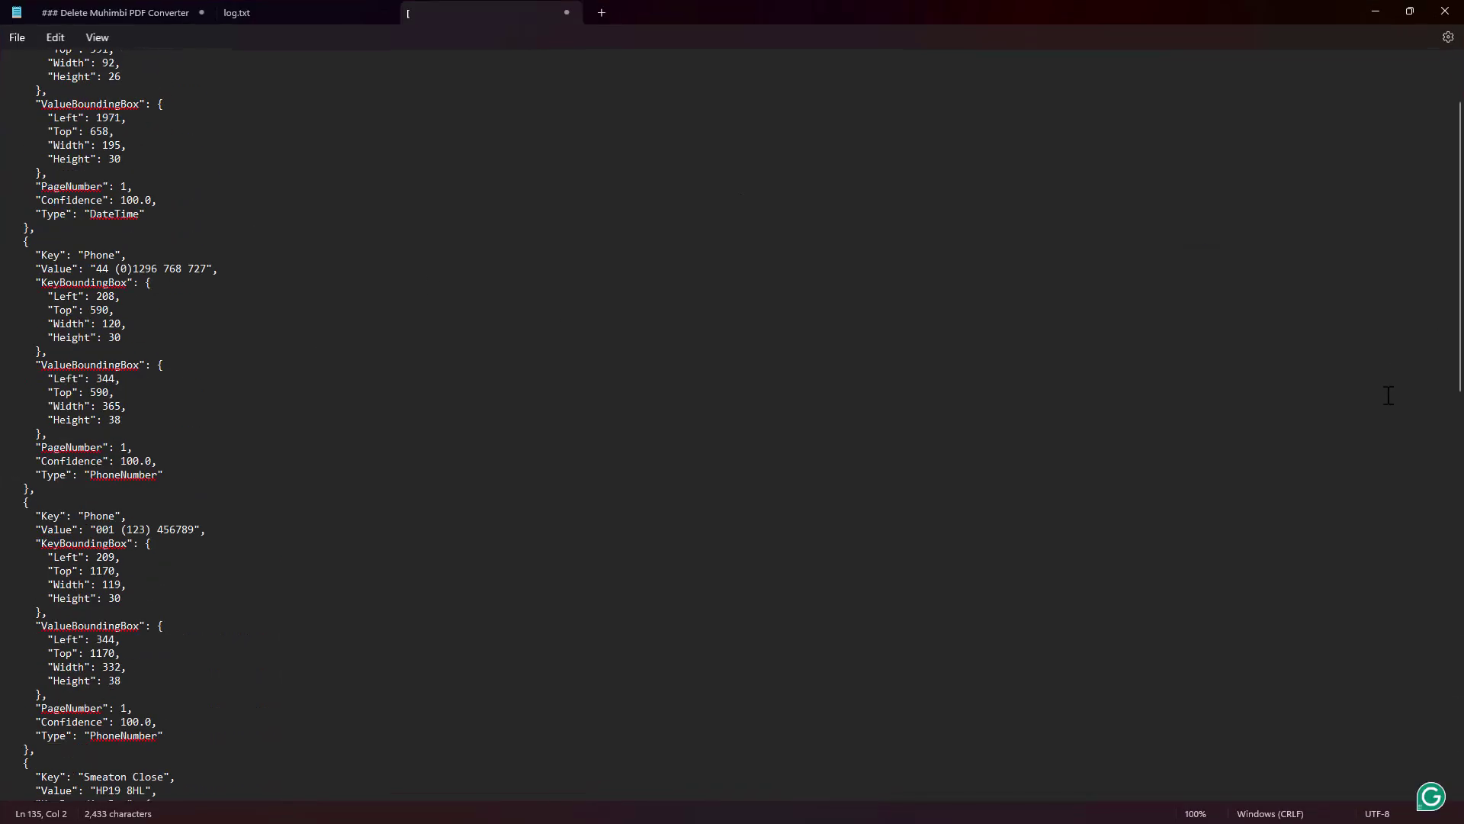
scroll(1455, 377, "up", 3)
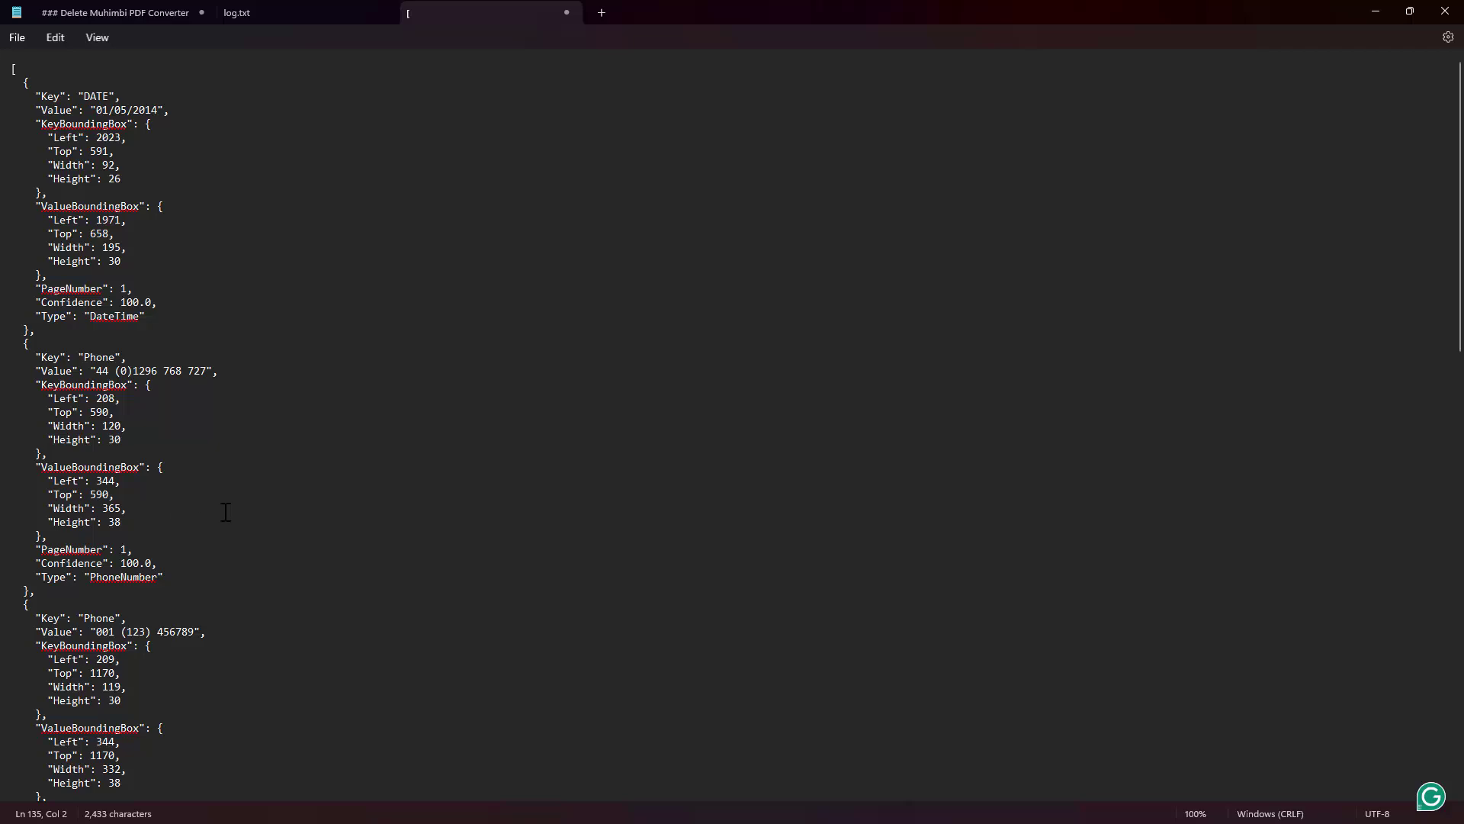
key("ctrl+f")
type("email")
key("Return")
scroll(229, 564, "down", 1)
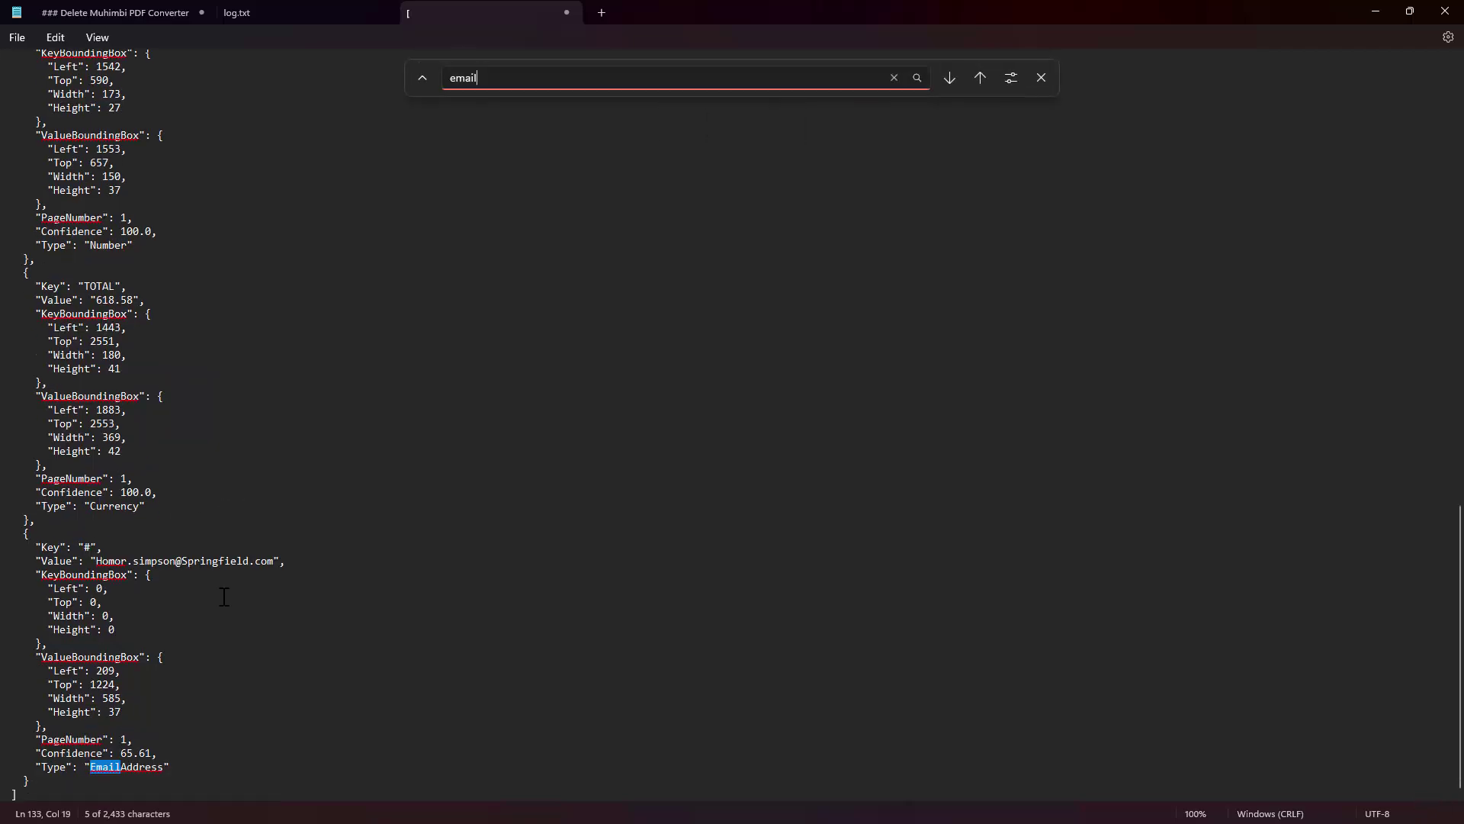
double_click(139, 769)
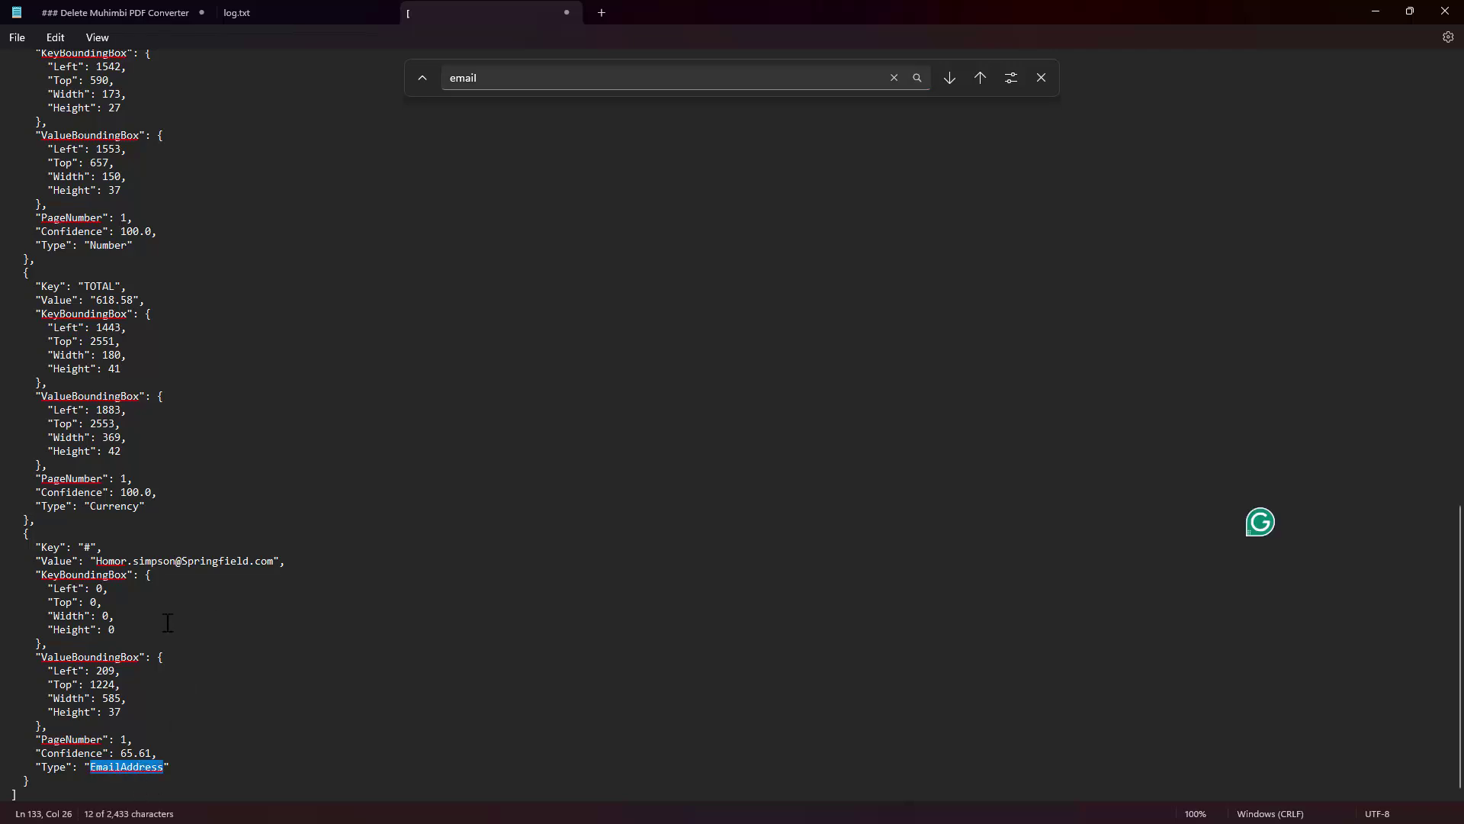
Find the INVOICE # entry, inspect its Confidence and Type lines, then minimize Notepad
left_click(492, 78)
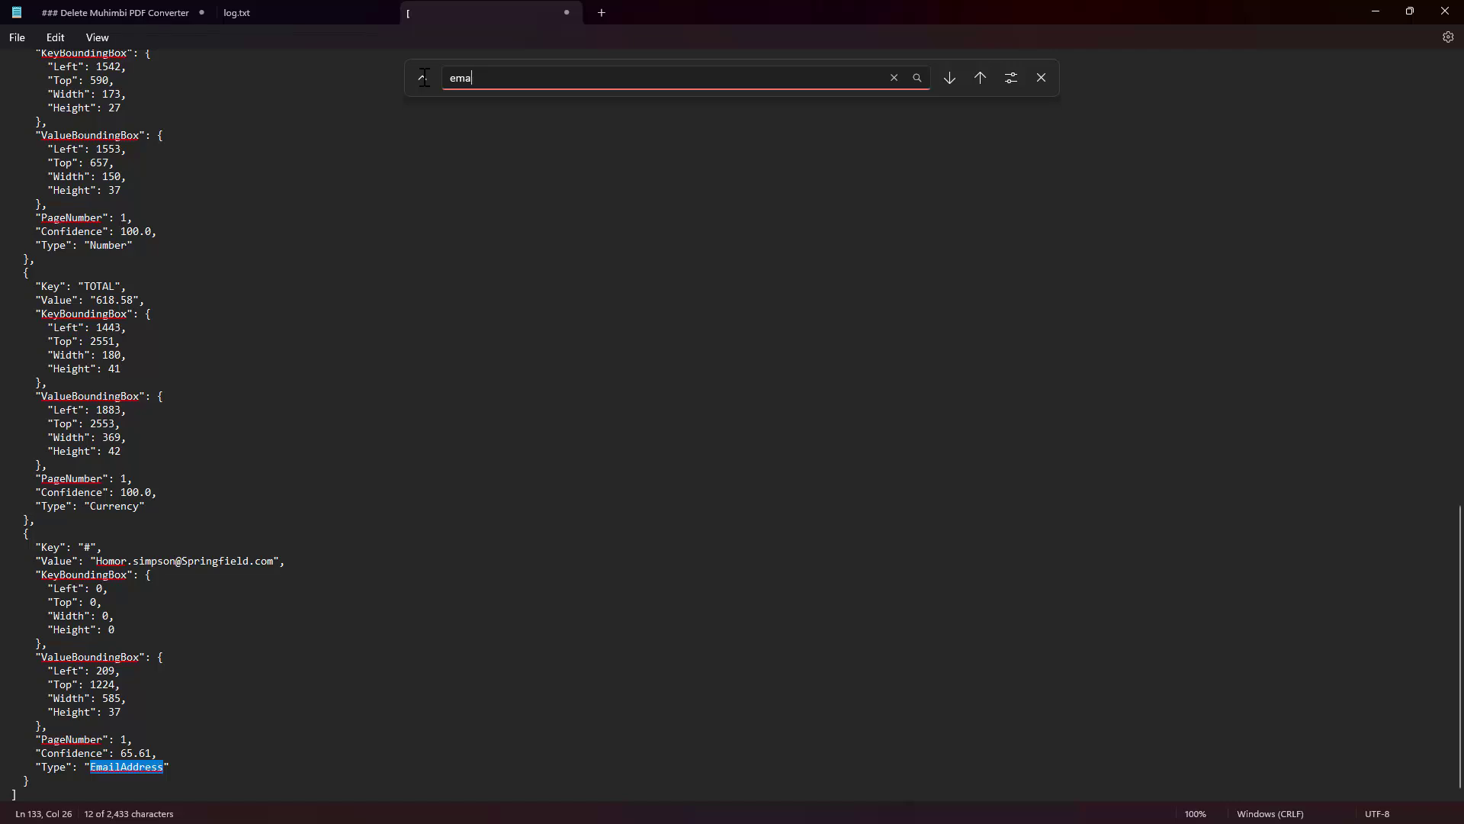
key("BackSpace")
key("BackSpace")
key("BackSpace")
scroll(160, 266, "up", 10)
type("Invoice")
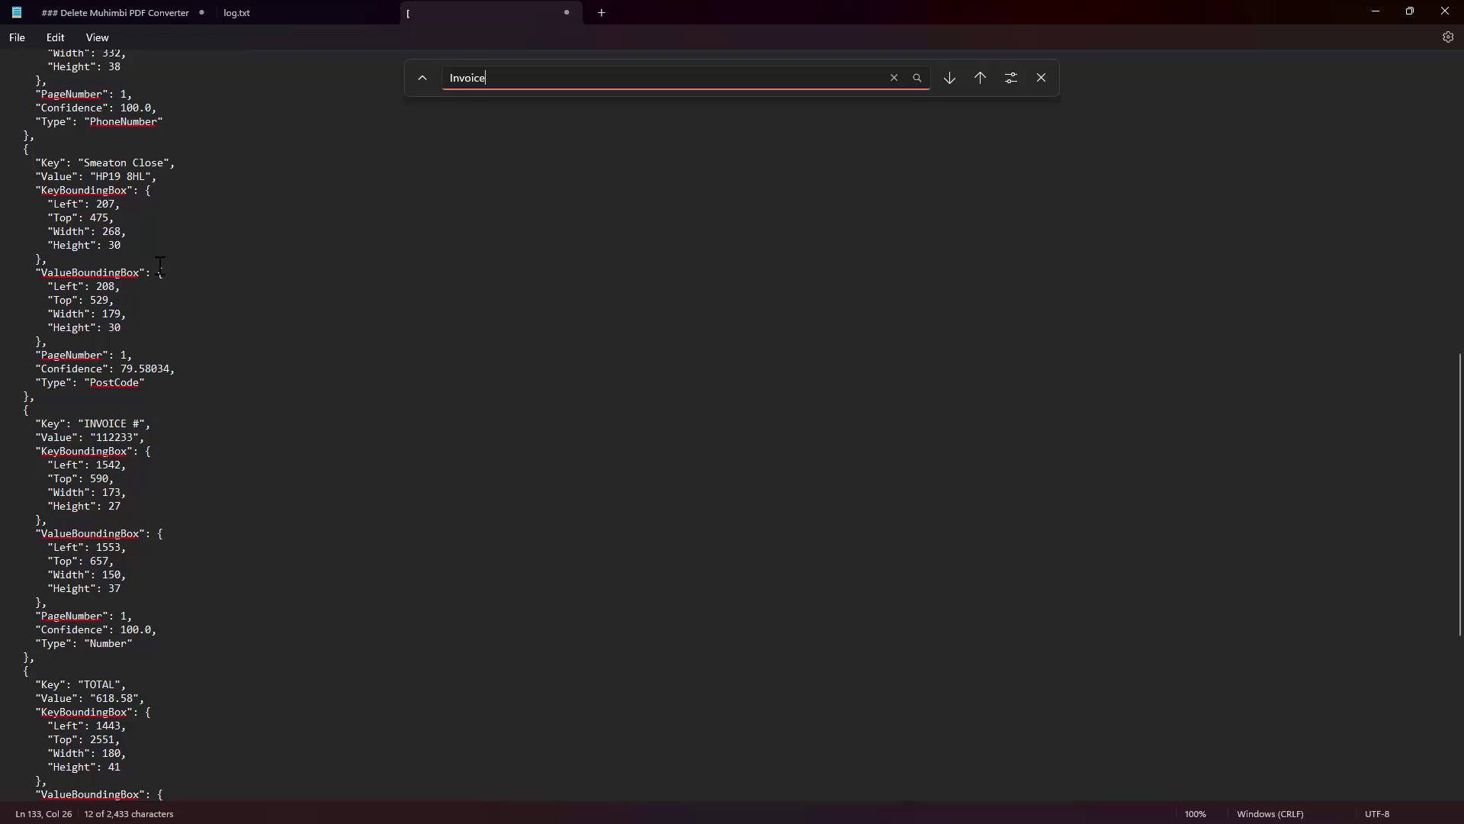
key("Return")
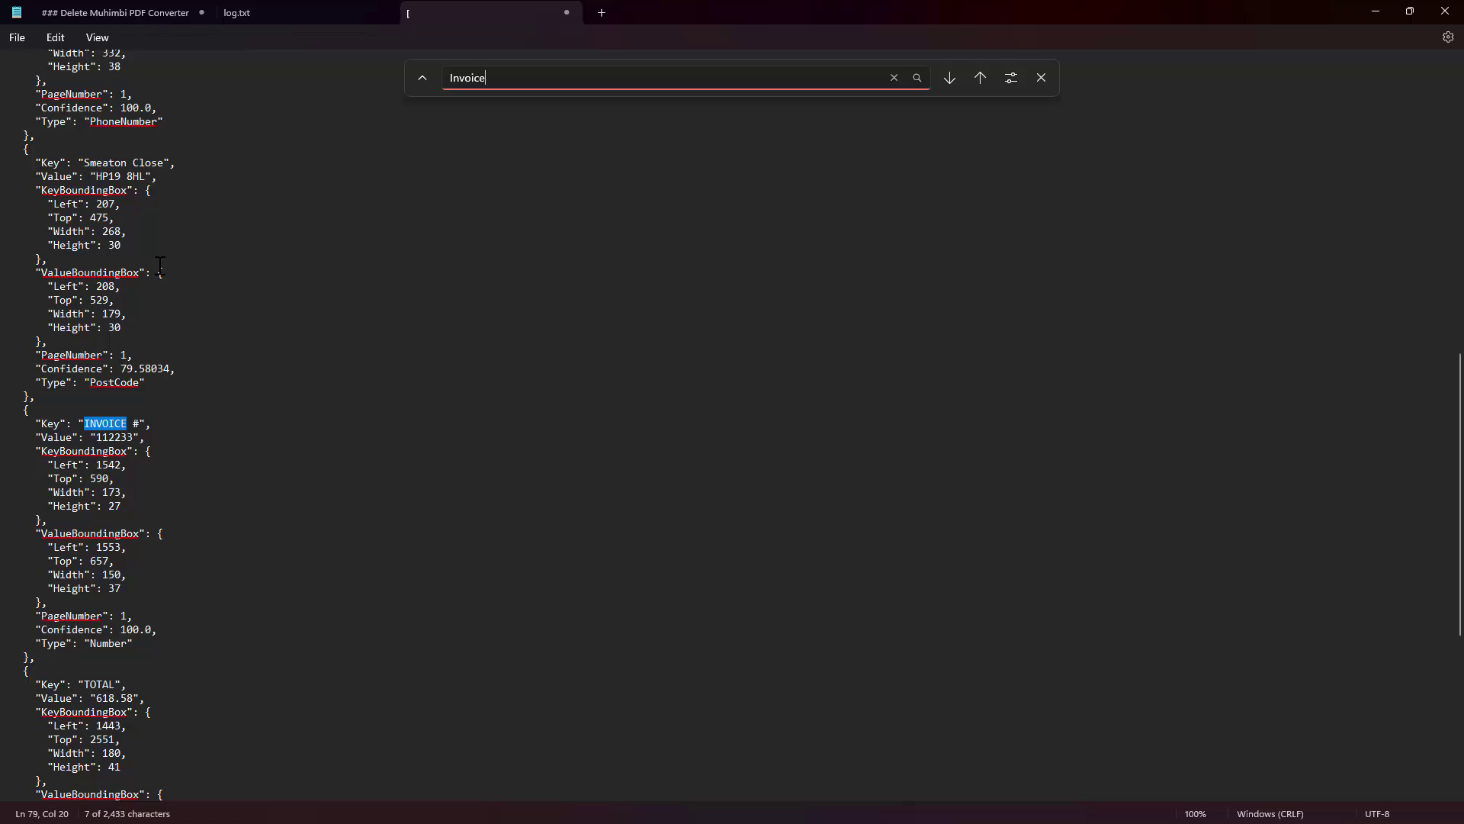
left_click(371, 501)
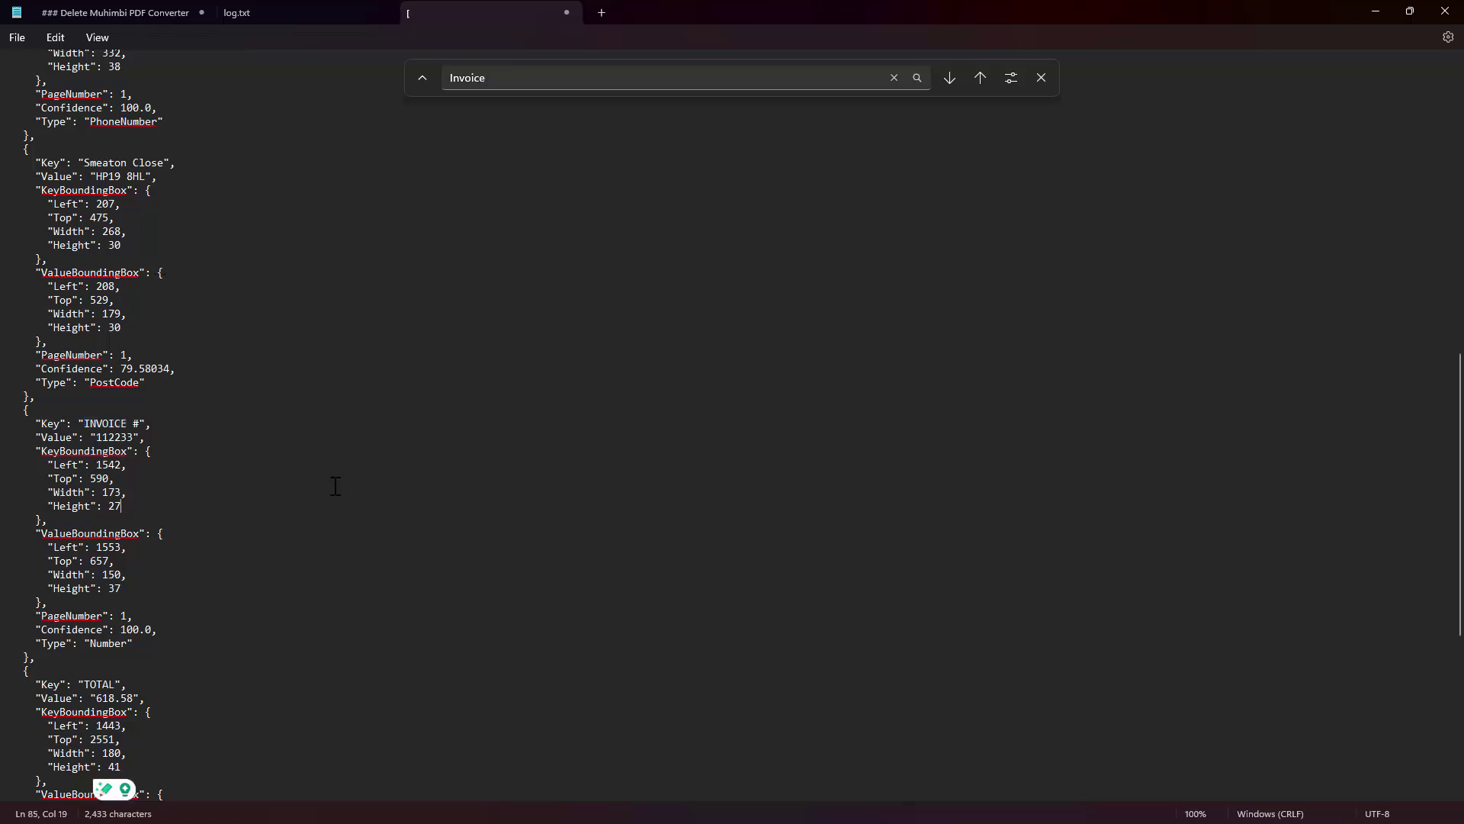
scroll(334, 484, "down", 2)
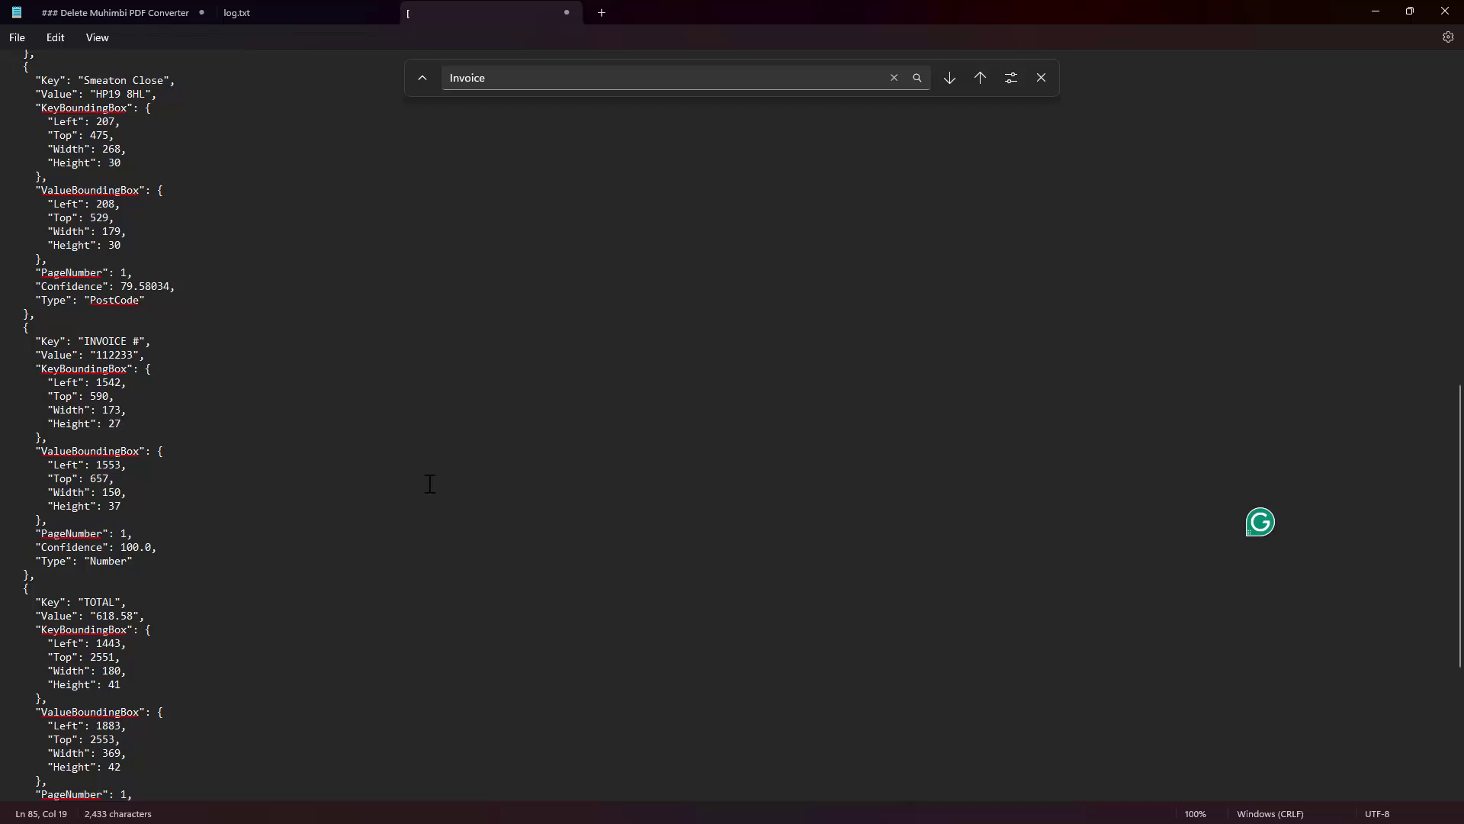
left_click_drag(158, 547, 2, 557)
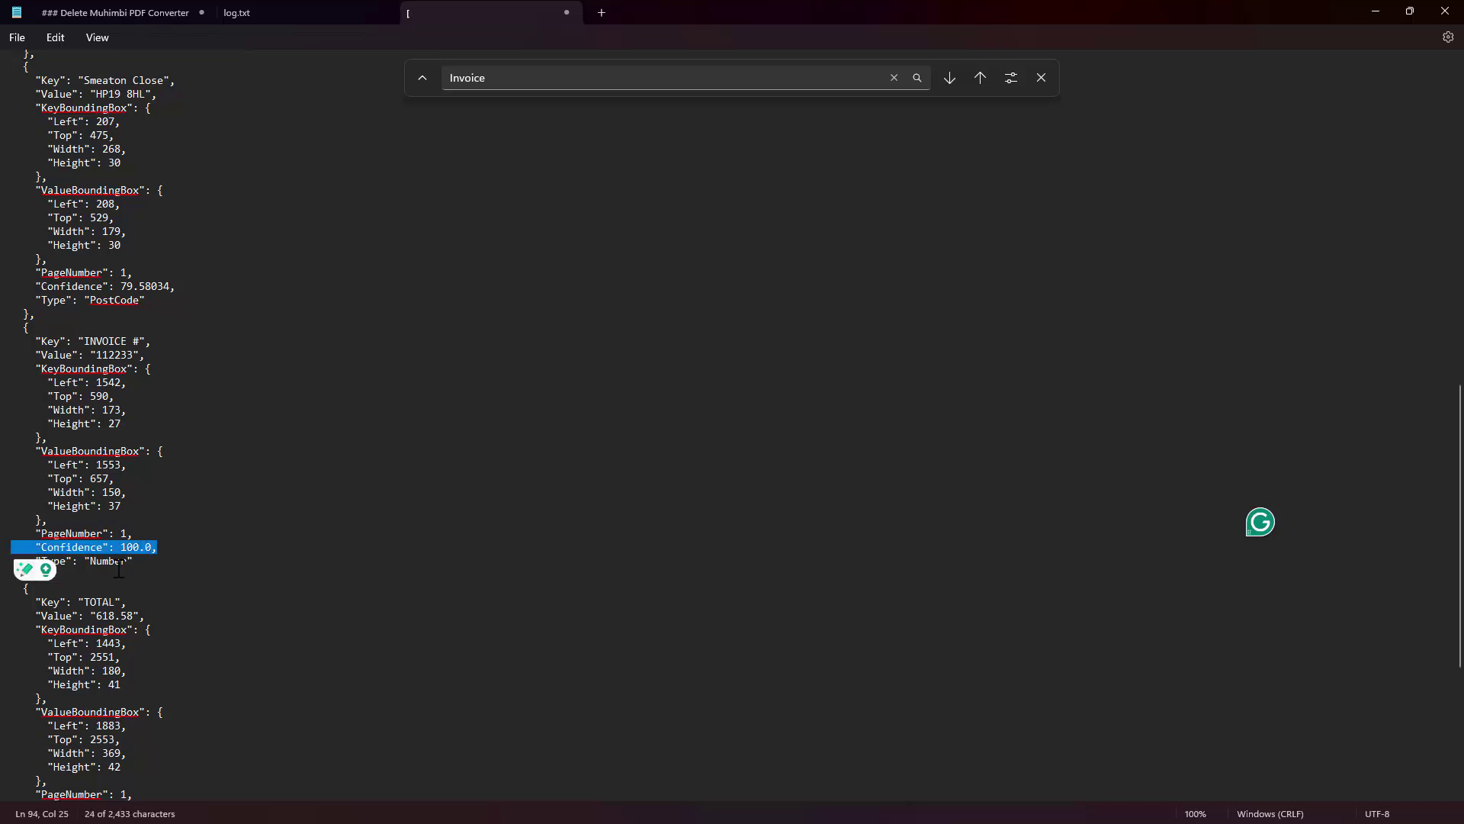
left_click(252, 600)
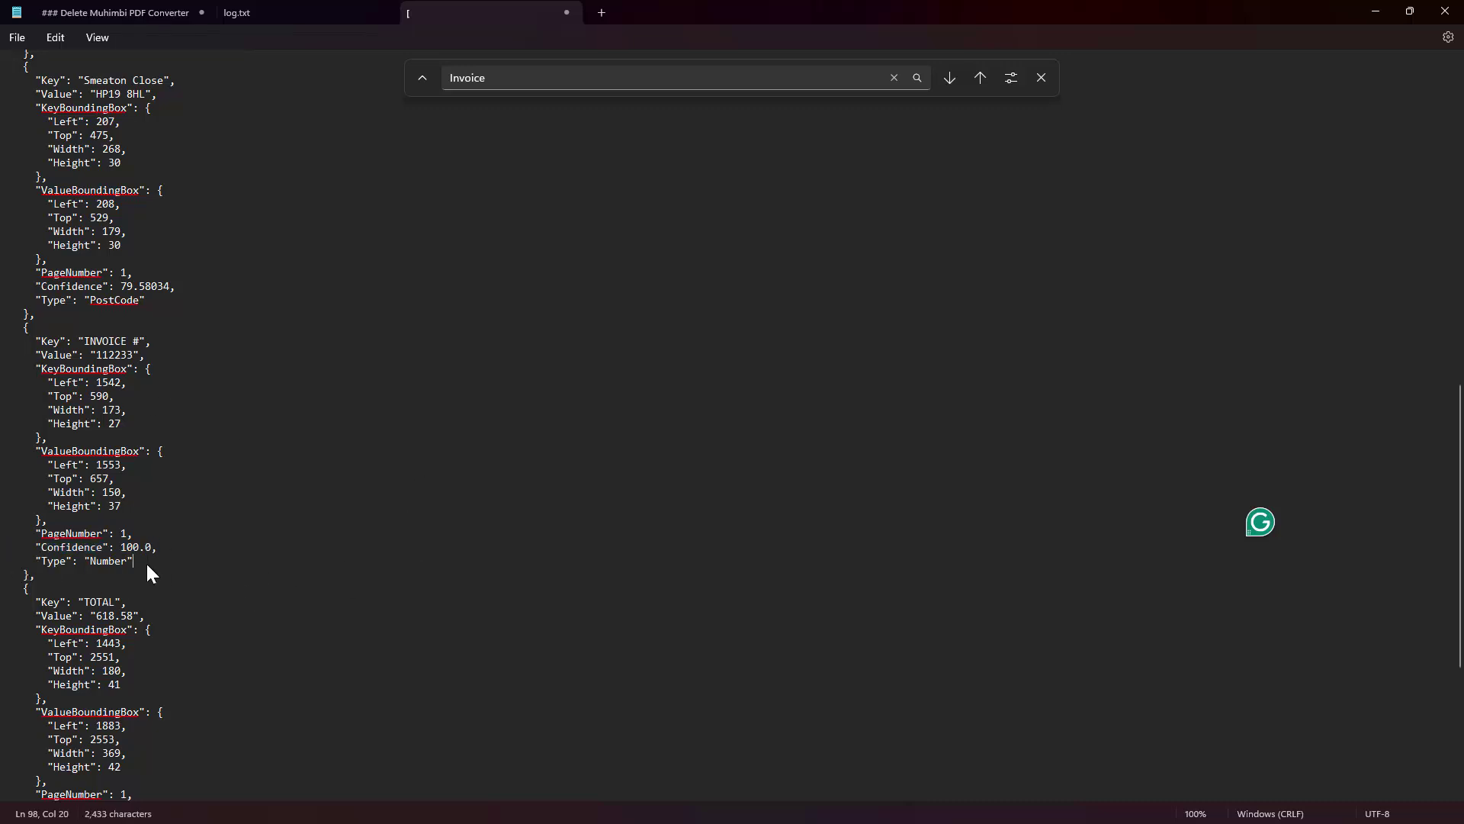
left_click_drag(143, 562, 4, 563)
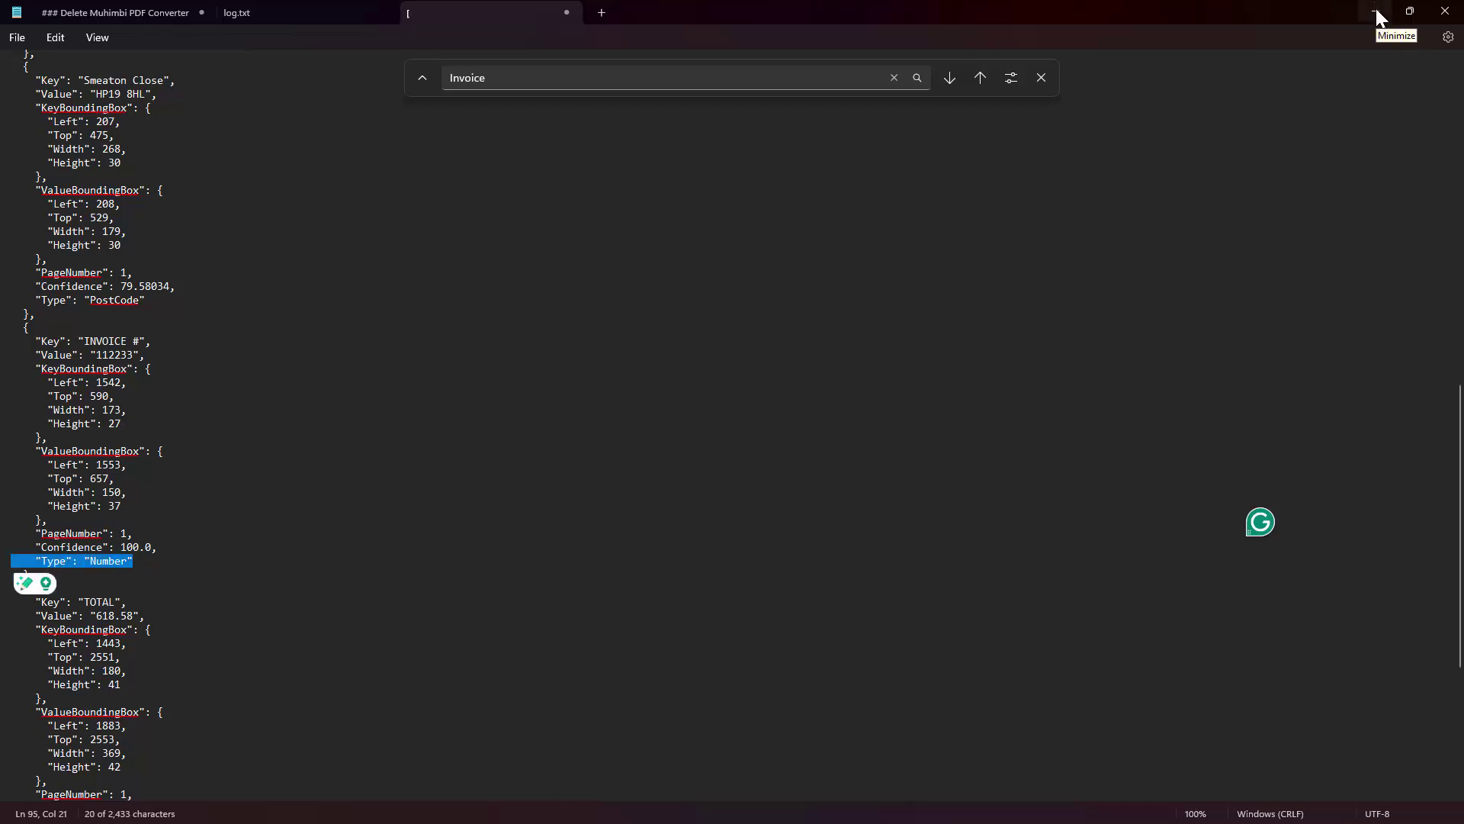
left_click(1375, 11)
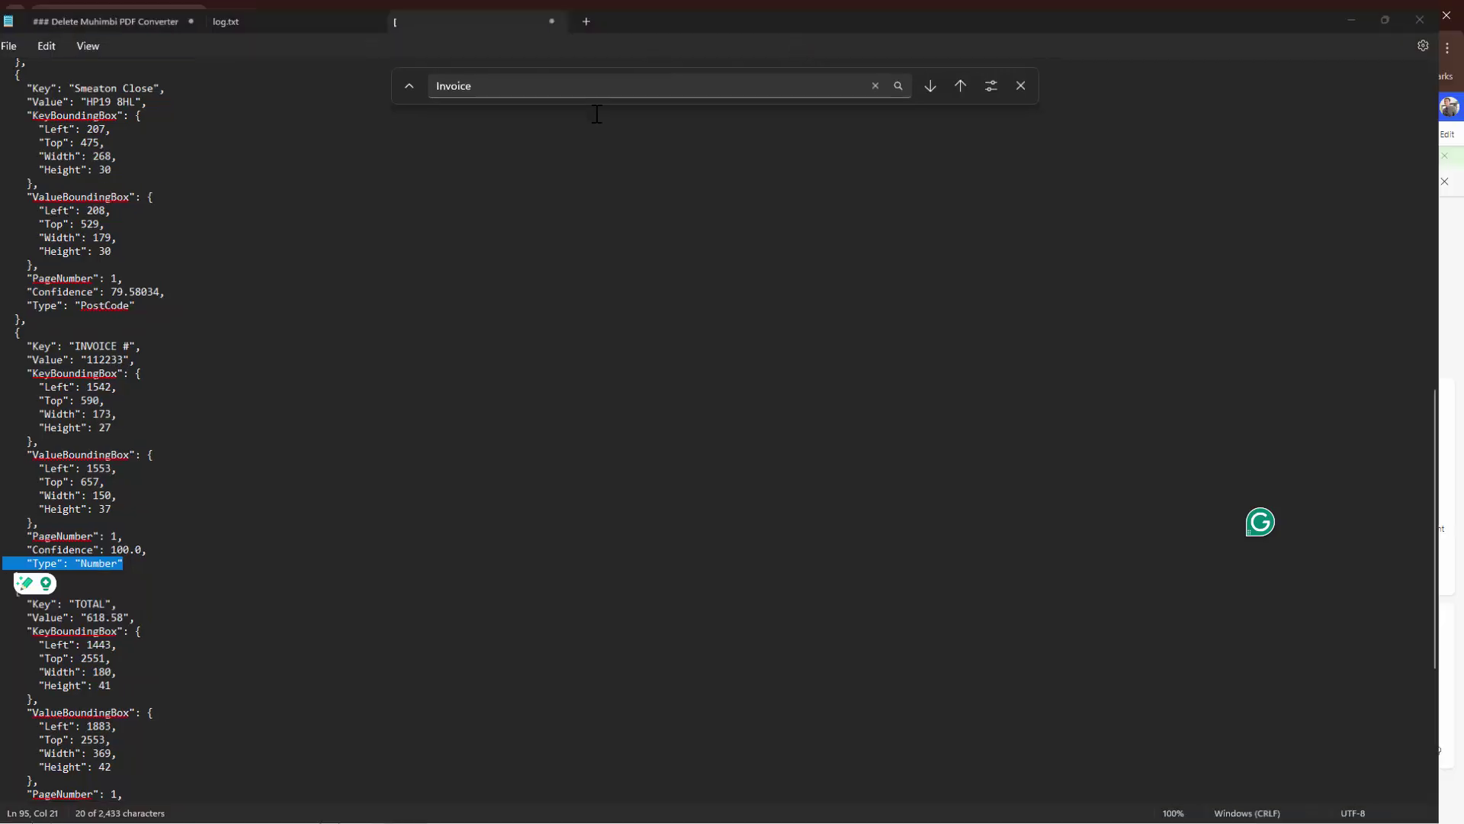
Set Include Value Bounding Box, Key Bounding Box, Page Number and Type to No
left_click(1442, 134)
left_click(943, 622)
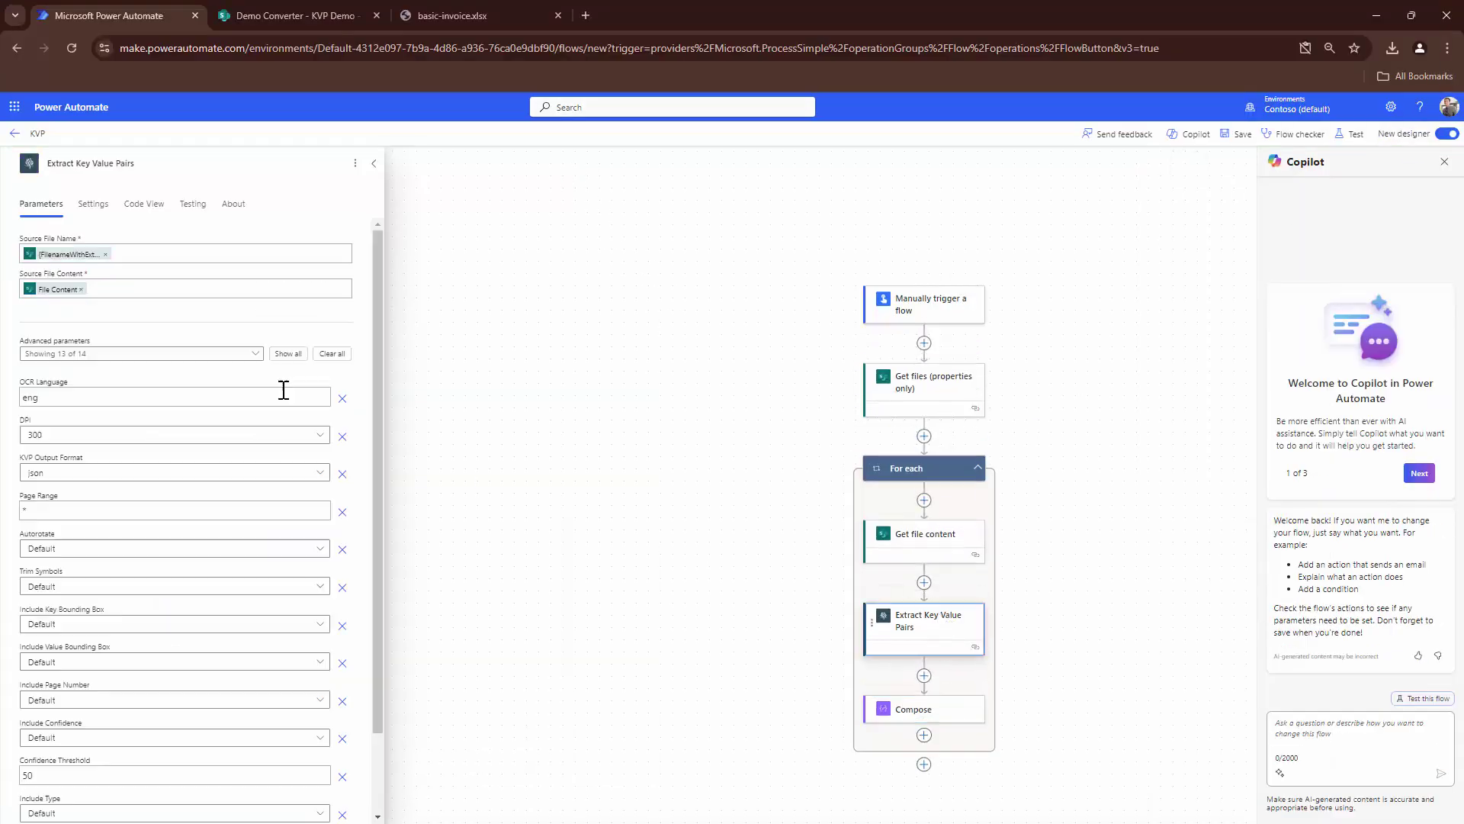
scroll(227, 499, "down", 2)
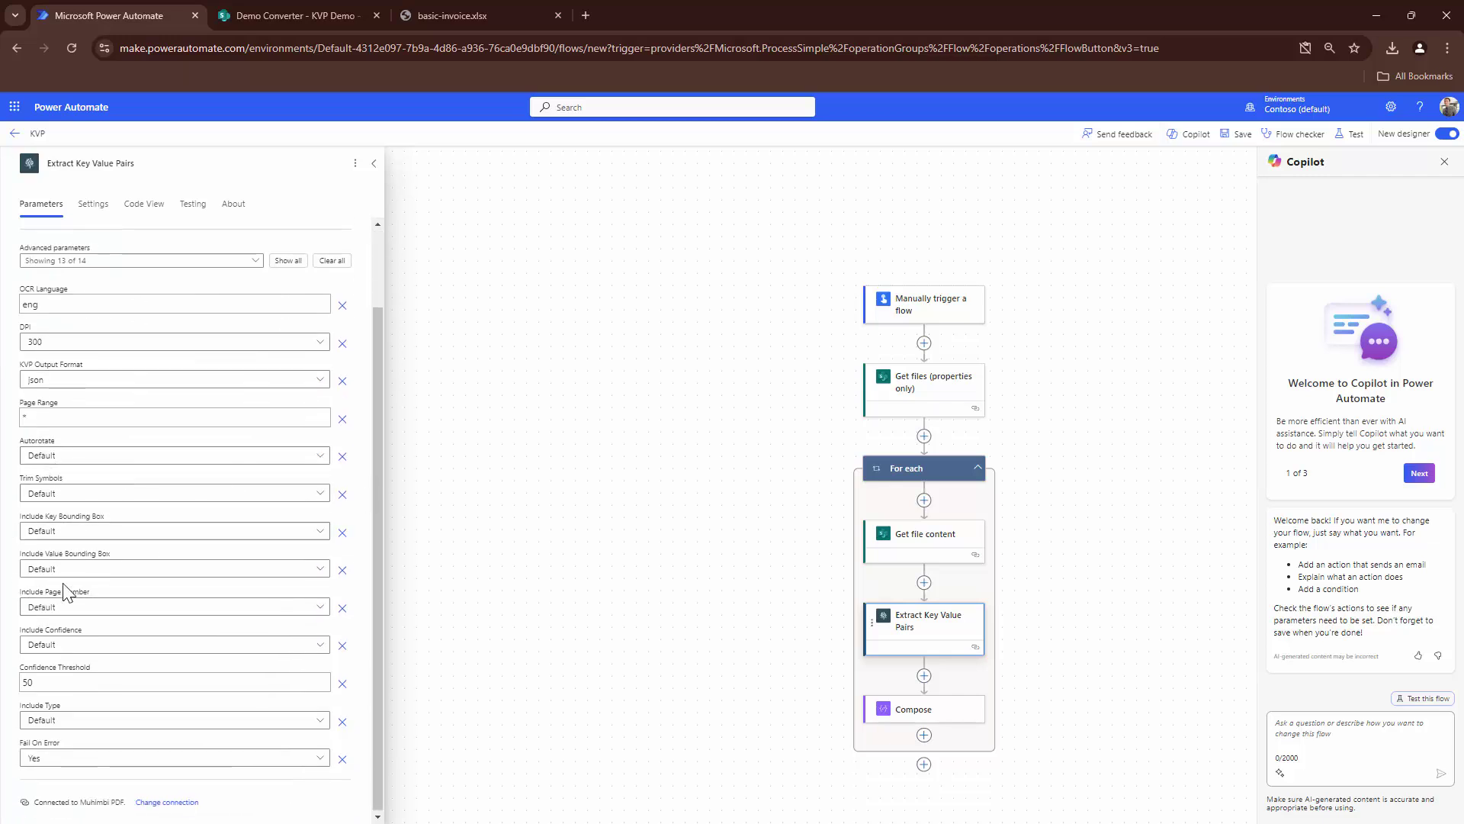
double_click(120, 580)
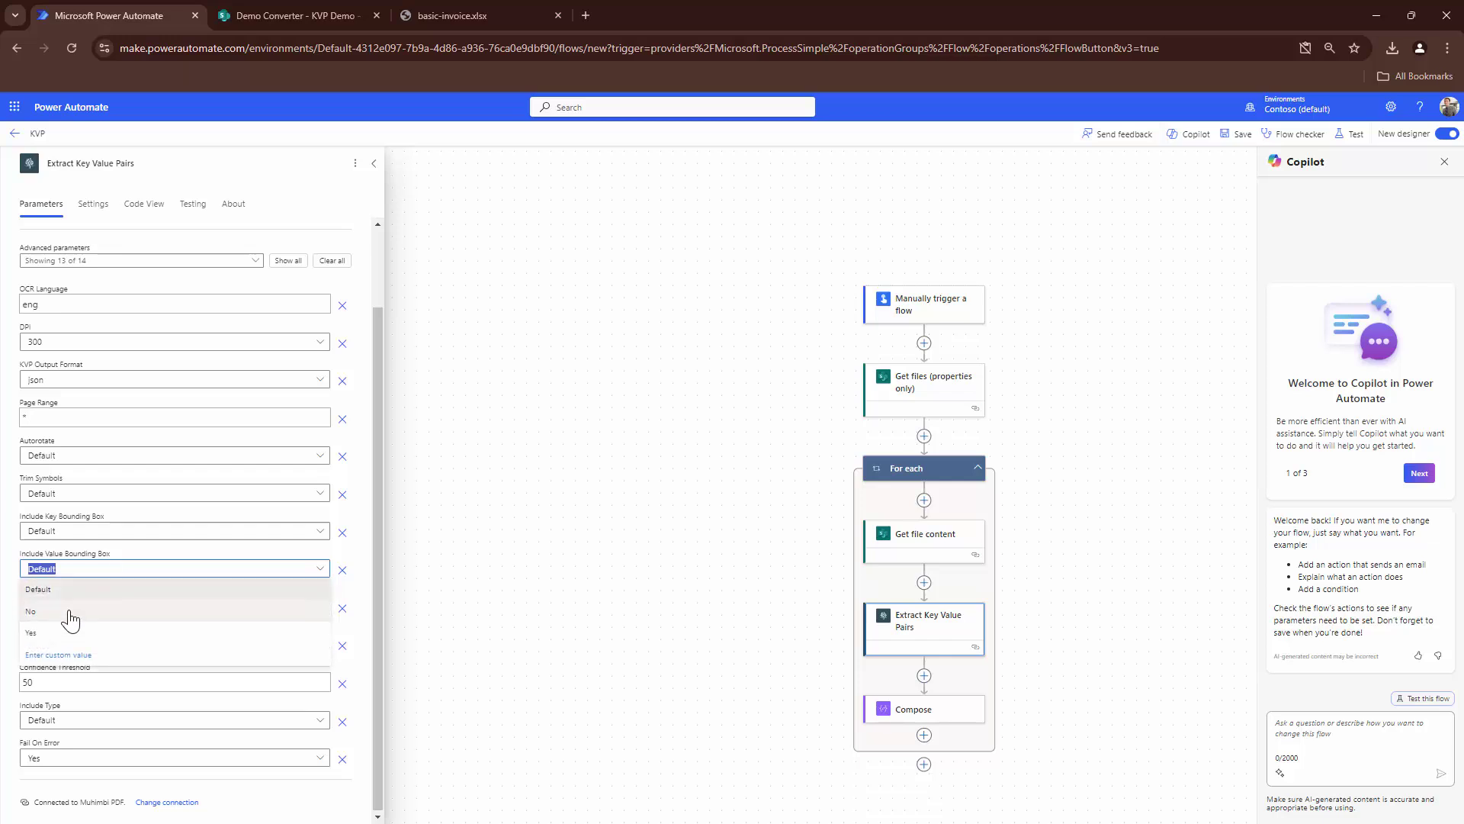
left_click(66, 615)
double_click(63, 538)
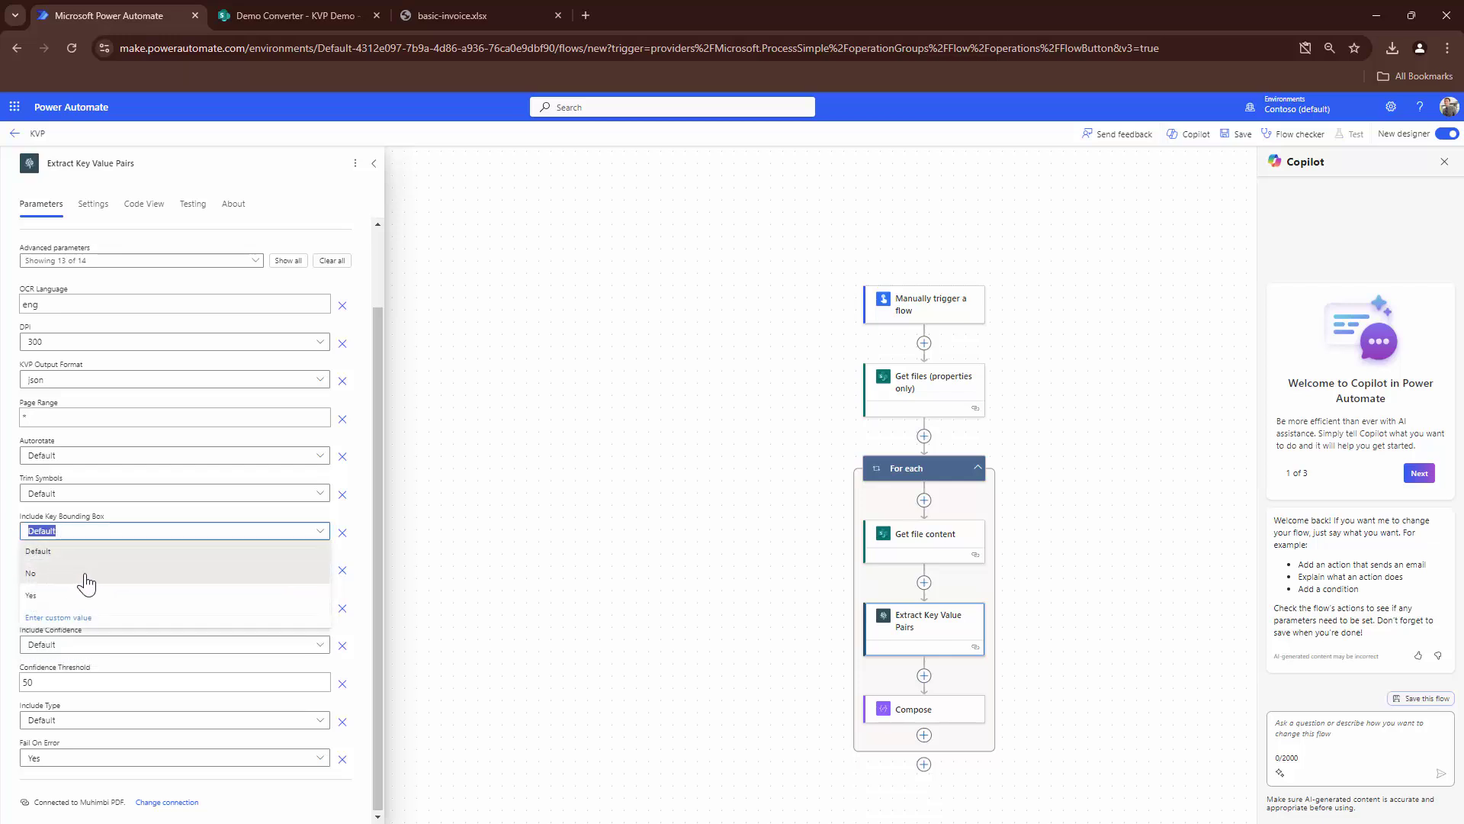
left_click(85, 578)
left_click(60, 607)
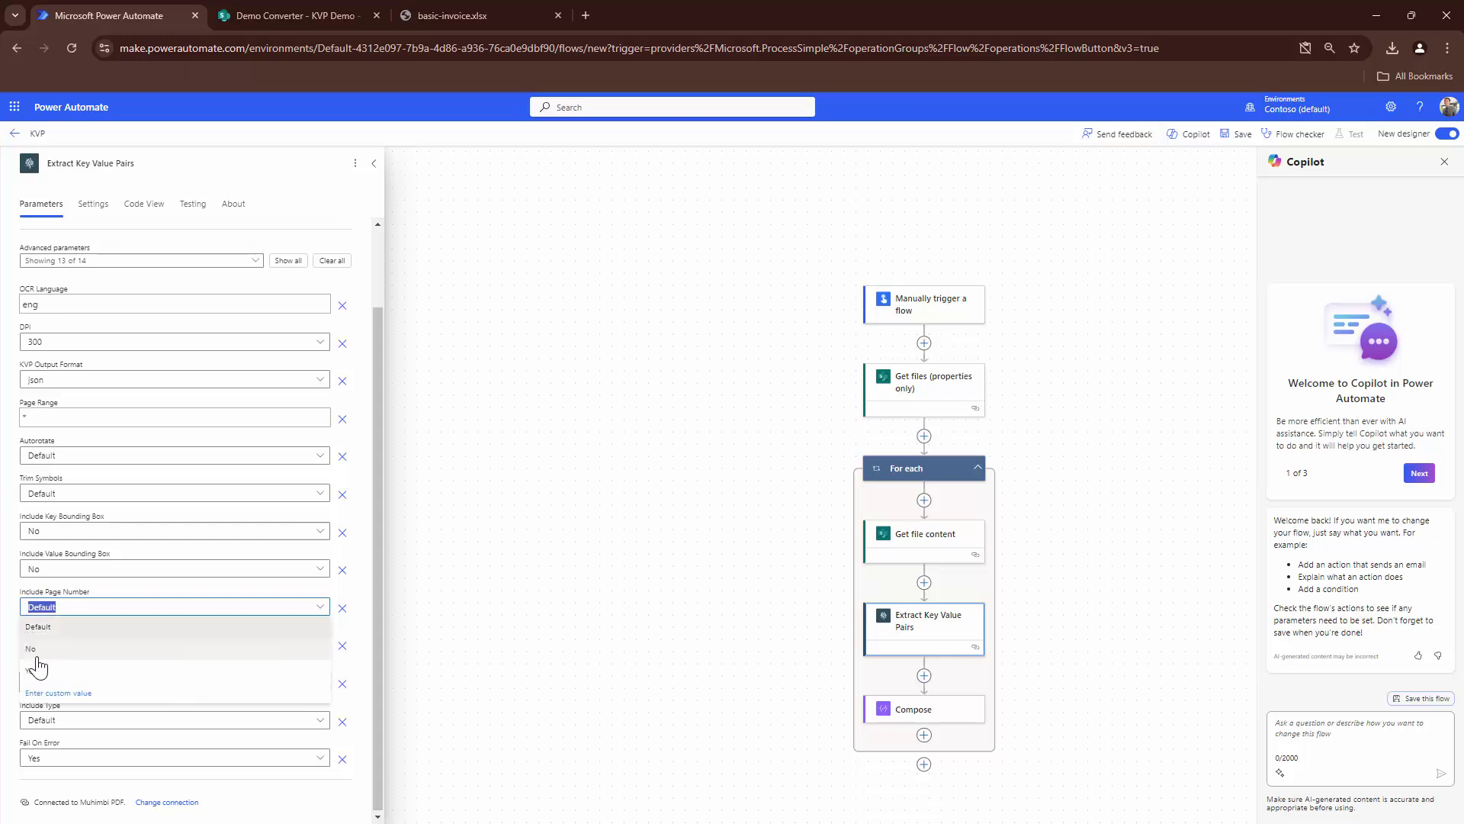
left_click(35, 650)
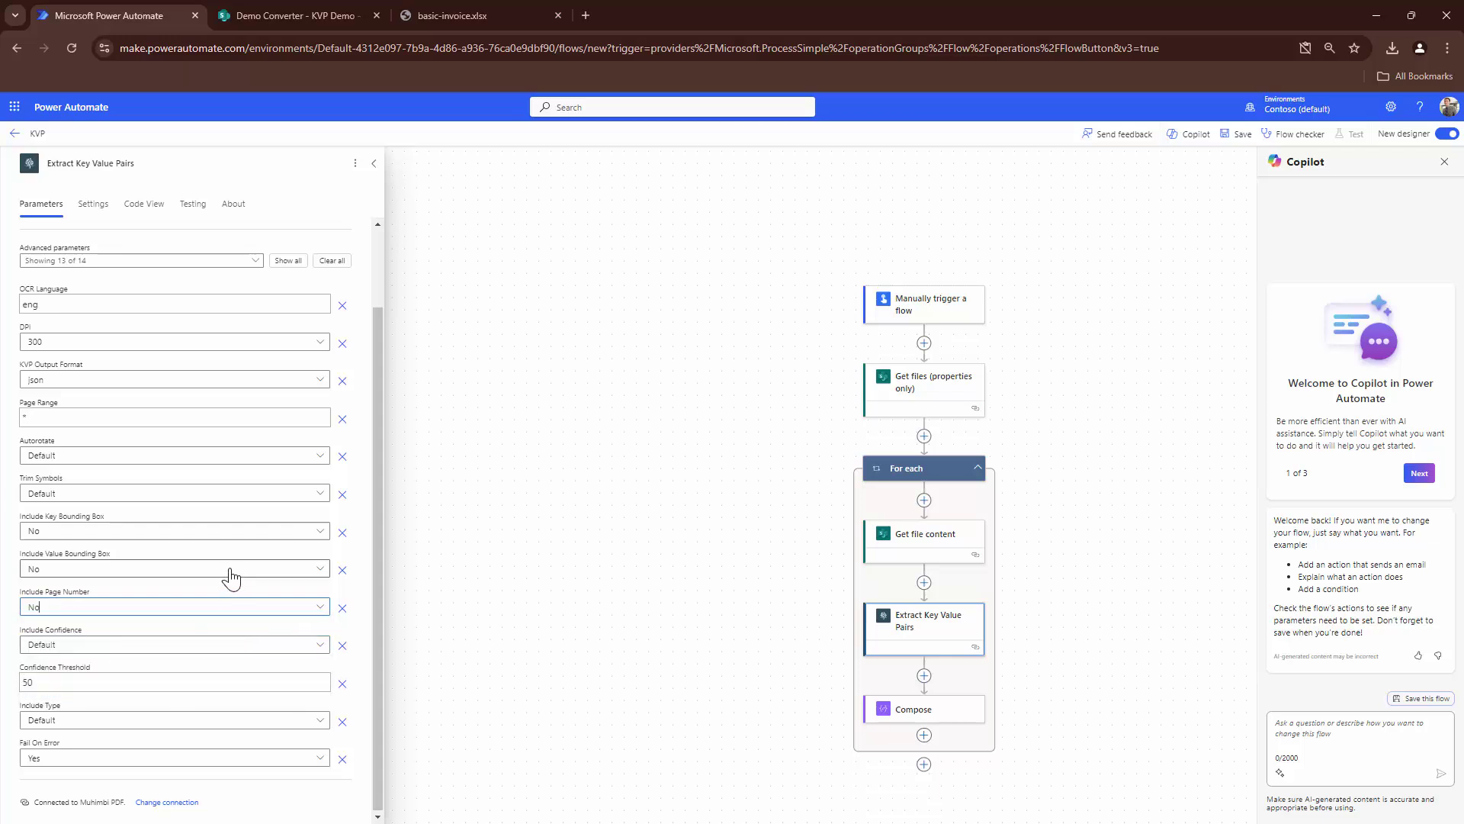
left_click(303, 725)
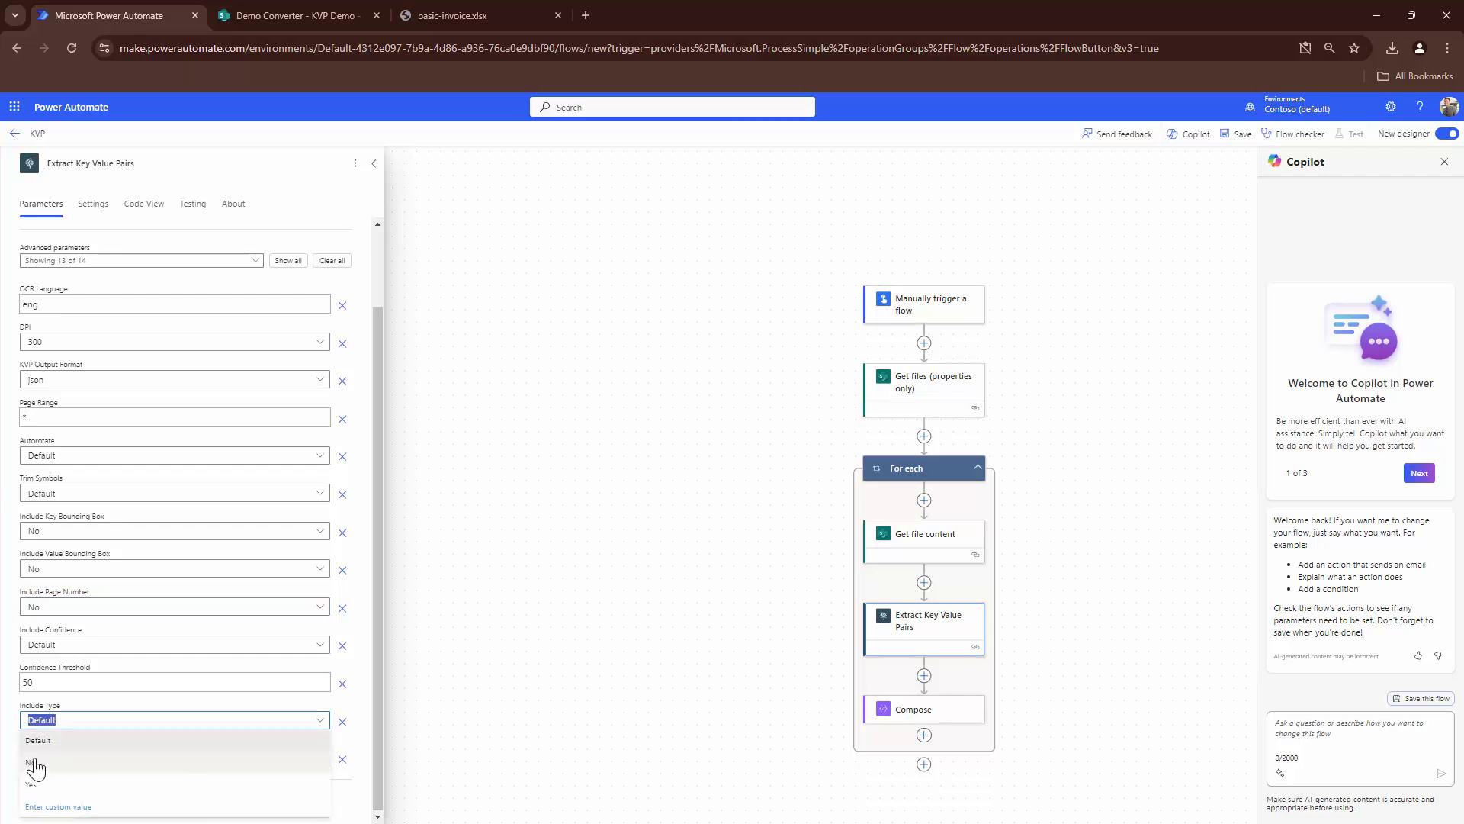
left_click(34, 765)
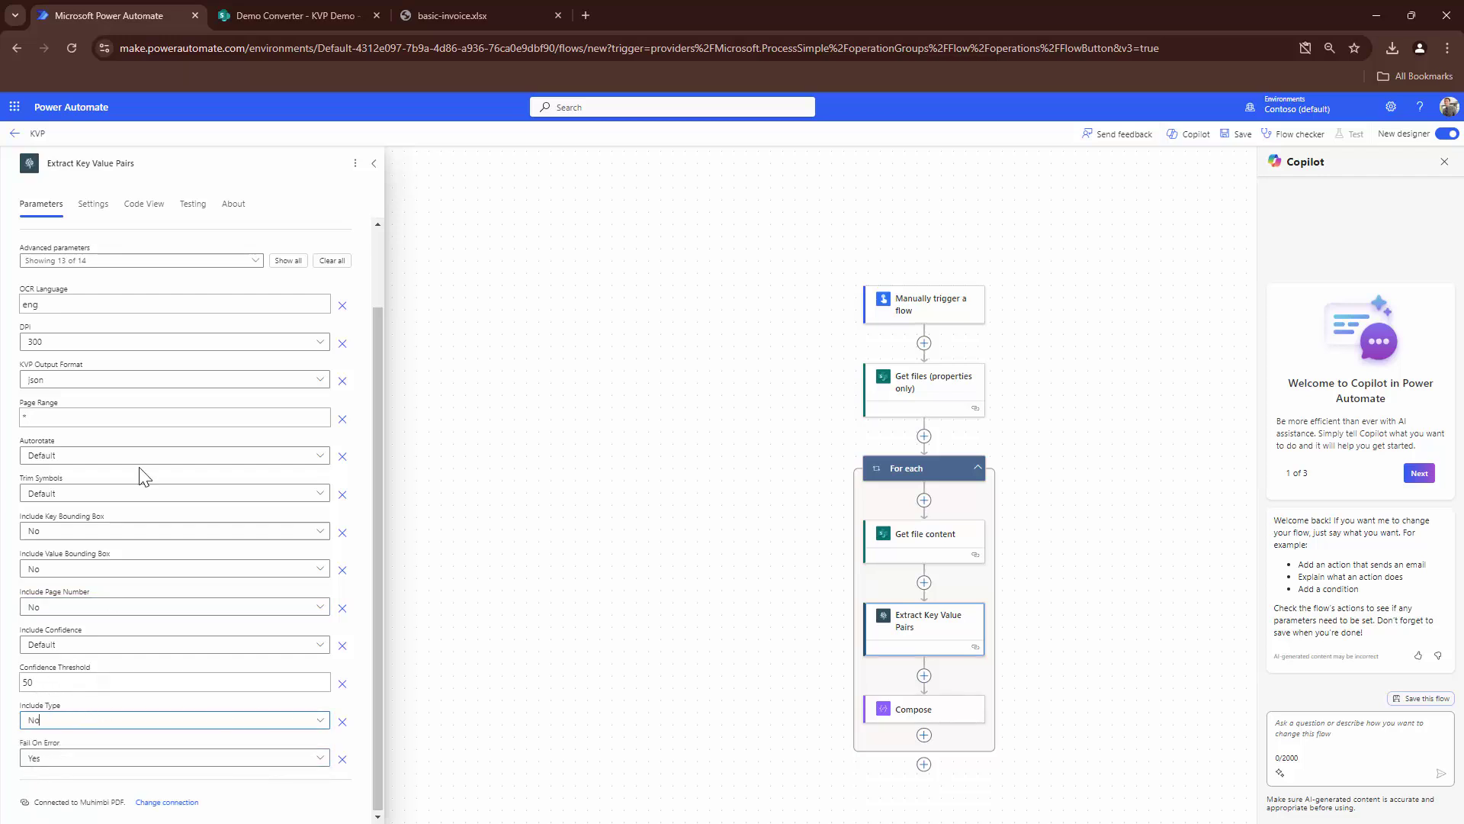
Set Page Range to 1 and Include Confidence to No, then save the flow
left_click(120, 418)
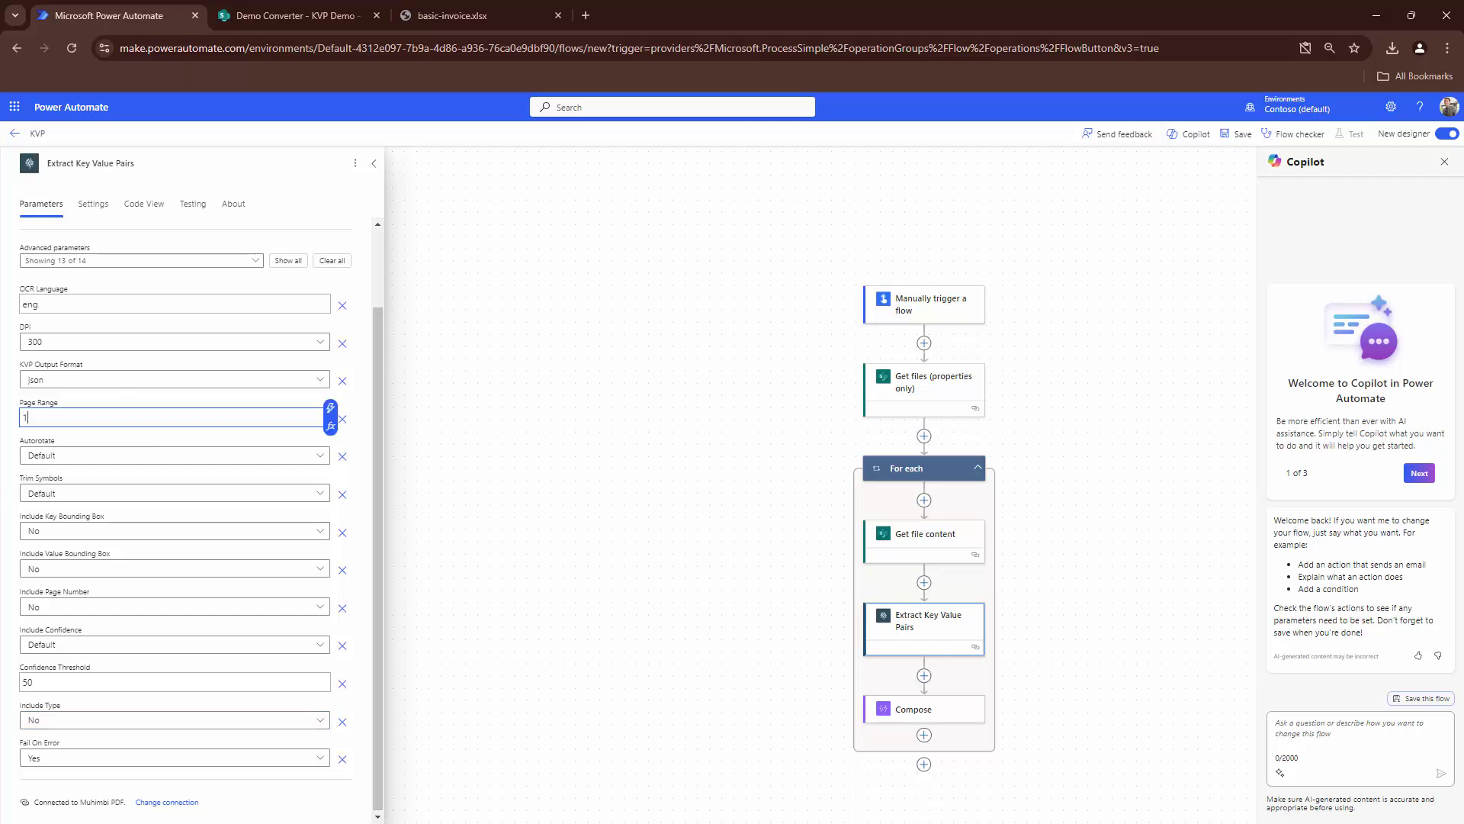
left_click(74, 608)
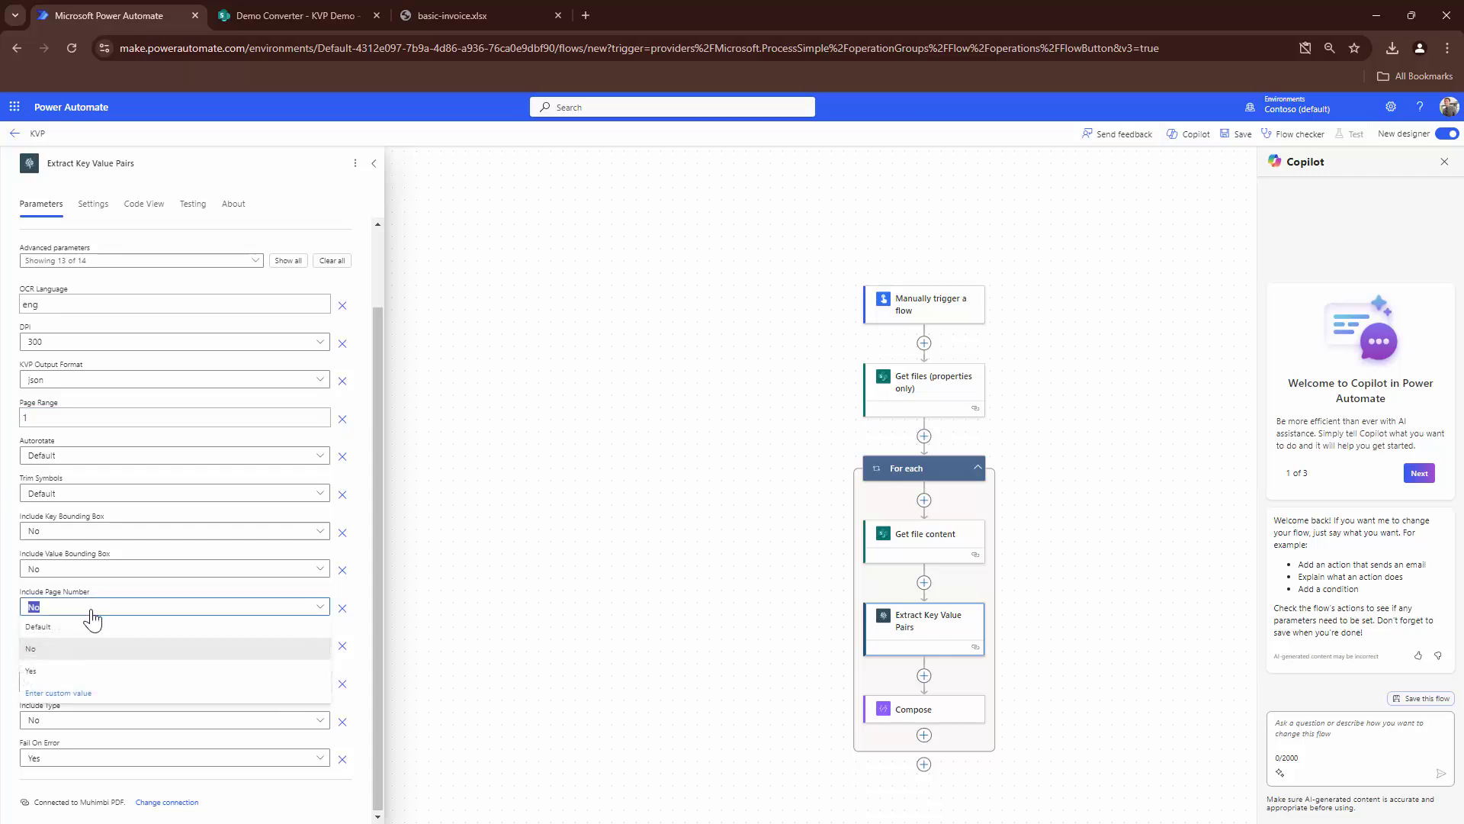
left_click(90, 610)
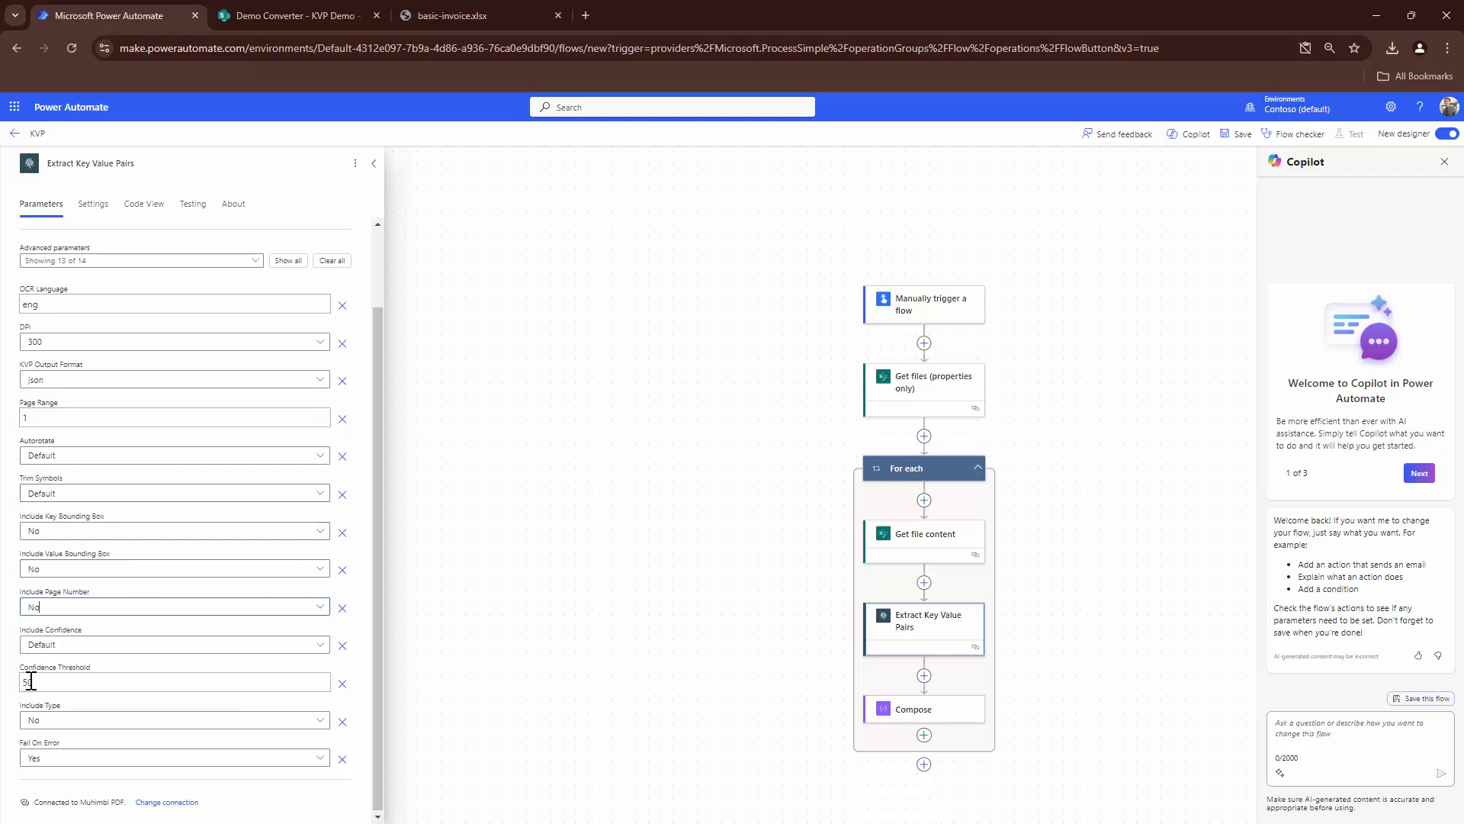
left_click(47, 647)
left_click(48, 686)
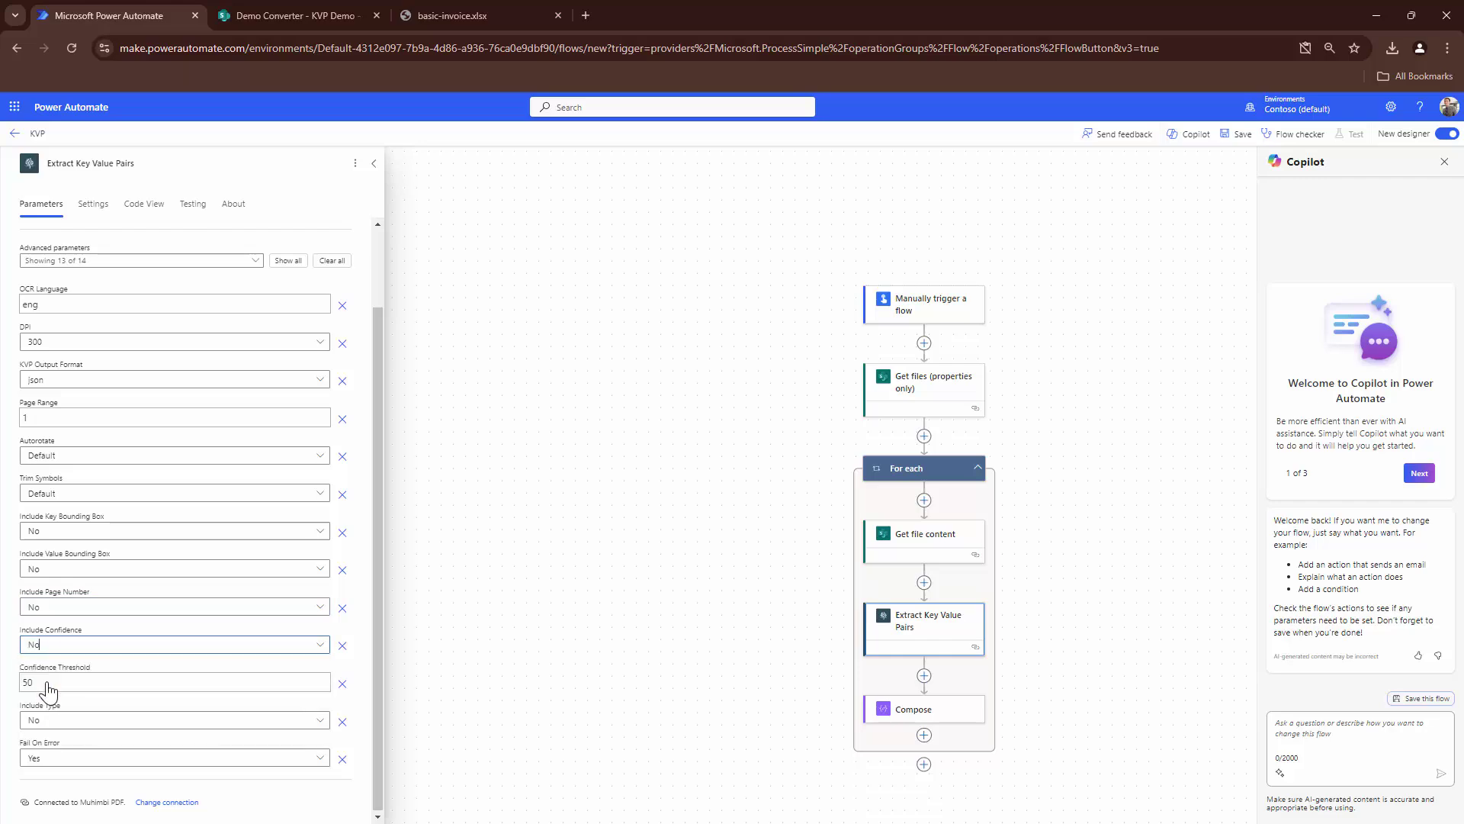
key("alt+Tab")
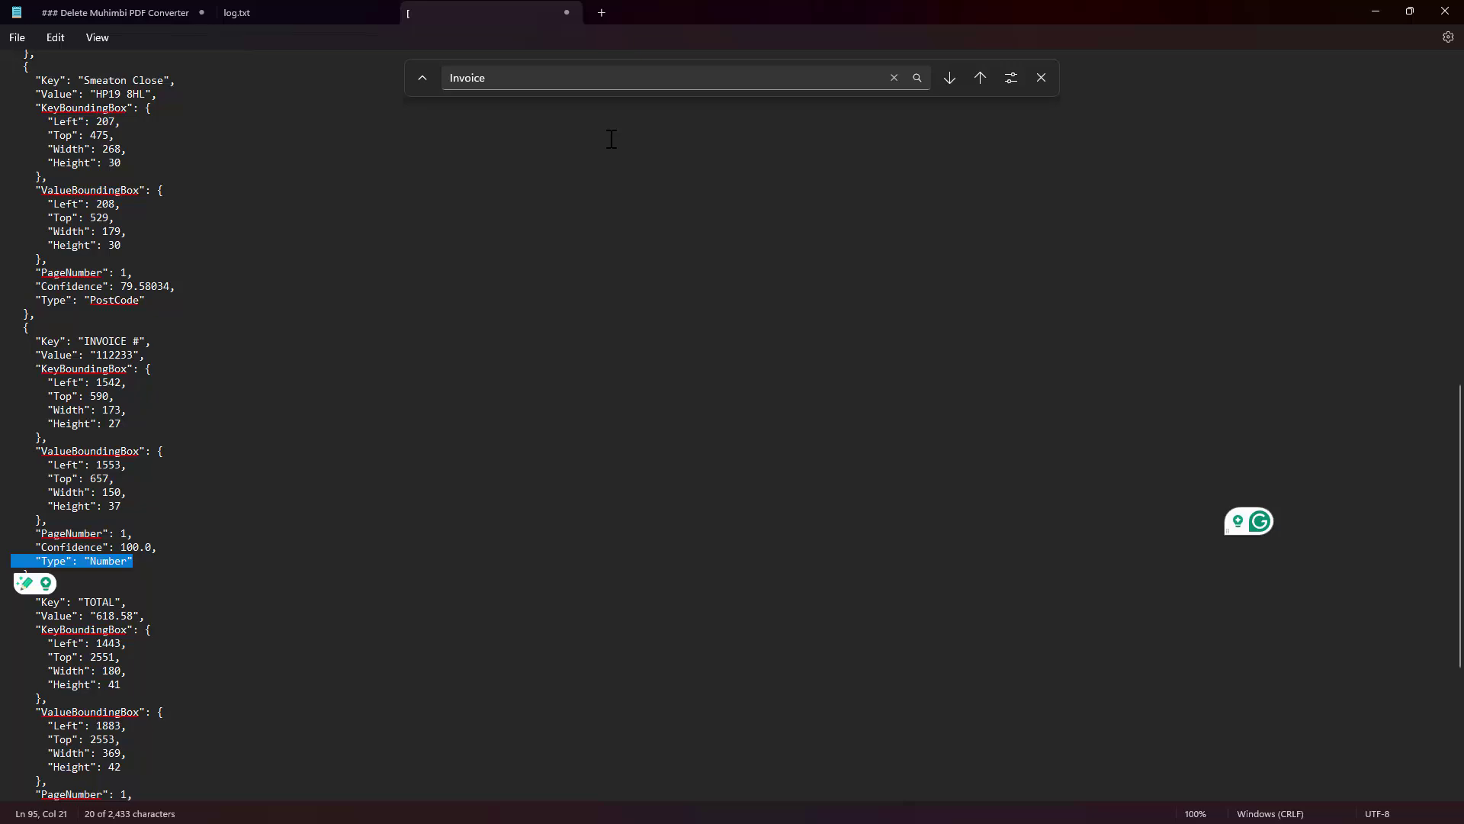
left_click(1372, 12)
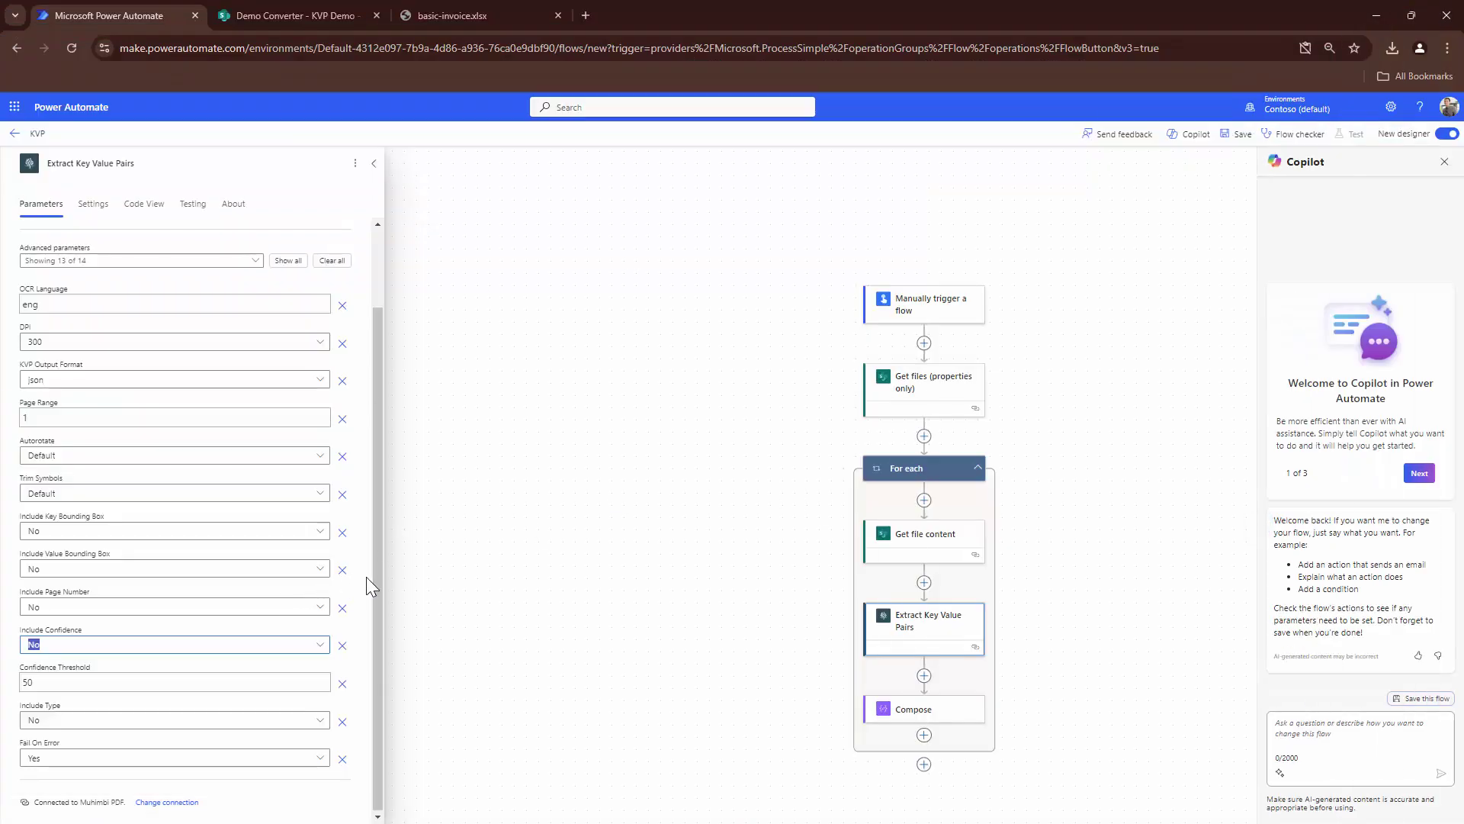
left_click(1237, 135)
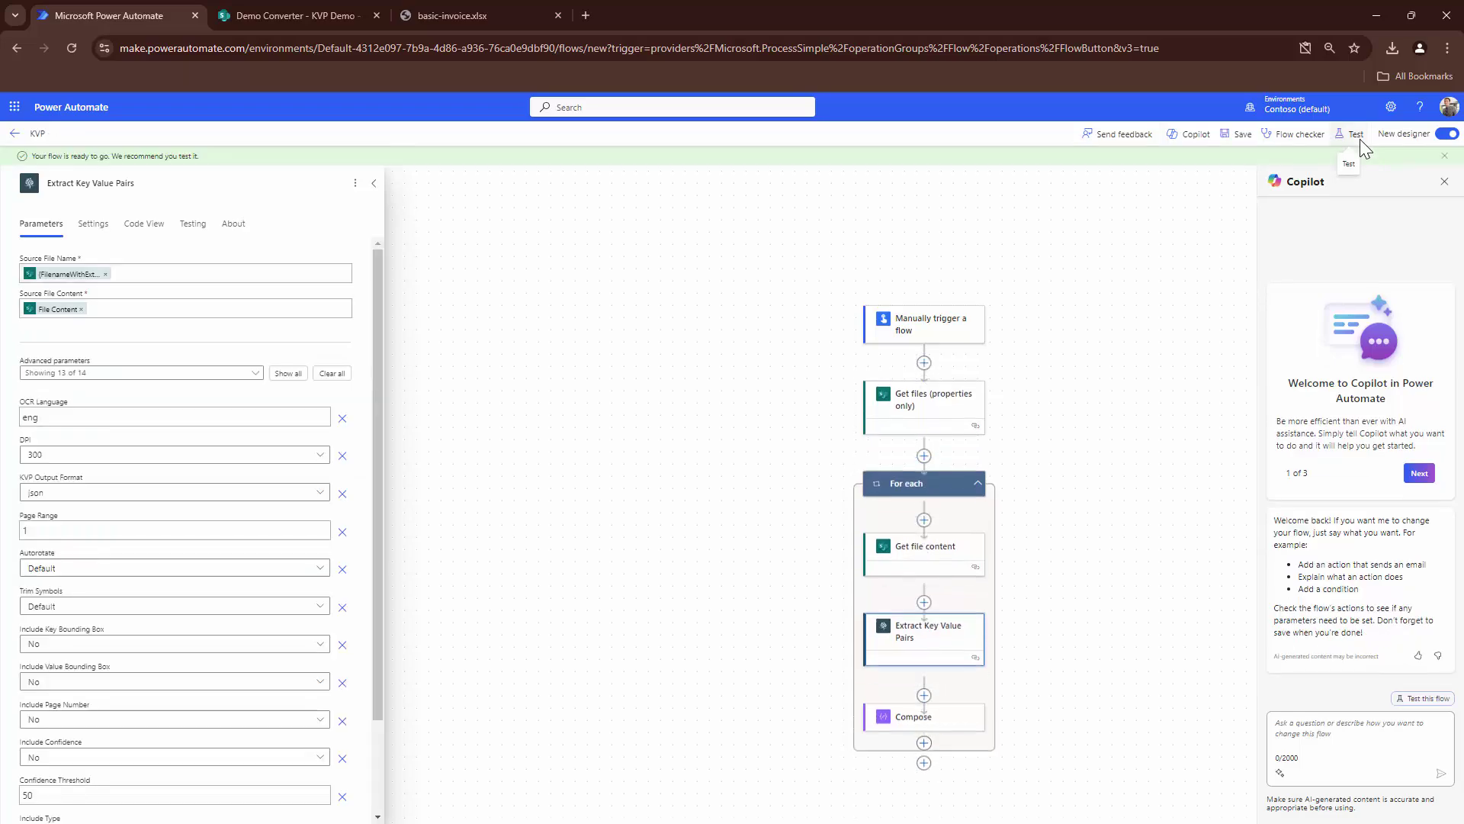
Test the updated flow and paste its raw output into a new Notepad tab
left_click(1360, 139)
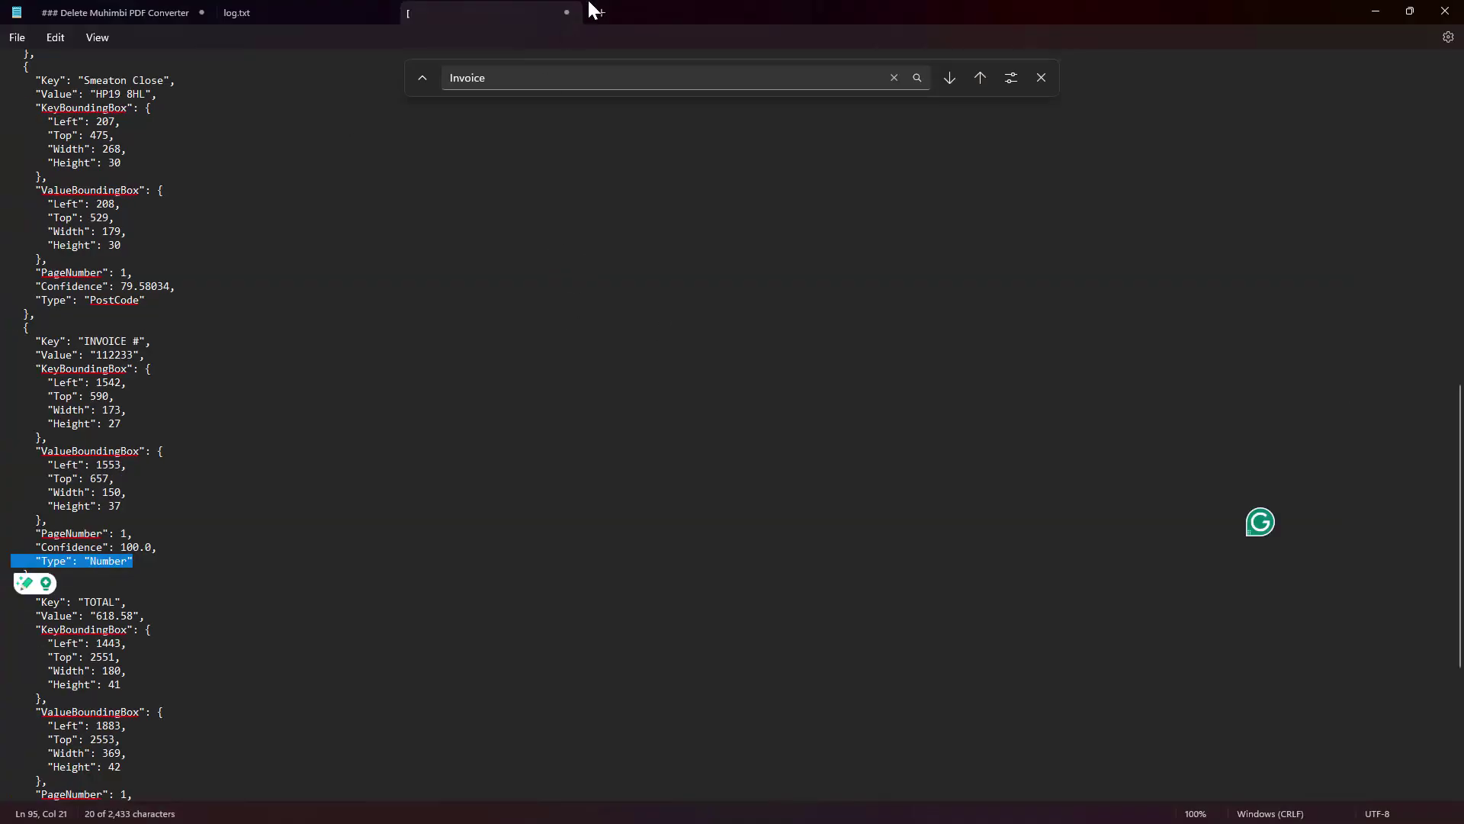
left_click(599, 11)
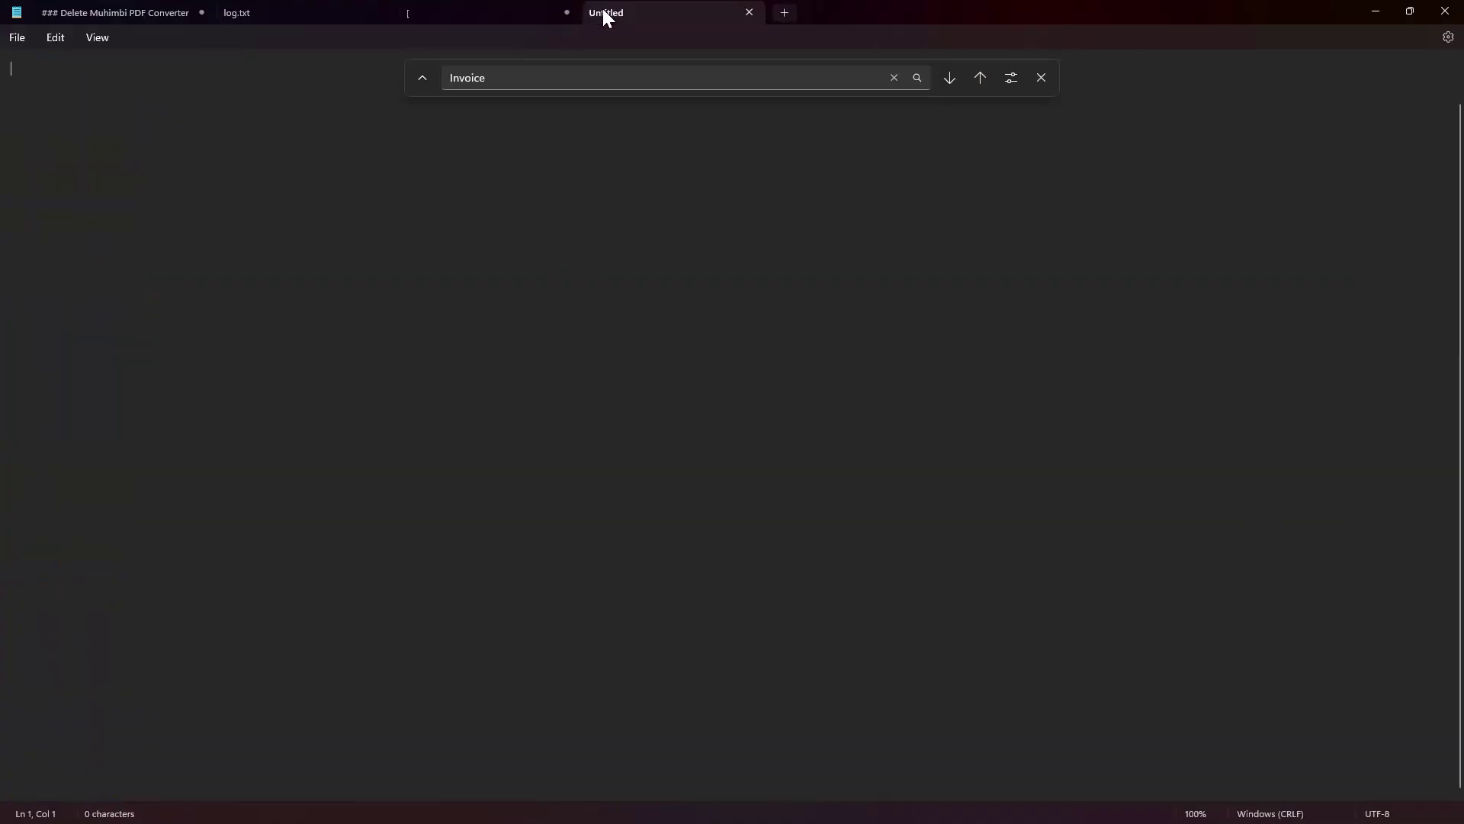
key("ctrl+v")
scroll(638, 551, "up", 8)
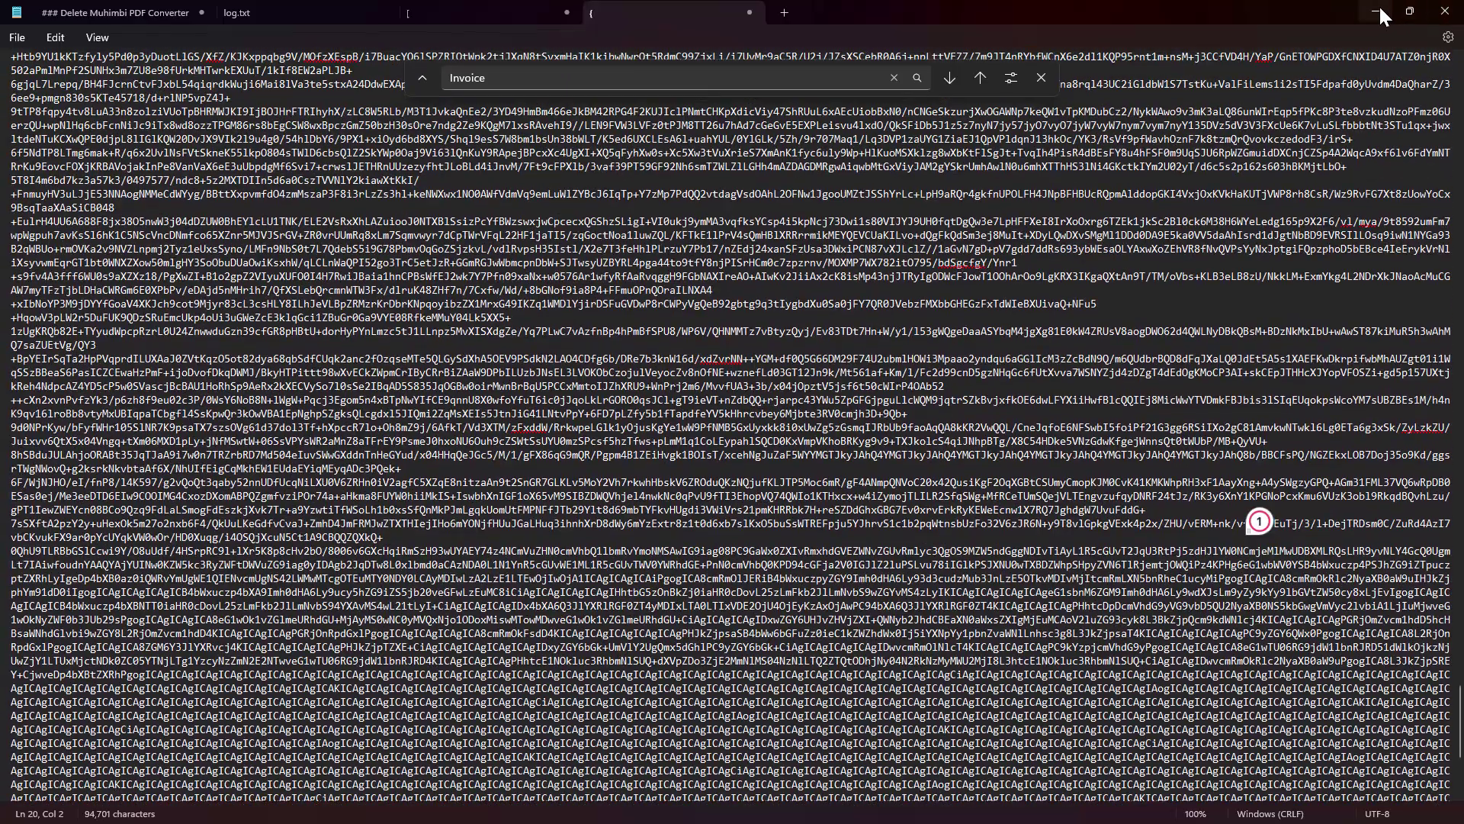
left_click(1380, 9)
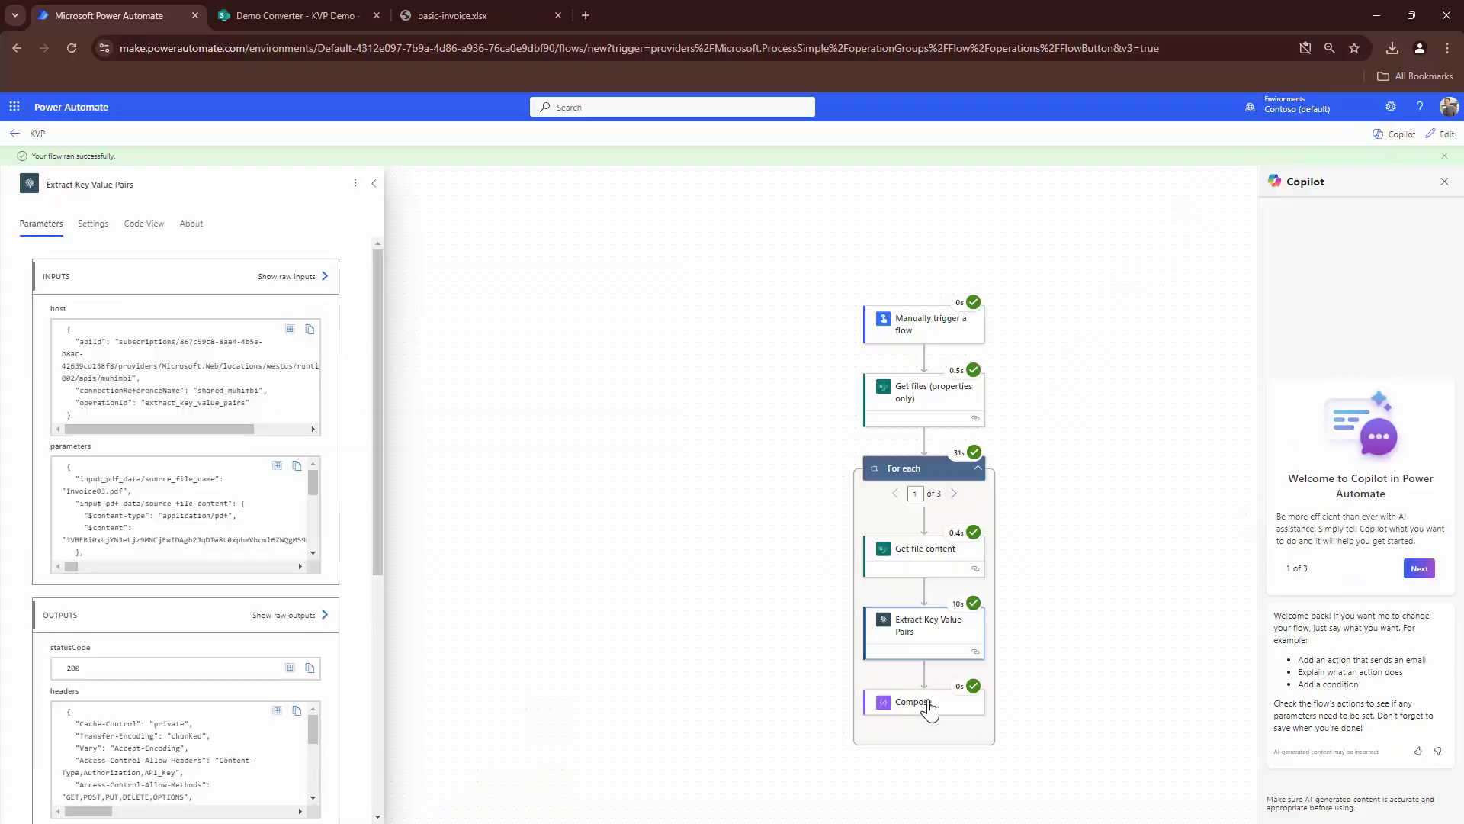
Copy the Compose step's Inputs from the test run view
left_click(929, 706)
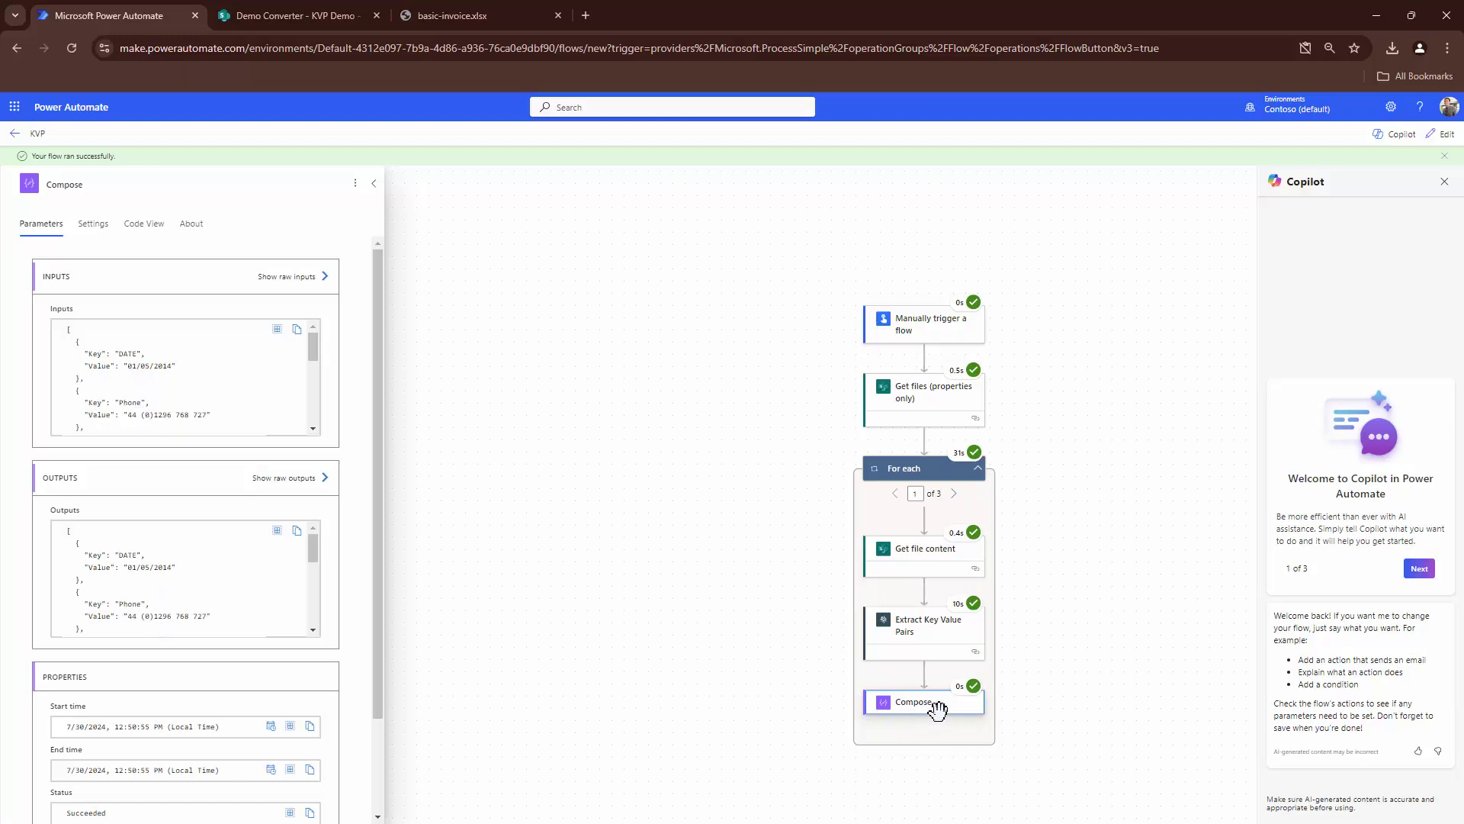
left_click(296, 330)
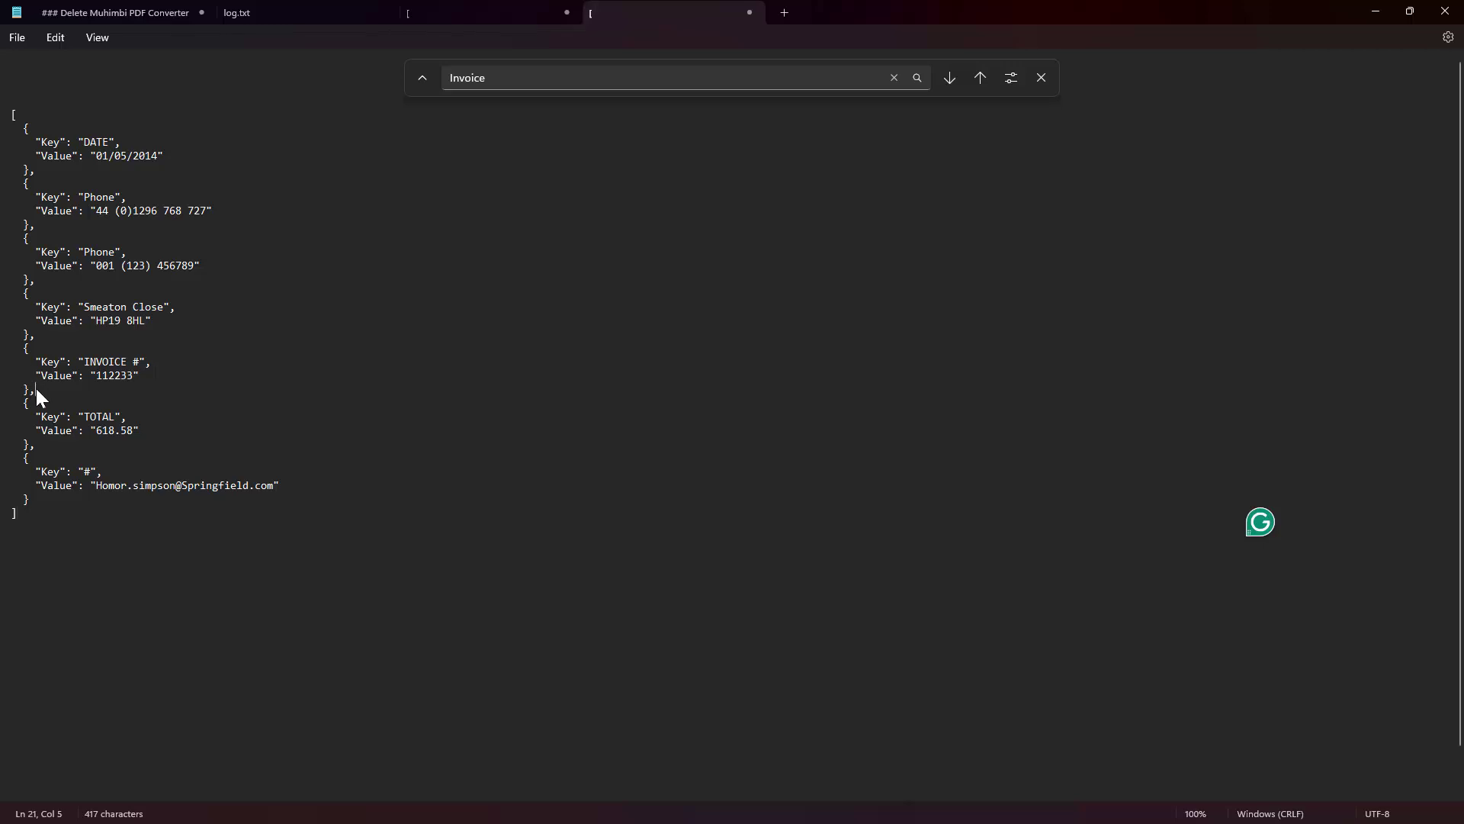
Delete the DATE, Phone, Smeaton Close and TOTAL blocks from the Notepad JSON, leaving INVOICE # and #
left_click_drag(33, 387, 20, 132)
key("Delete")
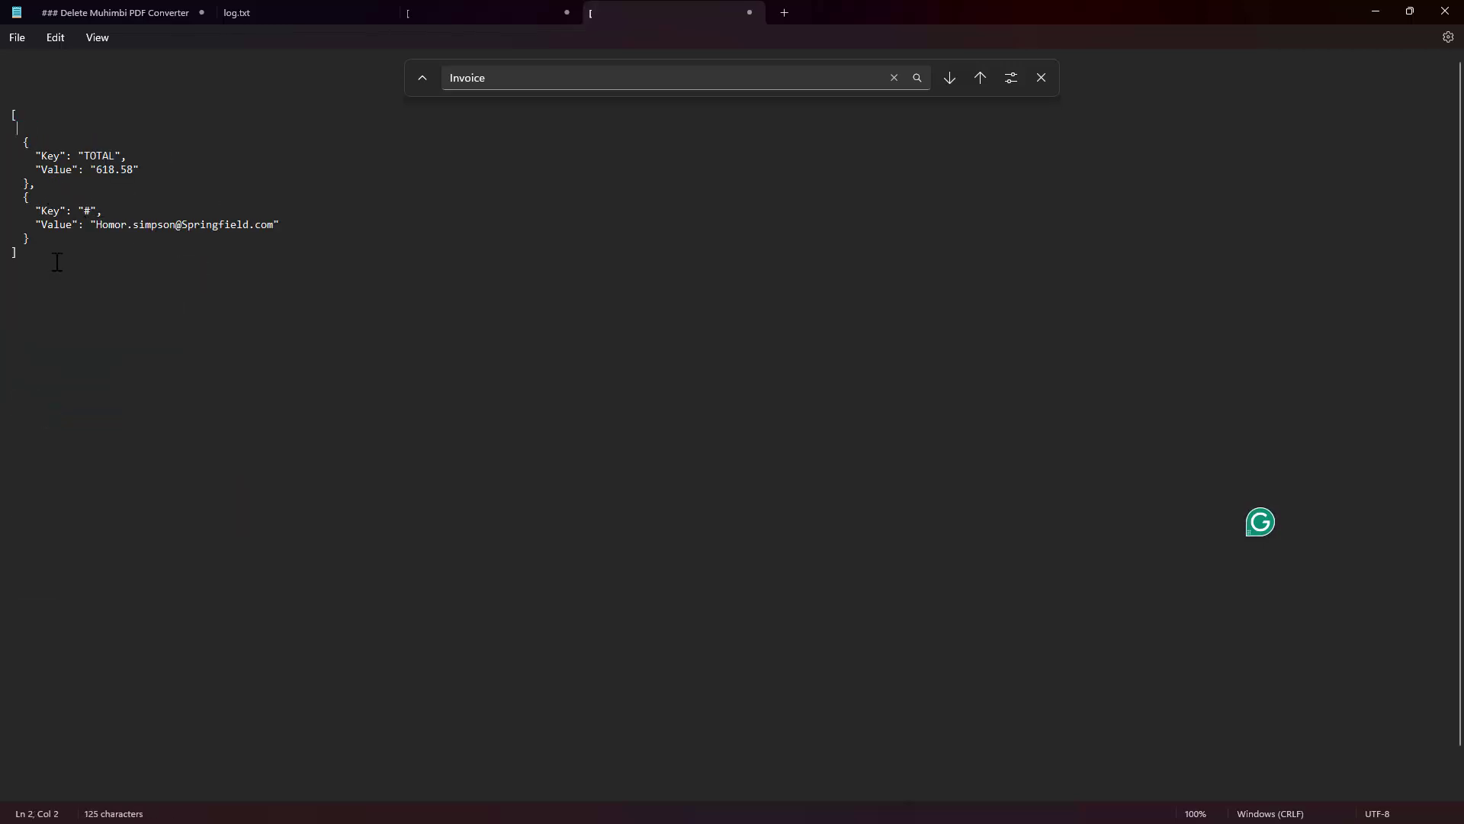
key("ctrl+z")
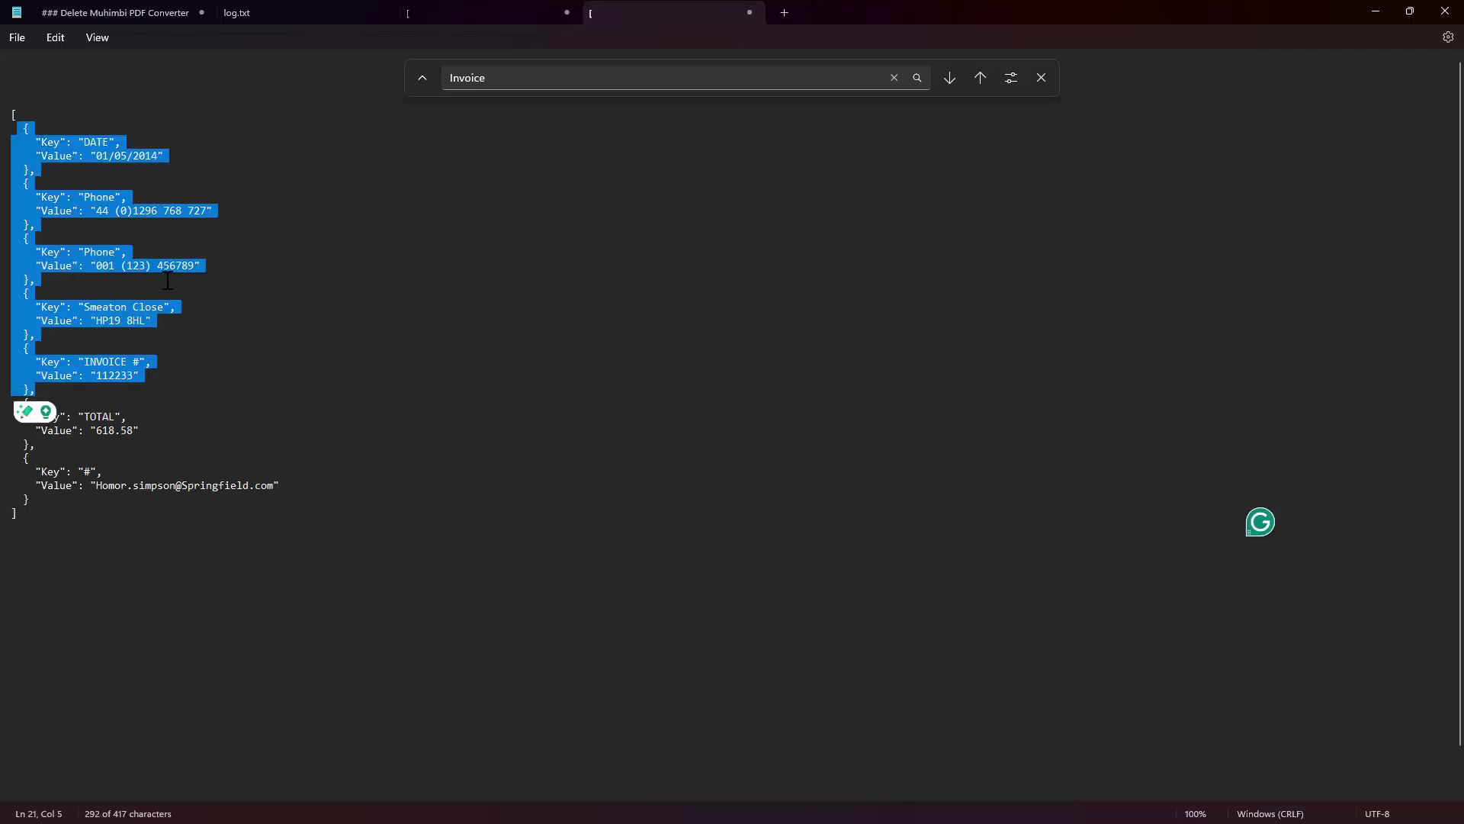
left_click_drag(61, 341, 11, 137)
key("Delete")
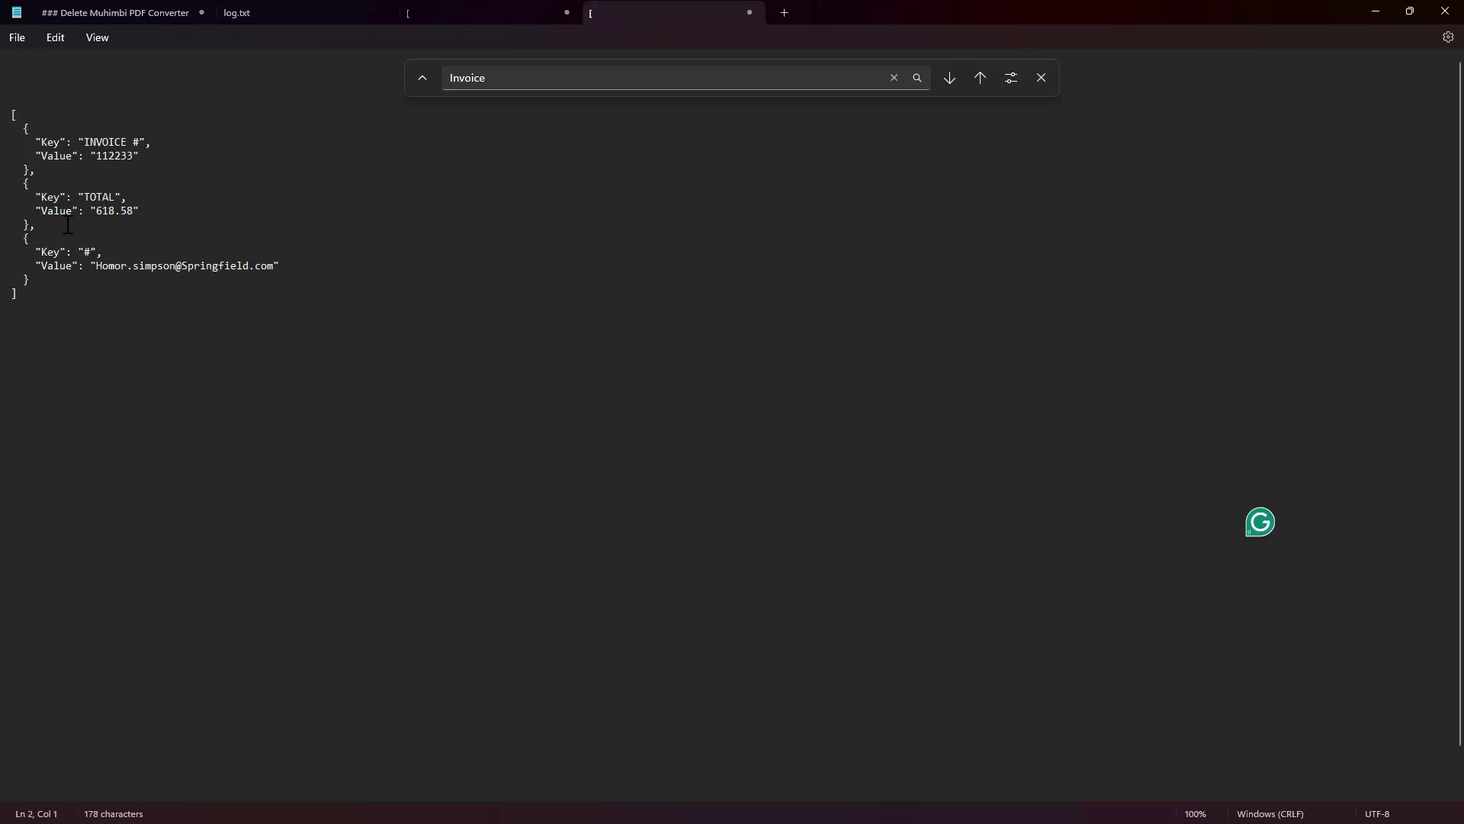
left_click_drag(67, 225, 10, 183)
key("Delete")
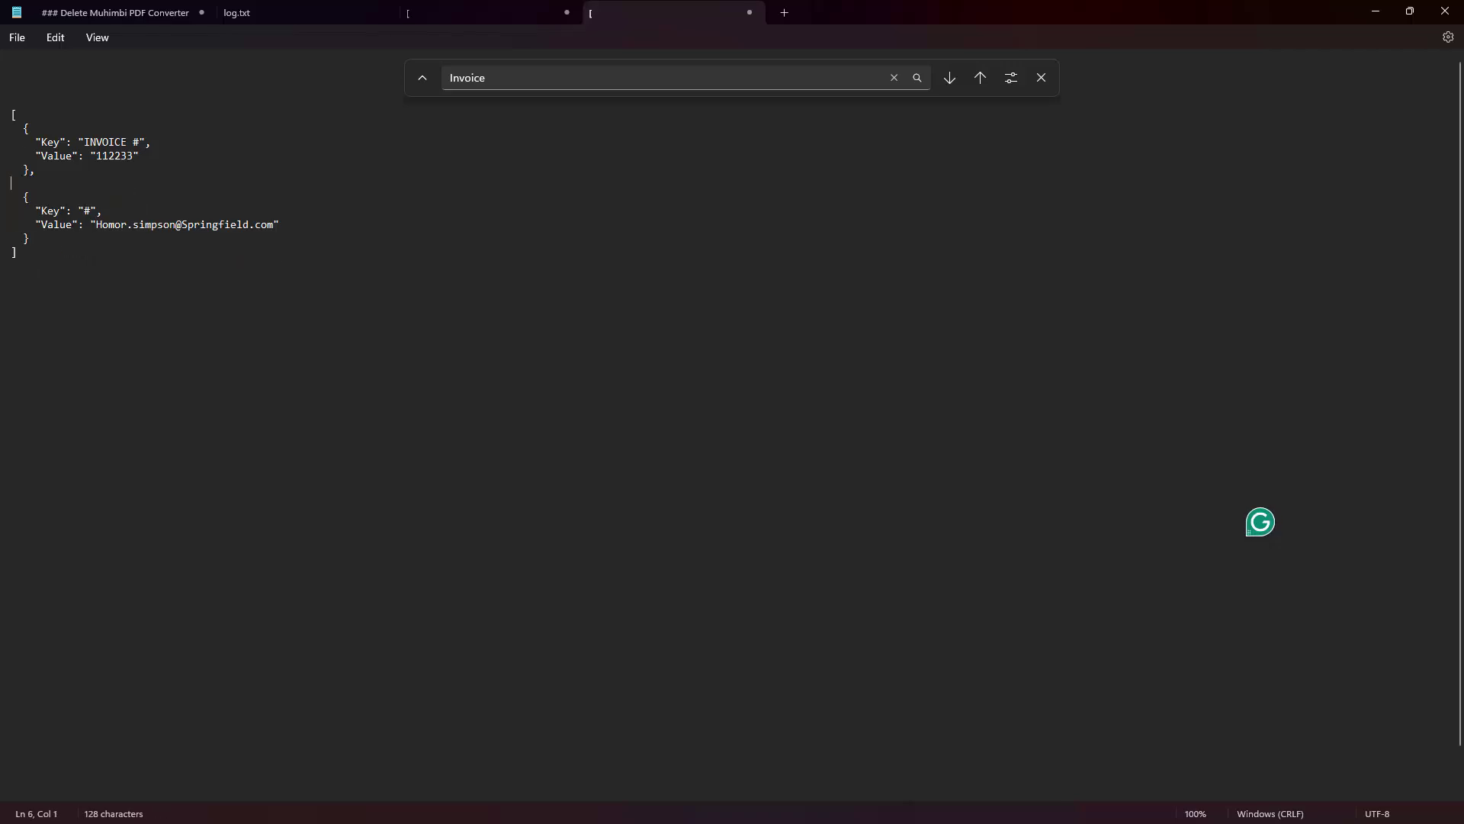
key("BackSpace")
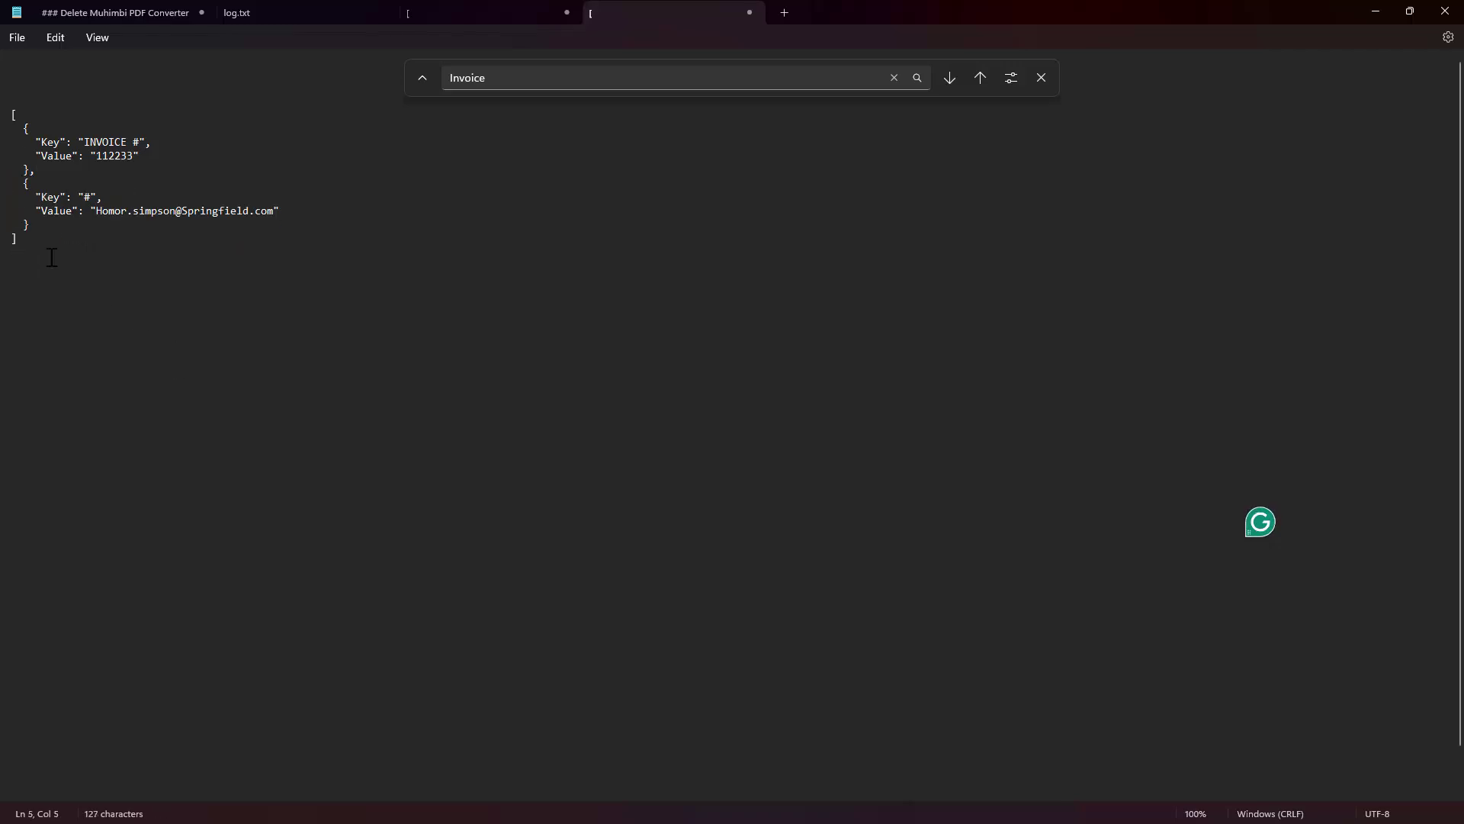
key("ctrl+a")
key("ctrl+c")
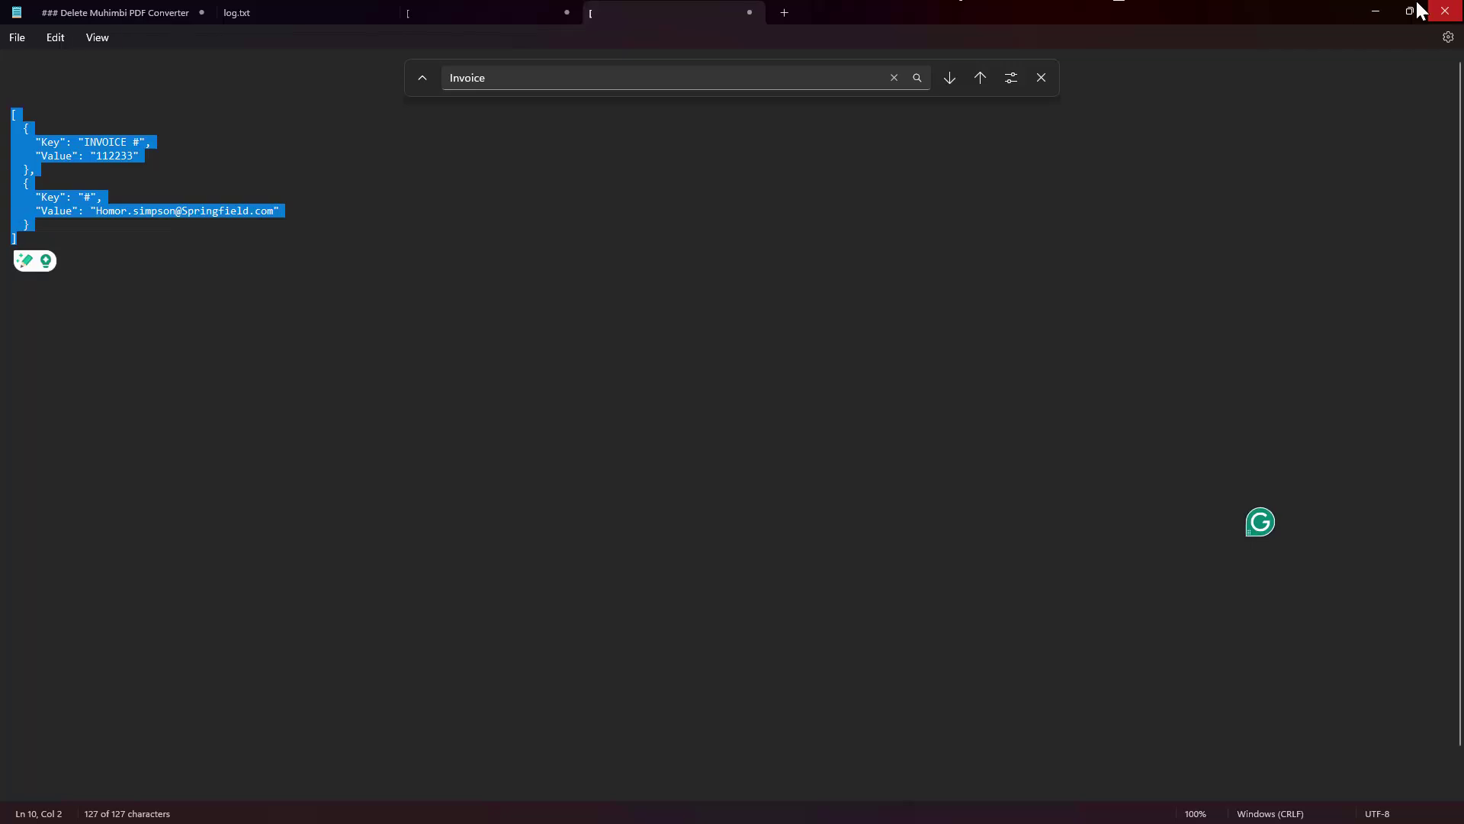
left_click(1377, 9)
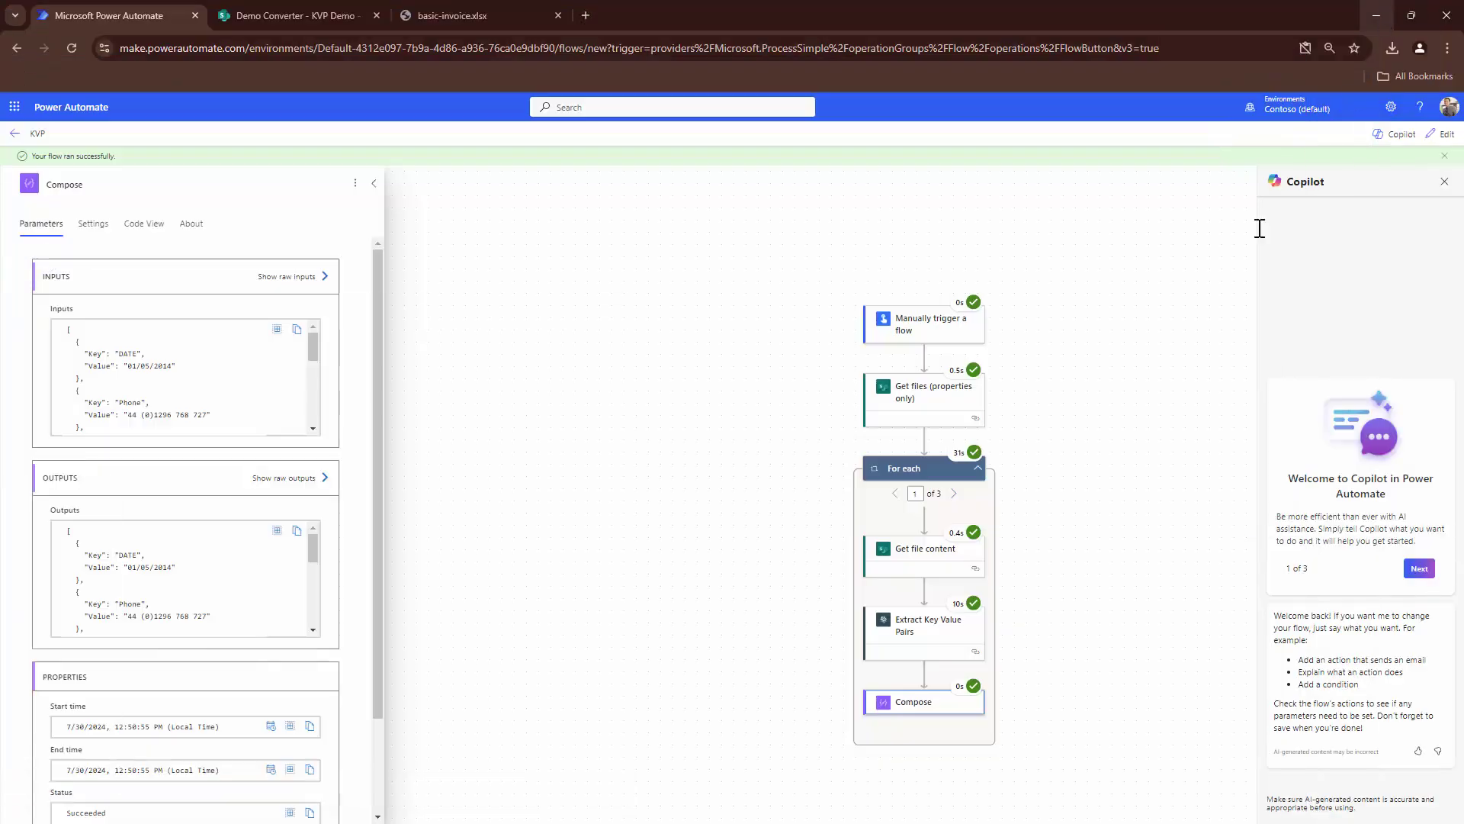
Paste the trimmed INVOICE # and # key list into Extract Key Value Pairs' Expected Keys and save
left_click(1429, 138)
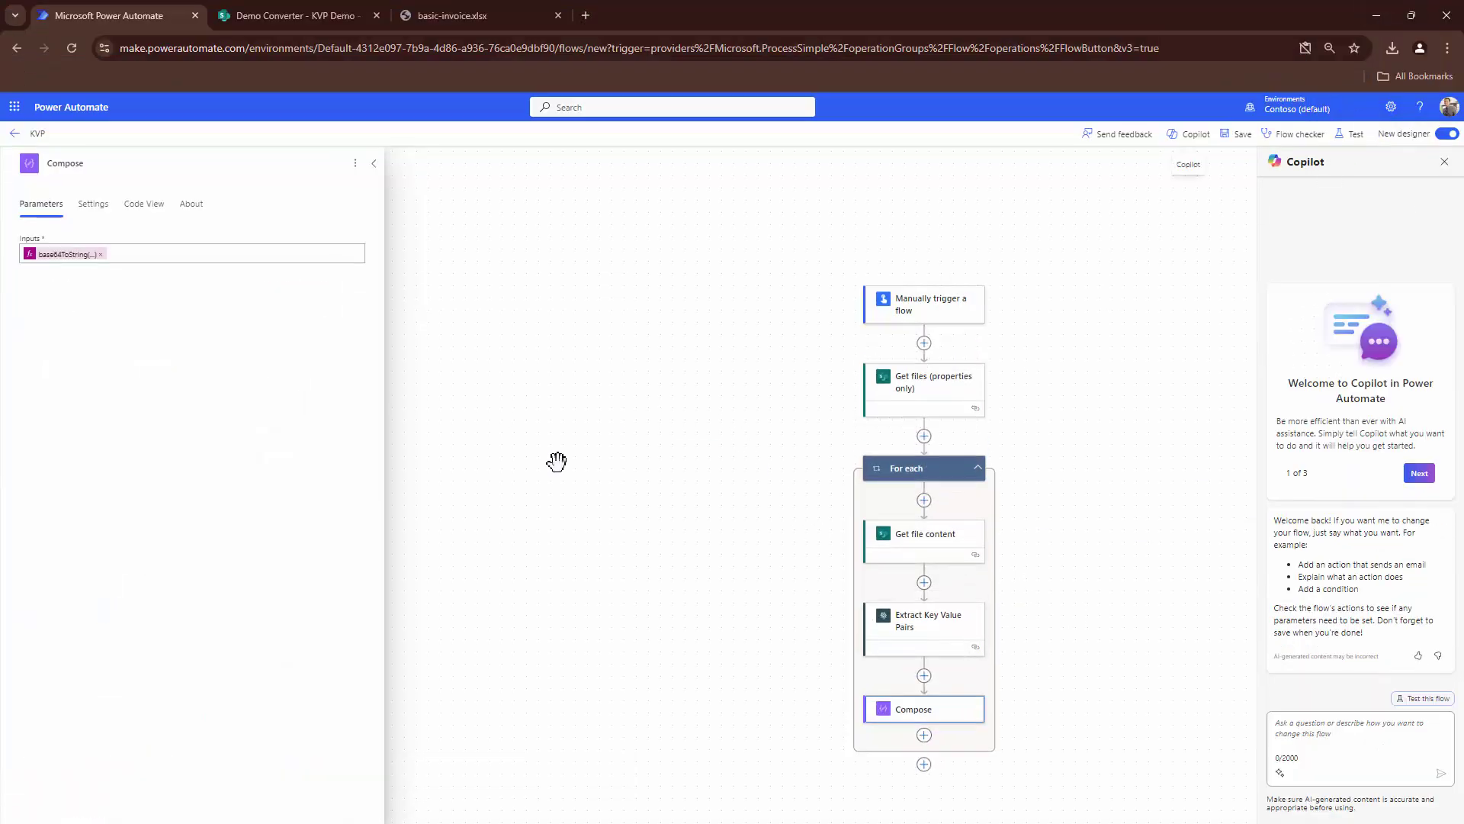
left_click(890, 644)
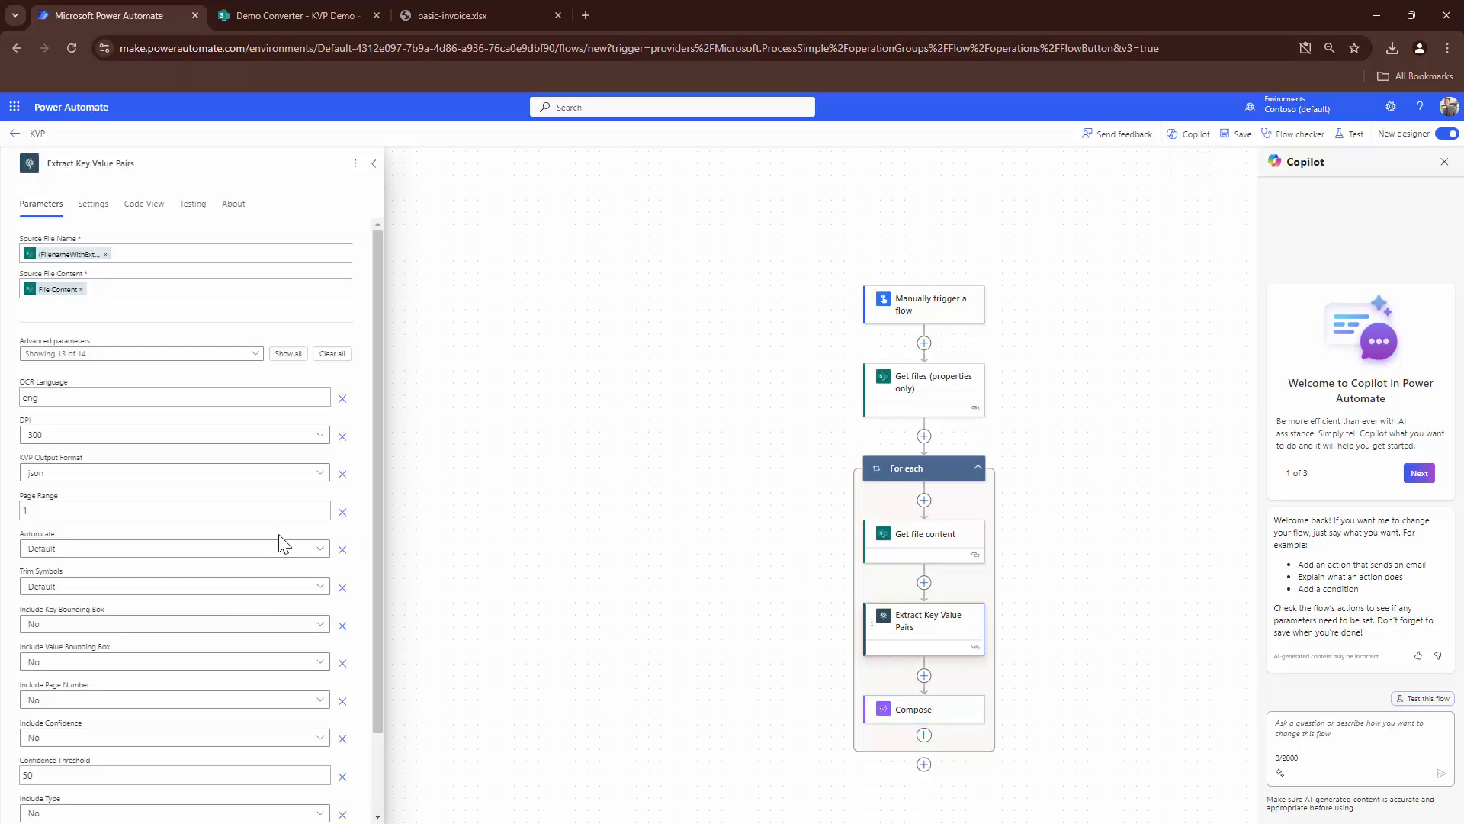
scroll(282, 538, "down", 2)
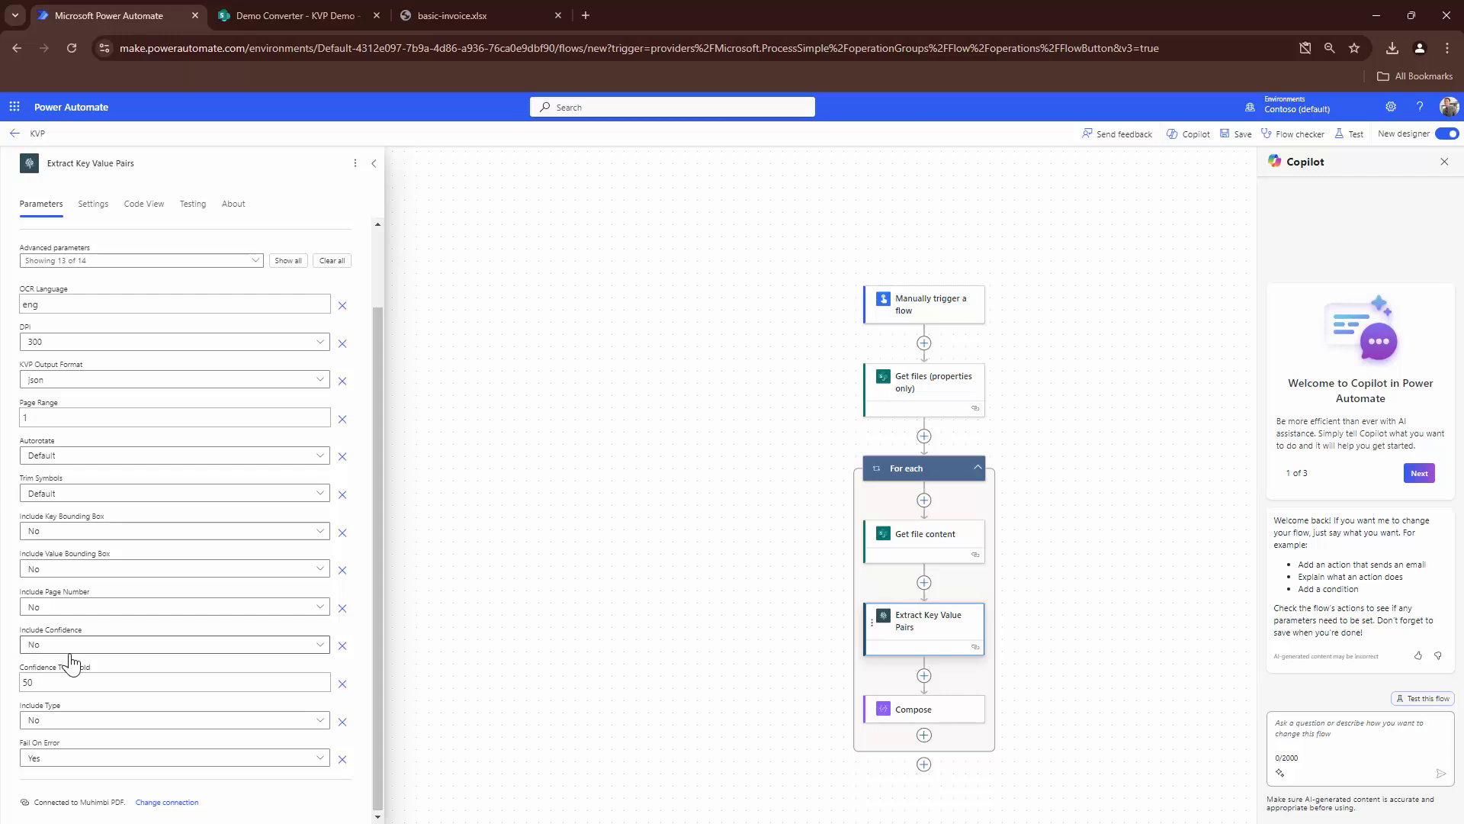
left_click(289, 261)
left_click(103, 720)
key("ctrl+v")
scroll(284, 754, "down", 2)
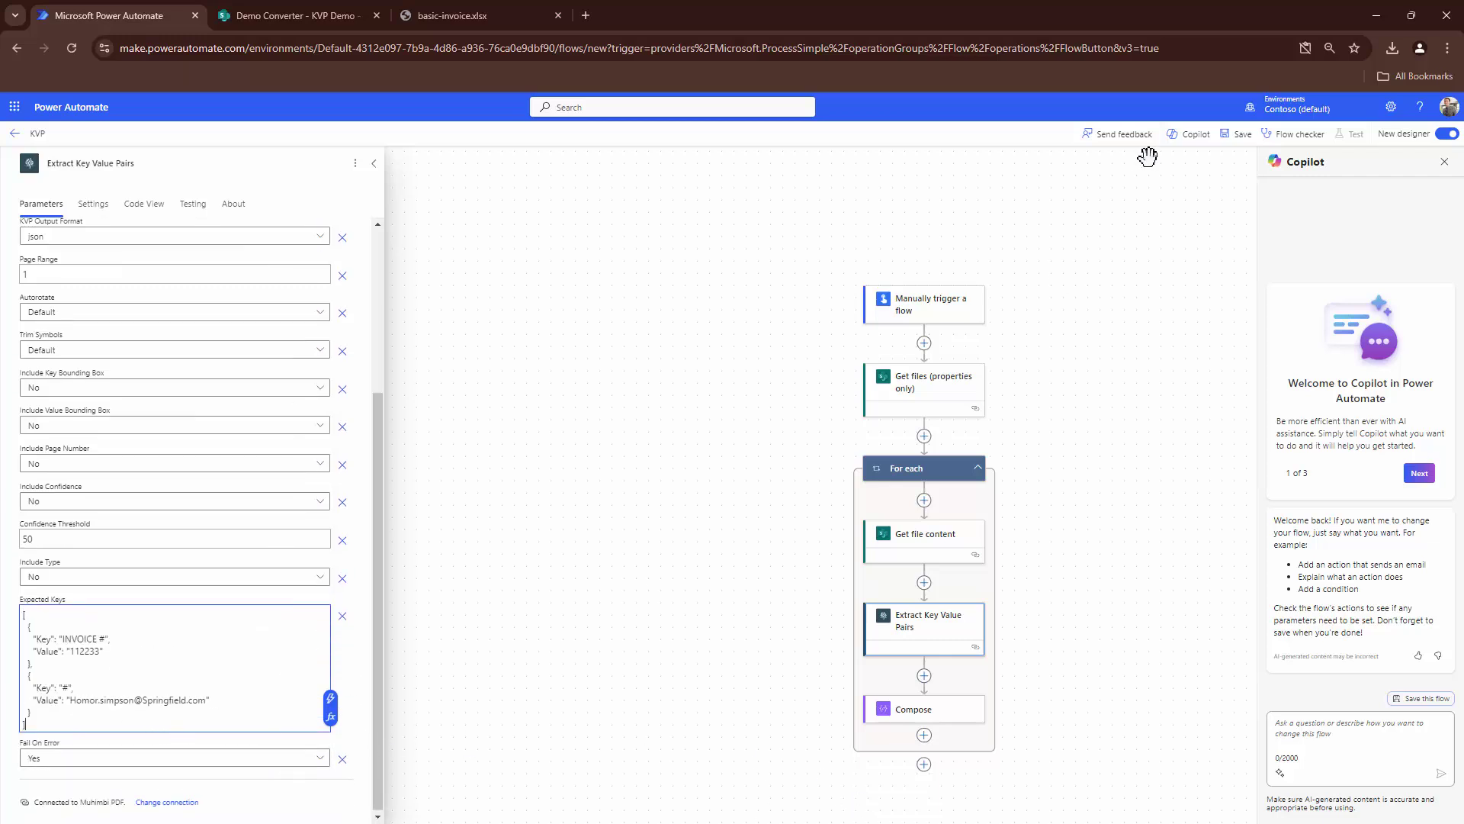
left_click(1243, 134)
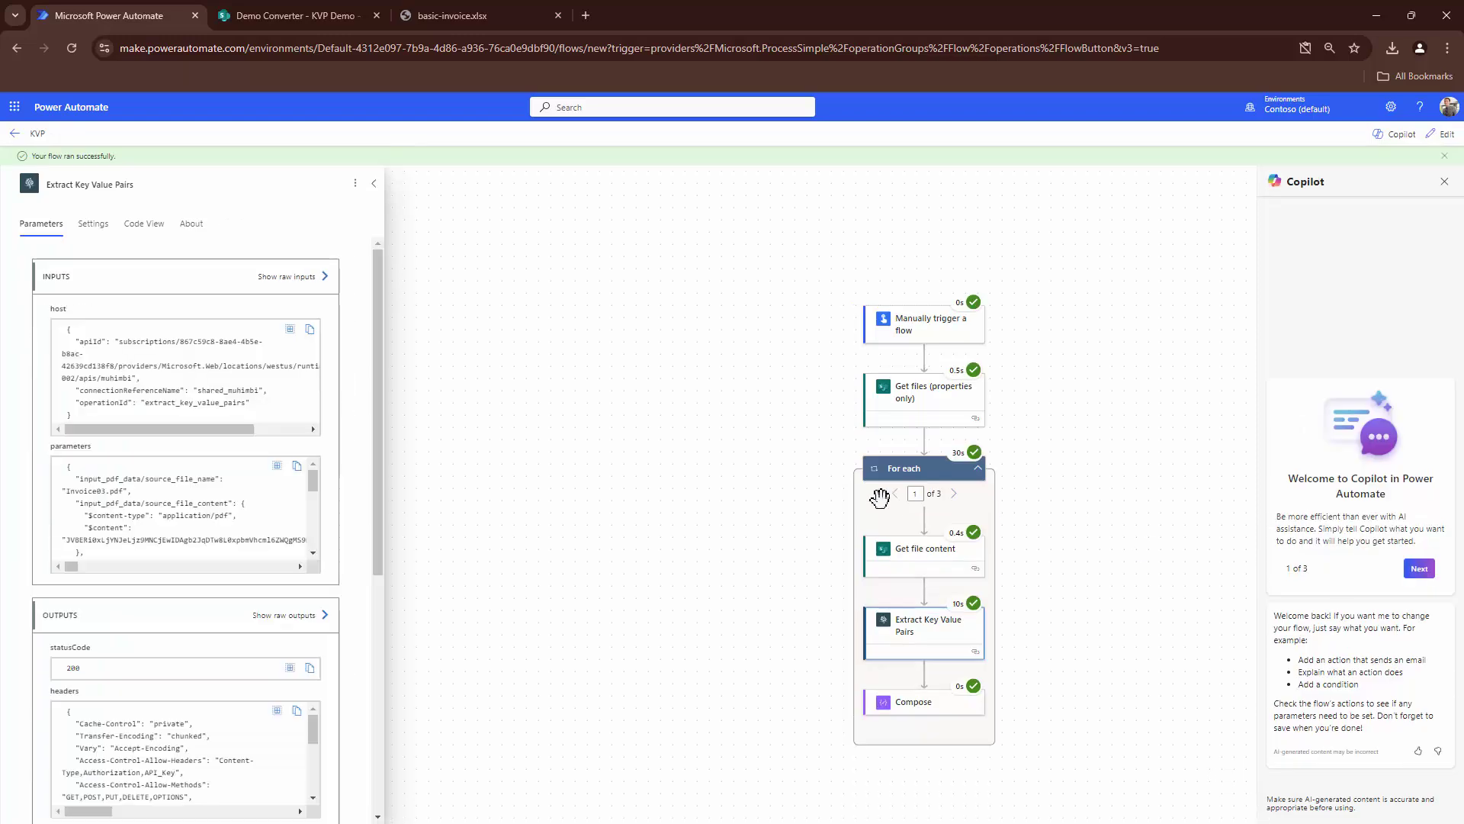
Check the Compose outputs for the loop's second and third invoice iterations
left_click(913, 708)
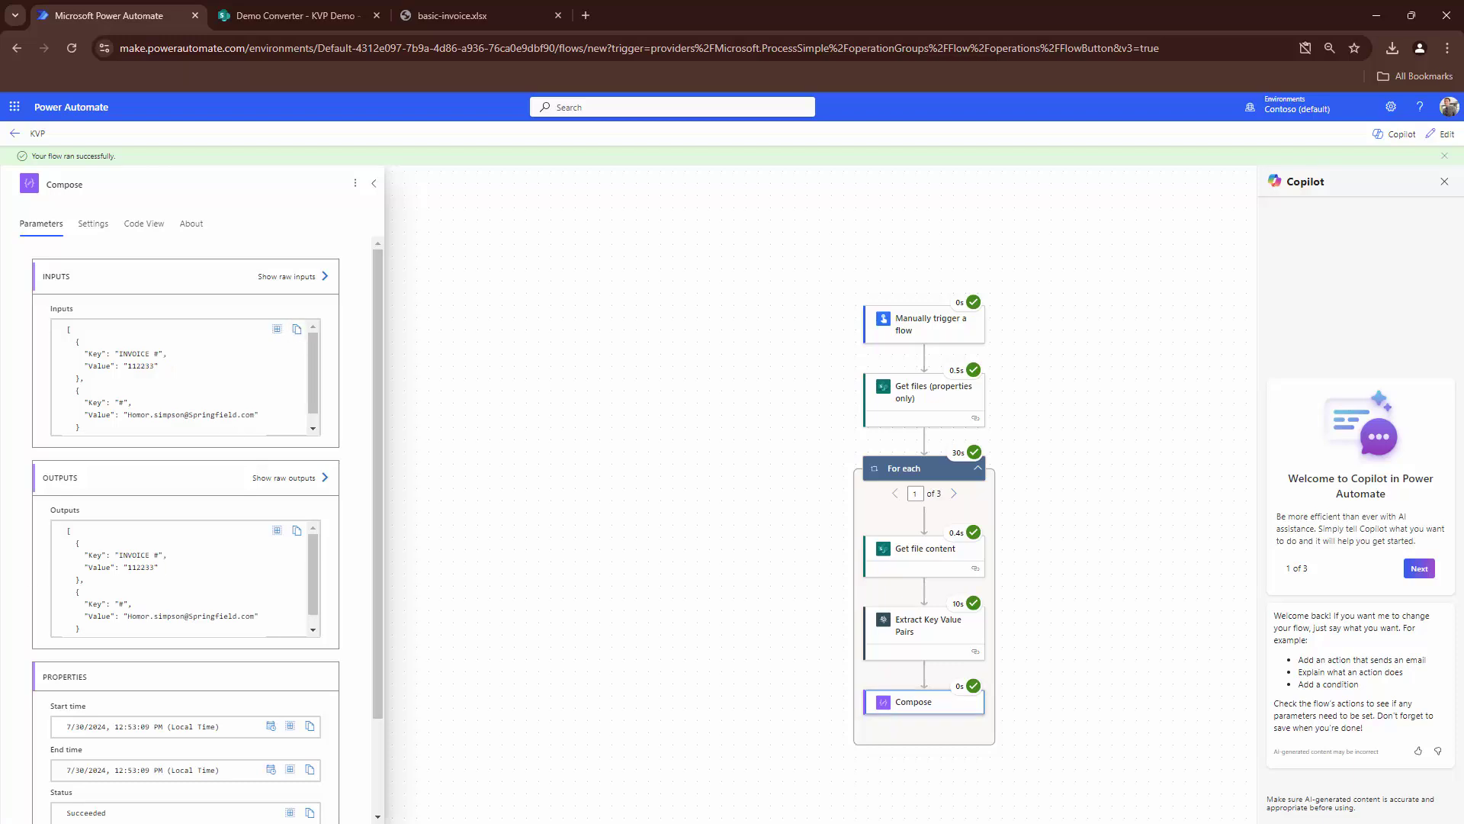
left_click(953, 495)
left_click(953, 494)
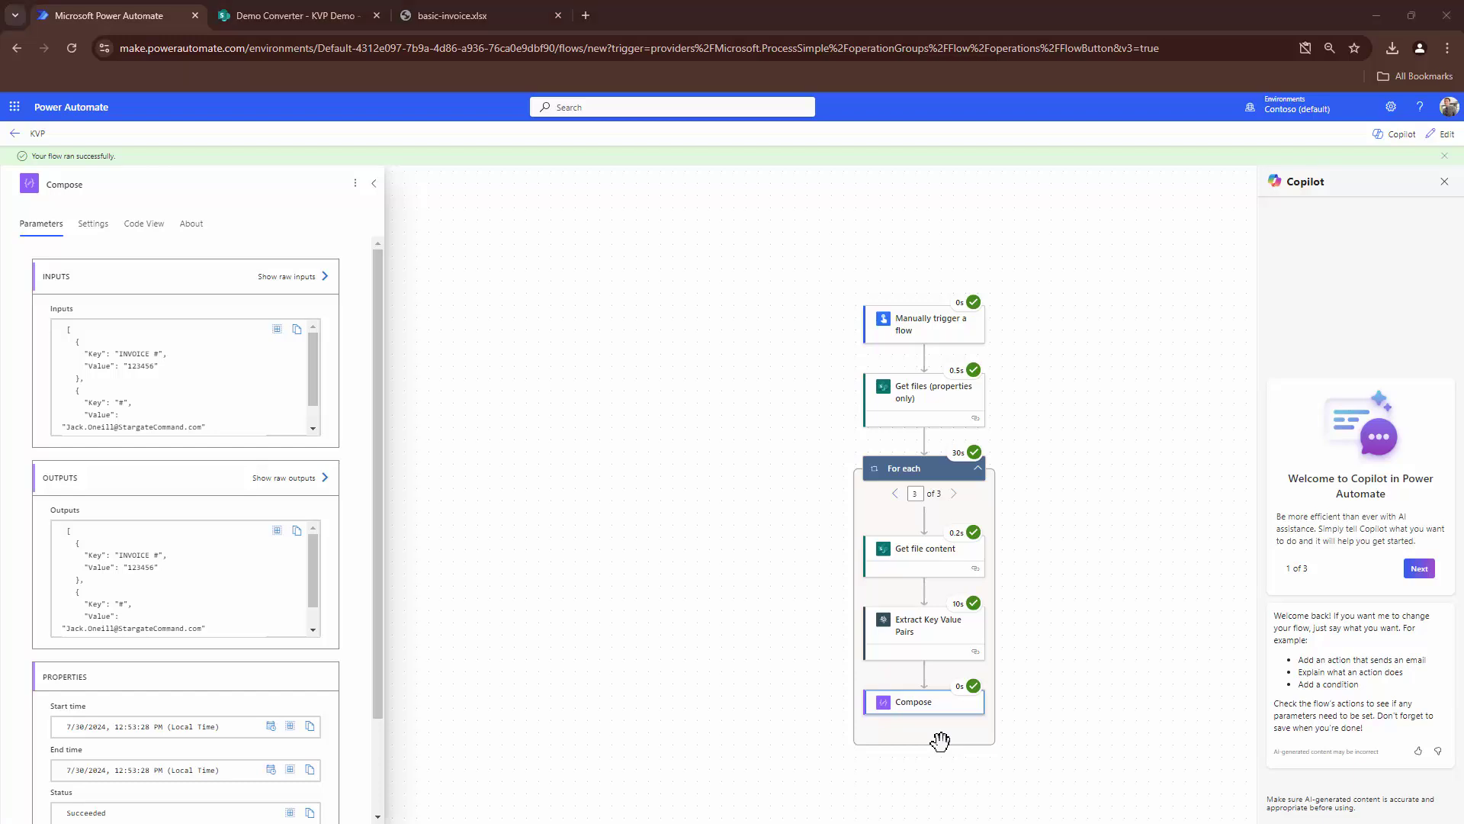
key("alt+Tab")
Paste the INVOICE # 123456 Compose output below the 112233 block in Notepad
left_click(940, 742)
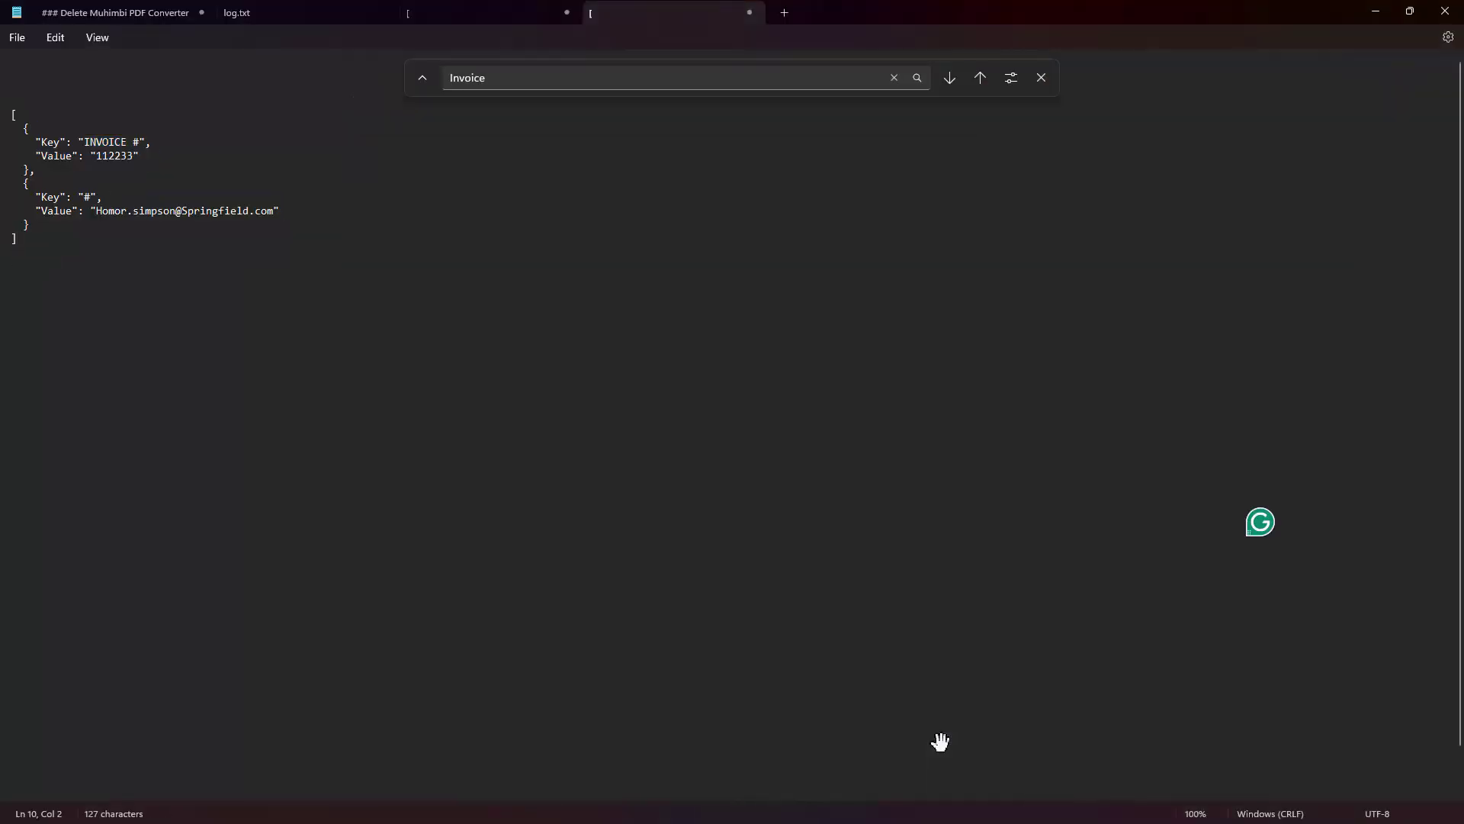
key("ctrl+v")
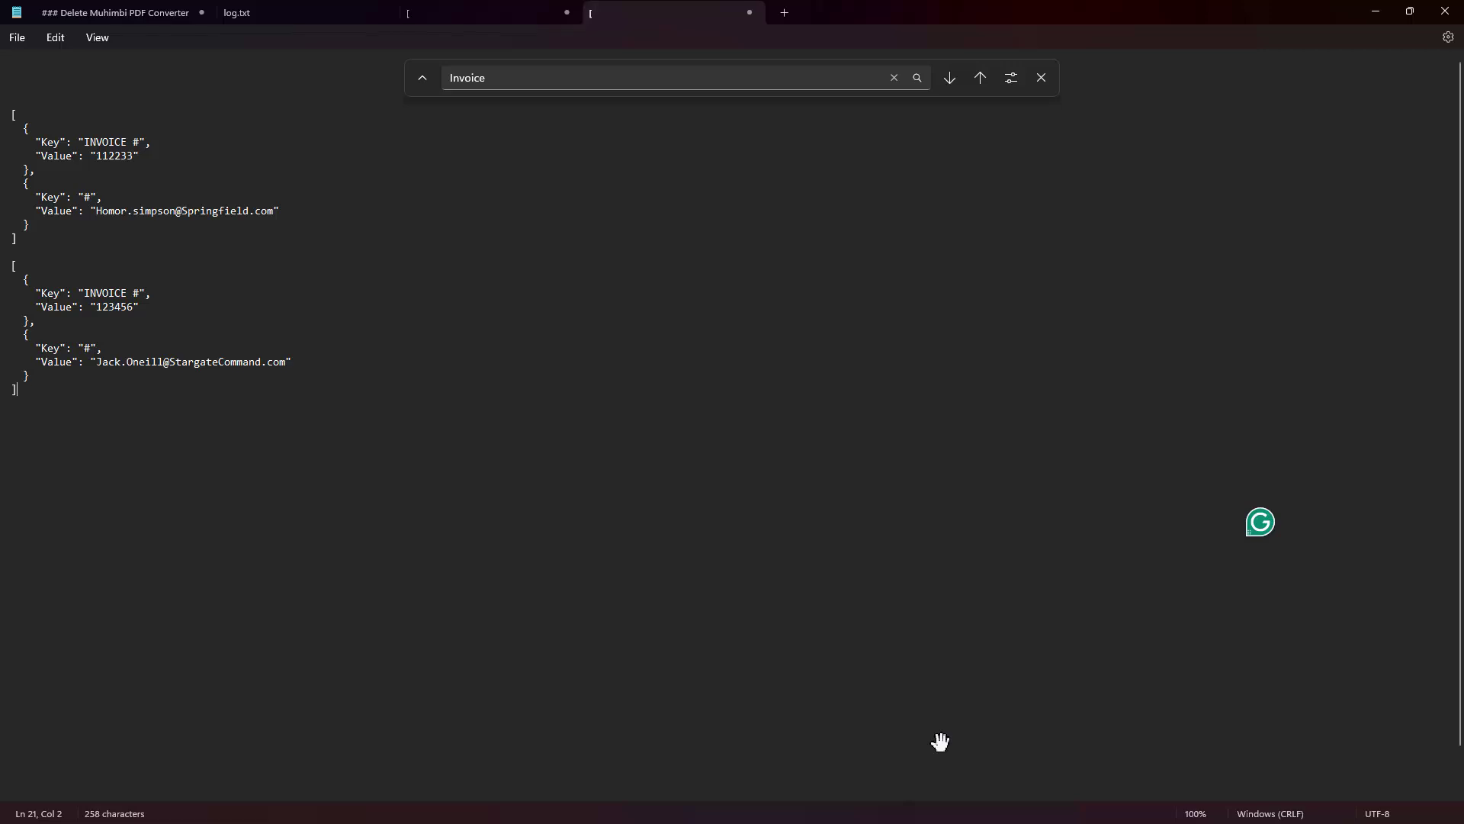
key("super+shift+Left")
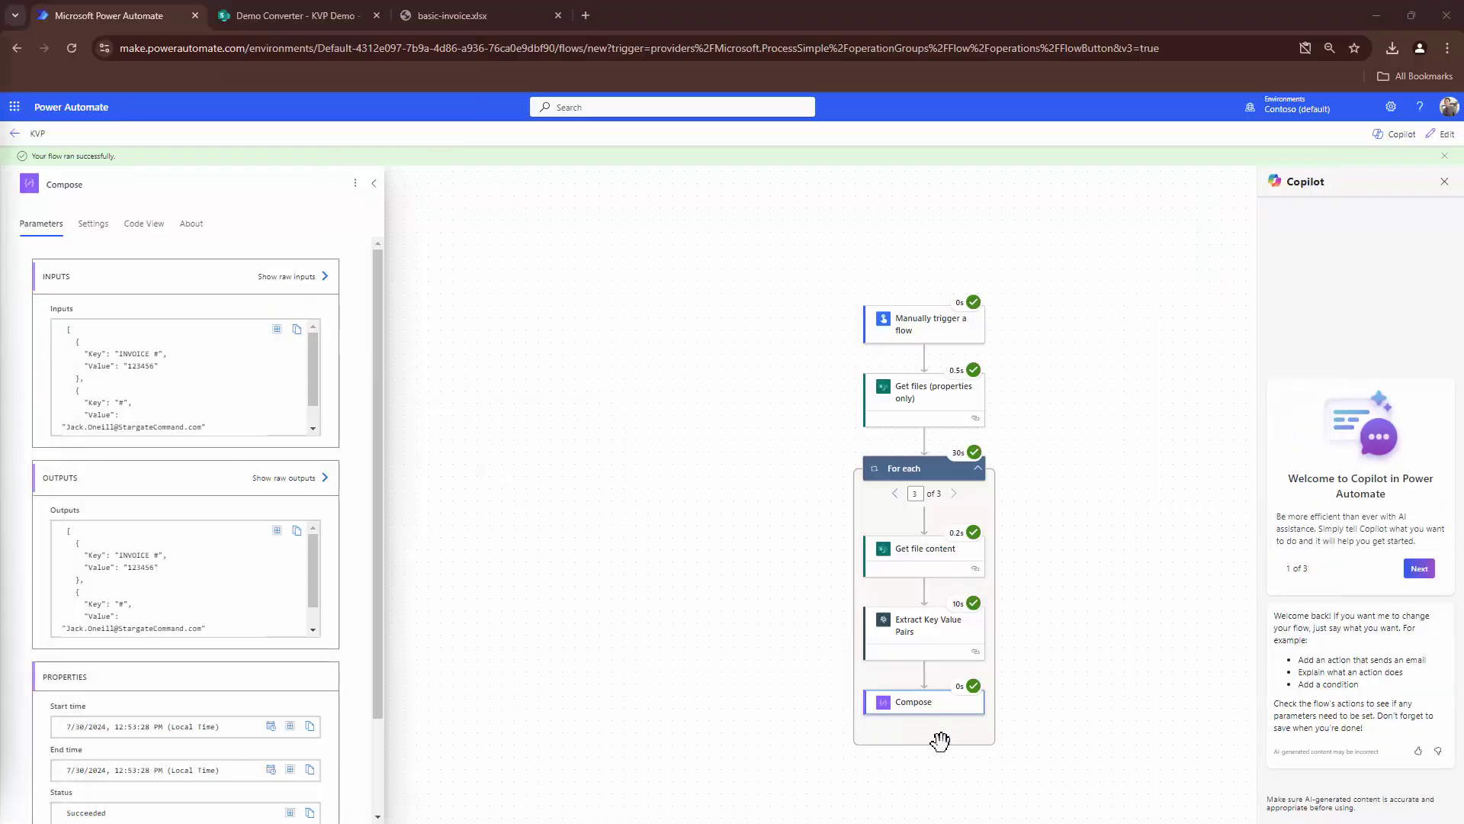
Add an Initialize variable step above For each for a String variable INVOICE, titled INVOICE variable
left_click(1440, 134)
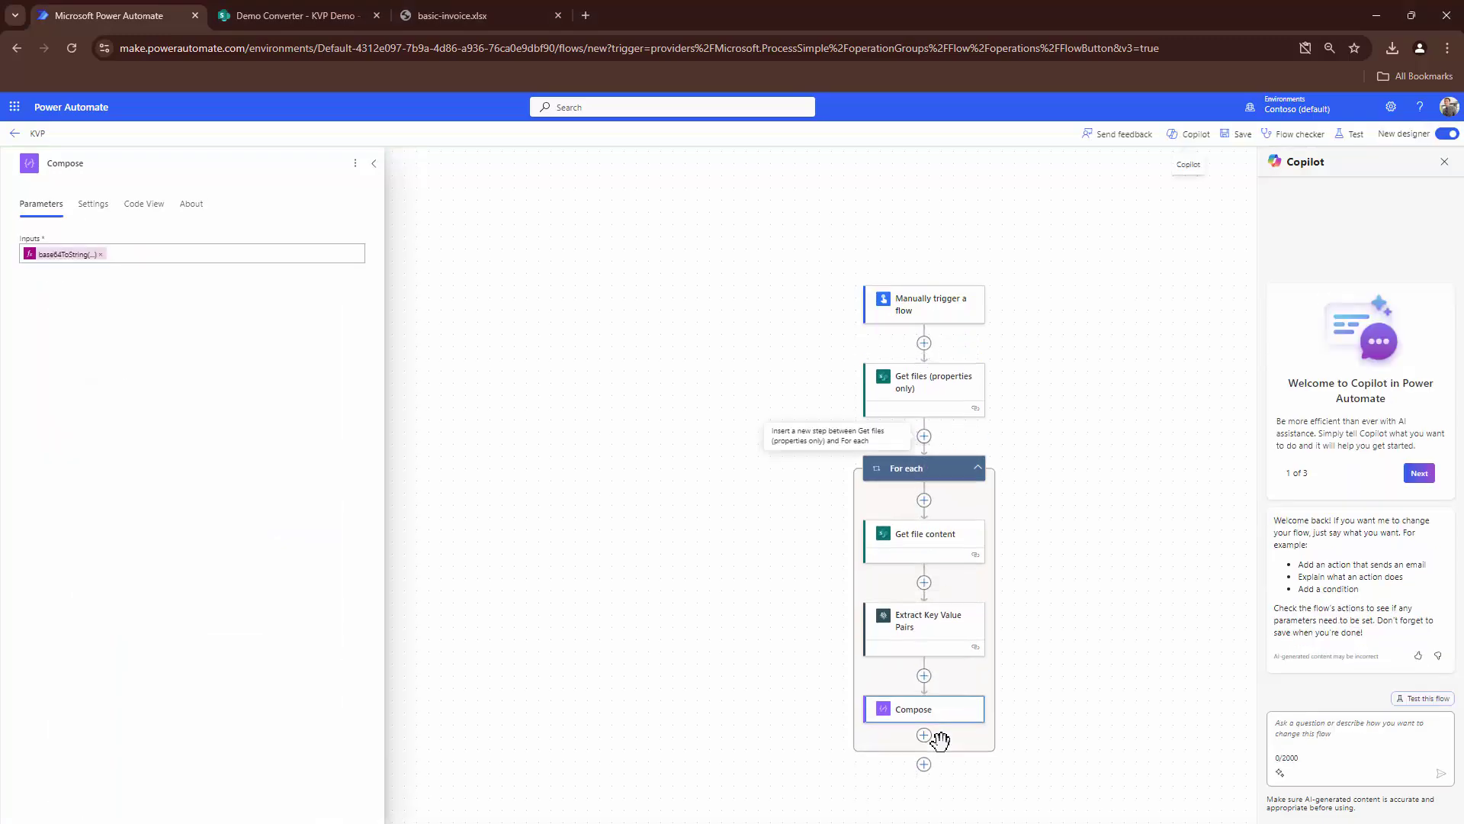
left_click(924, 437)
left_click(992, 427)
left_click(937, 735)
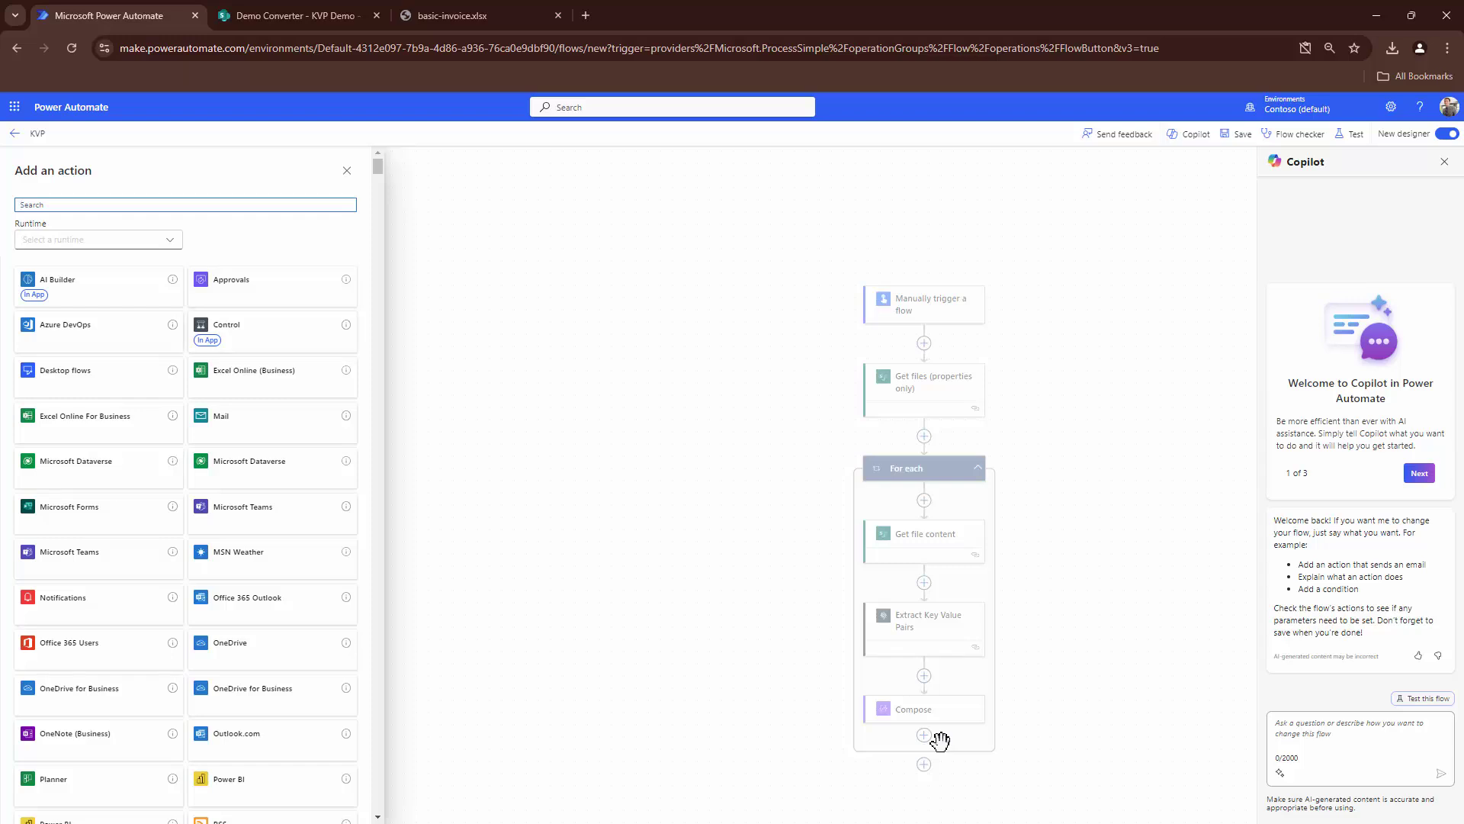
type("init")
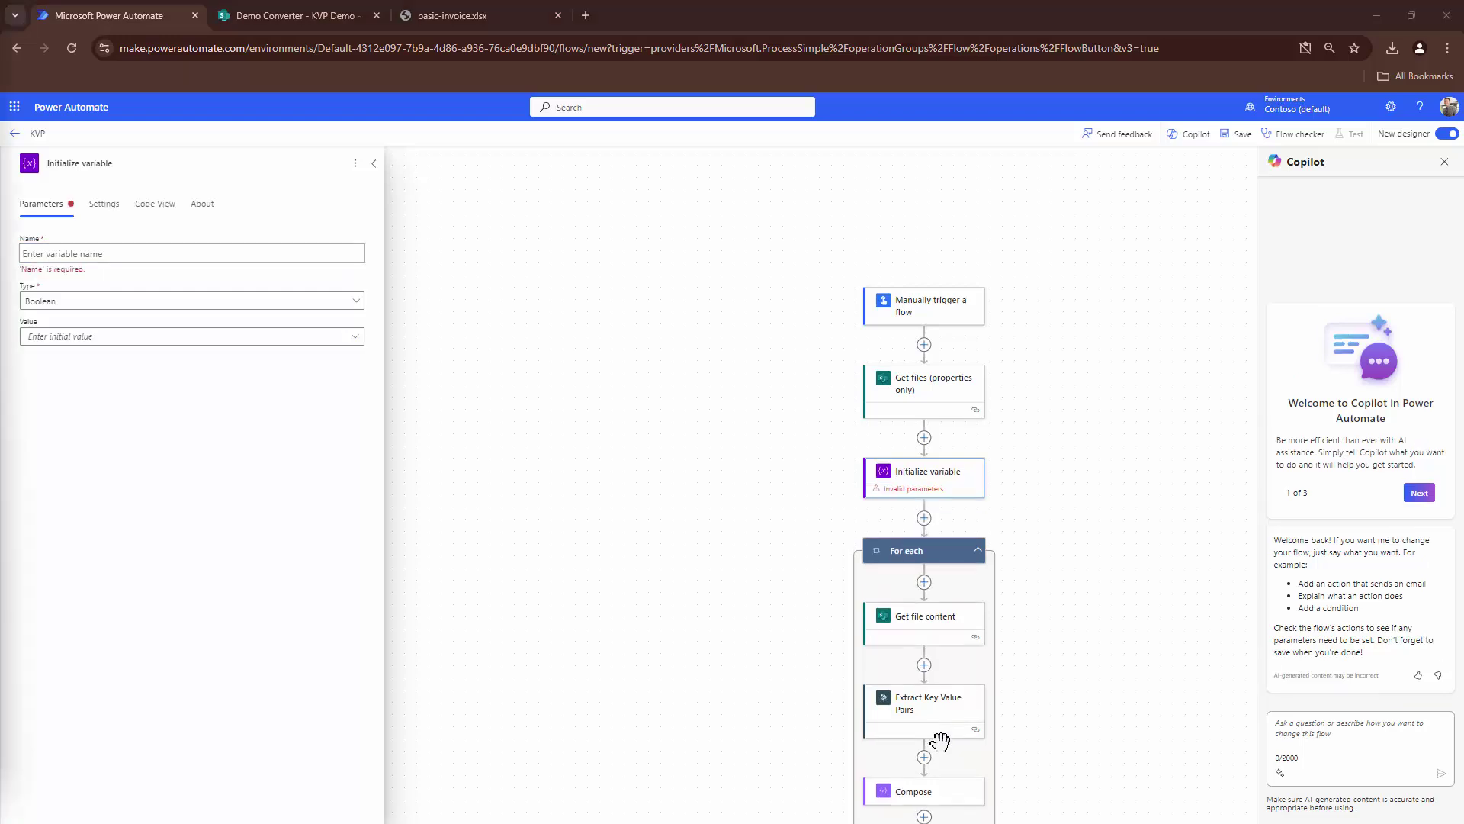
left_click(192, 253)
type("INVOICE")
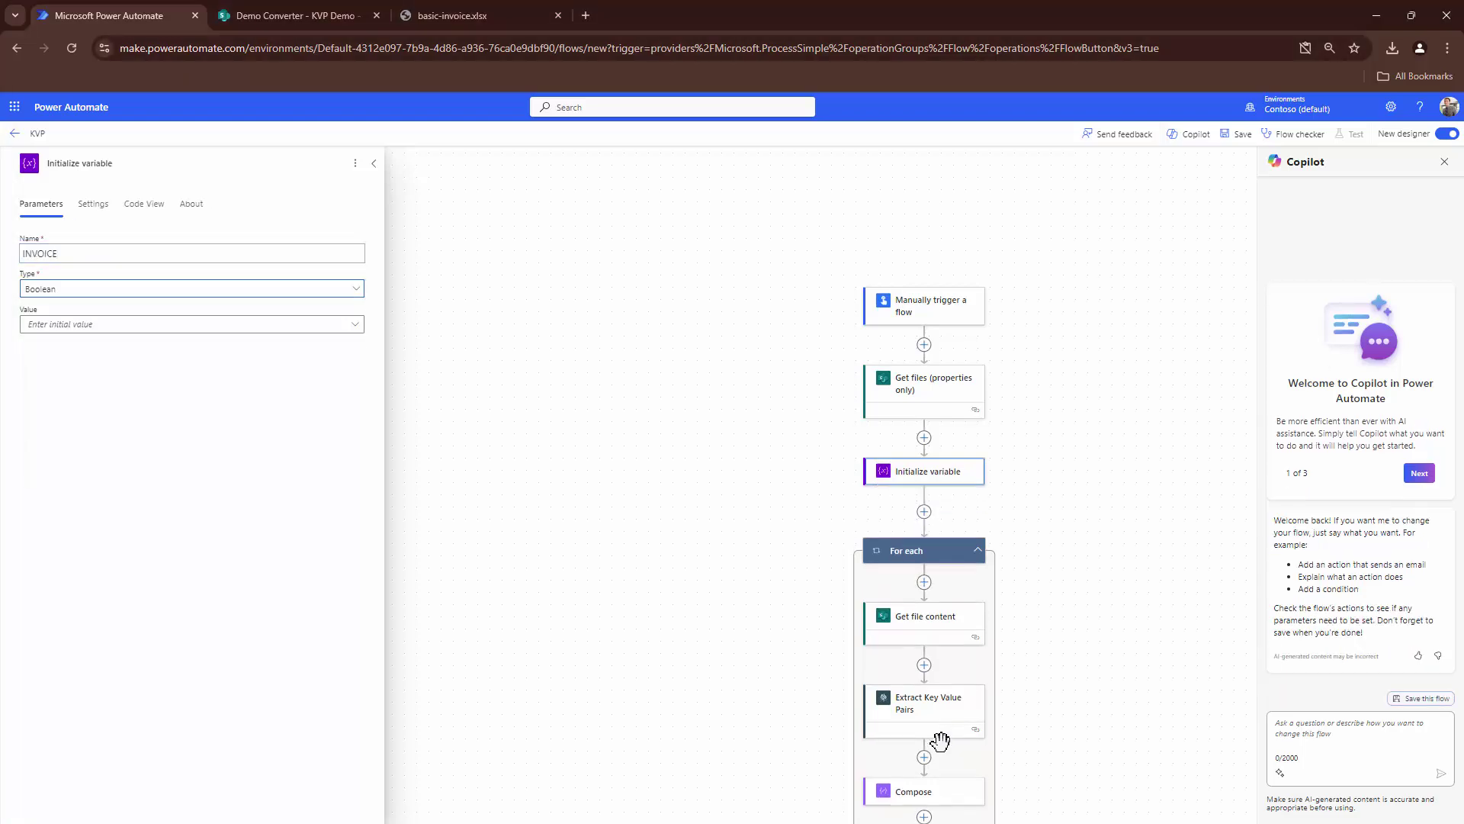
left_click(192, 290)
key("Down")
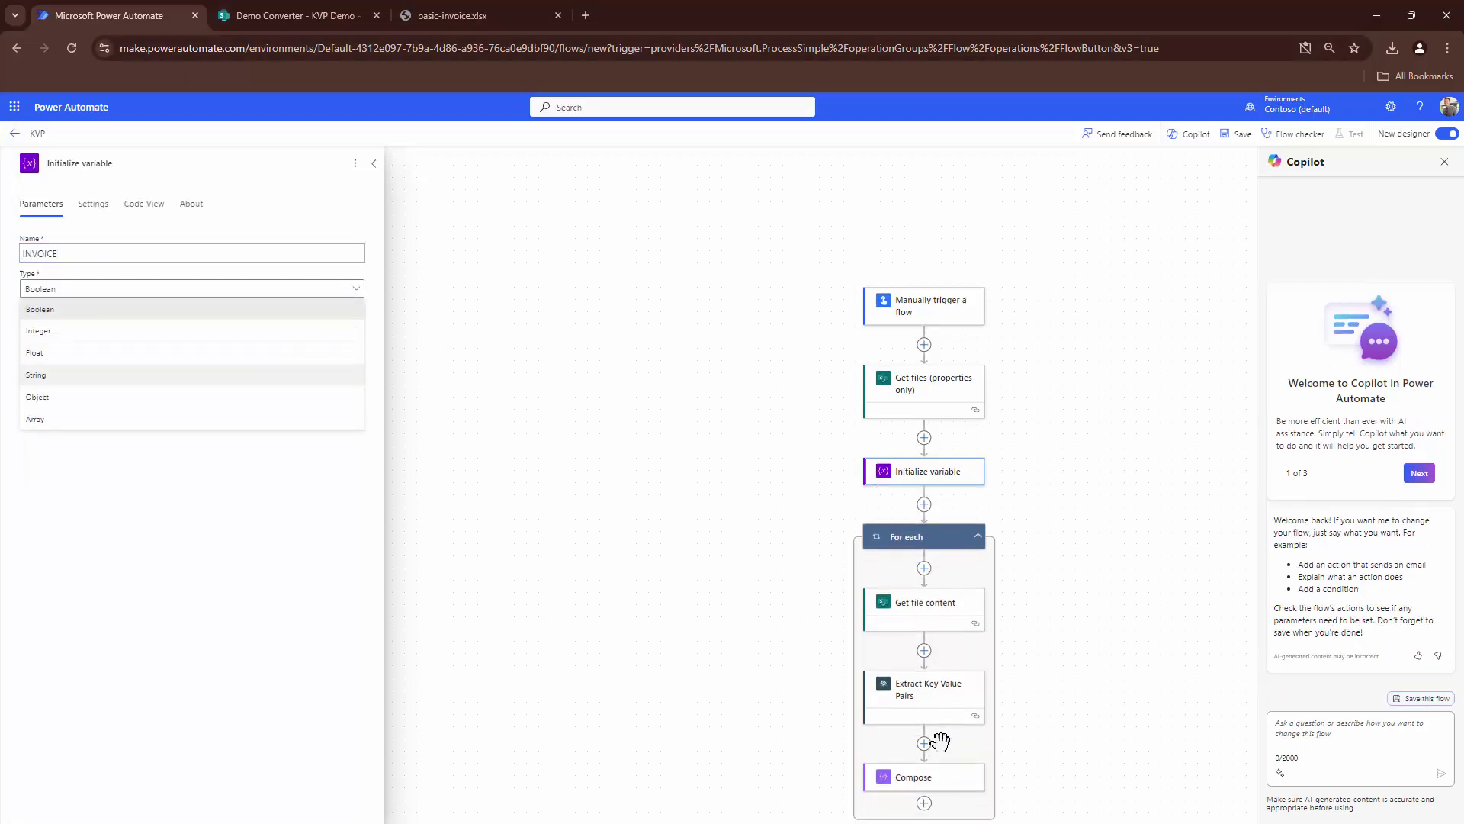
key("Return")
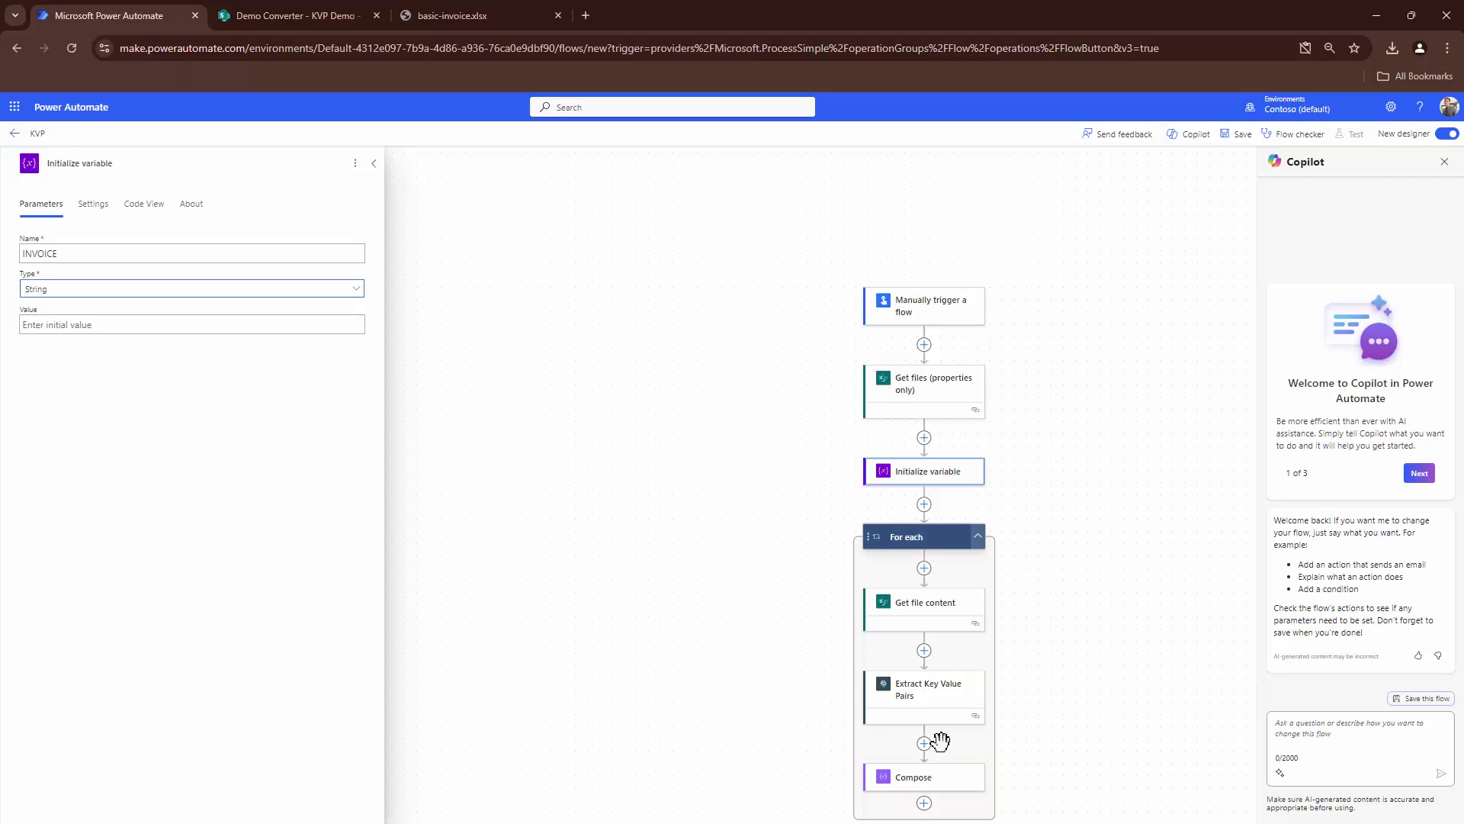
left_click(153, 164)
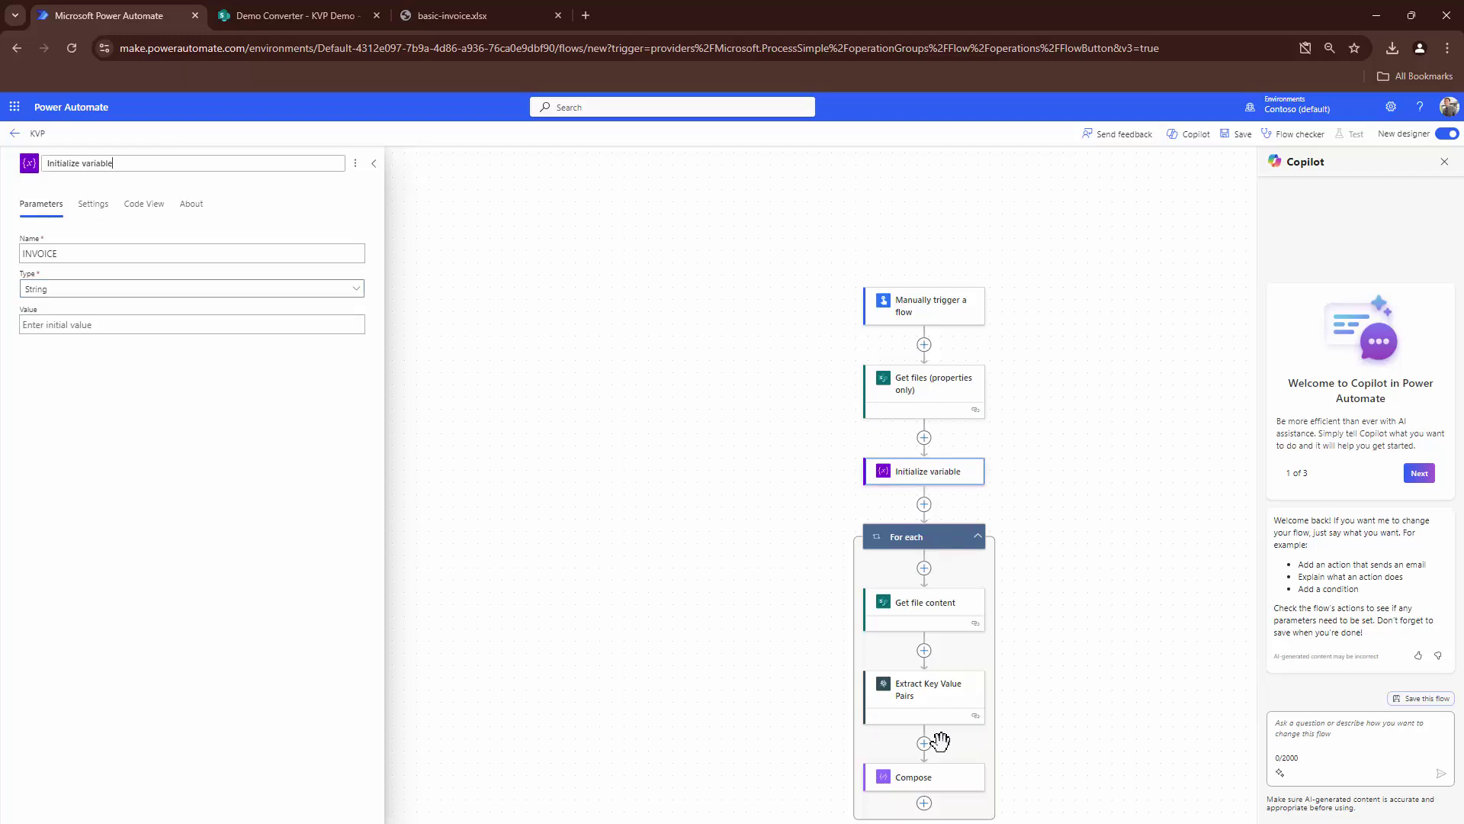
key("Home")
key("ctrl+shift+Right")
type("INVOICE")
left_click(373, 164)
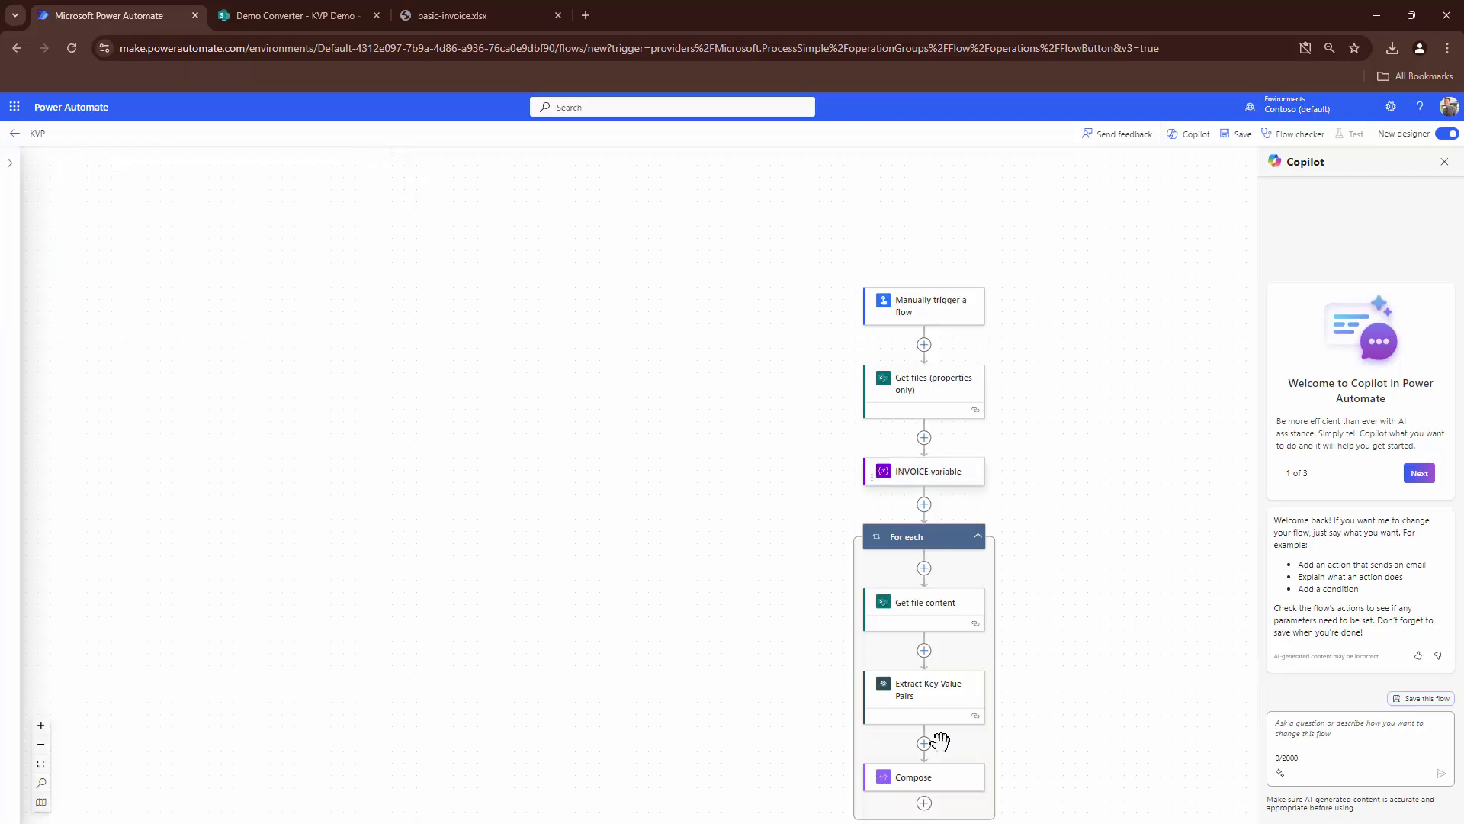
Add a second Initialize variable step for a String variable Email, titled Email variable
left_click(924, 504)
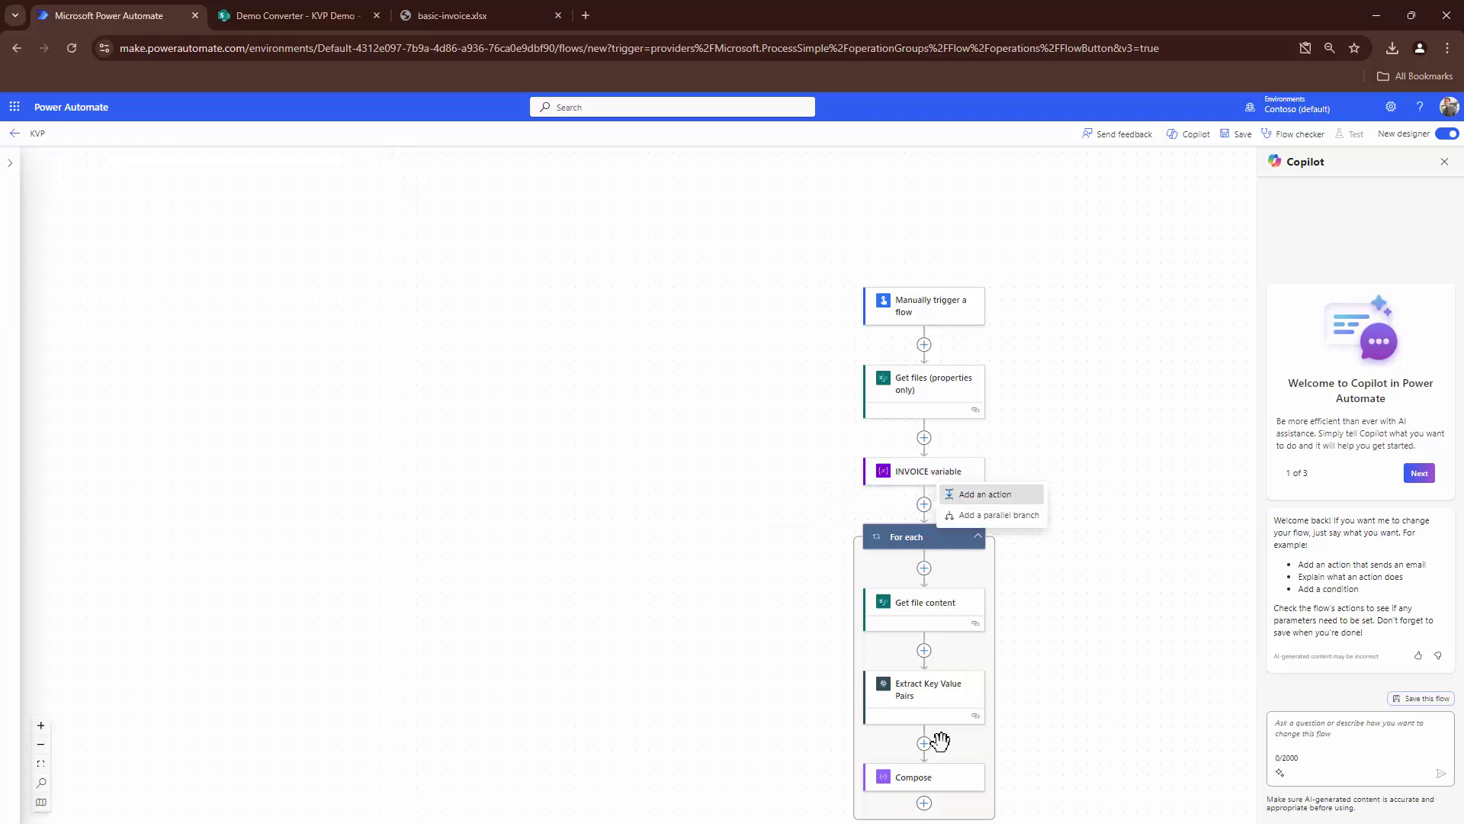
key("Return")
type("varibale")
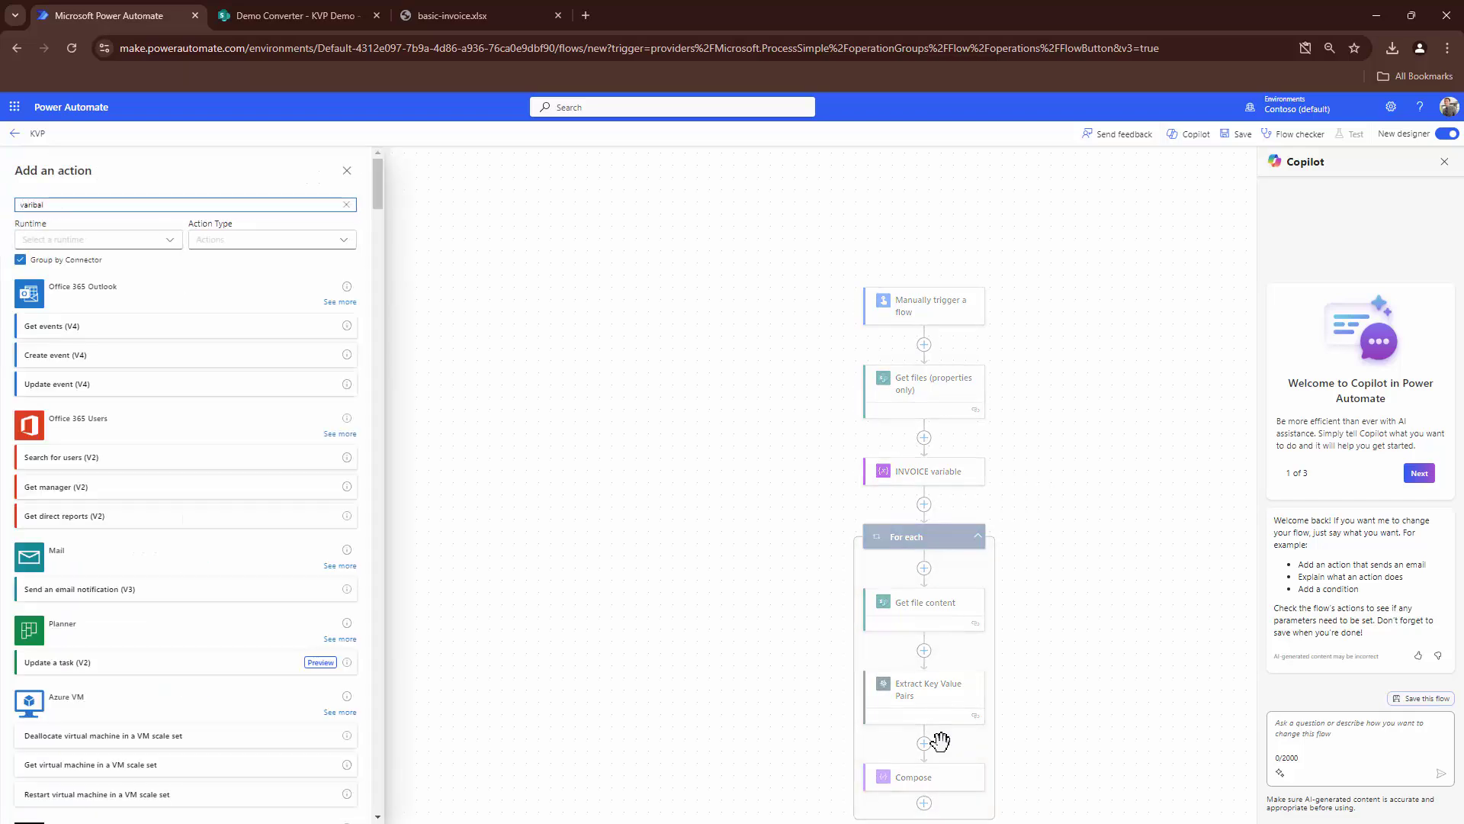
left_click(66, 353)
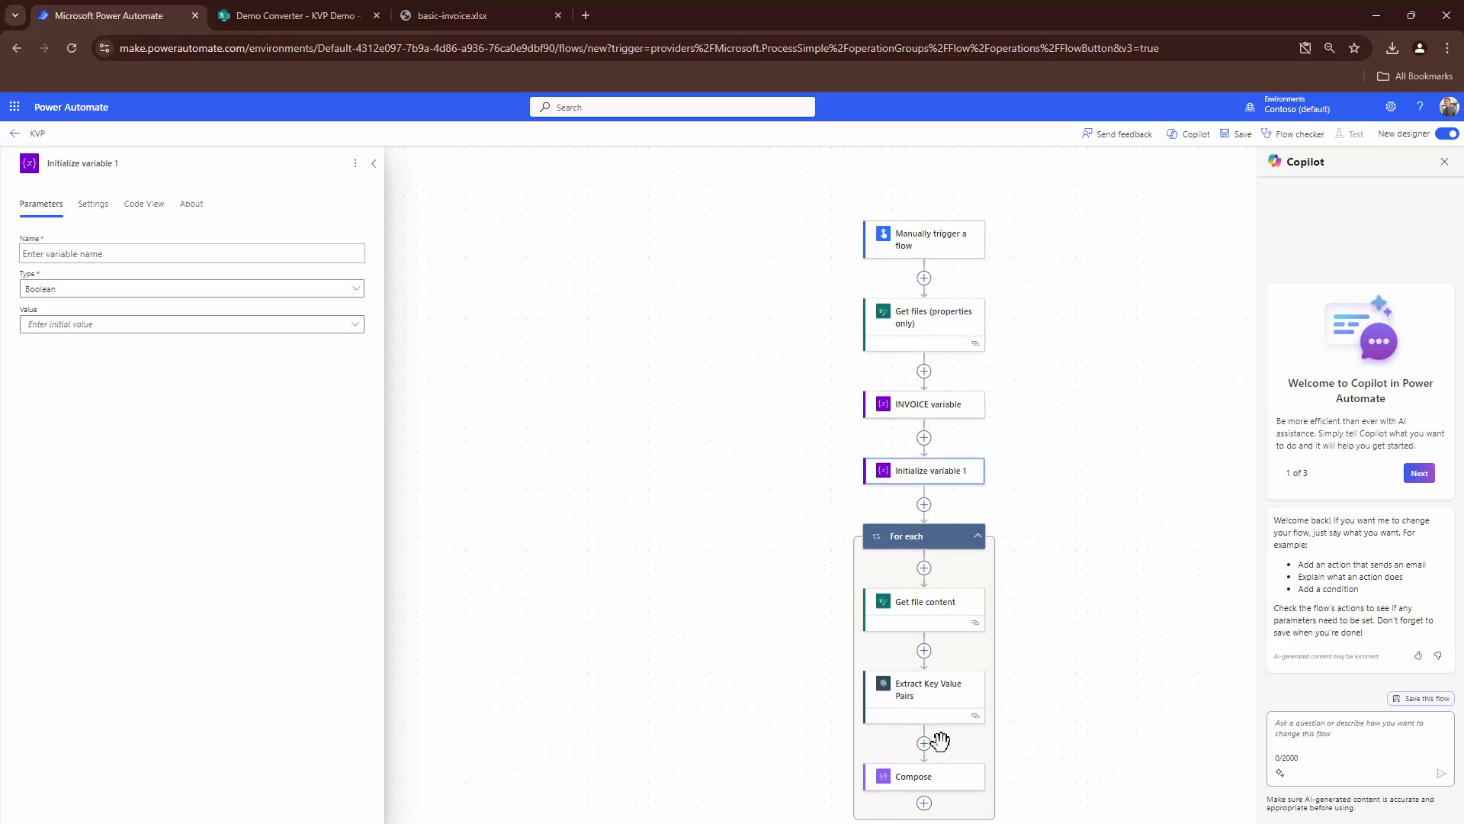
double_click(65, 163)
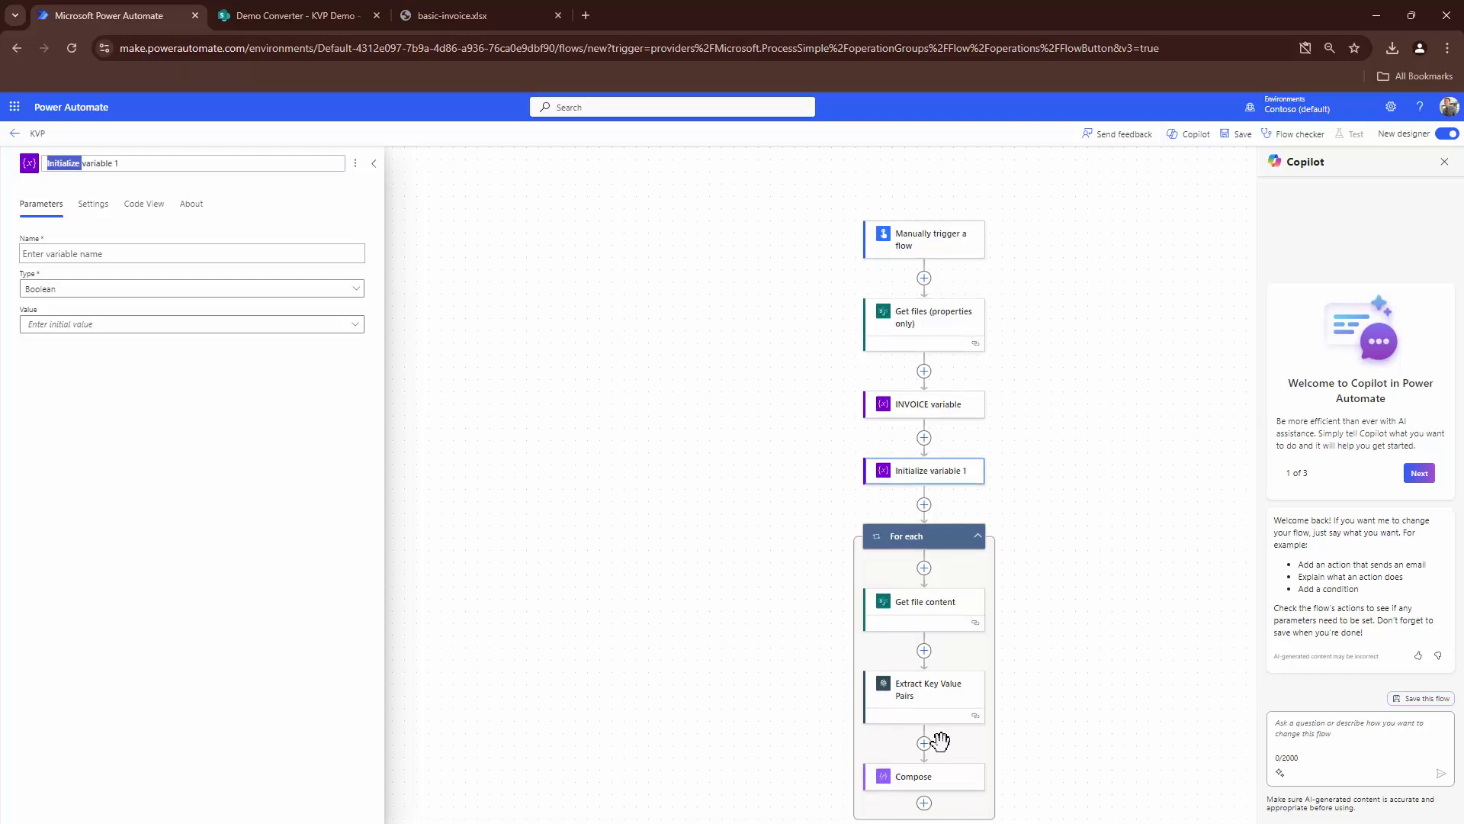
type("Email")
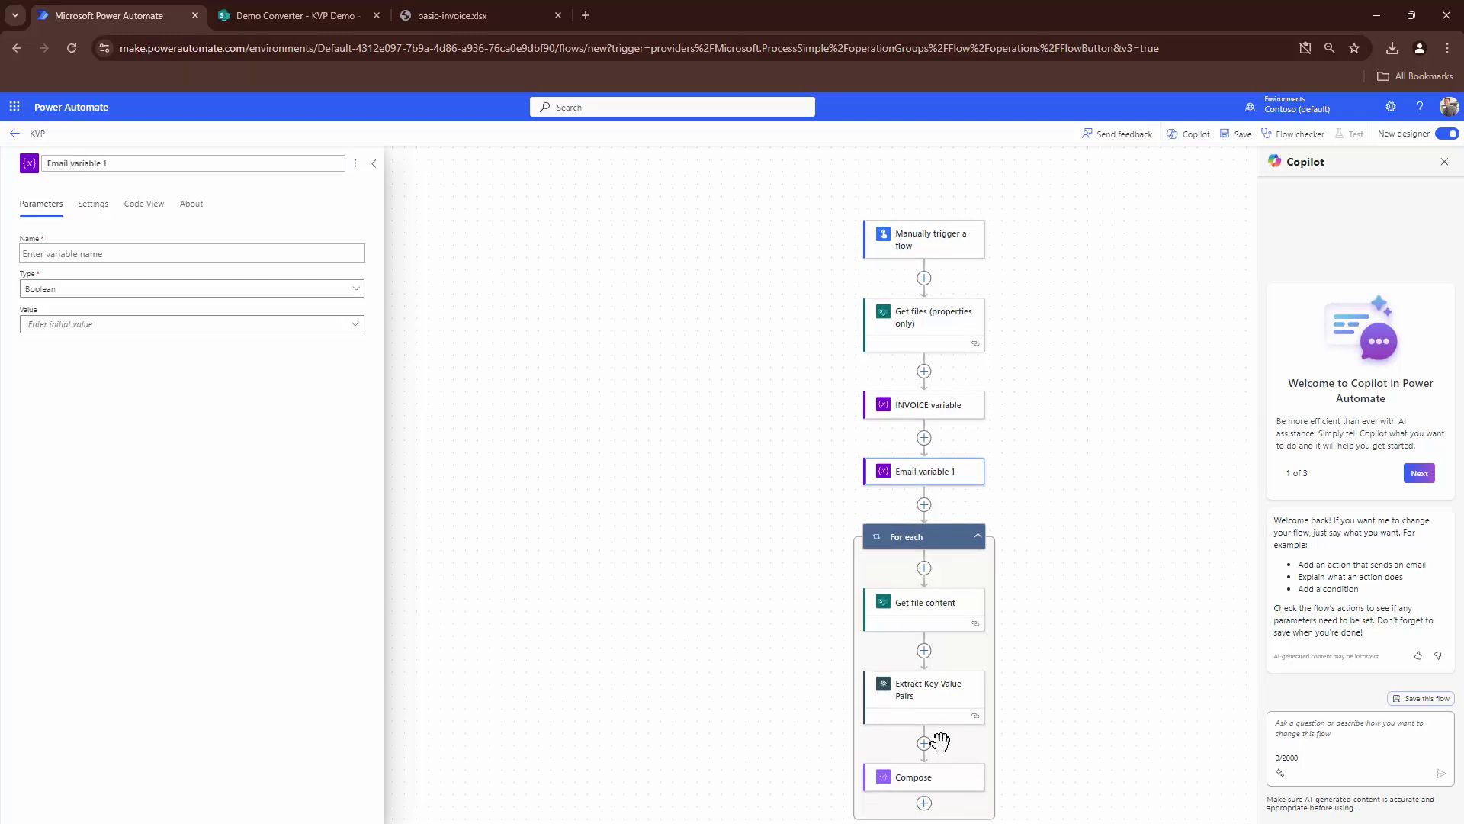
key("BackSpace")
key("BackSpace")
key("Return")
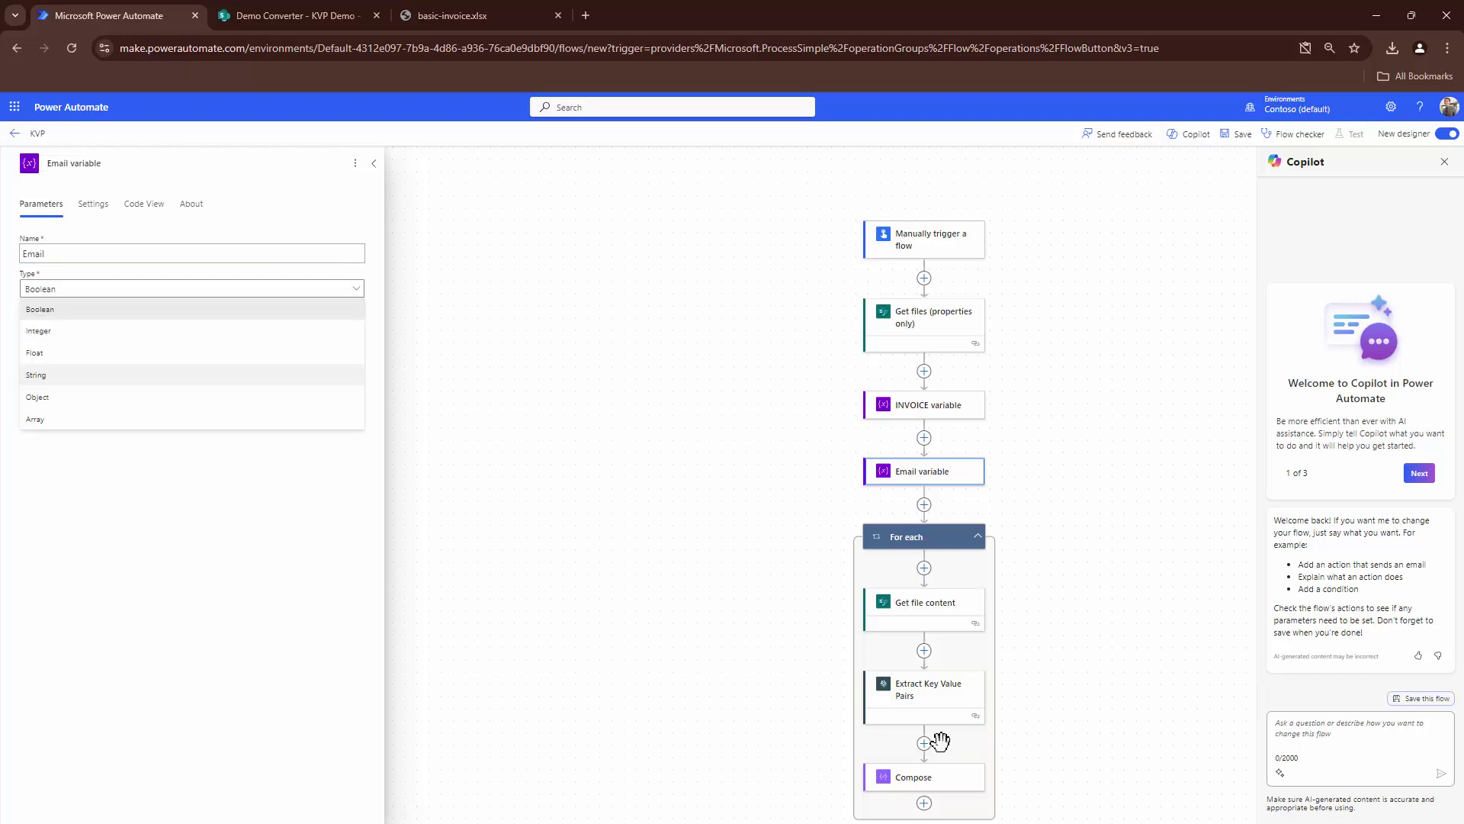
left_click(37, 373)
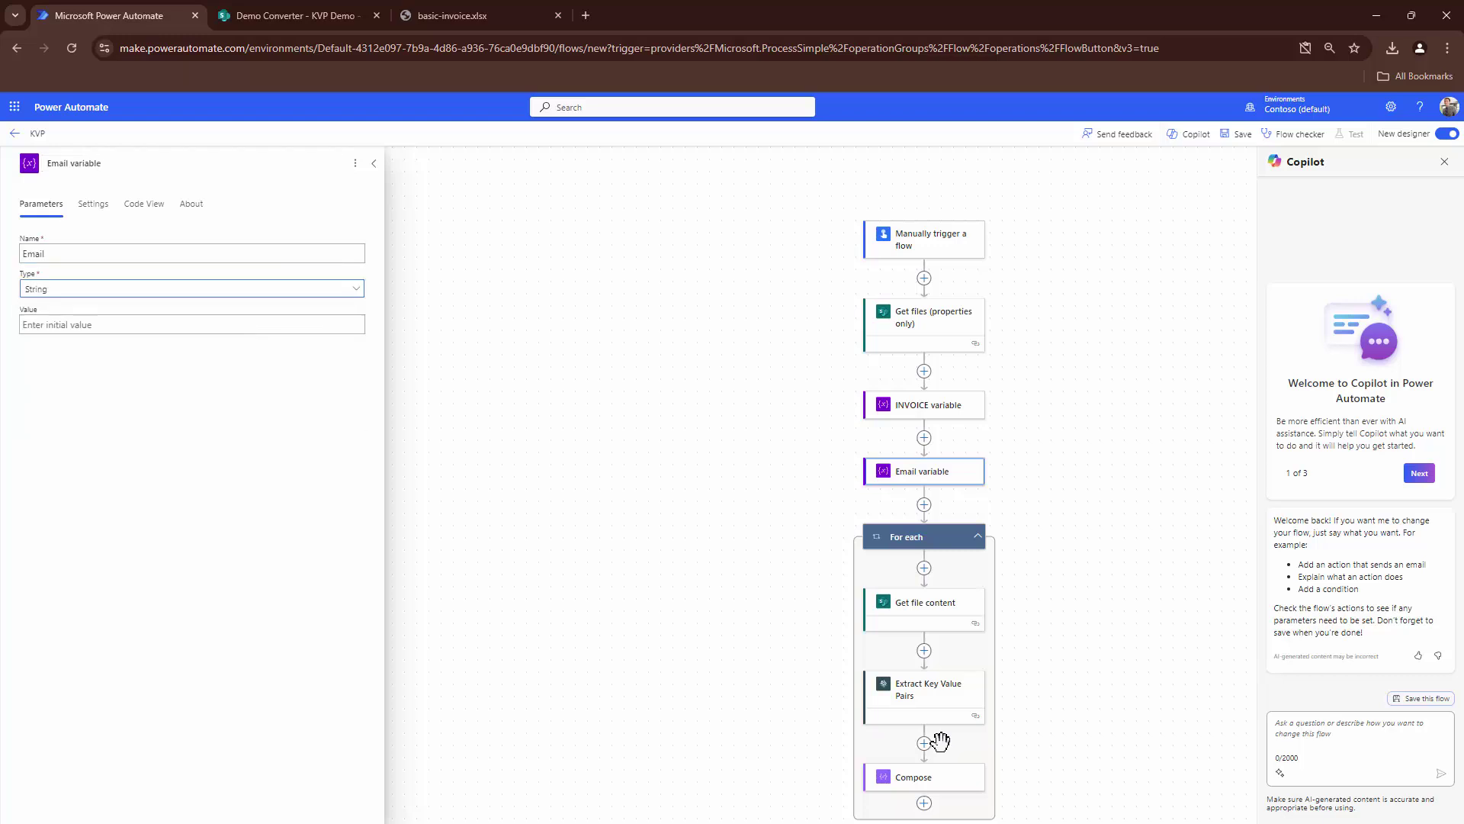
key("Escape")
scroll(940, 742, "down", 2)
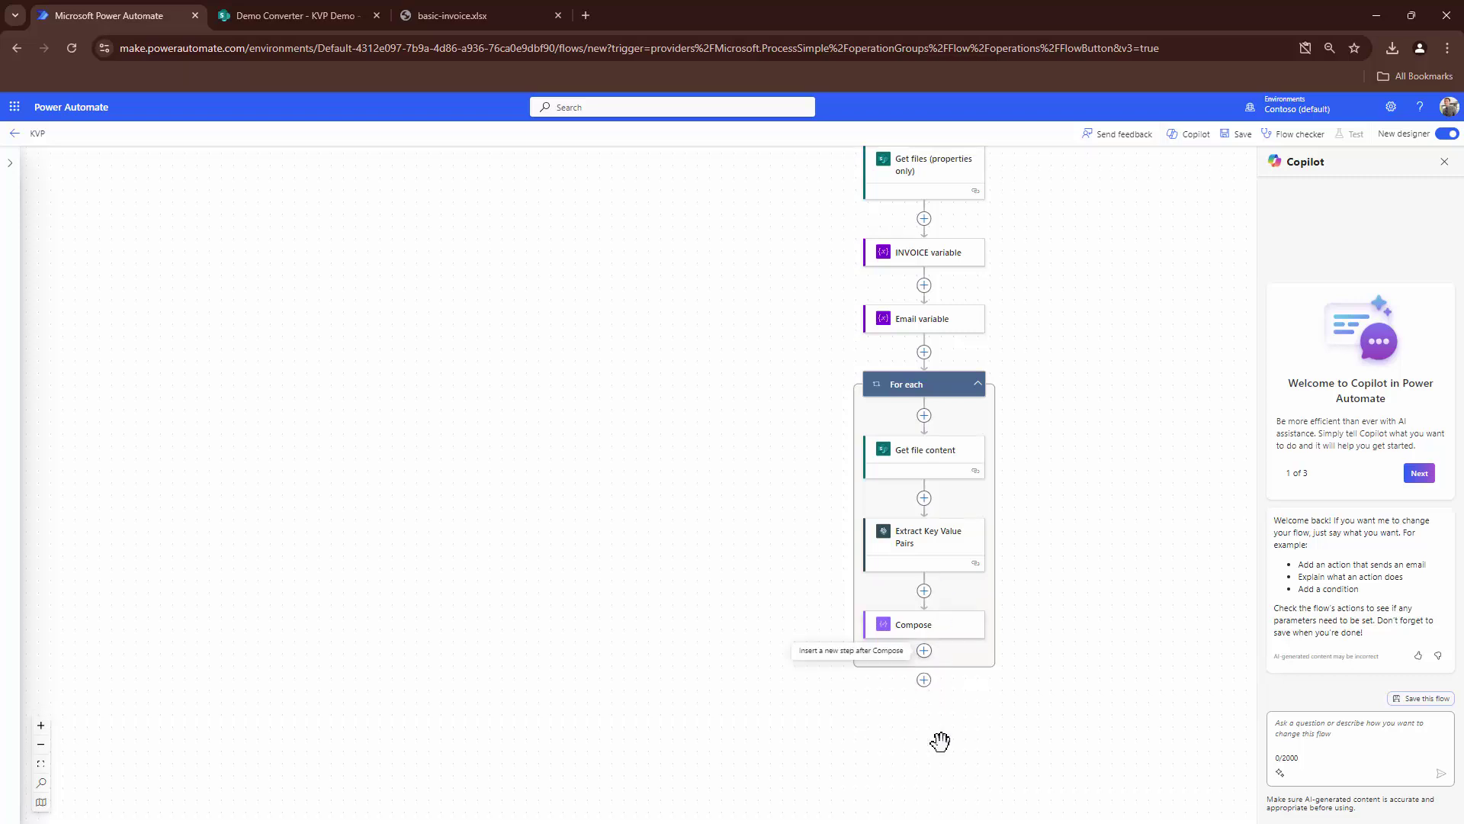
Add a Parse JSON step after Compose with Compose's Outputs as its Content
key("Return")
key("Return")
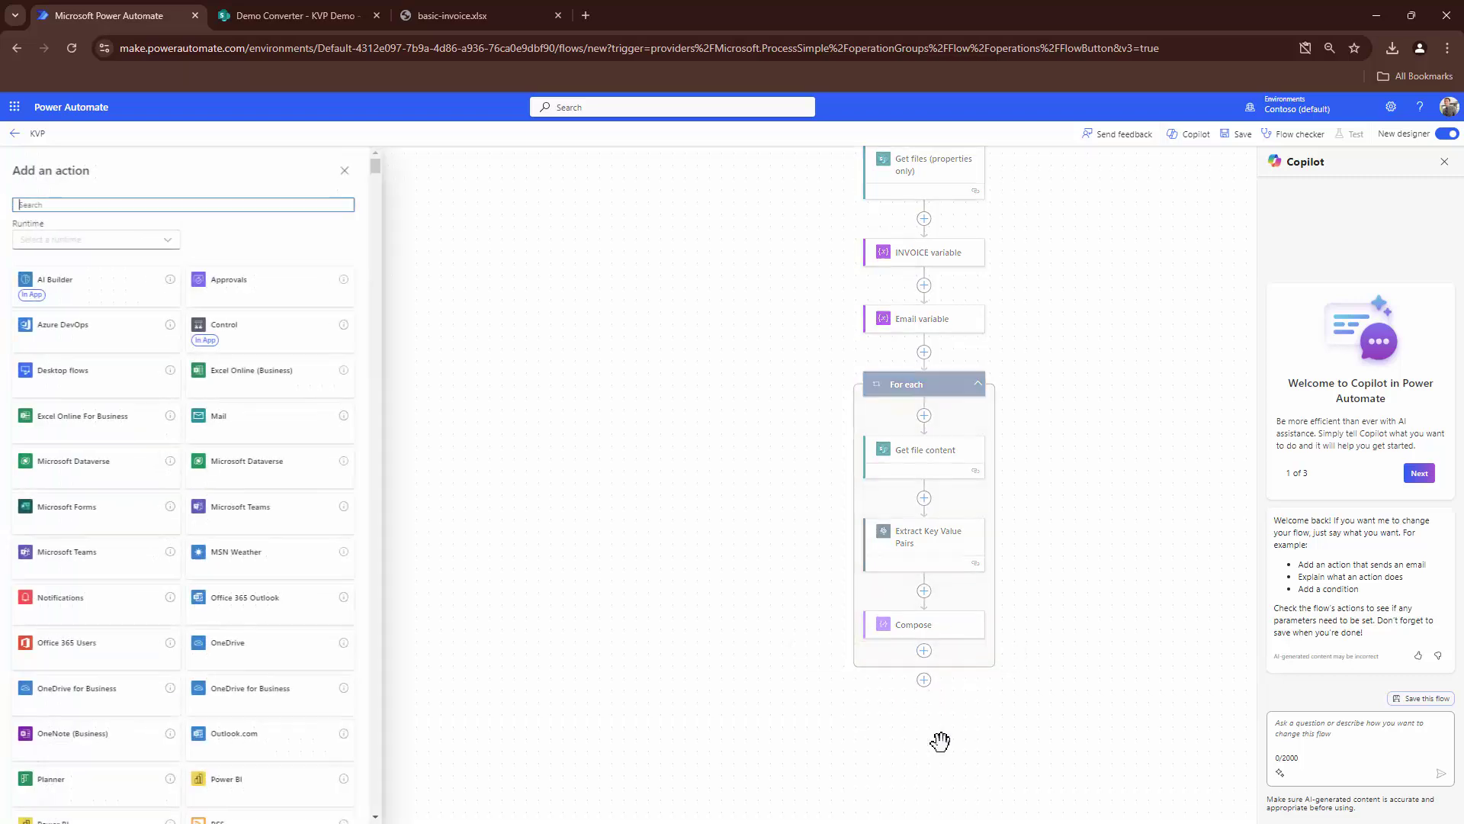
type("Parse")
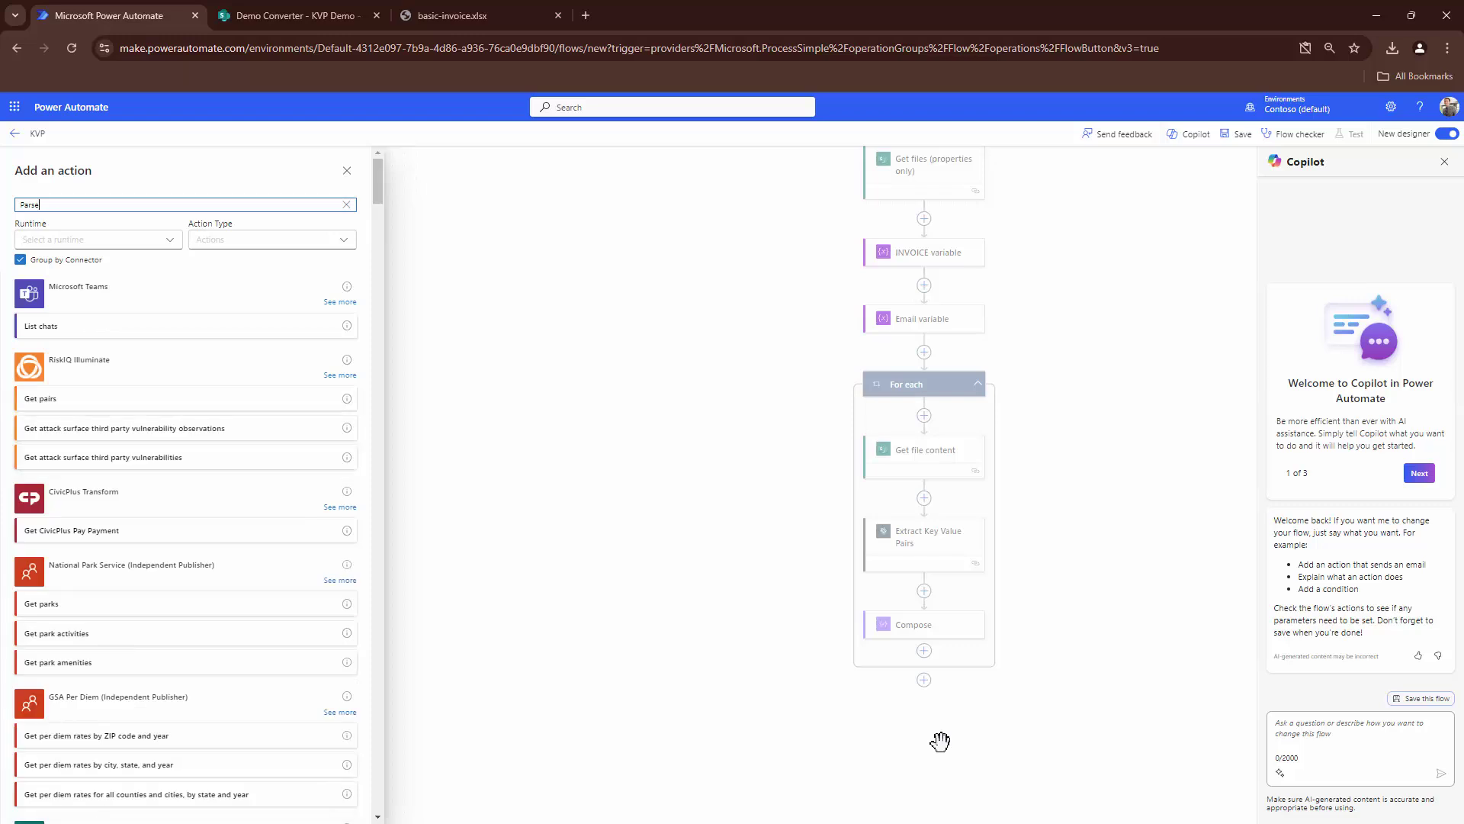
left_click(152, 428)
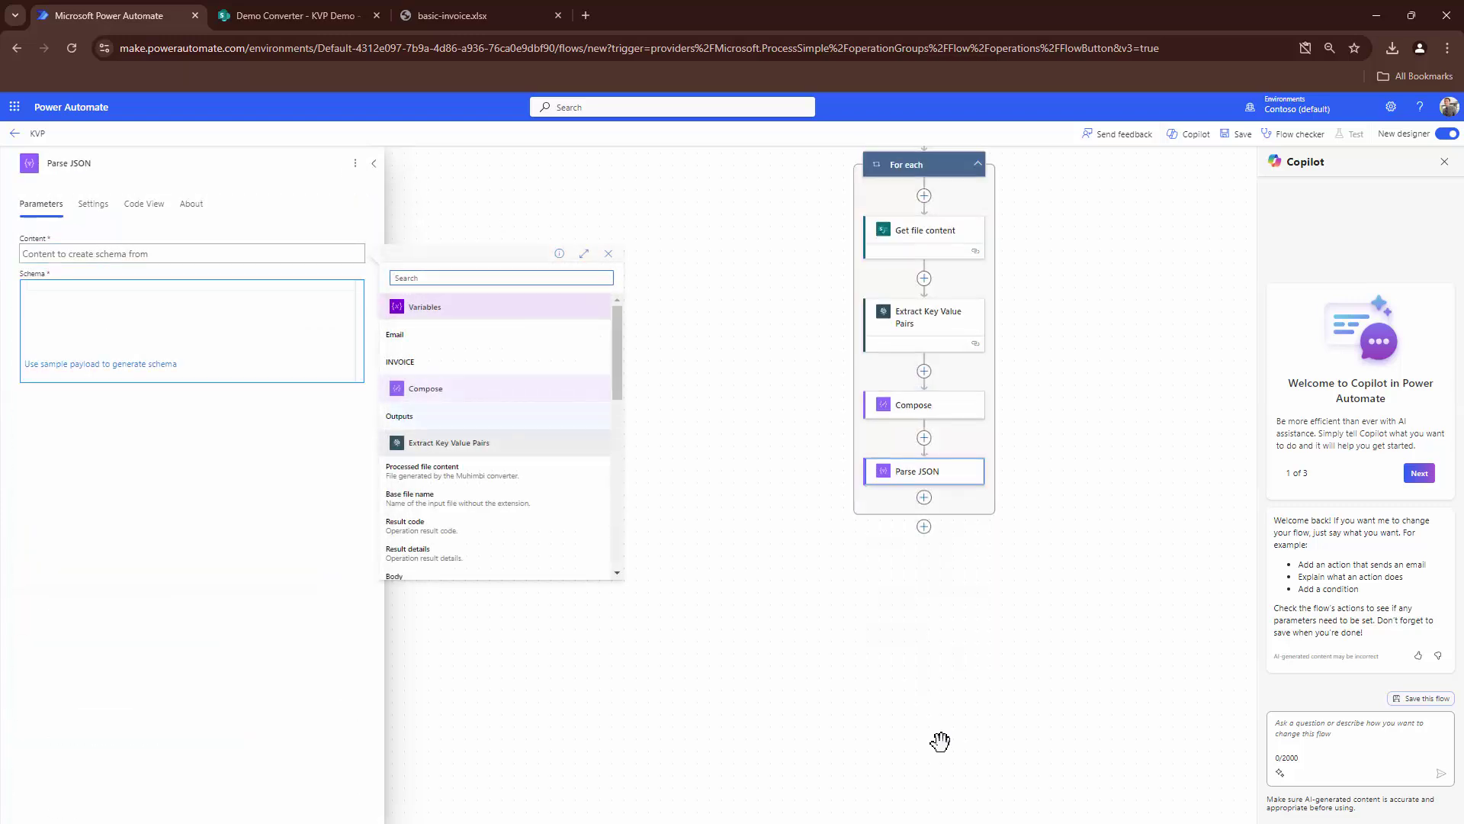
left_click(412, 417)
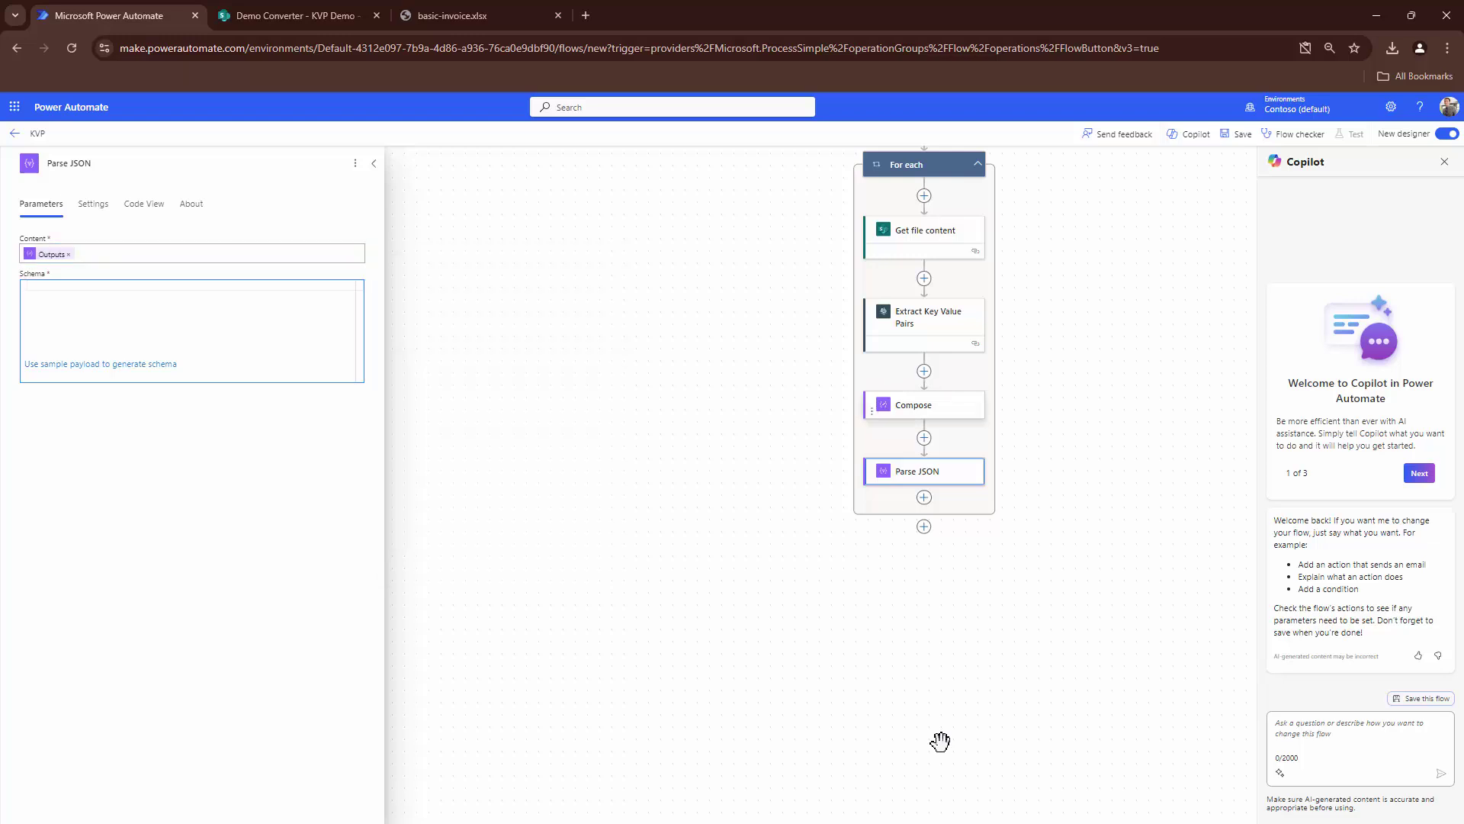
left_click(925, 405)
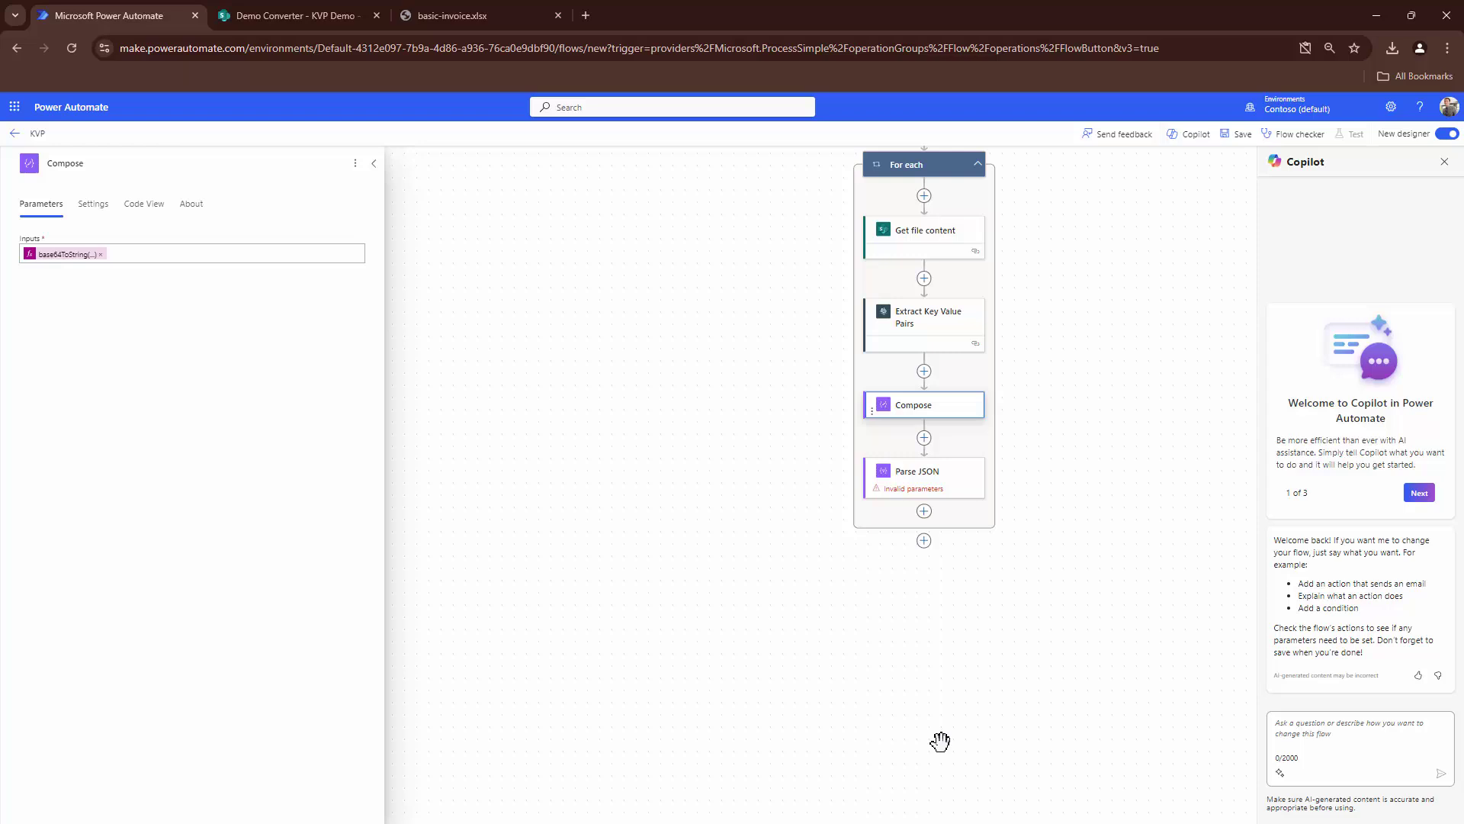
key("Down")
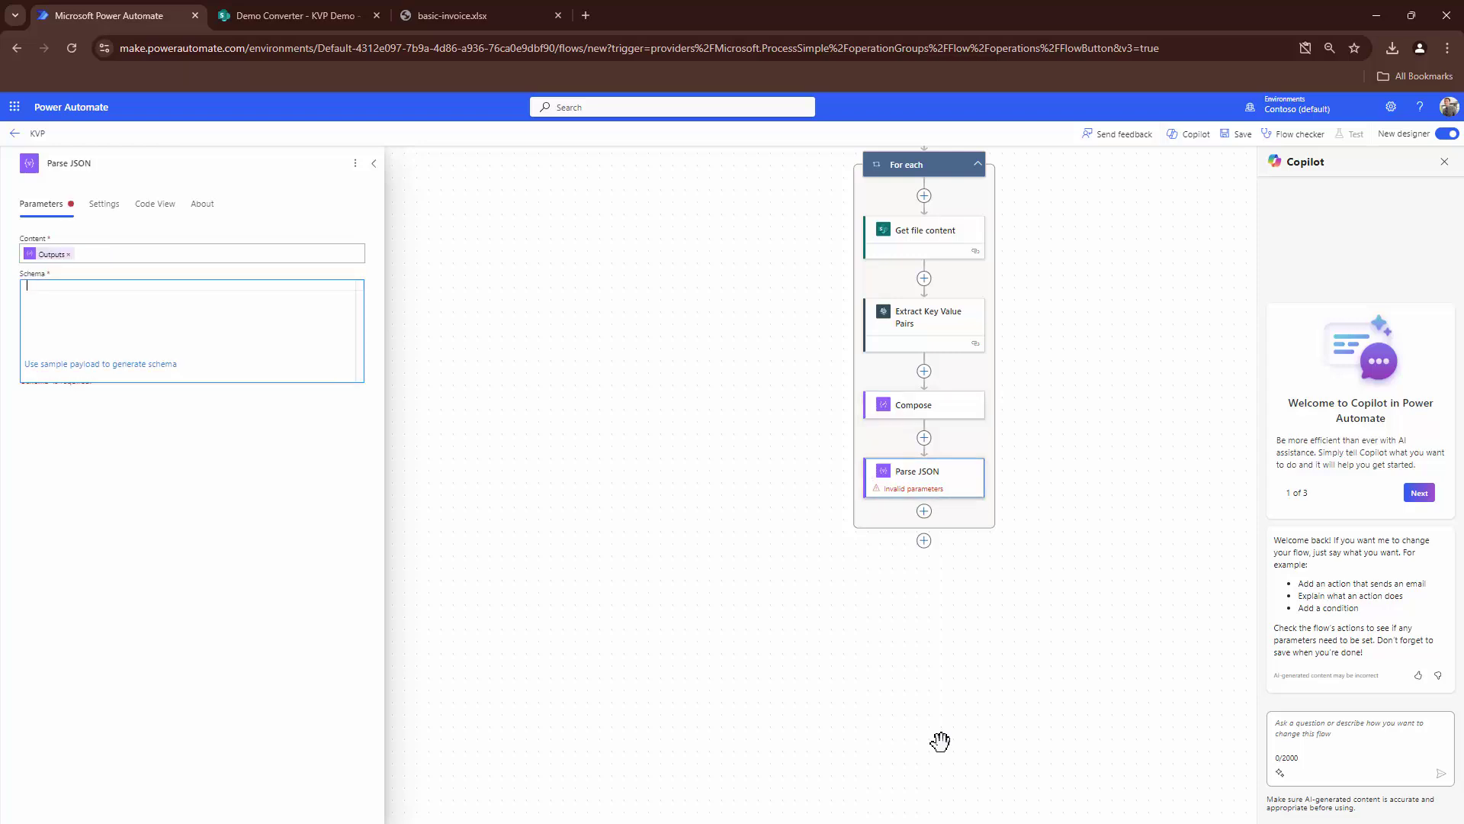
Generate the Parse JSON schema from the second invoice's Key/Value sample copied from Notepad
left_click_drag(533, 823, 776, 4)
left_click_drag(18, 344, 11, 220)
key("ctrl+c")
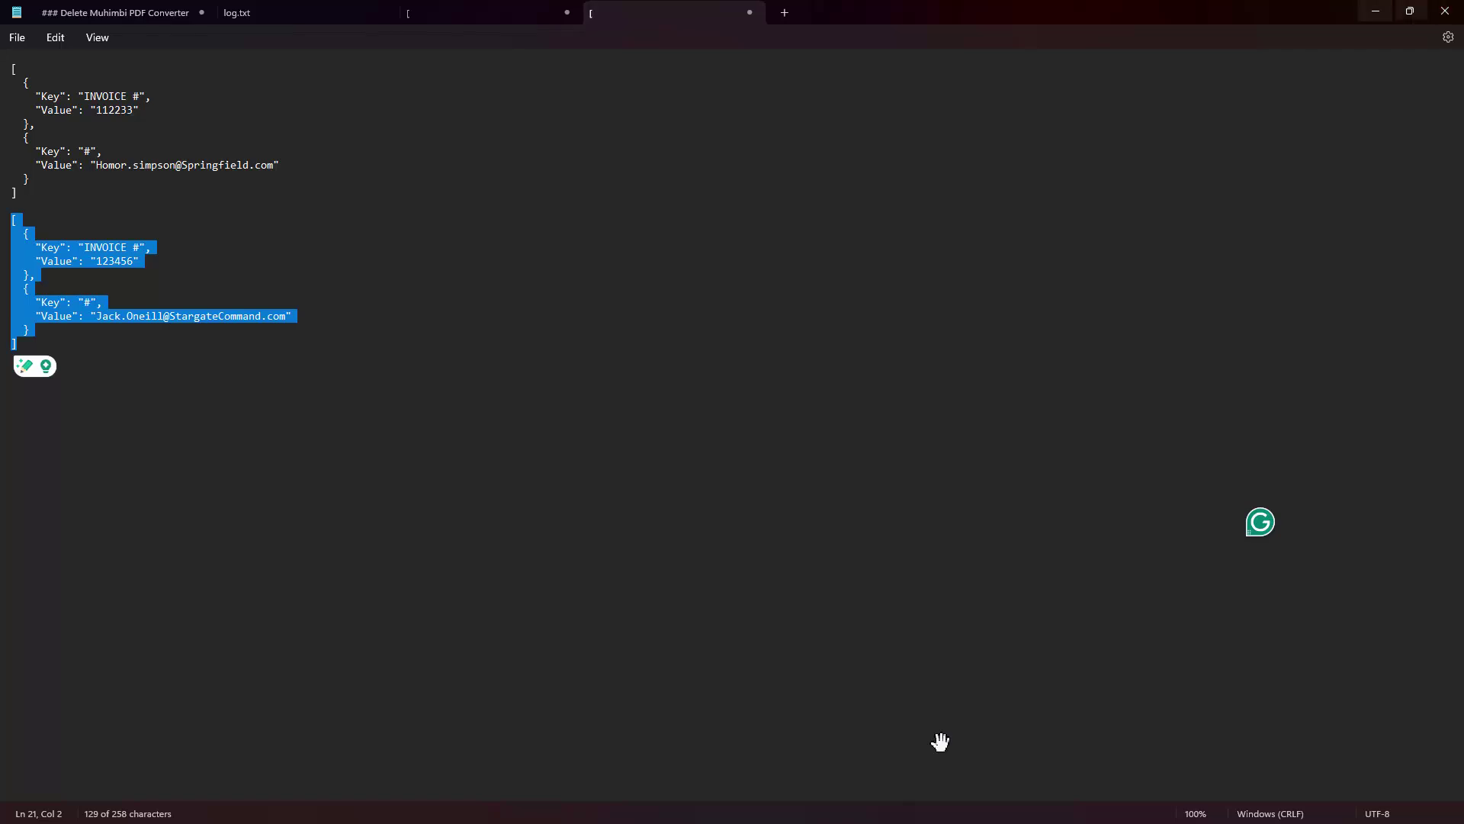
key("alt+Tab")
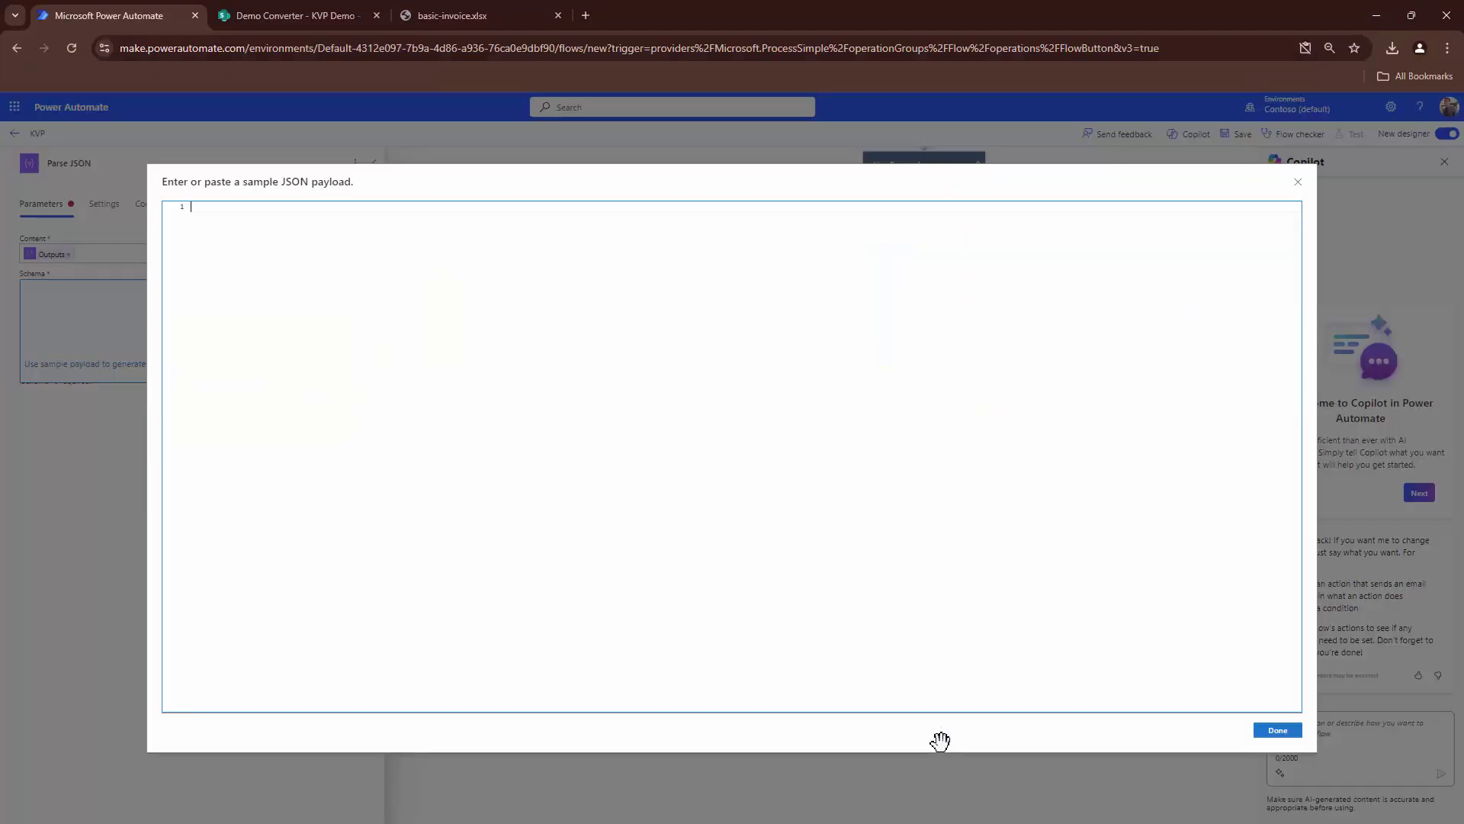
key("ctrl+v")
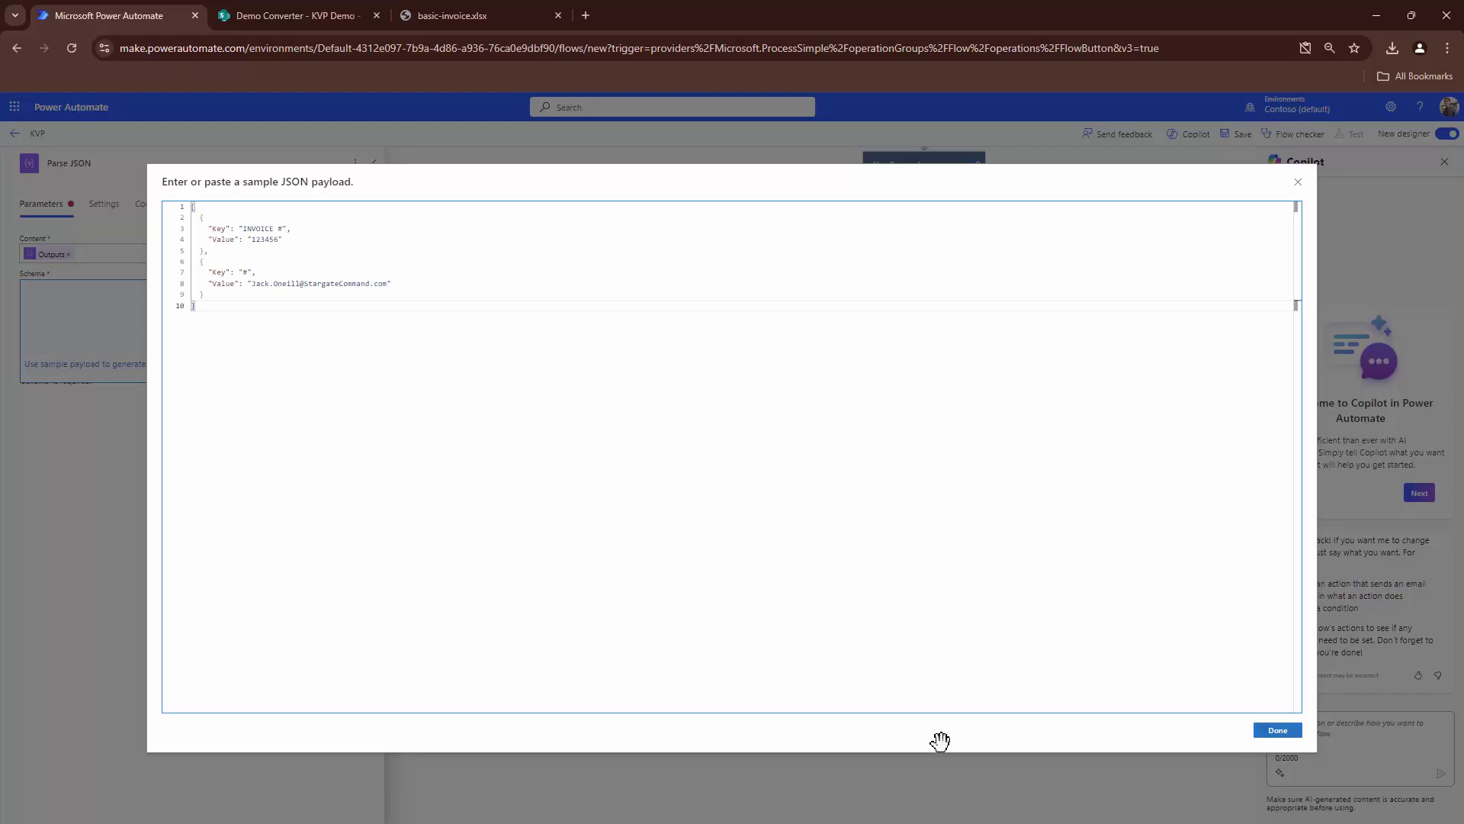
key("Tab")
key("Return")
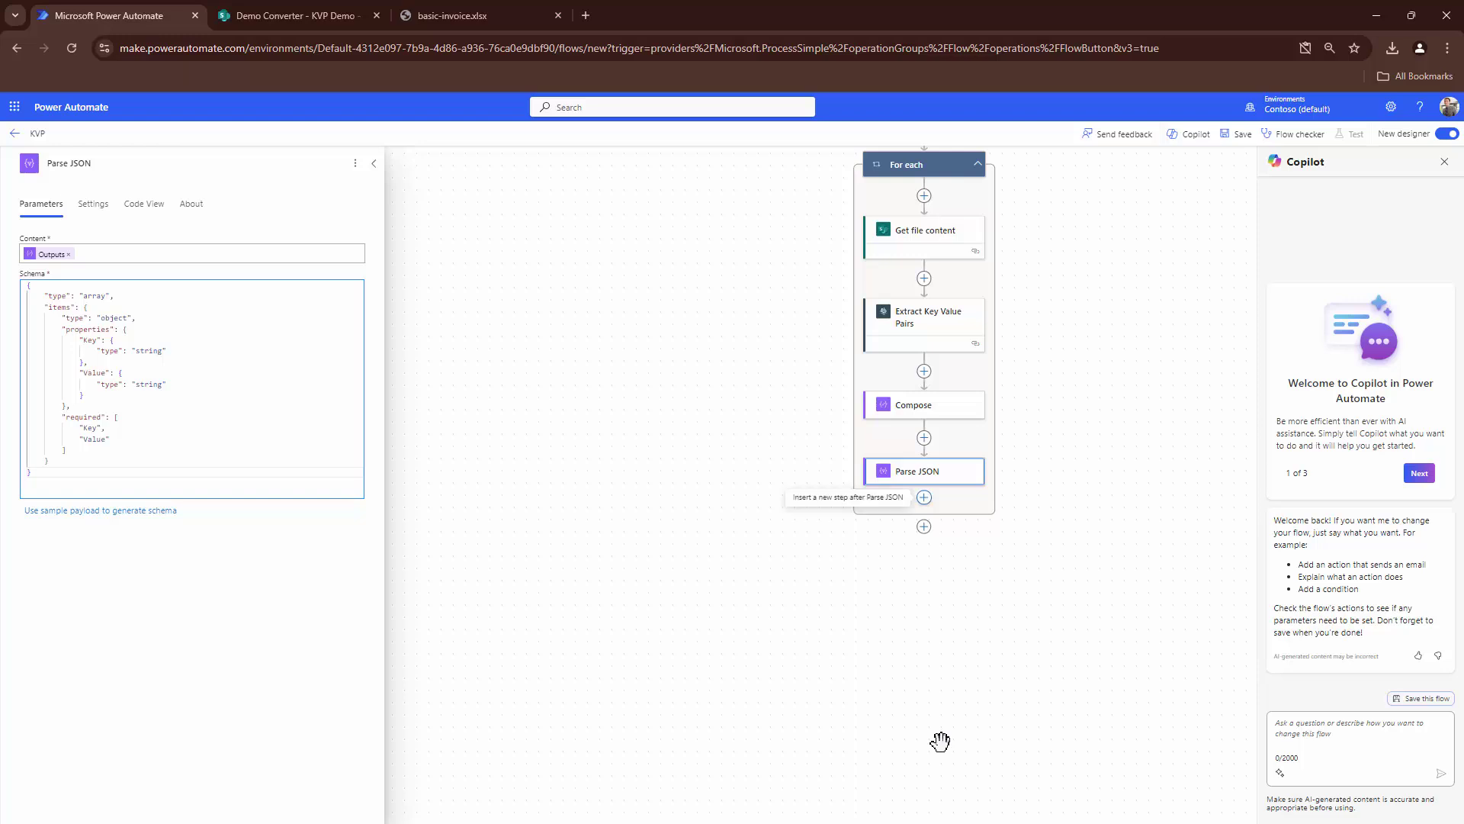
key("Return")
key("Return")
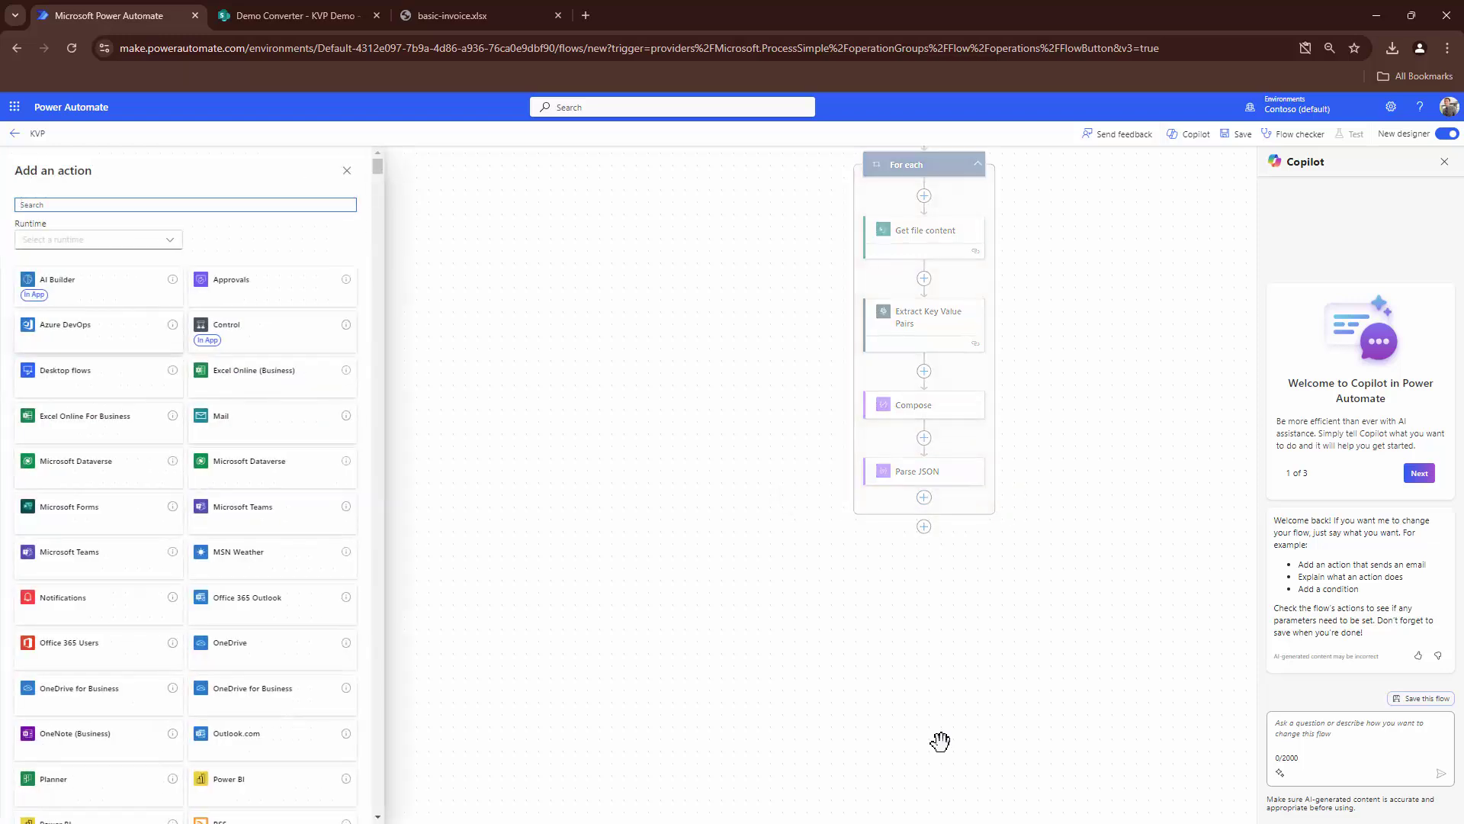
Add a Switch on Body Key after Parse JSON and give it a Case branch beside Default
type("Switch")
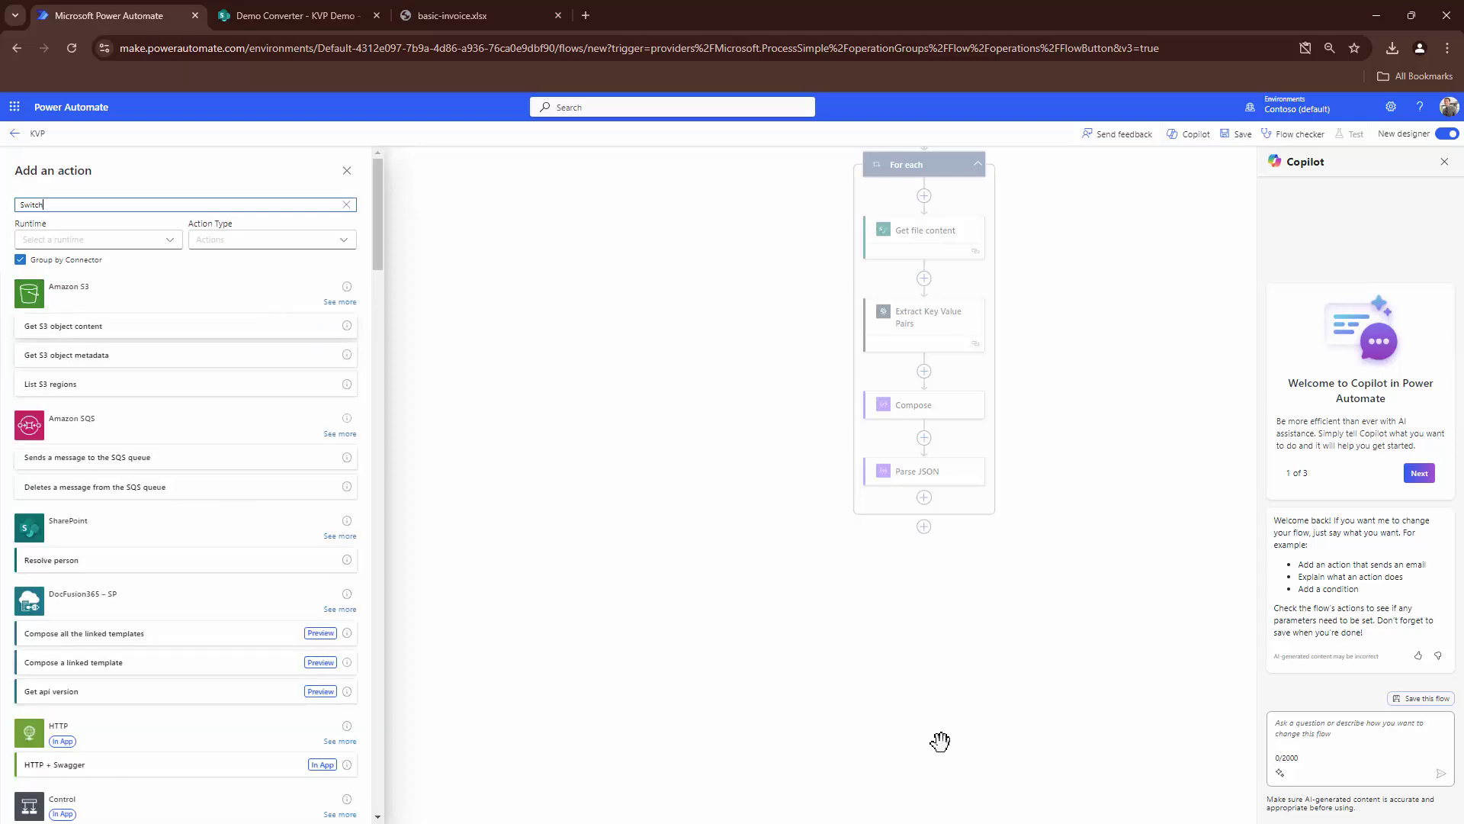
scroll(185, 638, "down", 2)
left_click(153, 684)
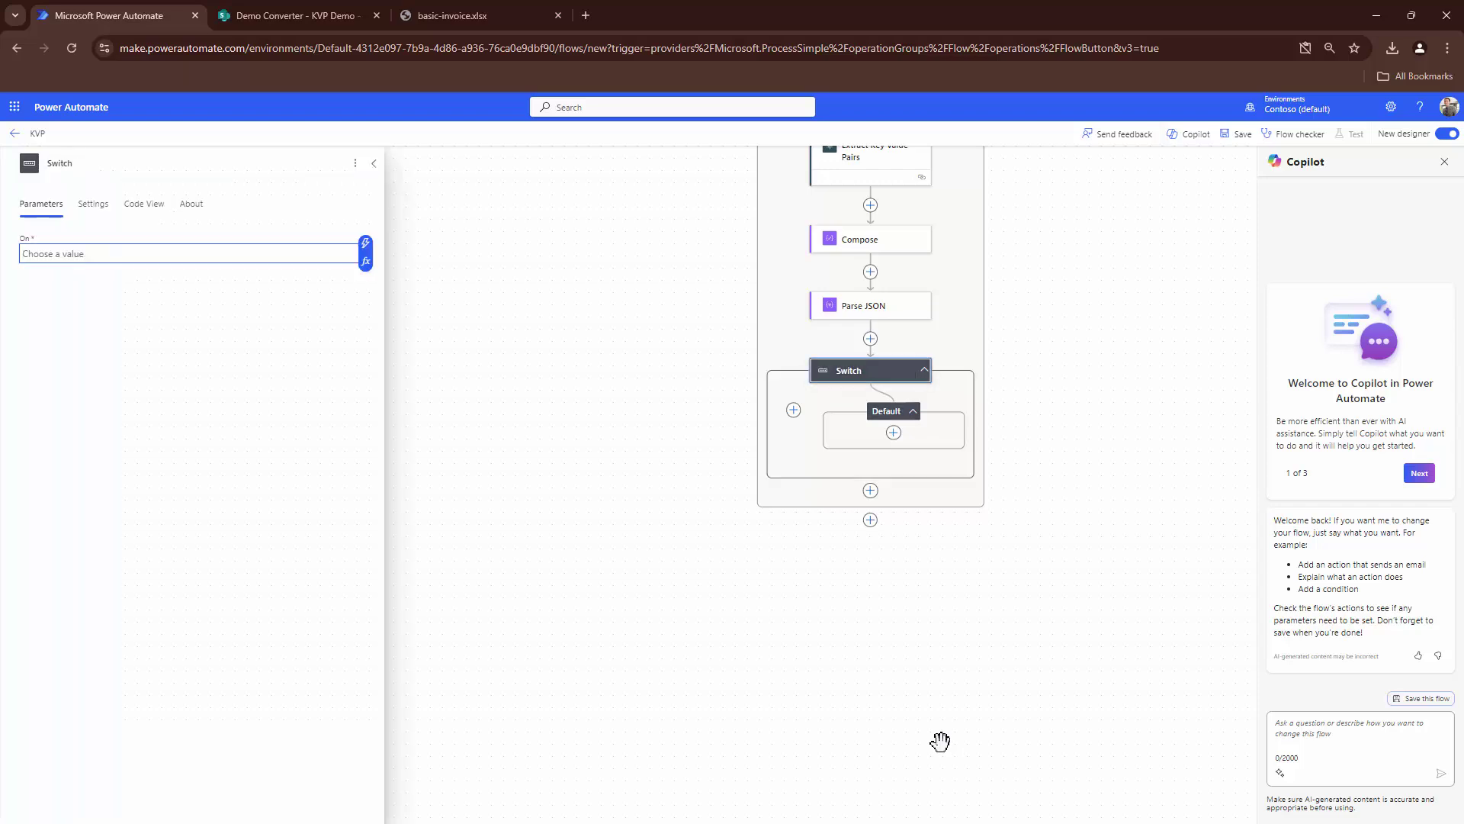
left_click(366, 243)
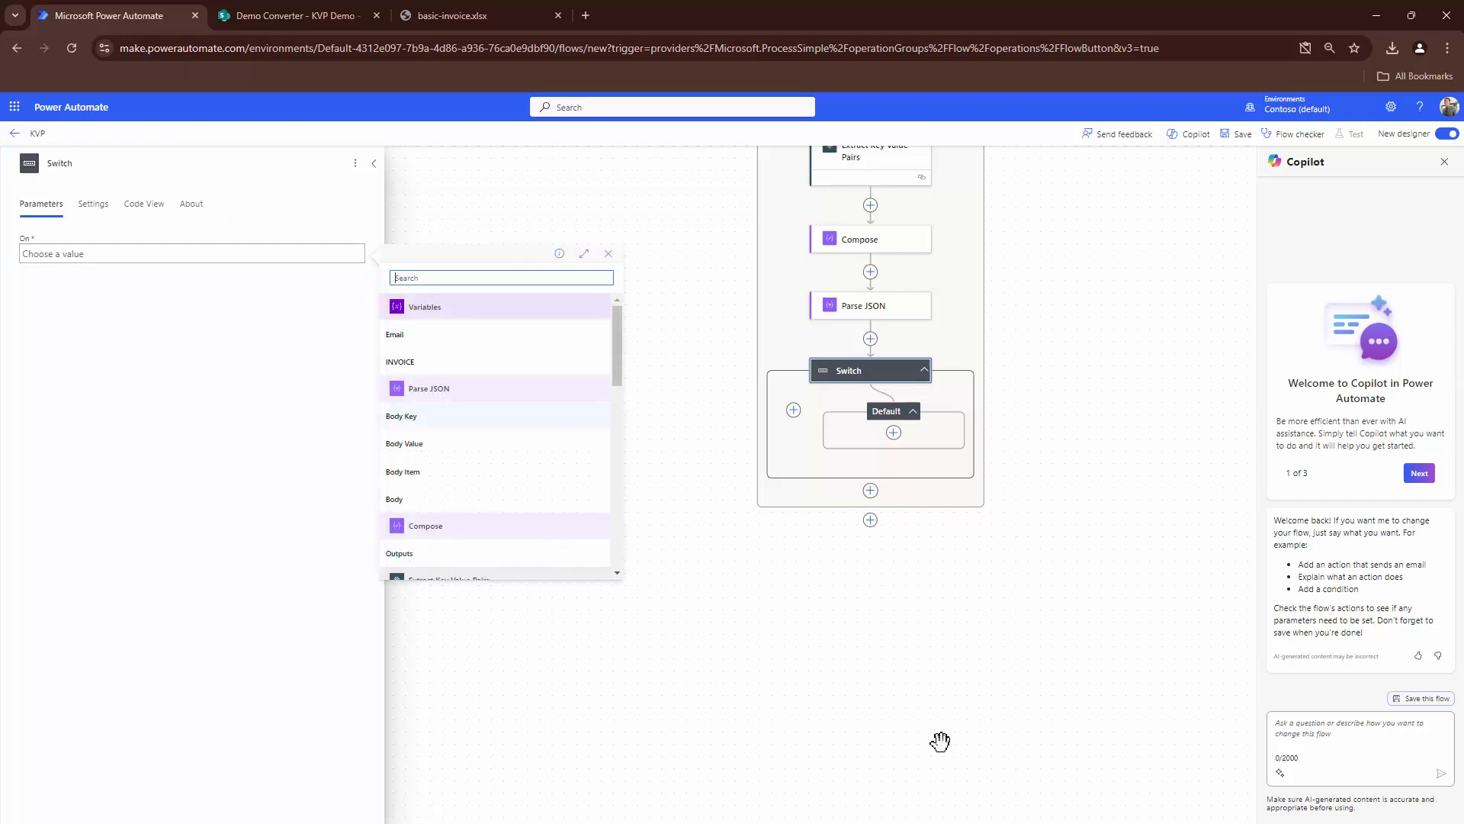
left_click(402, 416)
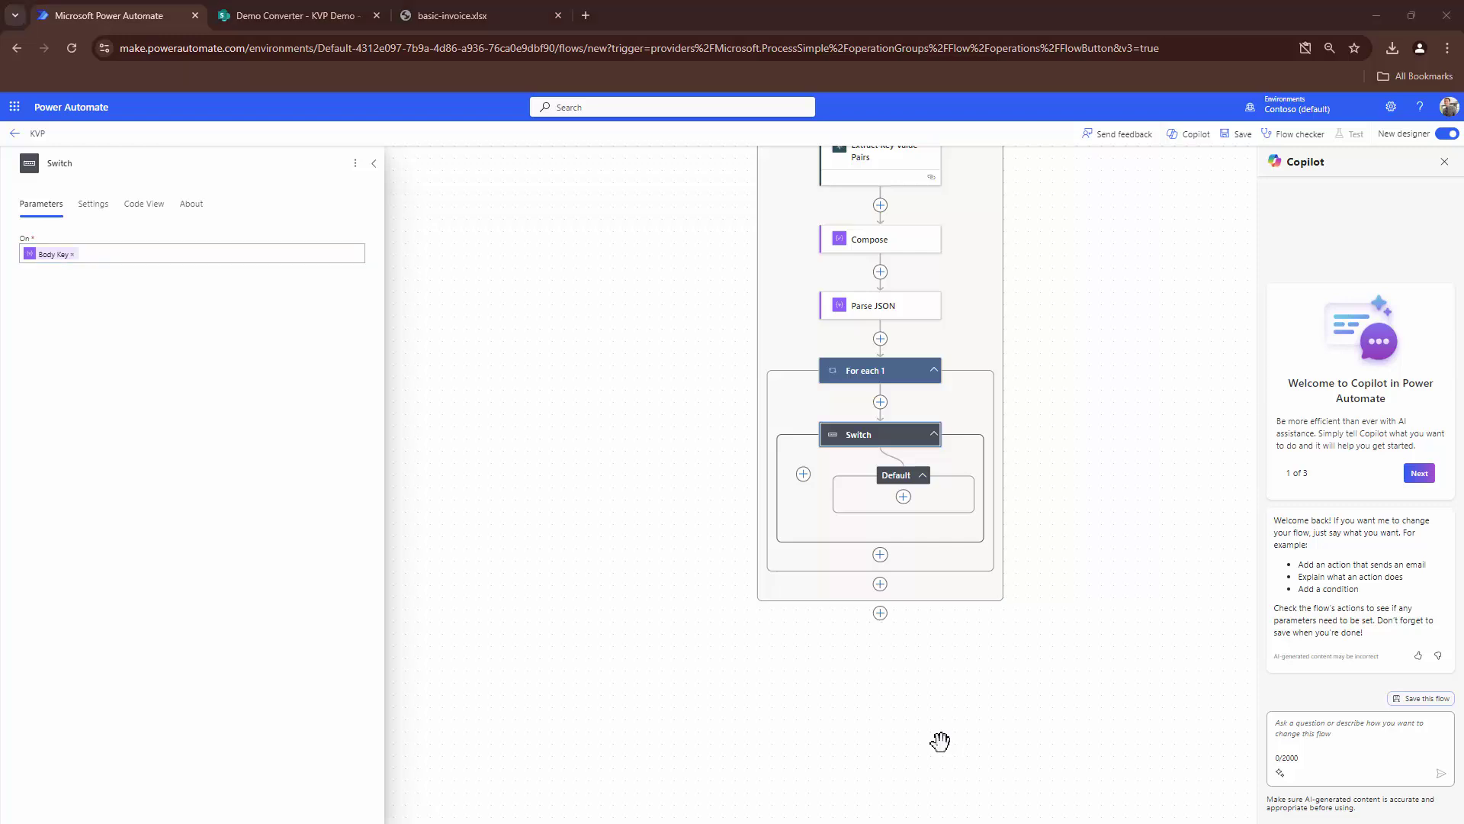
left_click(803, 473)
key("Return")
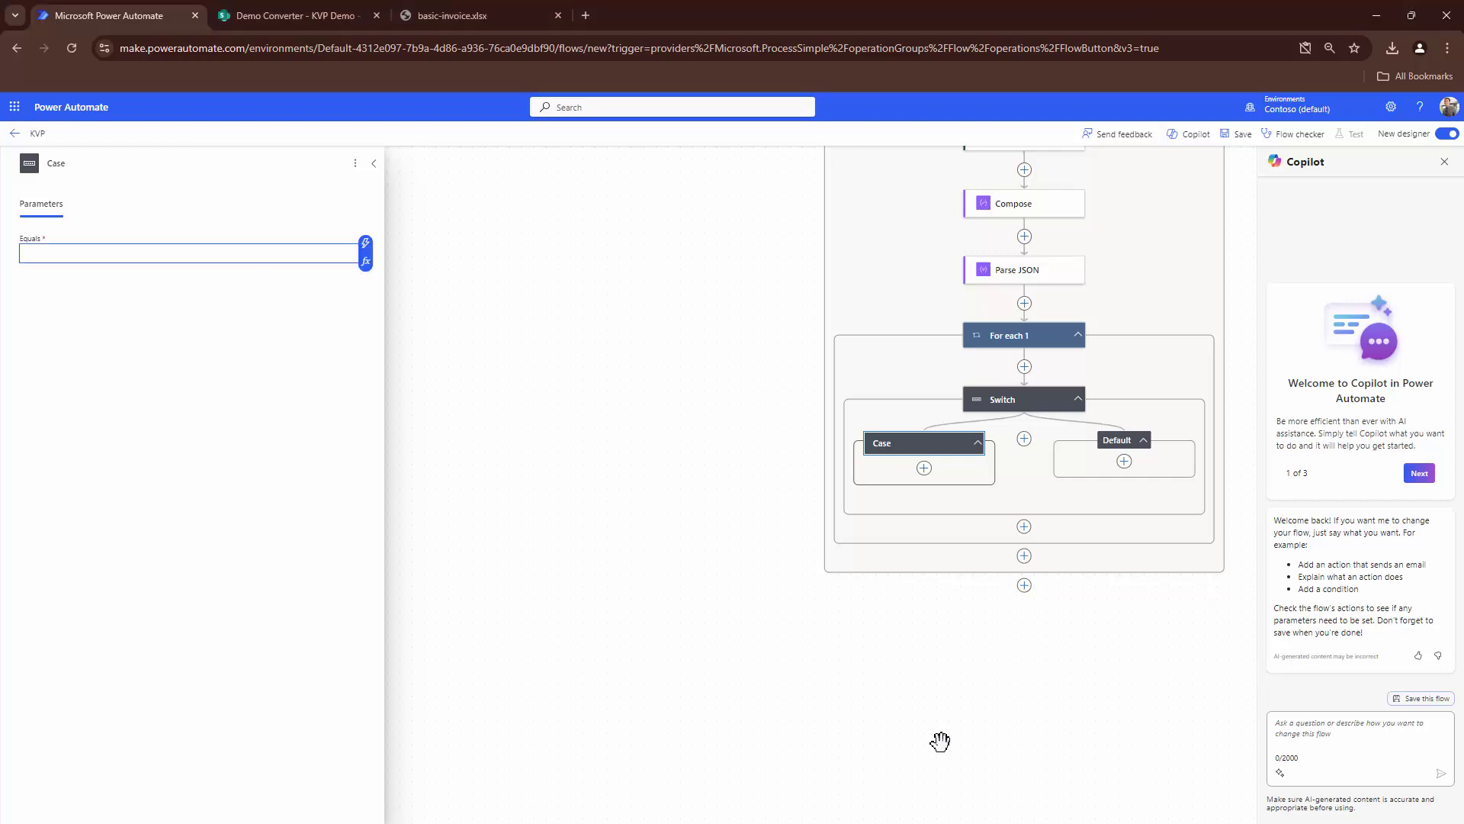
Make the Case branch match the # key copied from the Notepad JSON
key("alt+Tab")
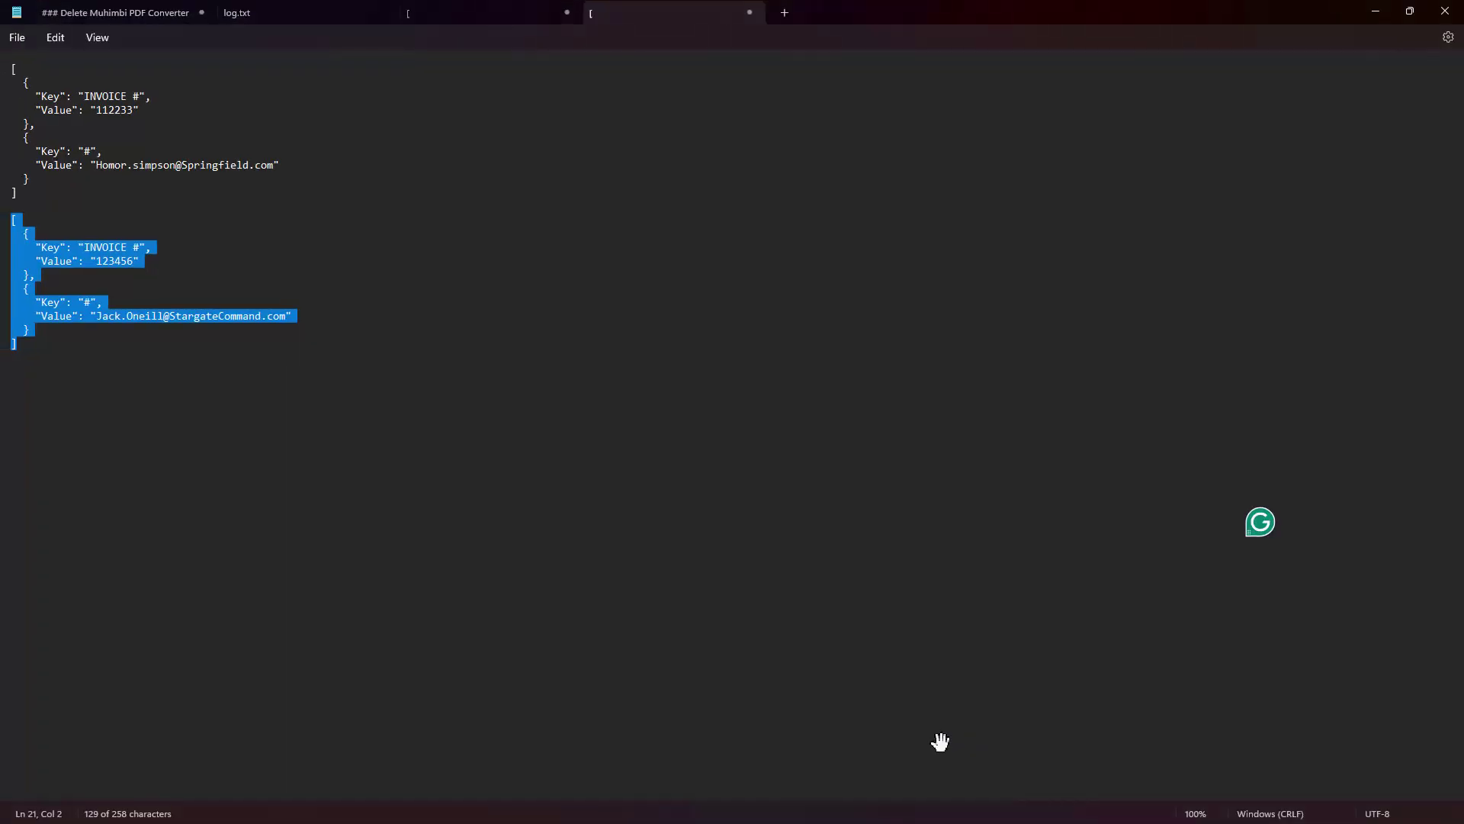
key("Down")
left_click_drag(84, 303, 90, 303)
key("ctrl+c")
key("alt+Tab")
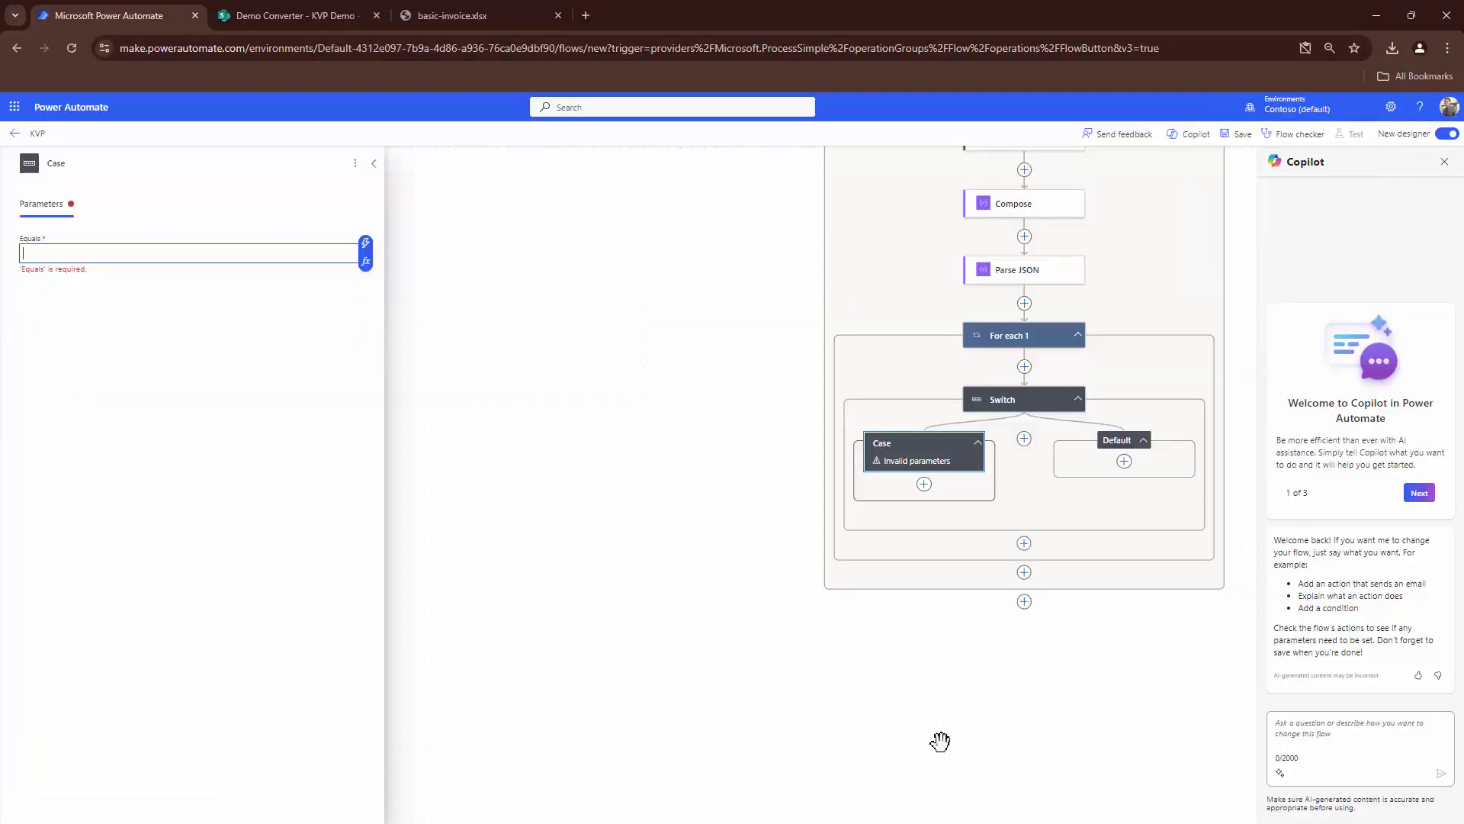
key("ctrl+v")
left_click(940, 741)
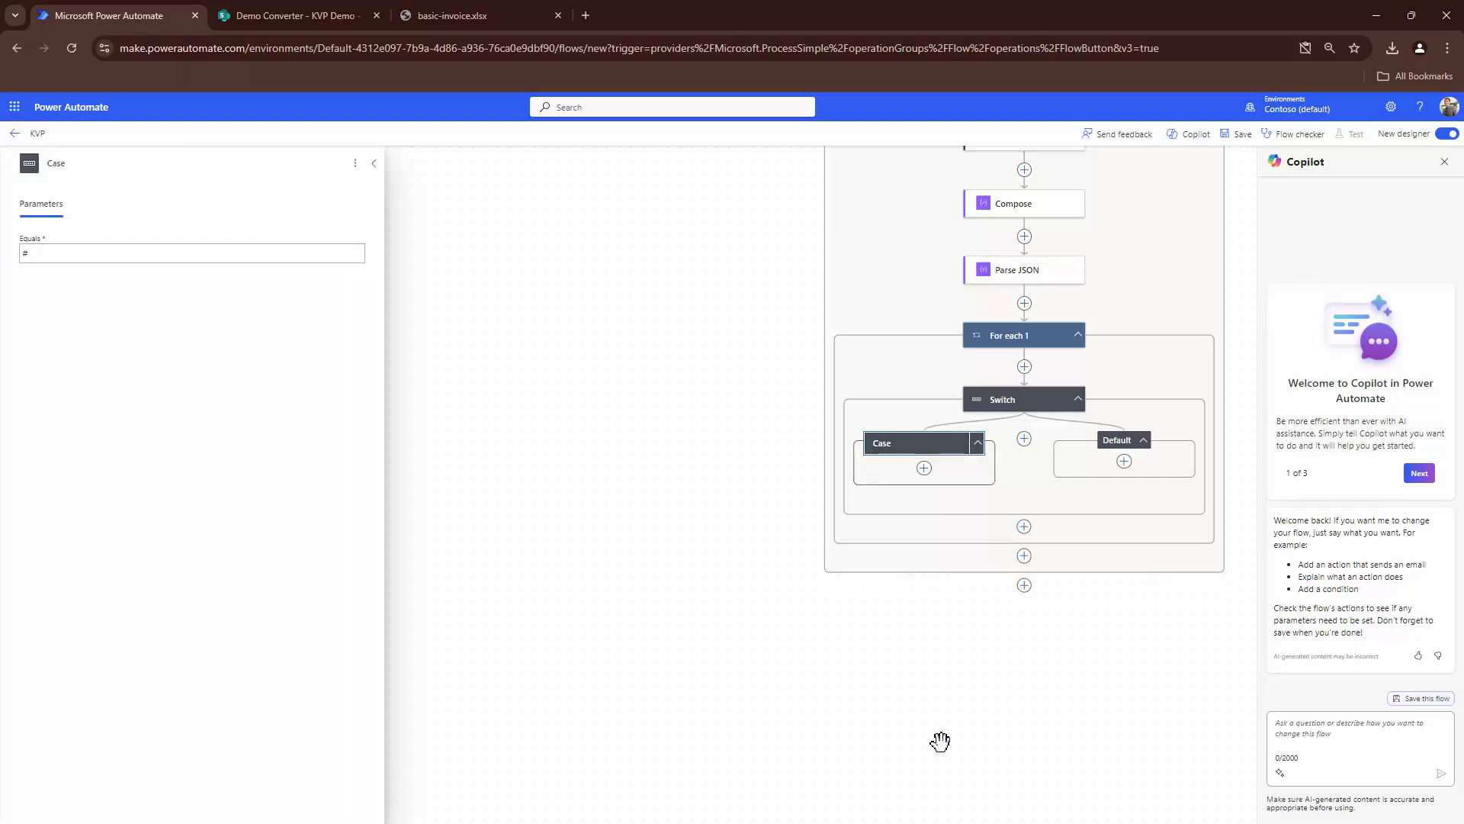
Add a Set variable action inside the Case targeting the Email variable
left_click(924, 467)
left_click(981, 468)
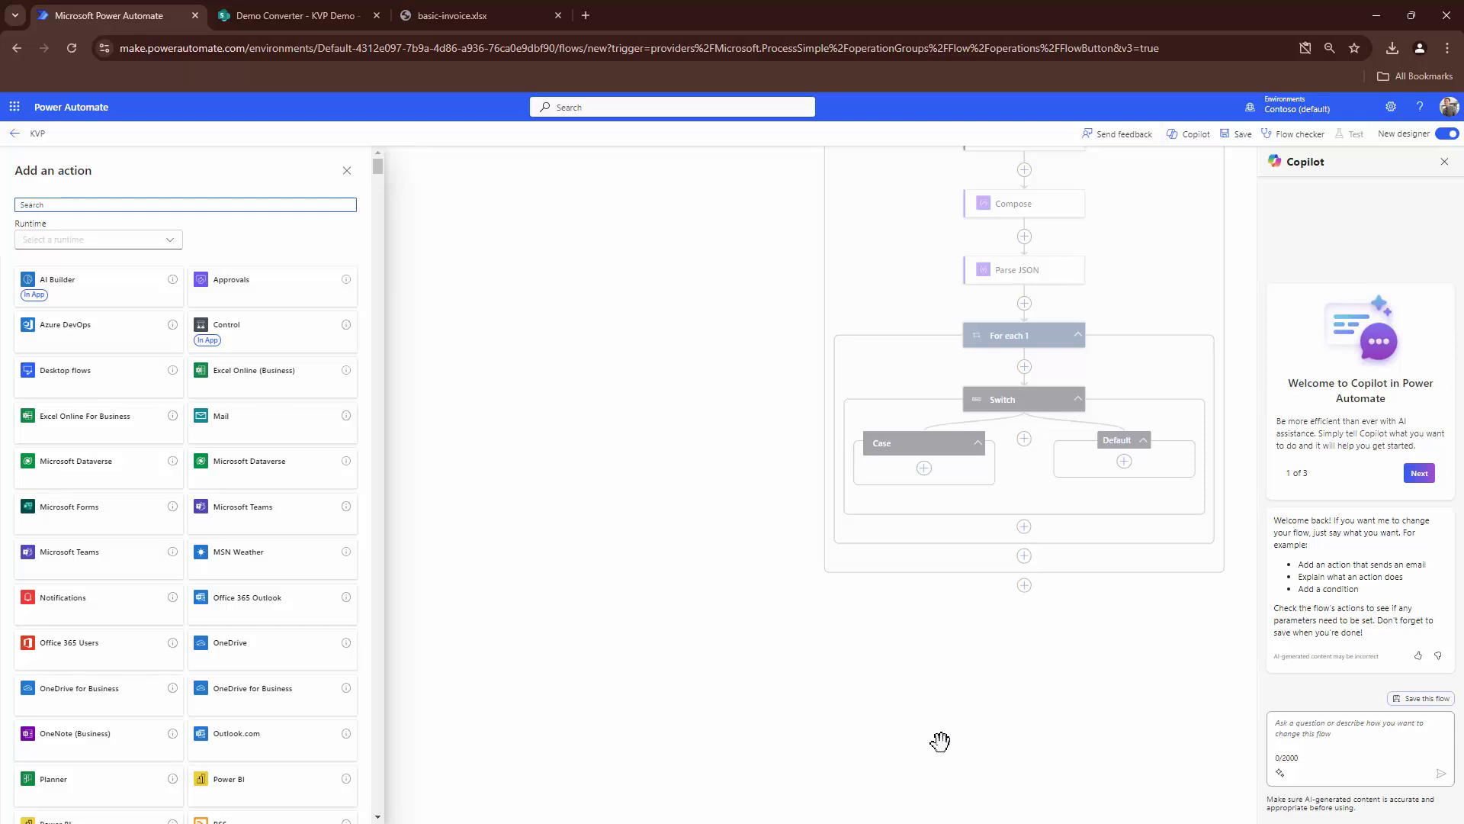
type("Set variabl")
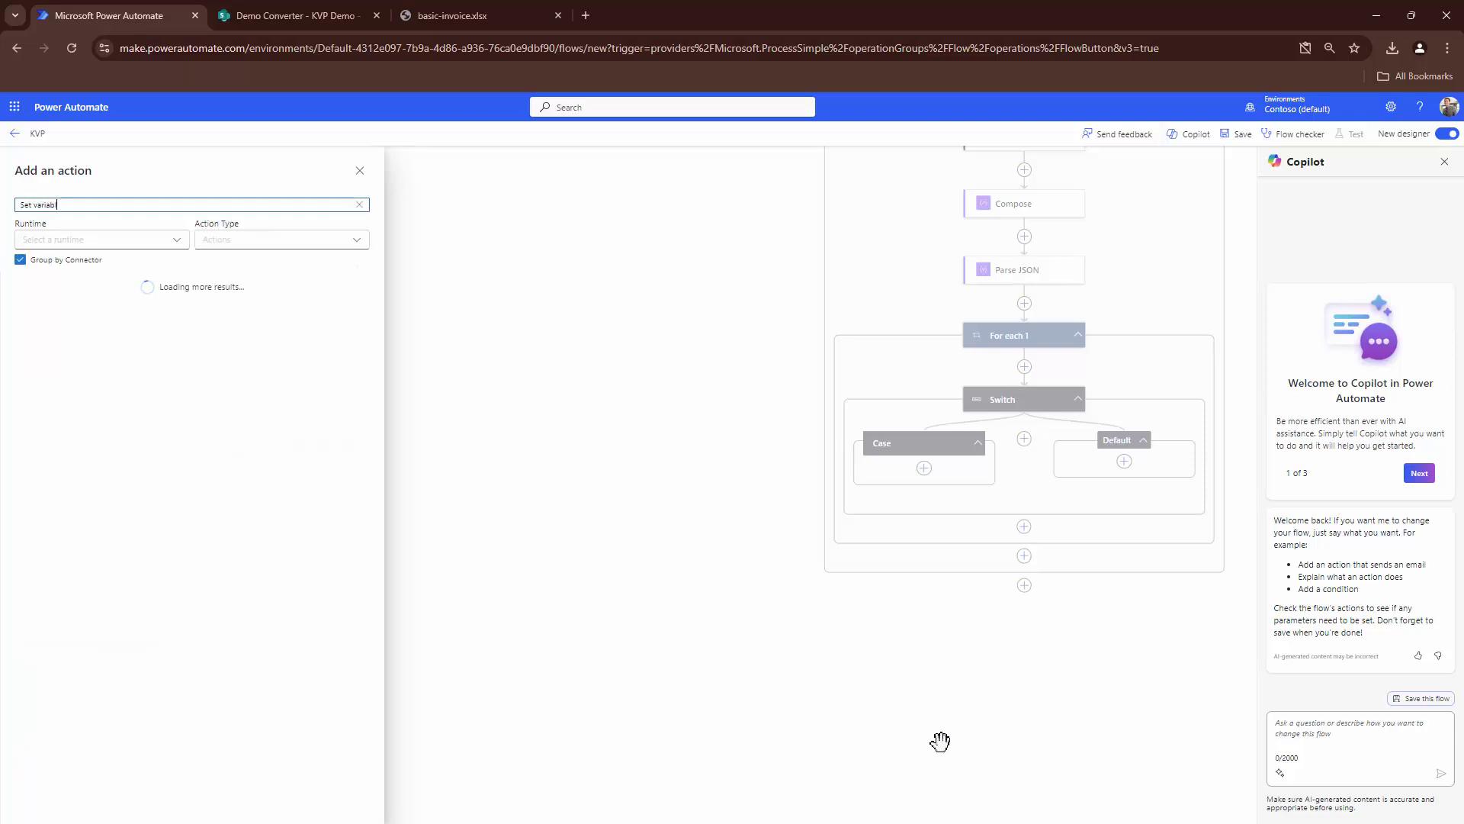
type("e")
key("Down")
key("Return")
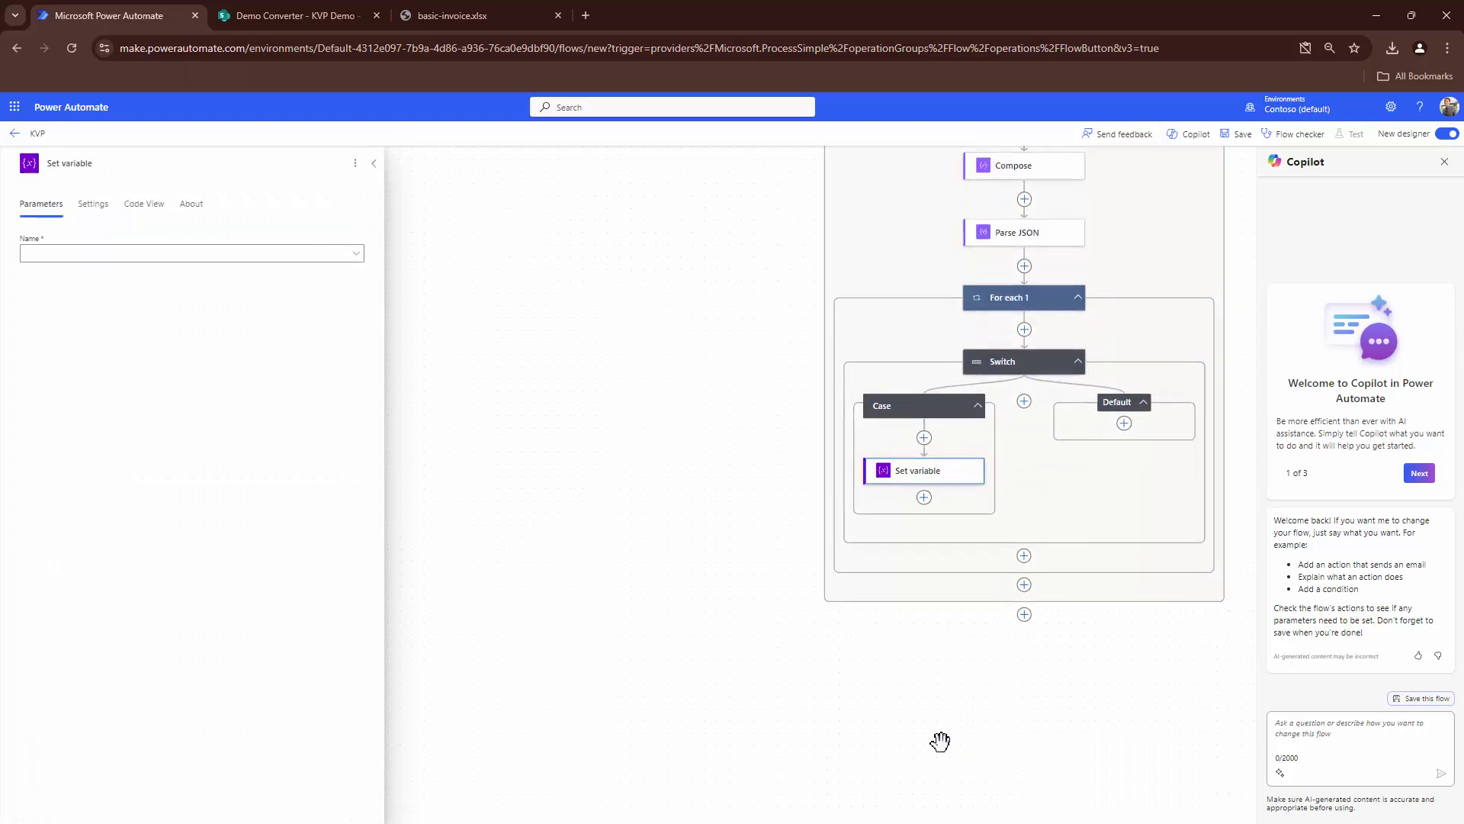
key("Tab")
key("Down")
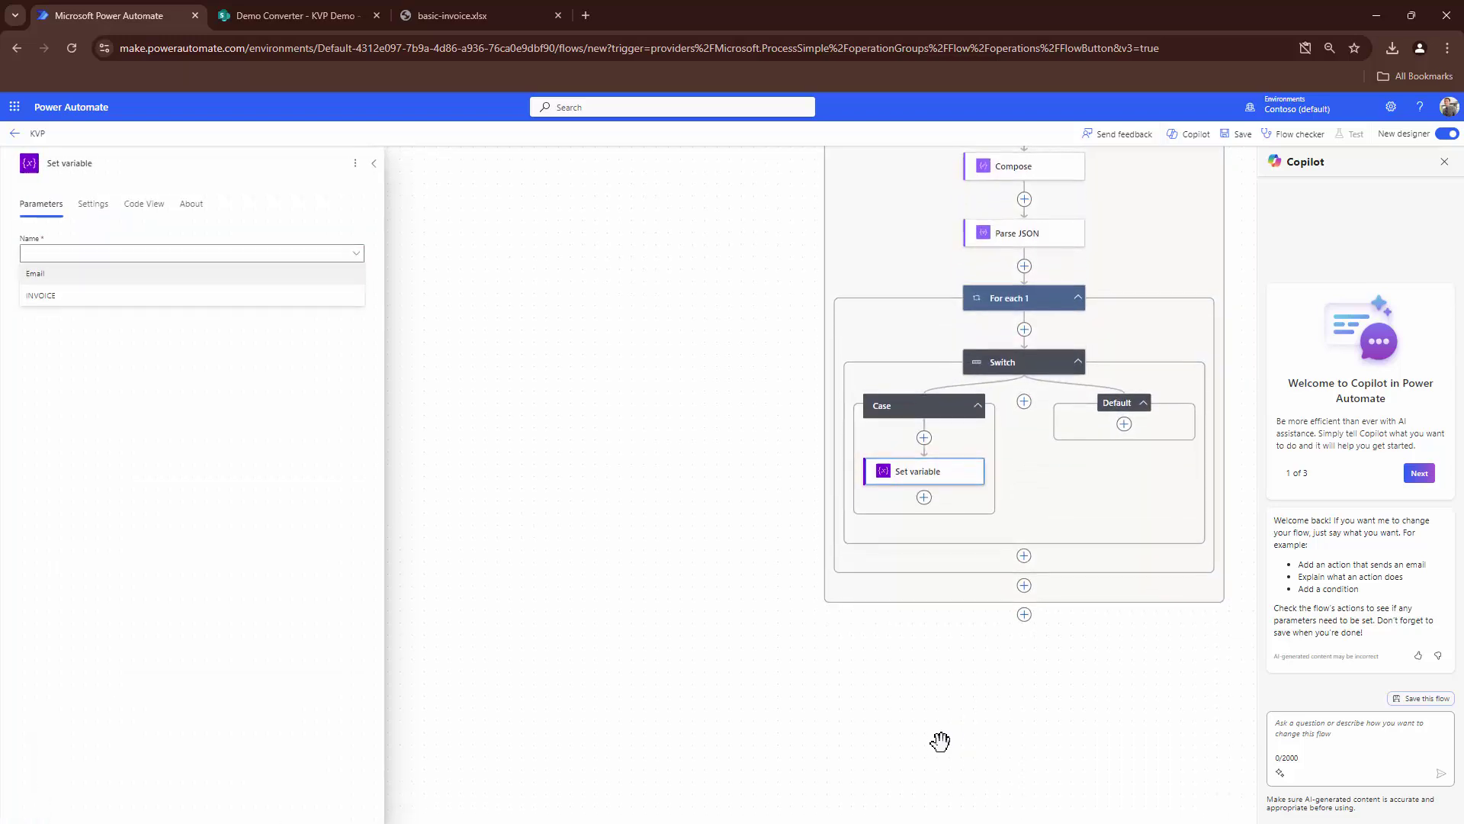
key("Return")
key("Tab")
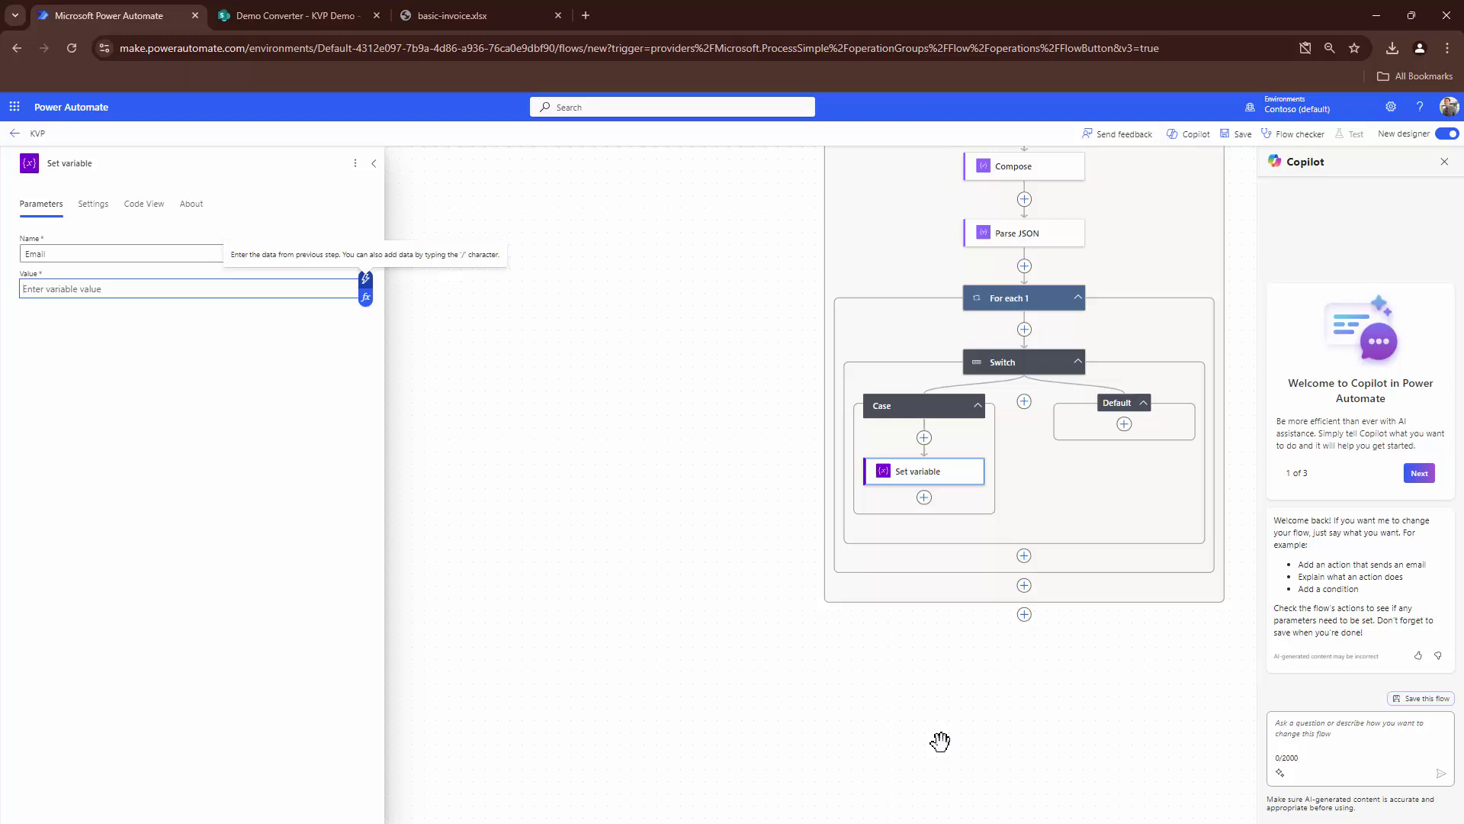
Set the Email variable's value to Body Value from dynamic content
key("alt+Tab")
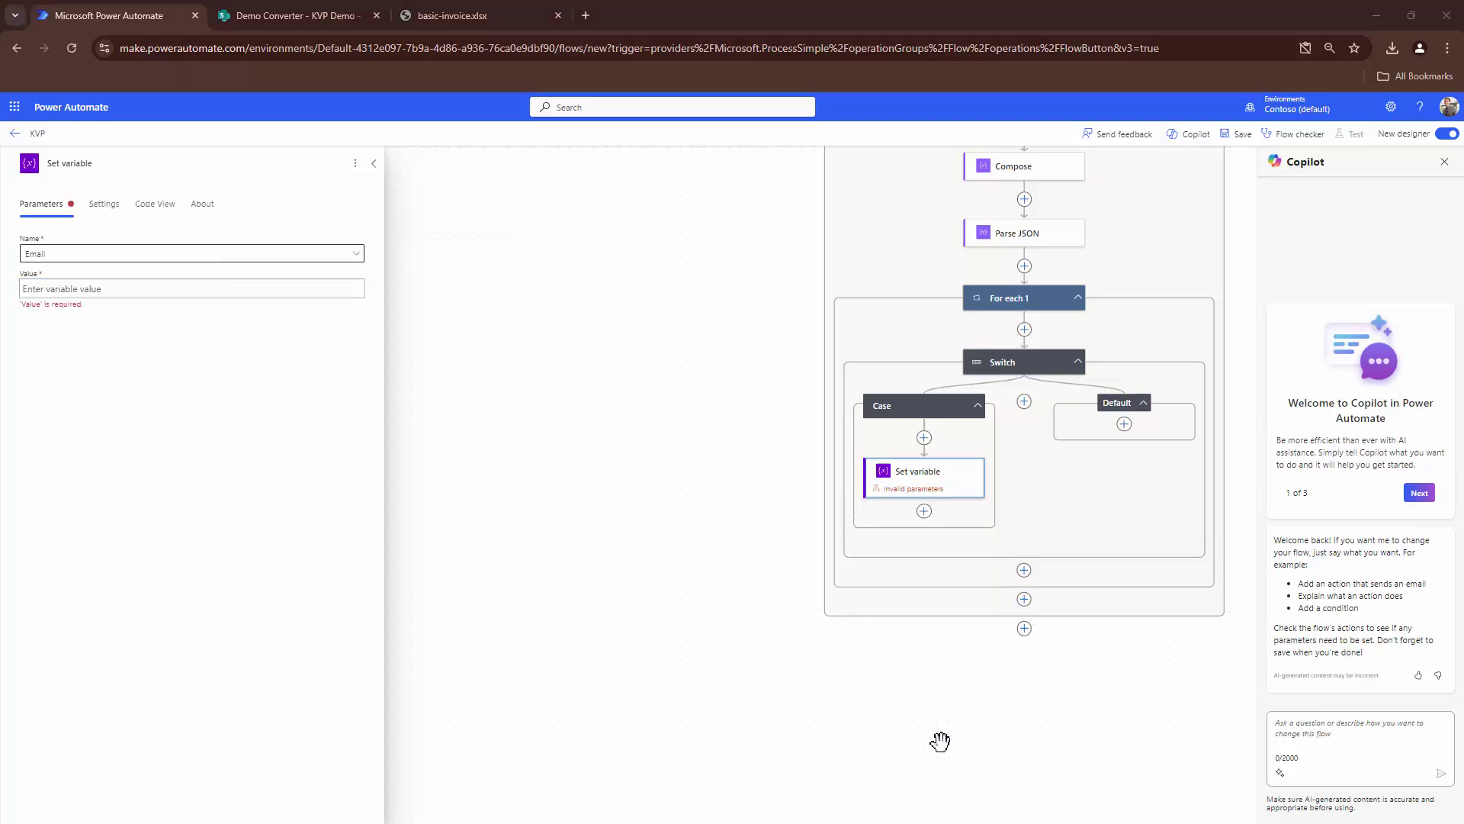
left_click(192, 289)
left_click(365, 281)
key("slash")
left_click(427, 480)
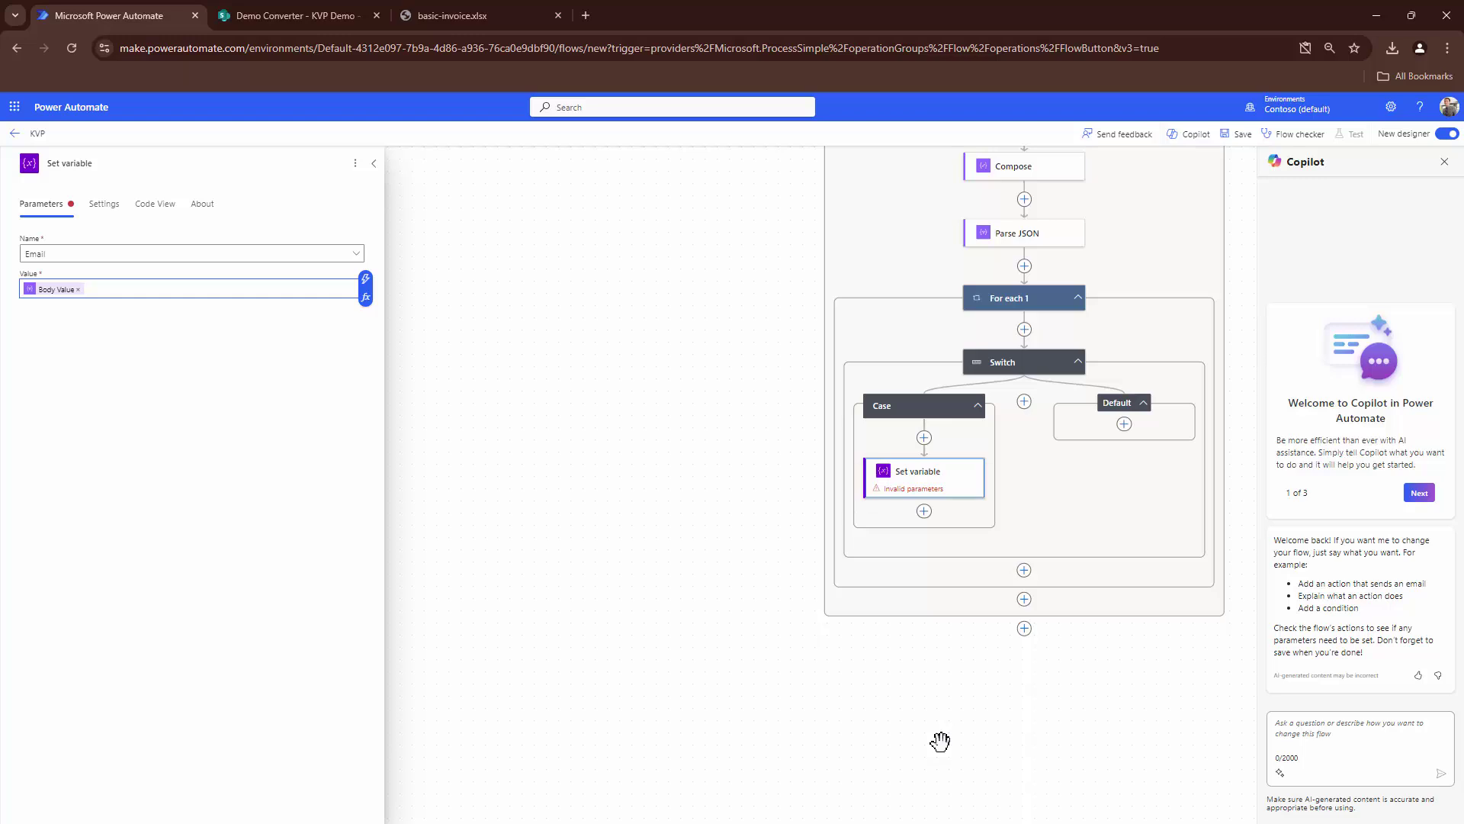
left_click(941, 741)
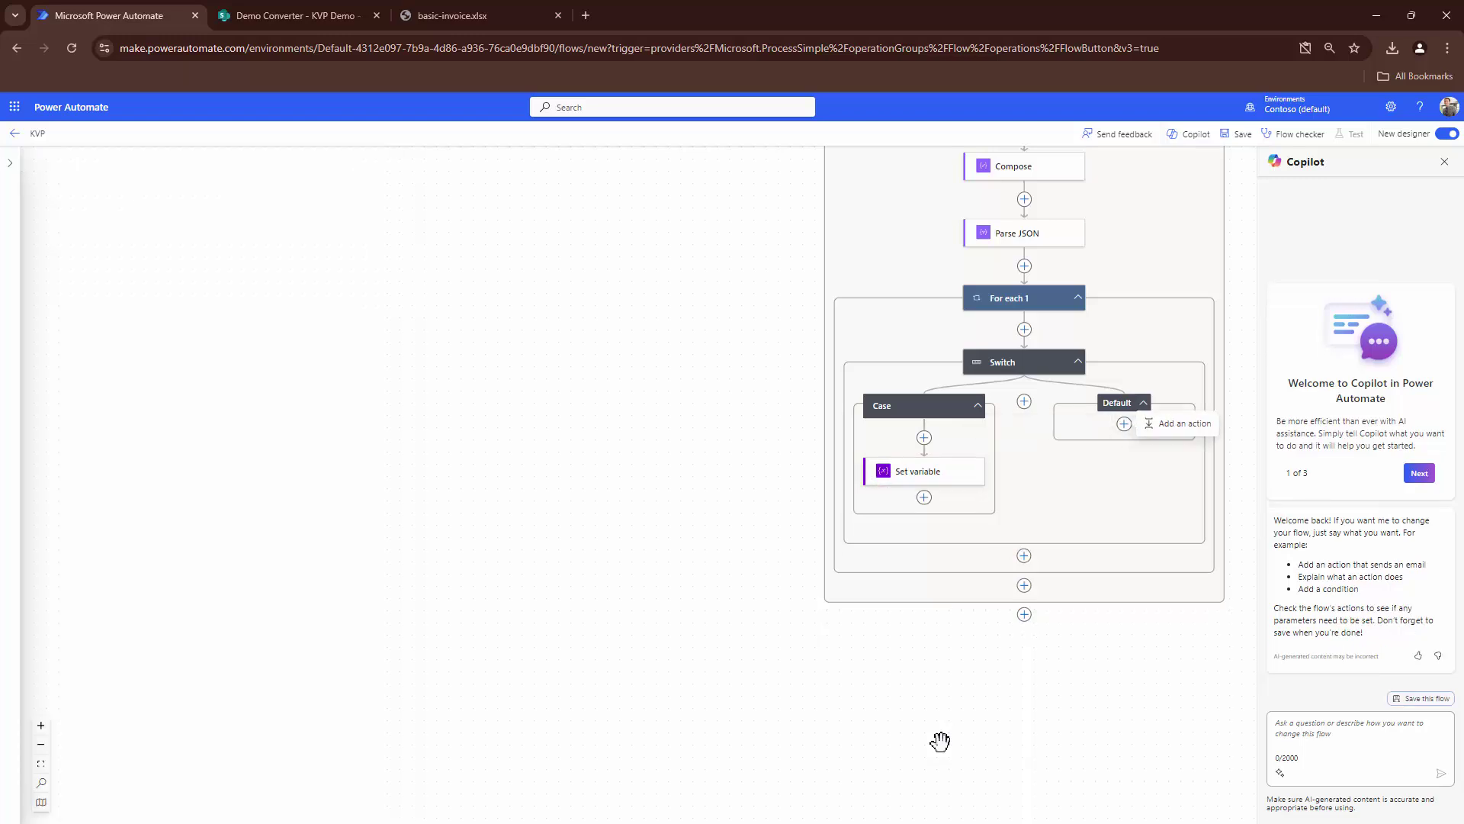
Add a Case 2 branch to the Switch matching INVOICE #, copied from the Notepad JSON
left_click(1024, 402)
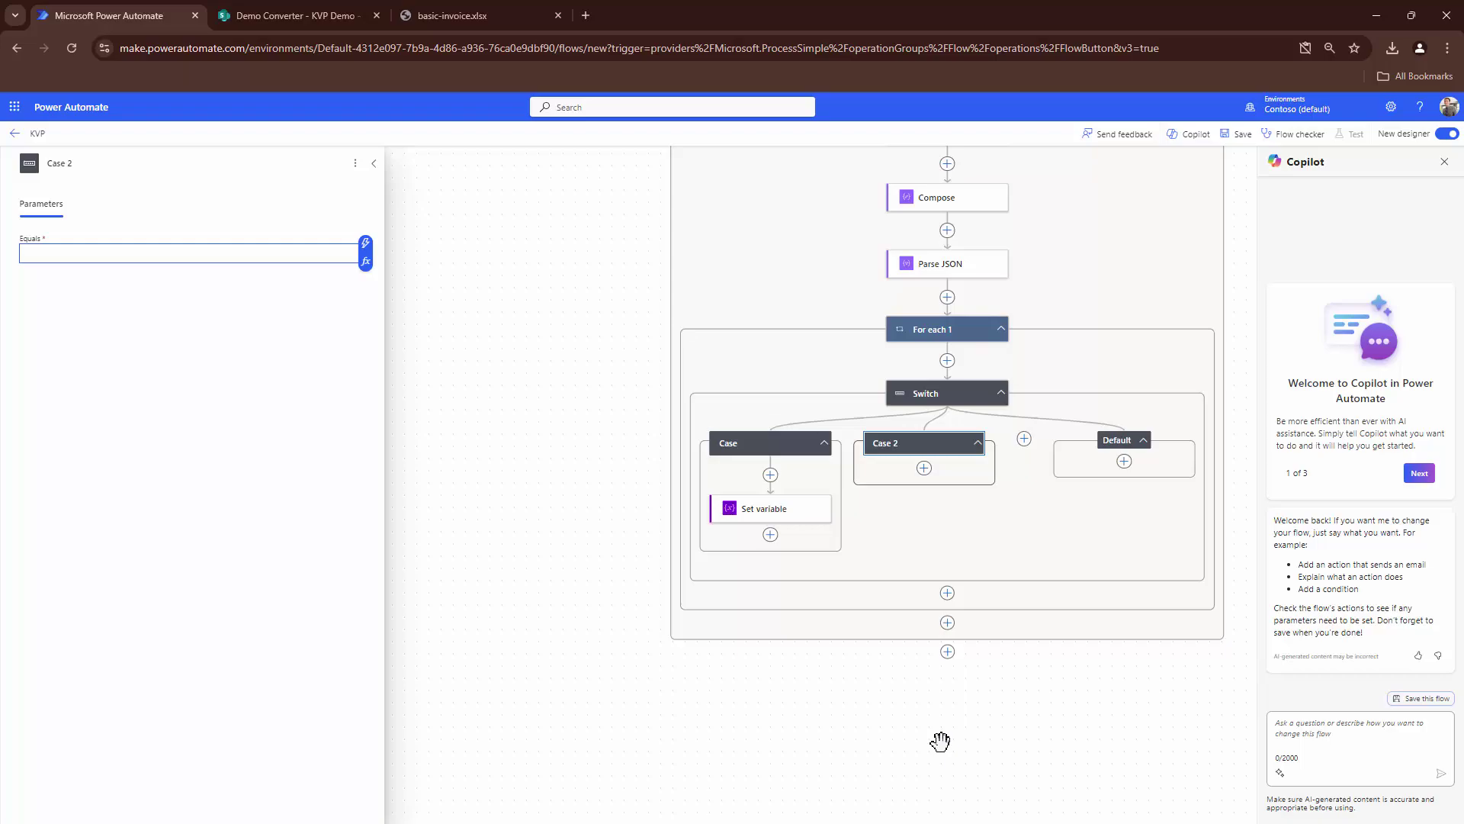
key("alt+Tab")
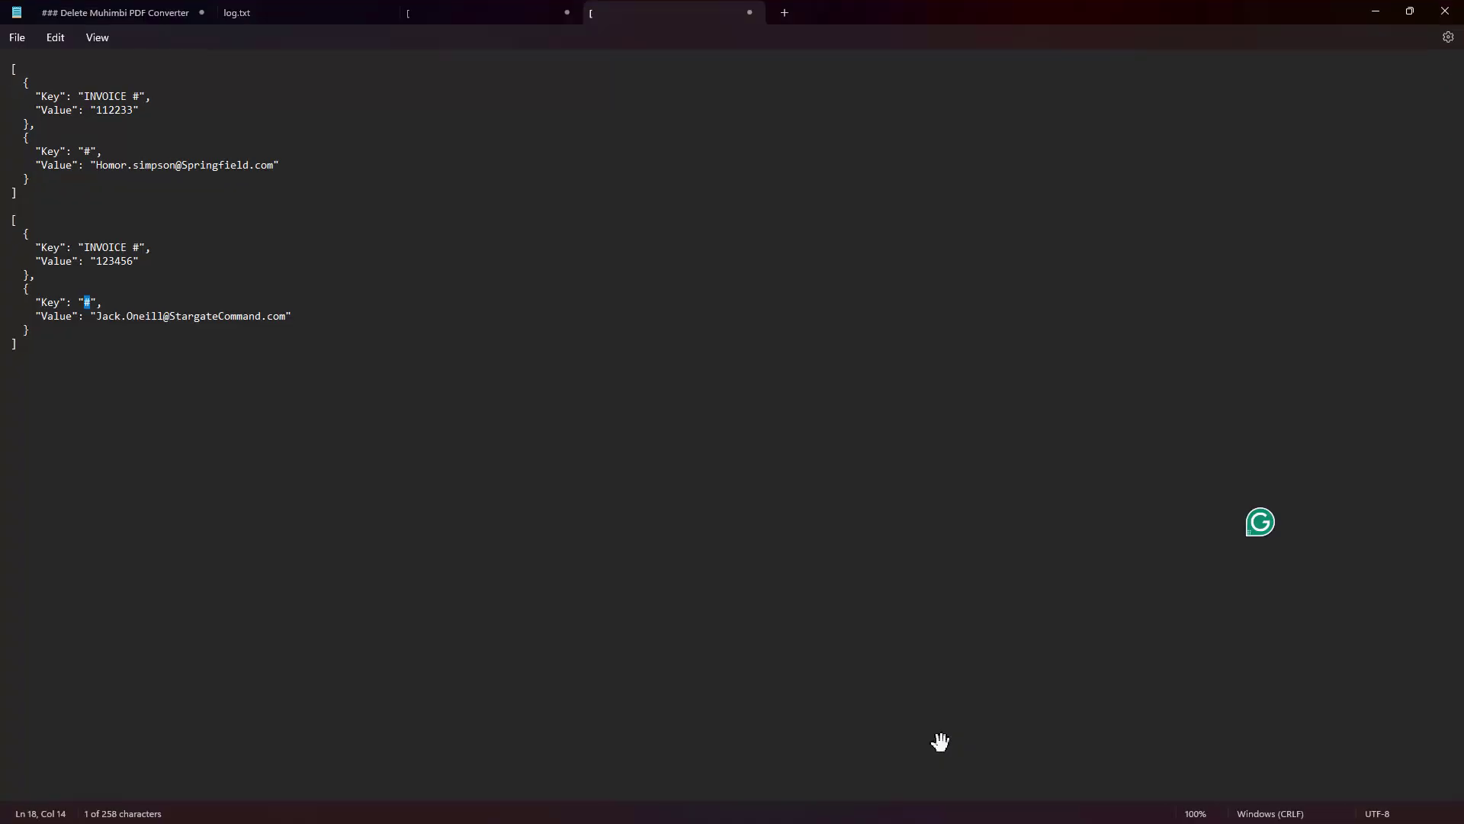
left_click_drag(84, 247, 140, 247)
key("ctrl+c")
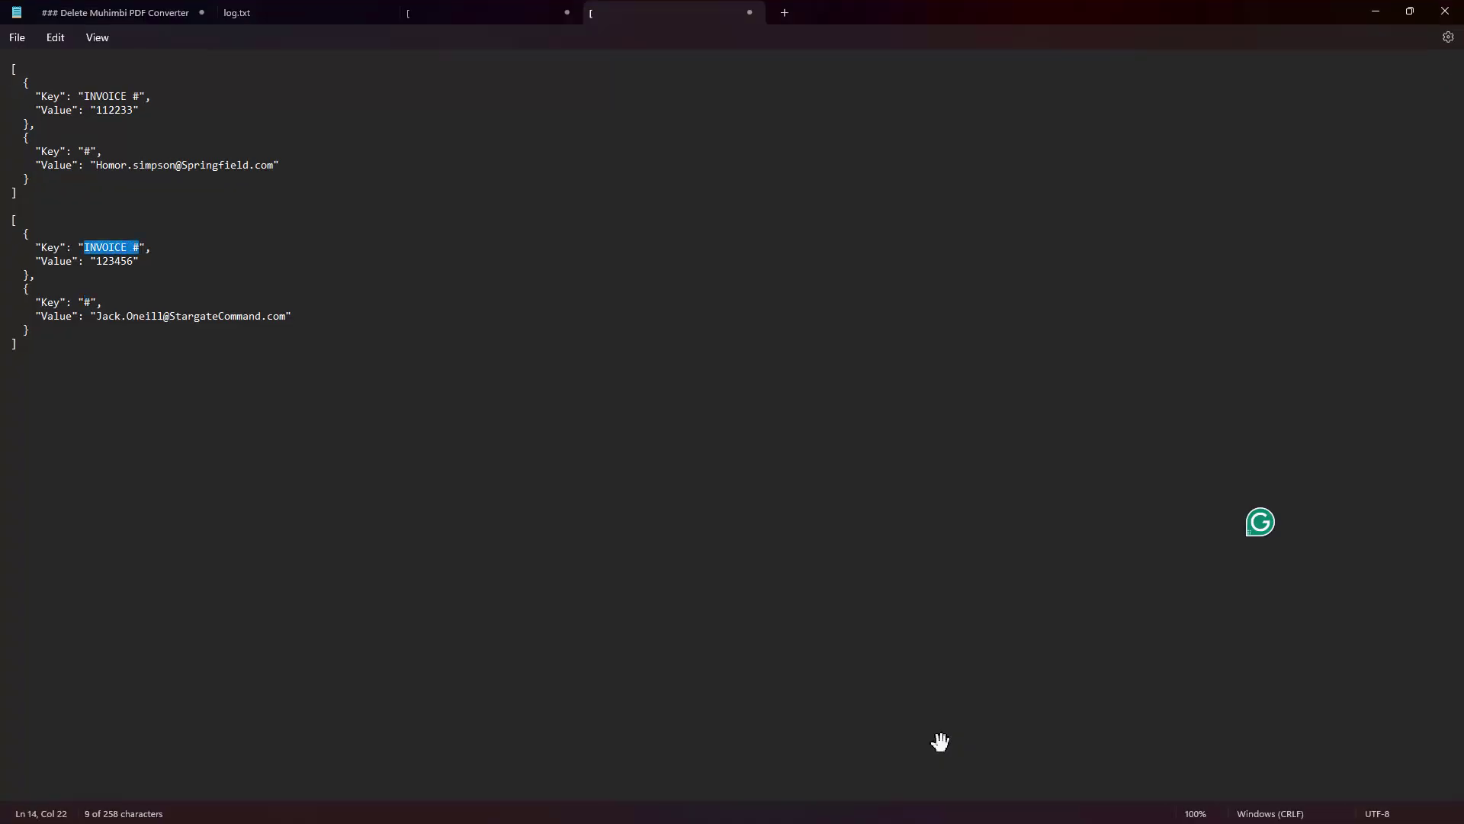
key("alt+Tab")
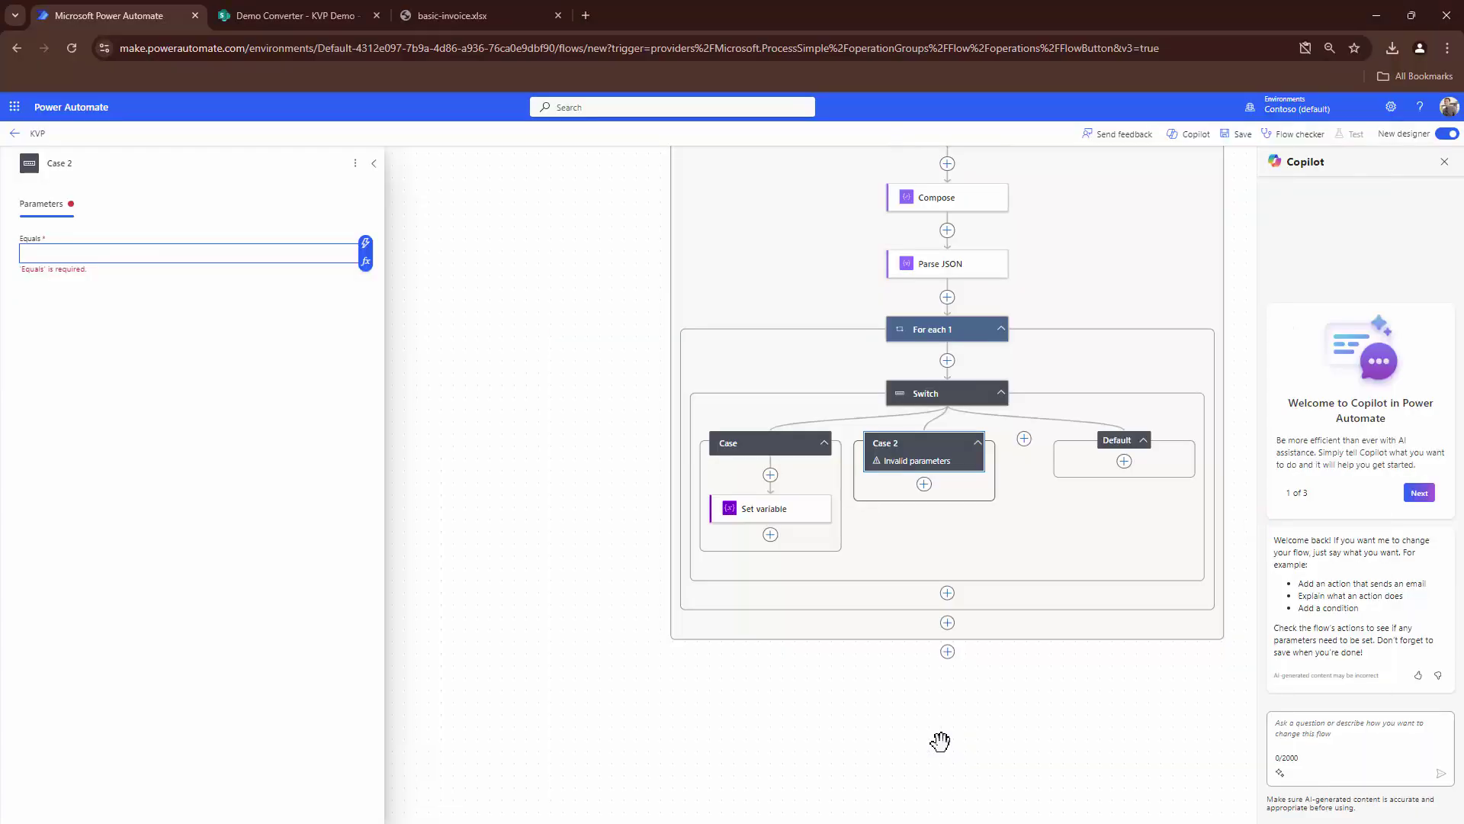
key("ctrl+v")
left_click(940, 742)
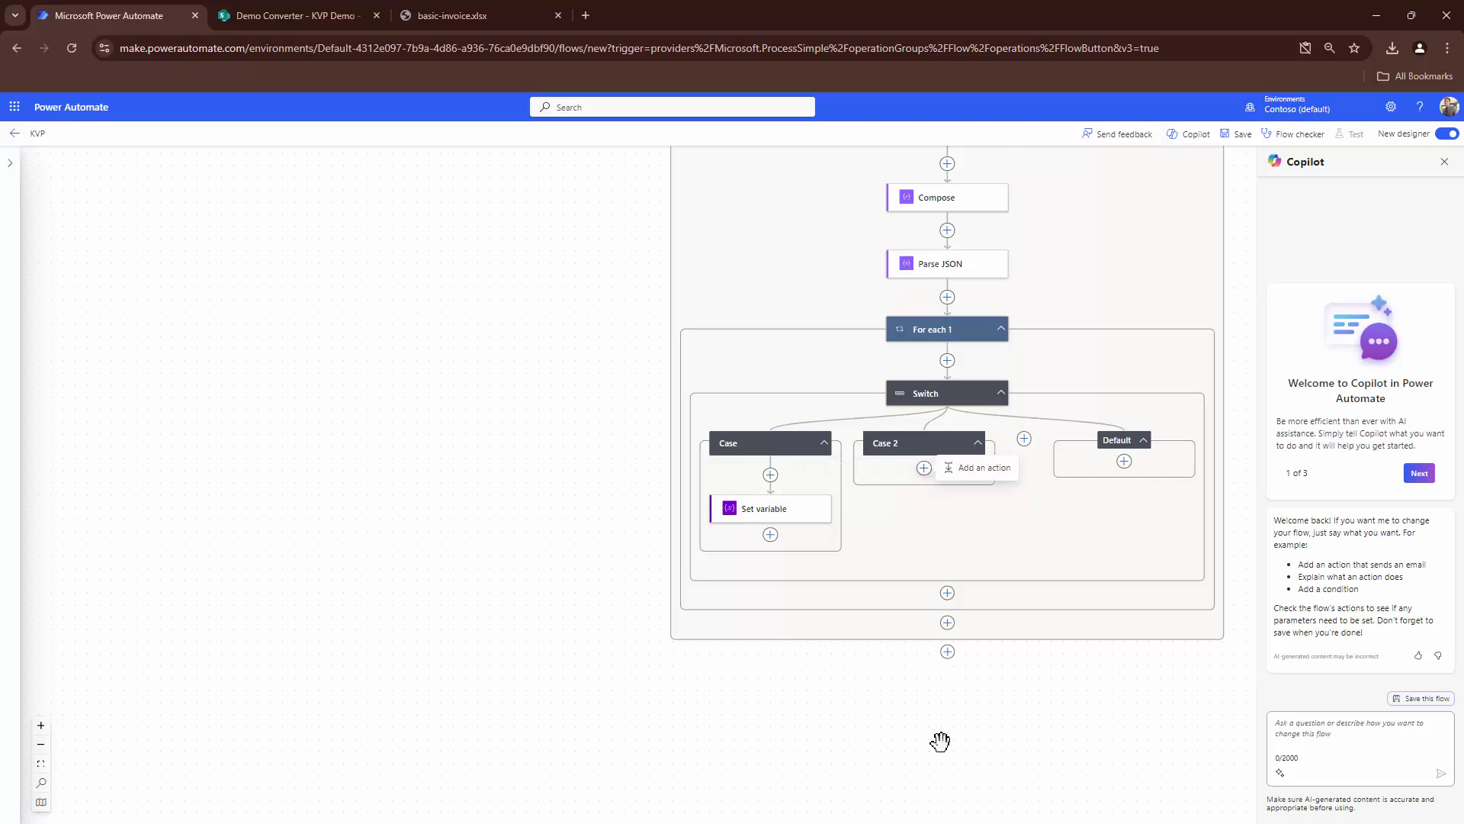
Add a Set variable step under Case 2 assigning Body Value to INVOICE
type("set")
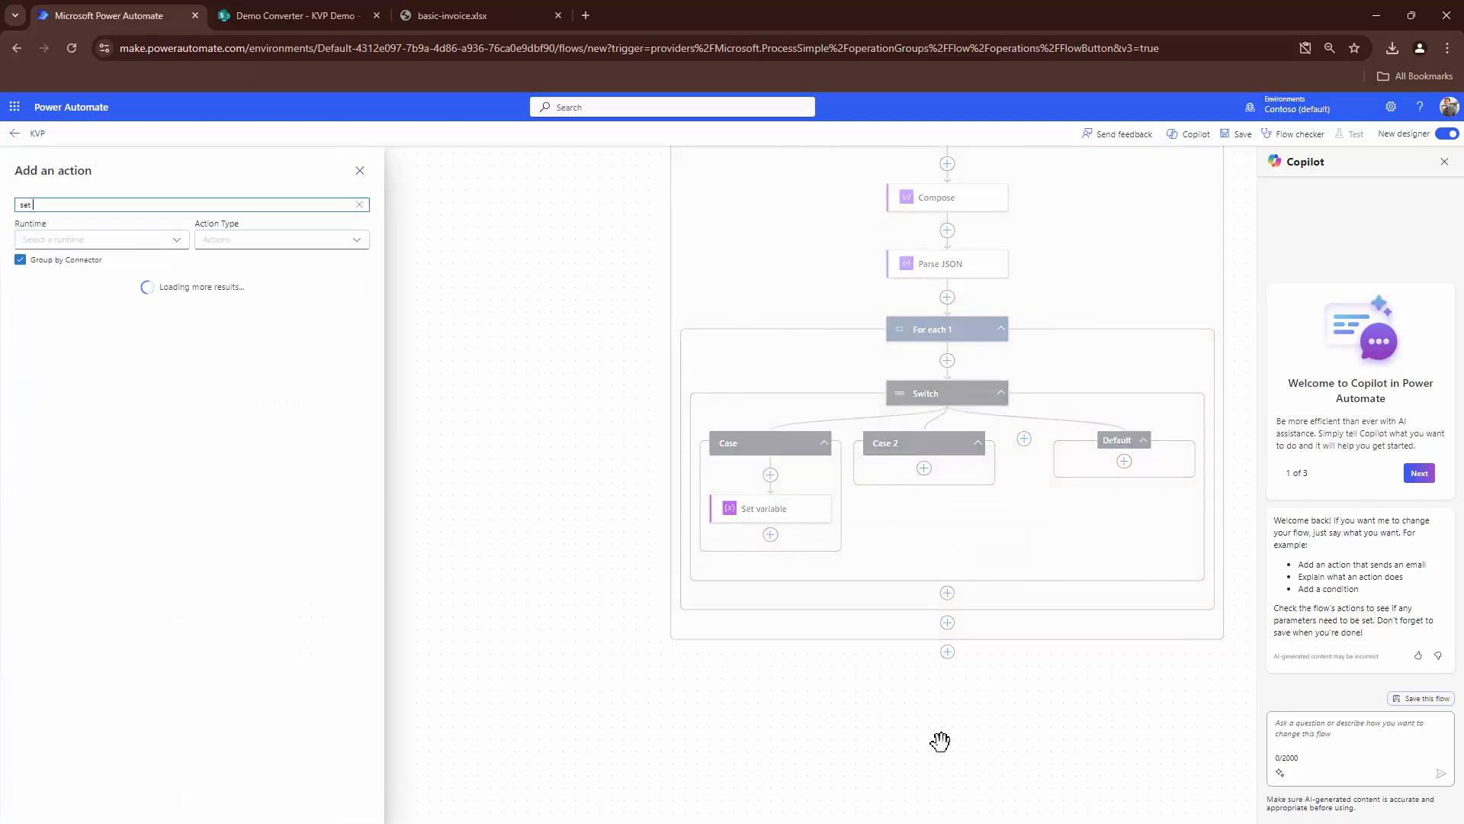
type(" var")
left_click(153, 588)
left_click(192, 253)
left_click(153, 296)
left_click(153, 289)
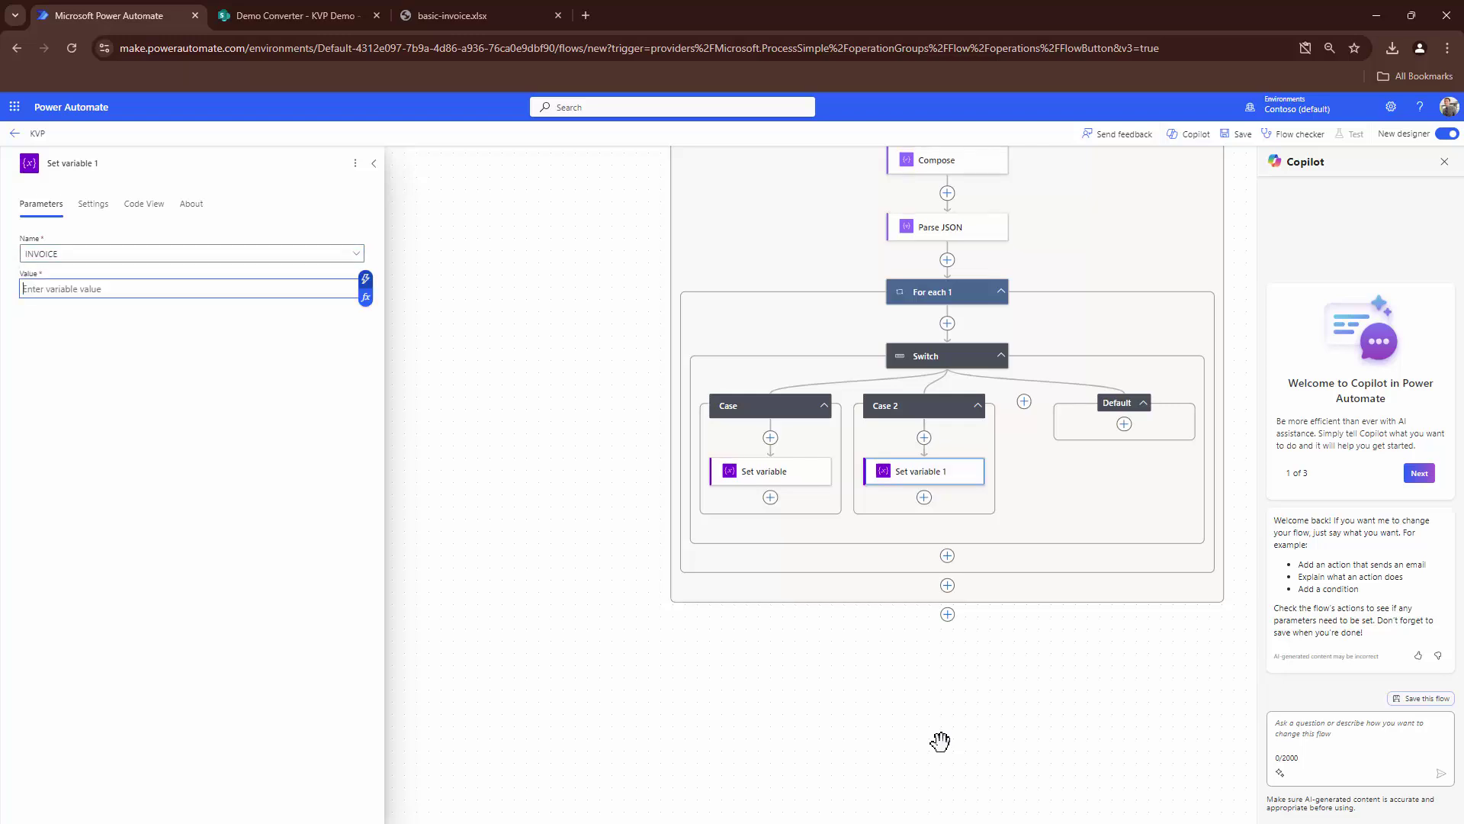
left_click(365, 279)
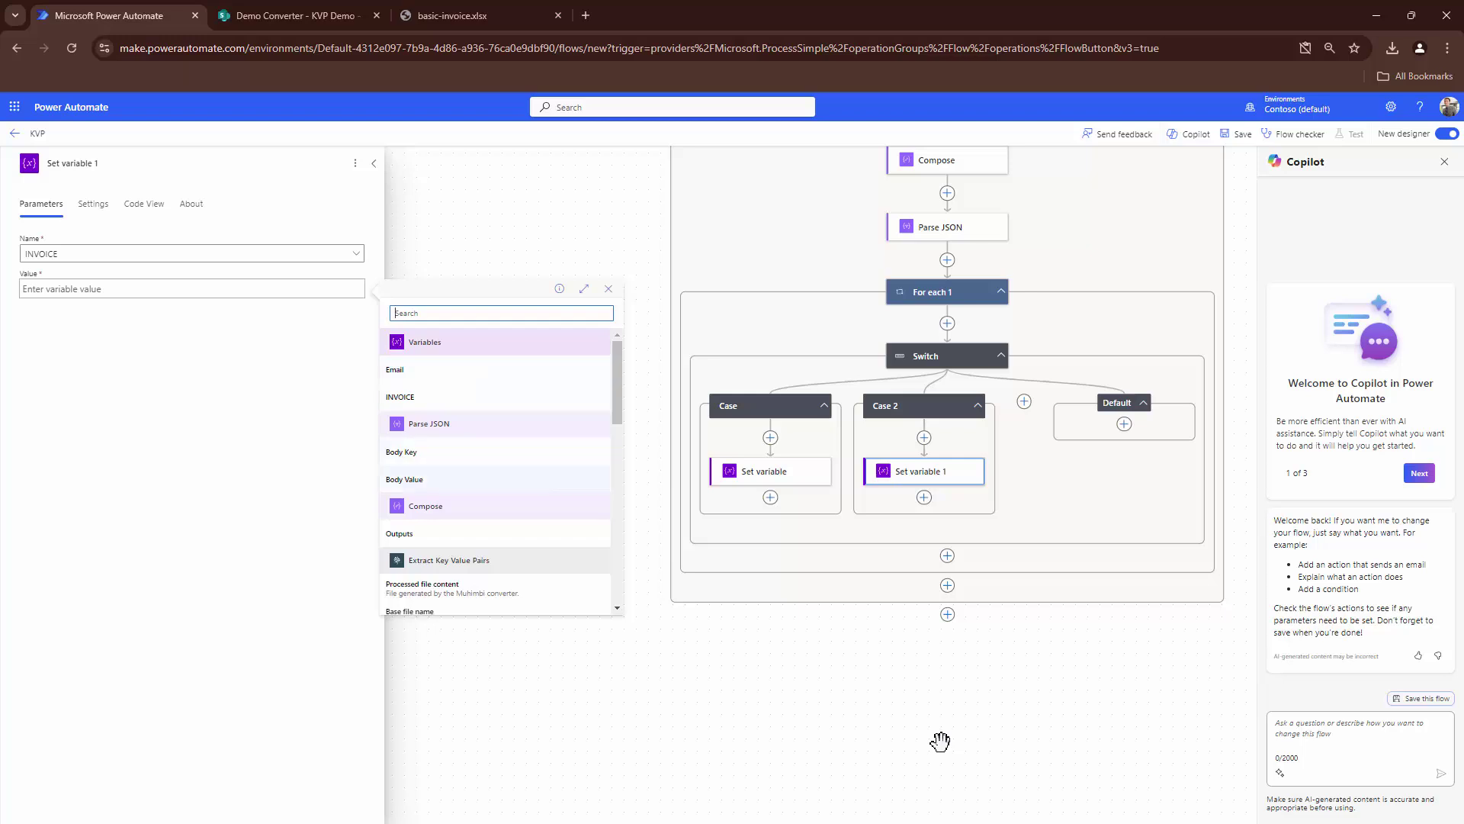
key("Return")
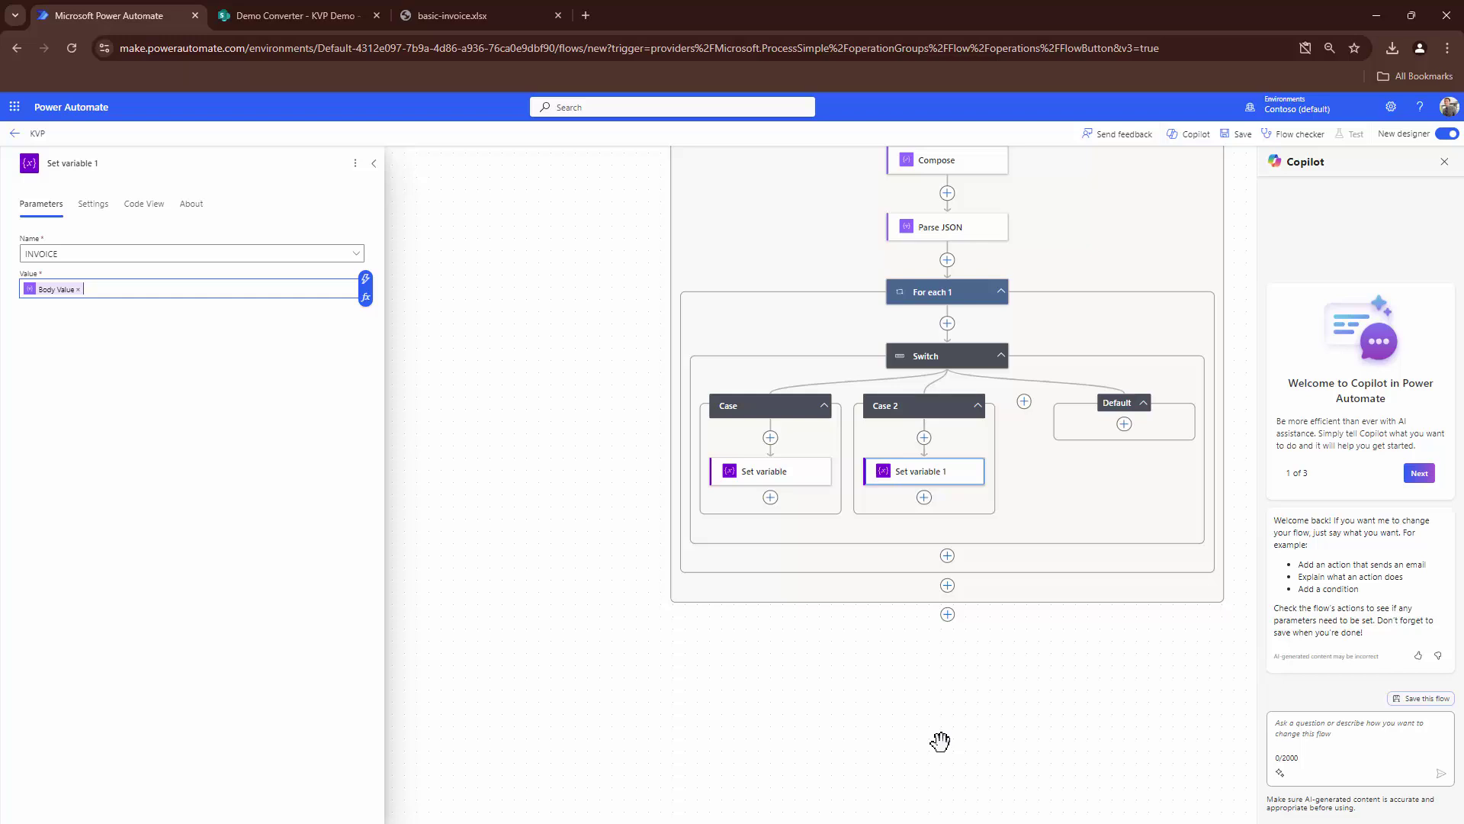
left_click(947, 585)
left_click(1002, 586)
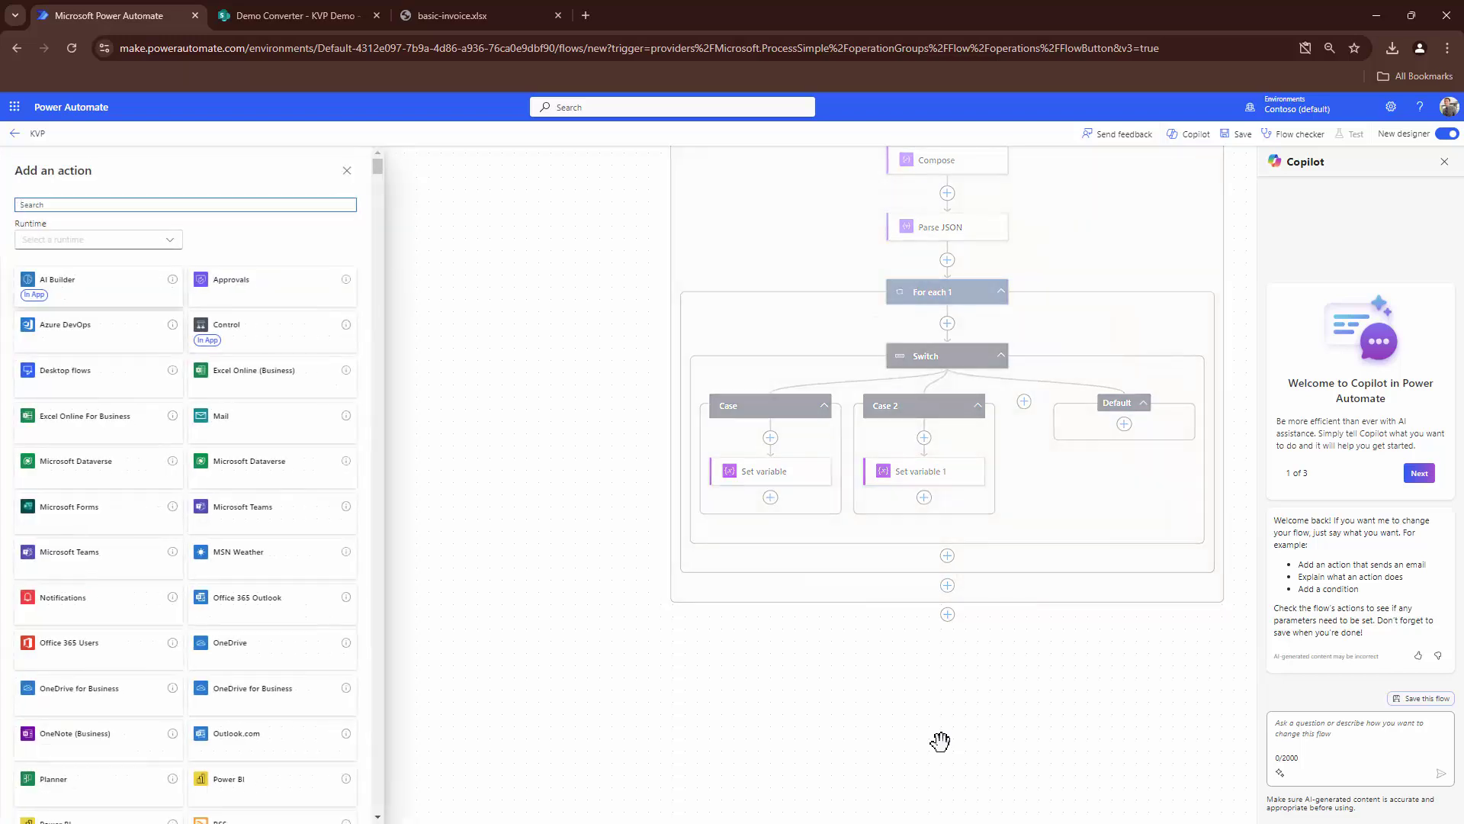
type("u")
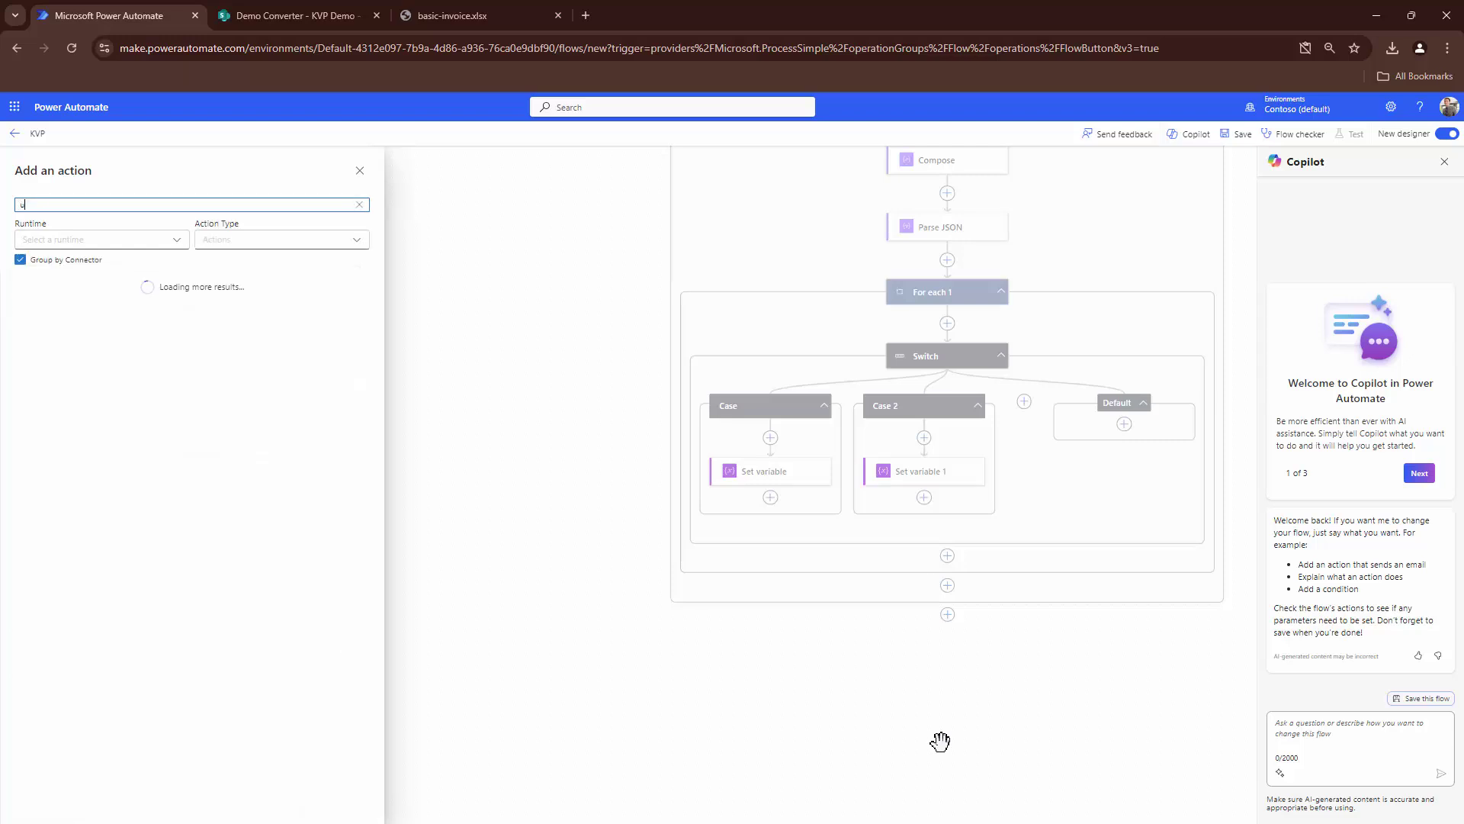
type("pdate file")
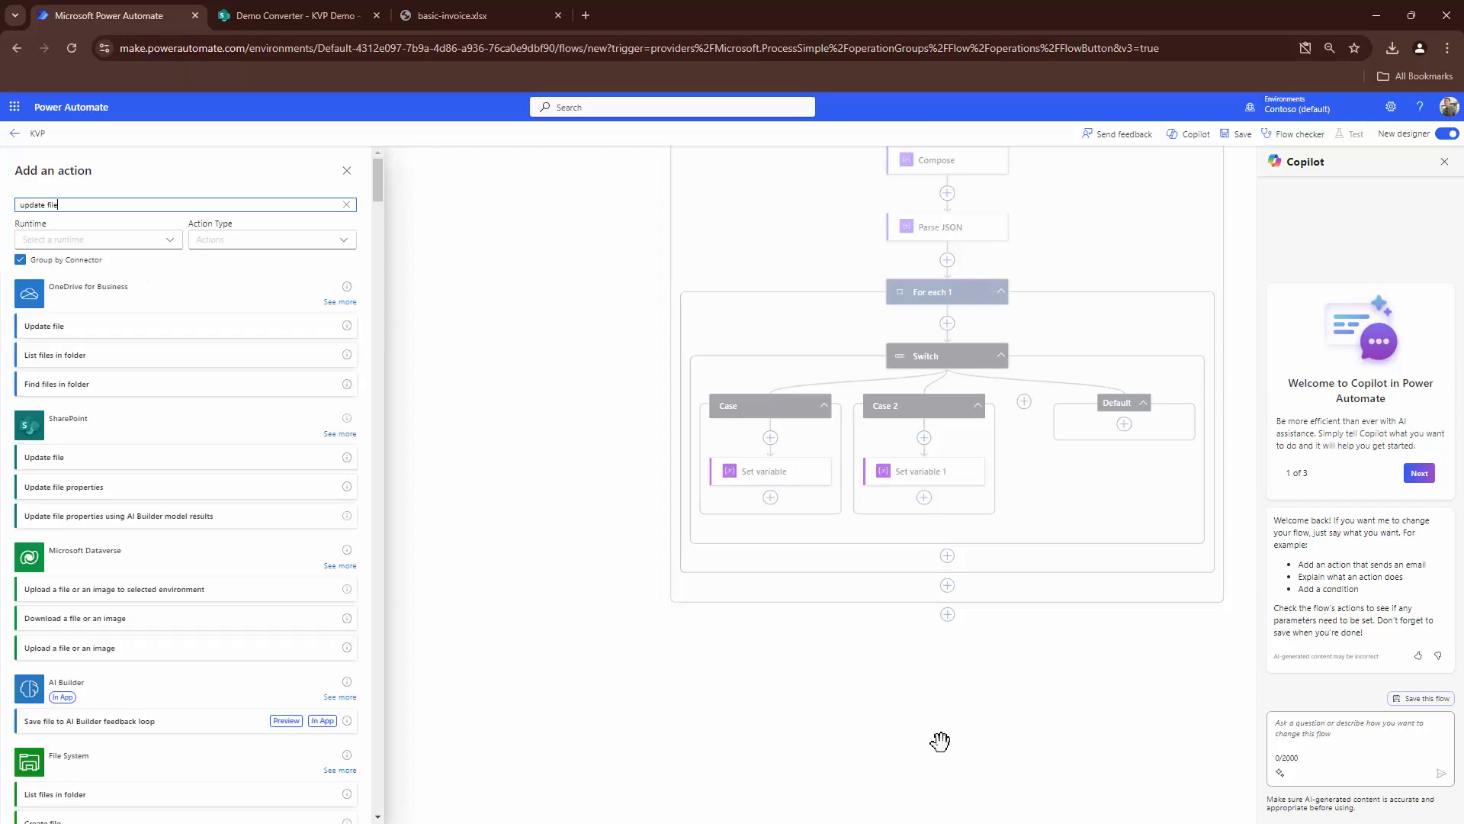
left_click(185, 458)
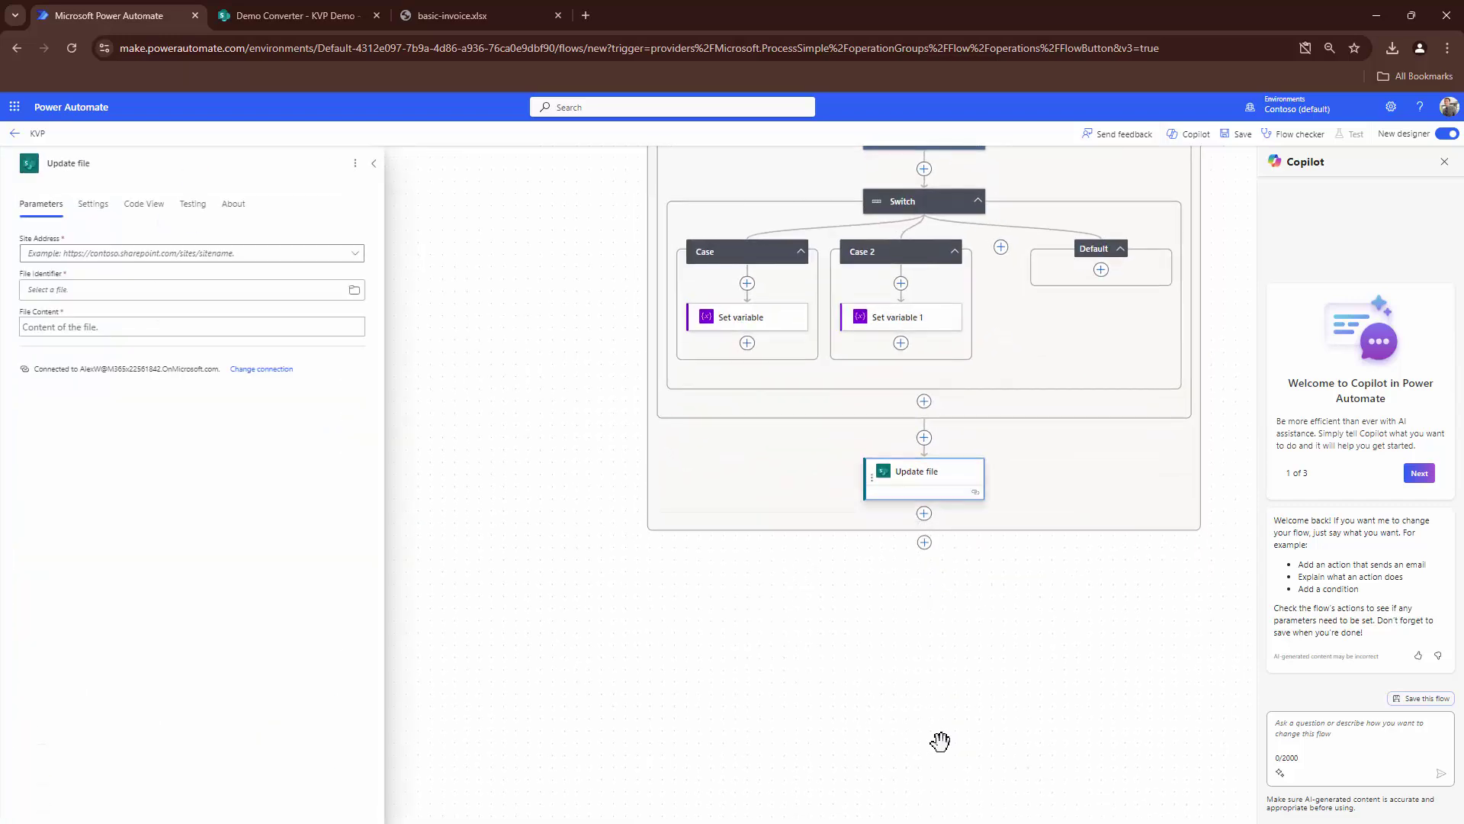
key("Delete")
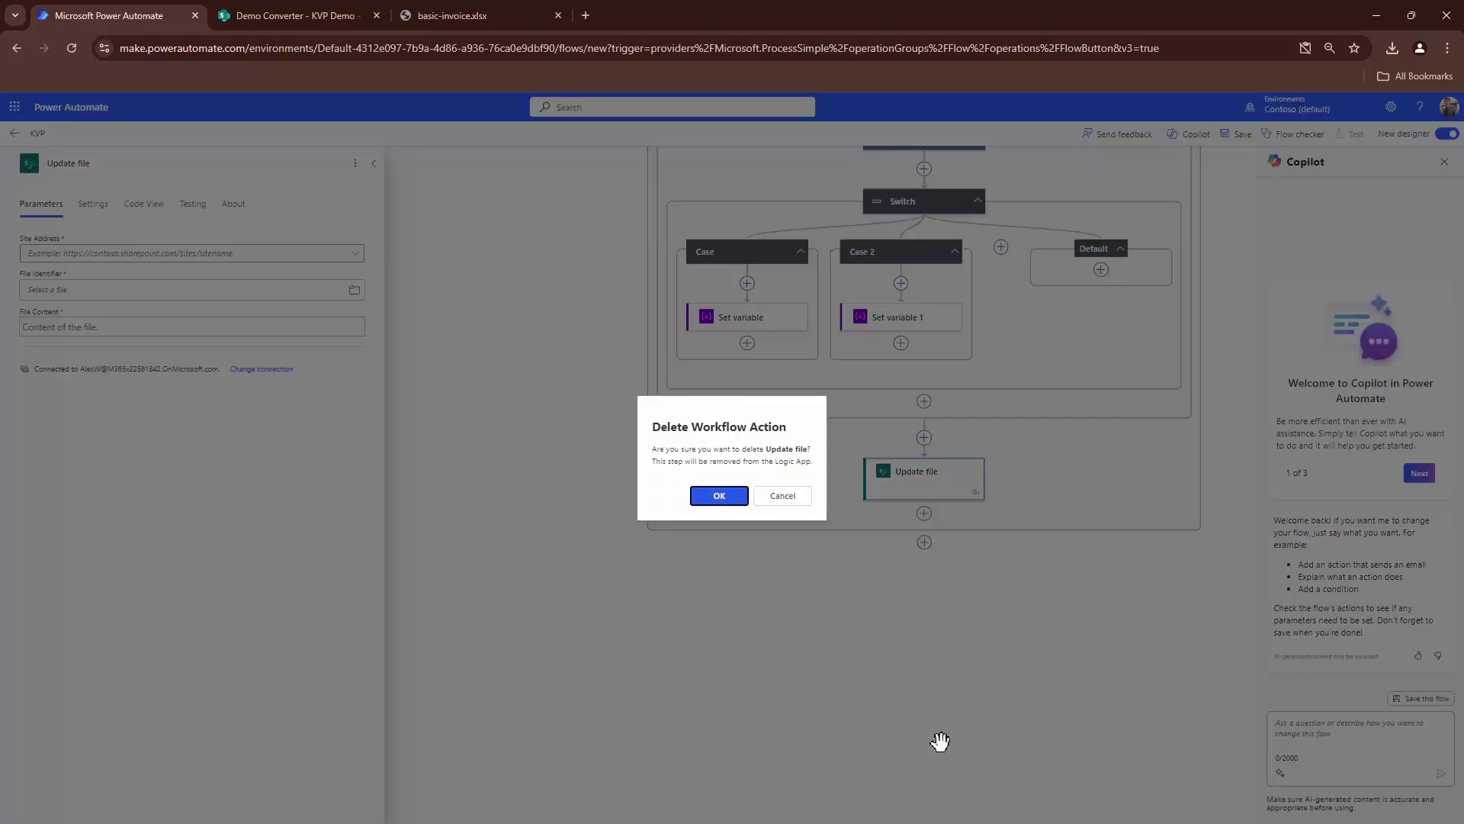
key("Return")
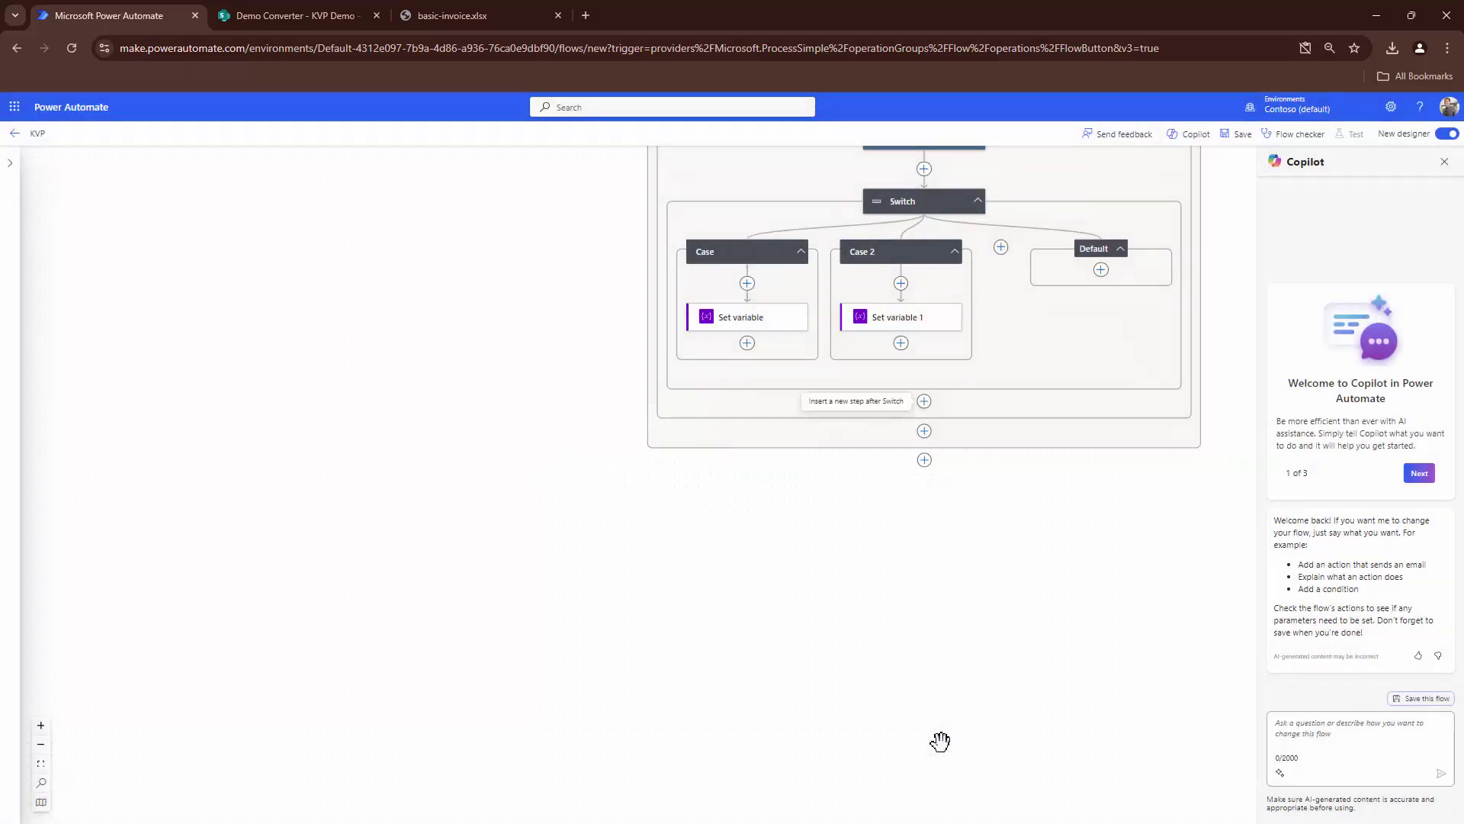
key("Tab")
scroll(940, 741, "up", 1)
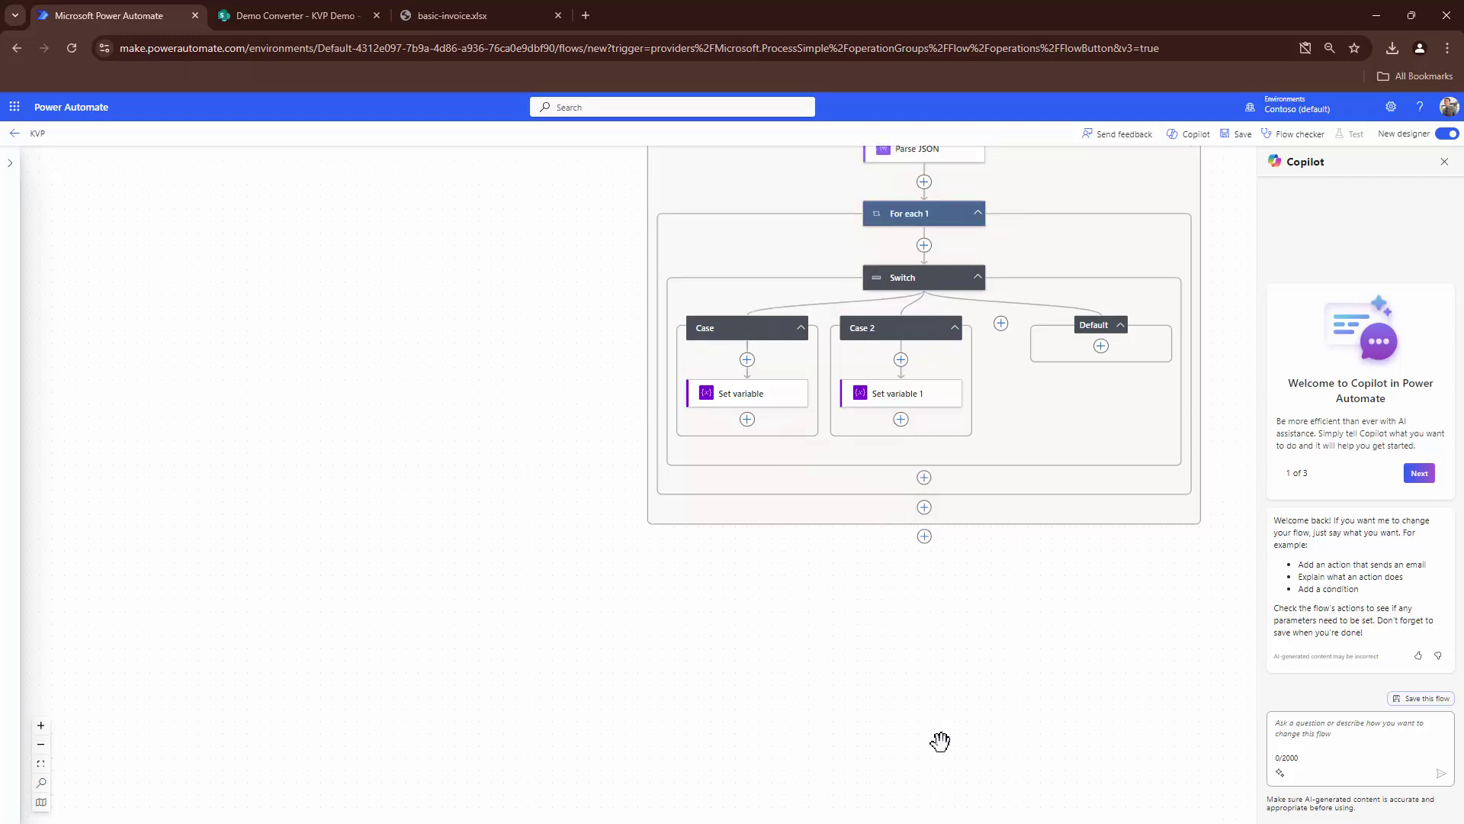
key("ctrl+z")
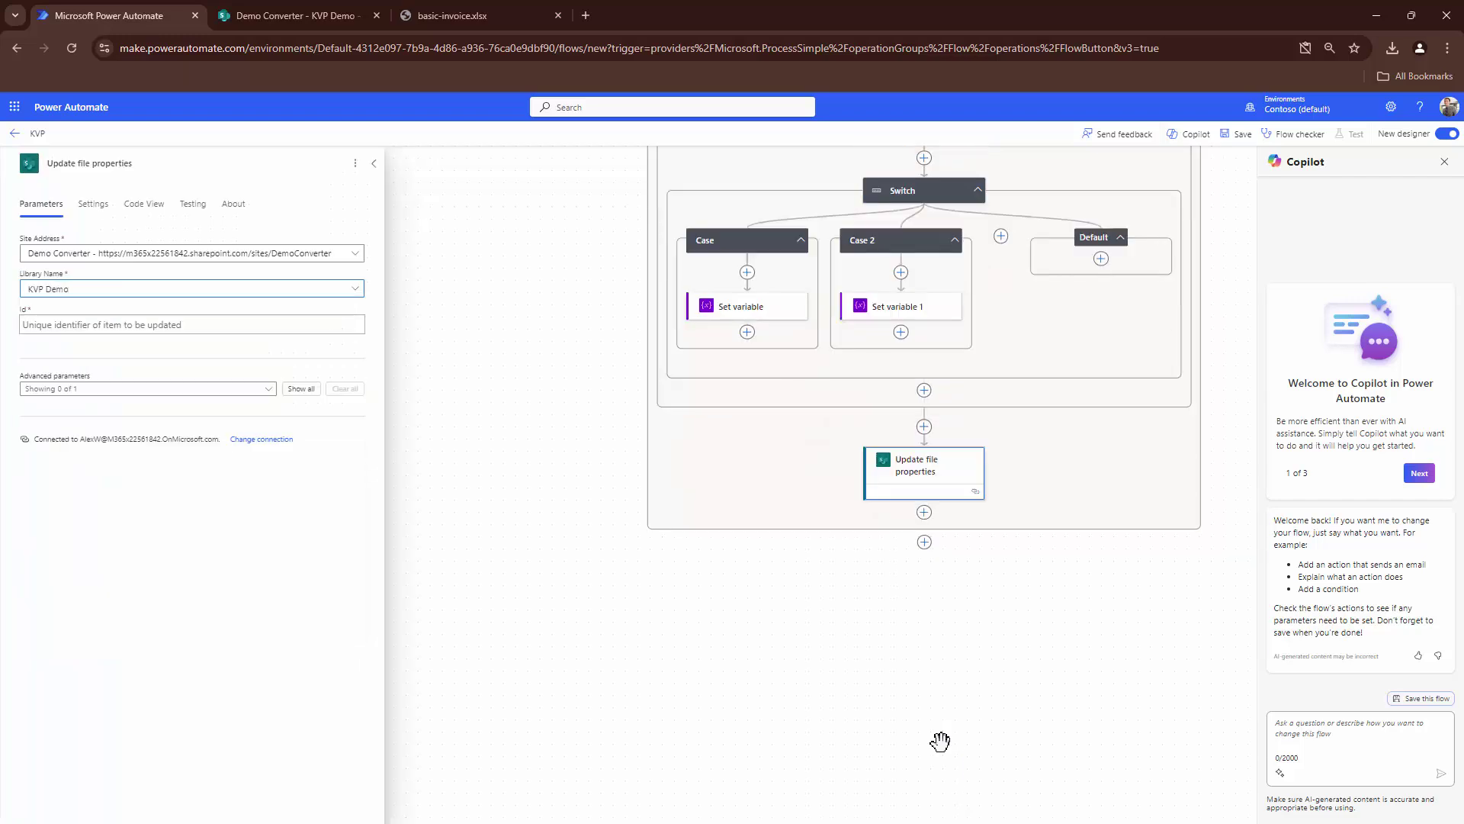
Map the file's ID into the Id field and reveal all optional property fields
key("Tab")
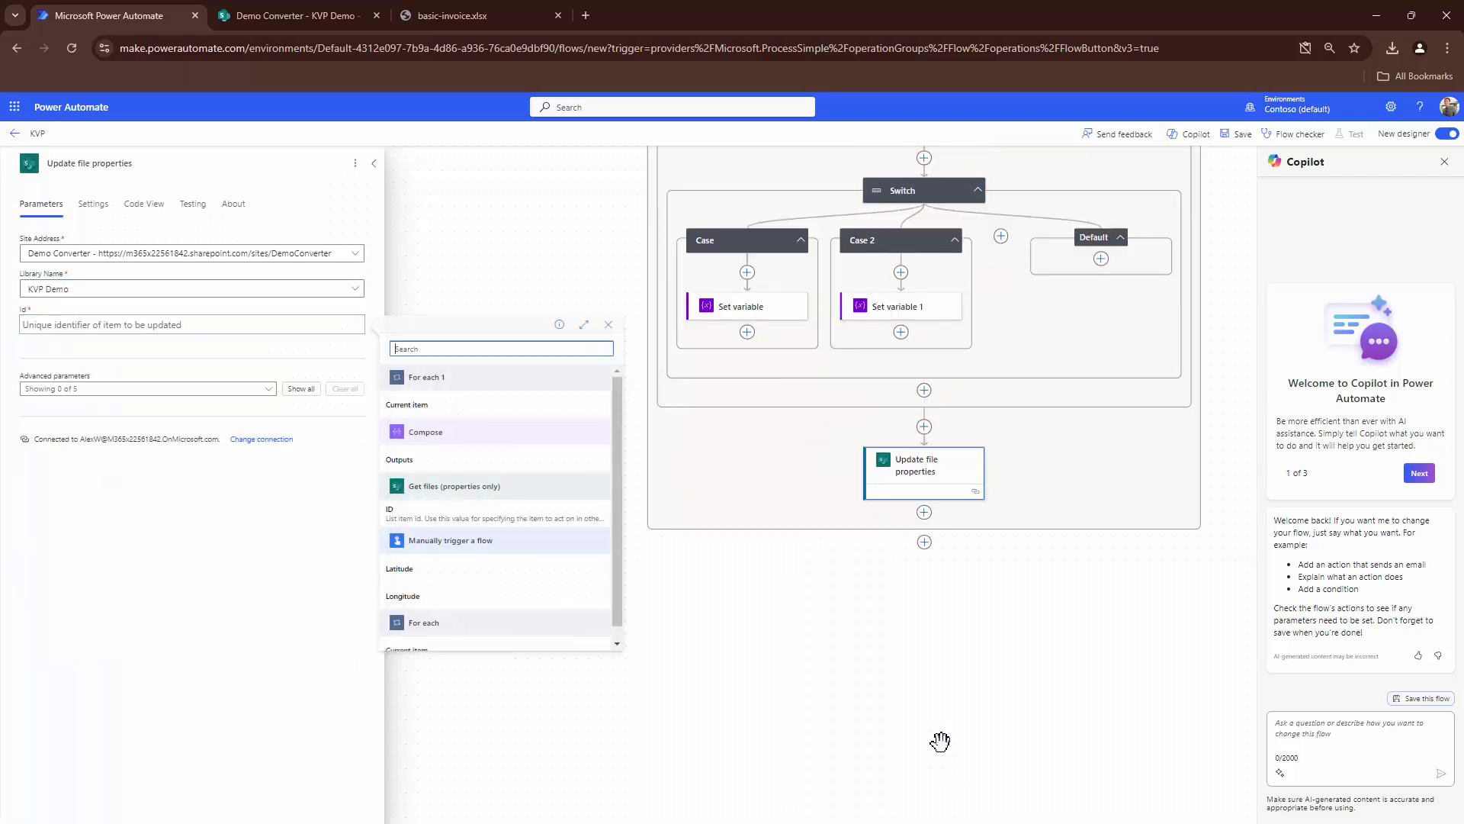
left_click(482, 514)
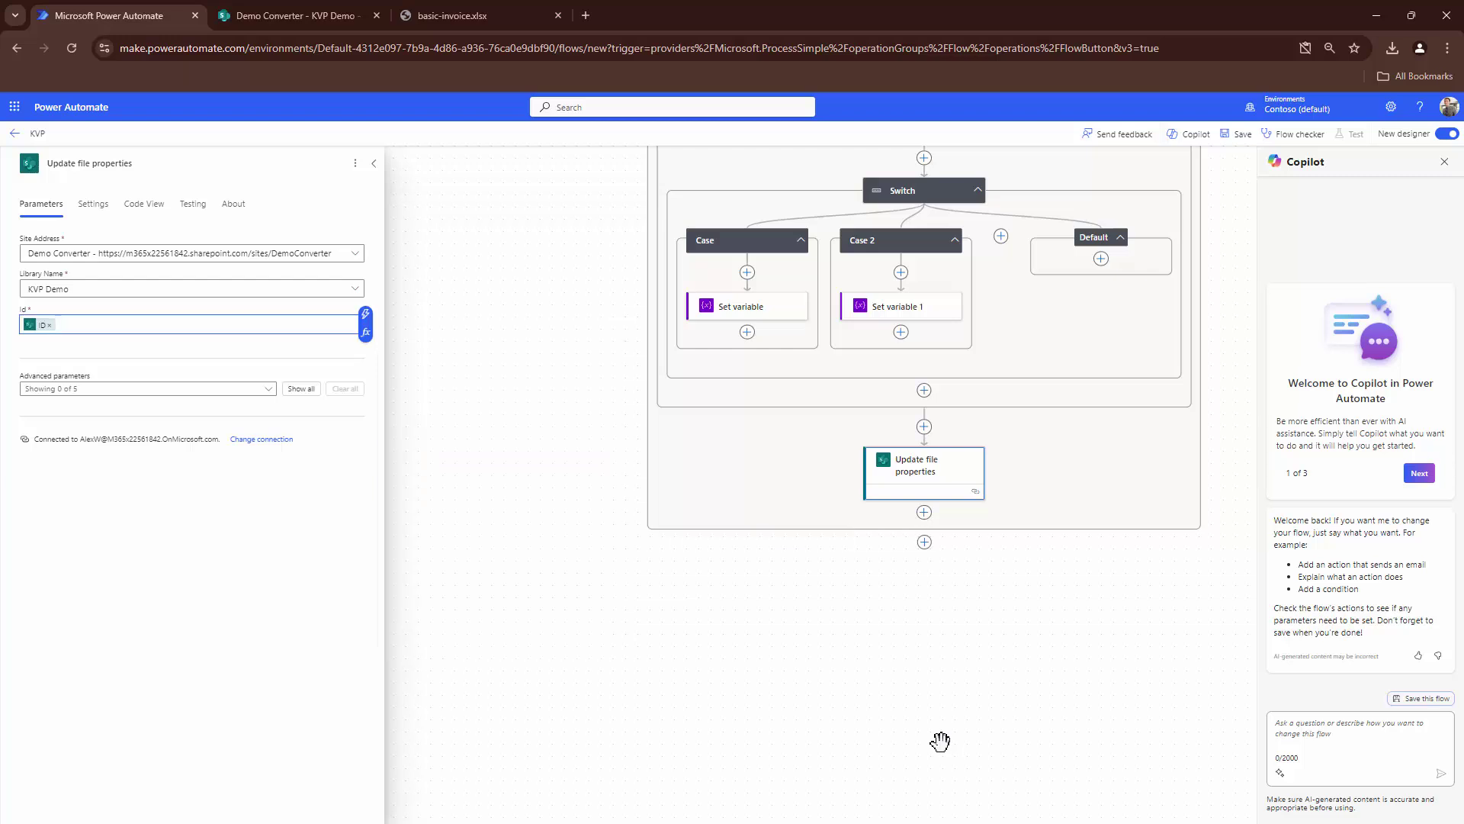
left_click(302, 389)
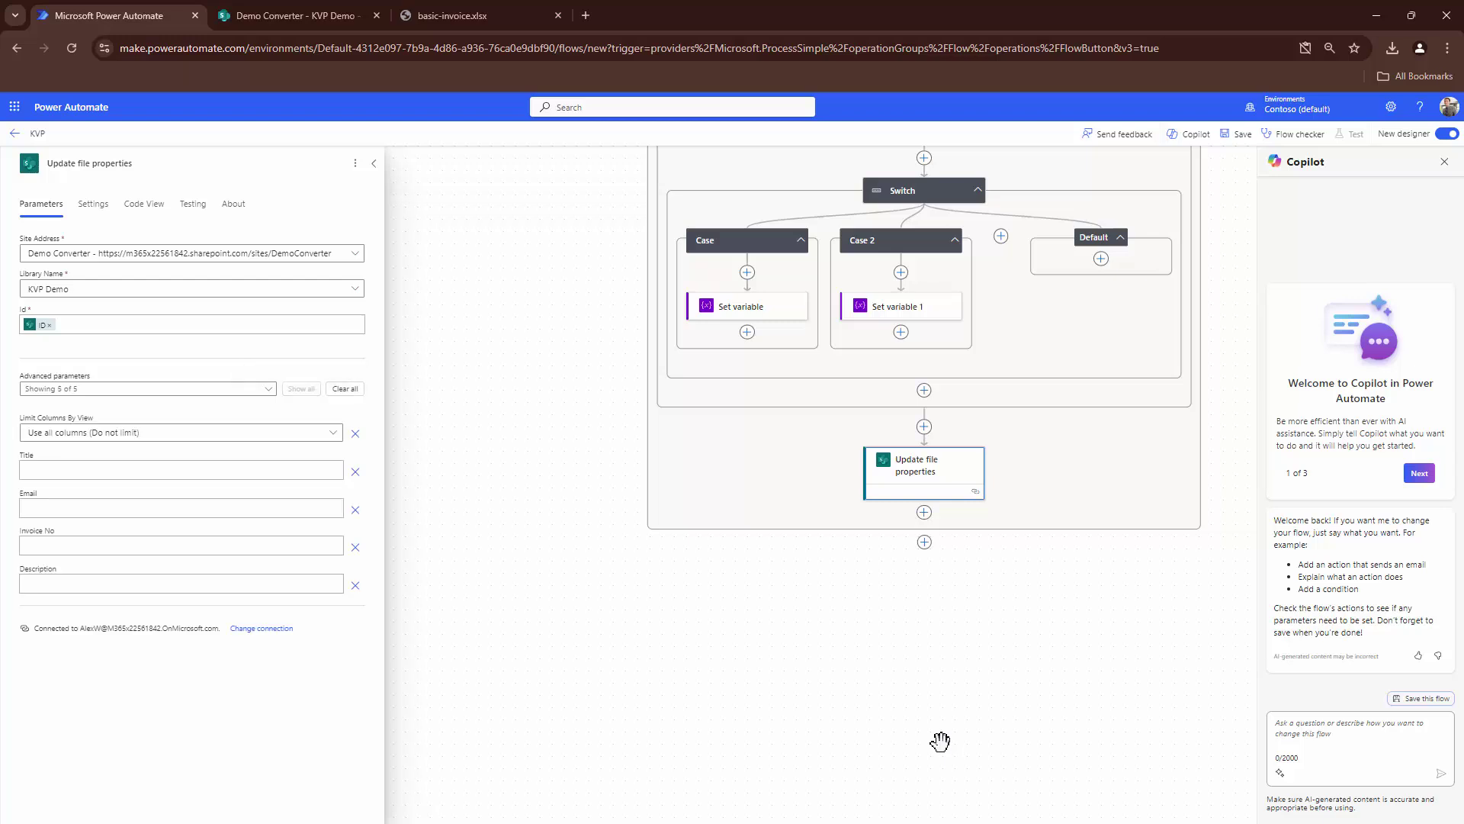
left_click(181, 471)
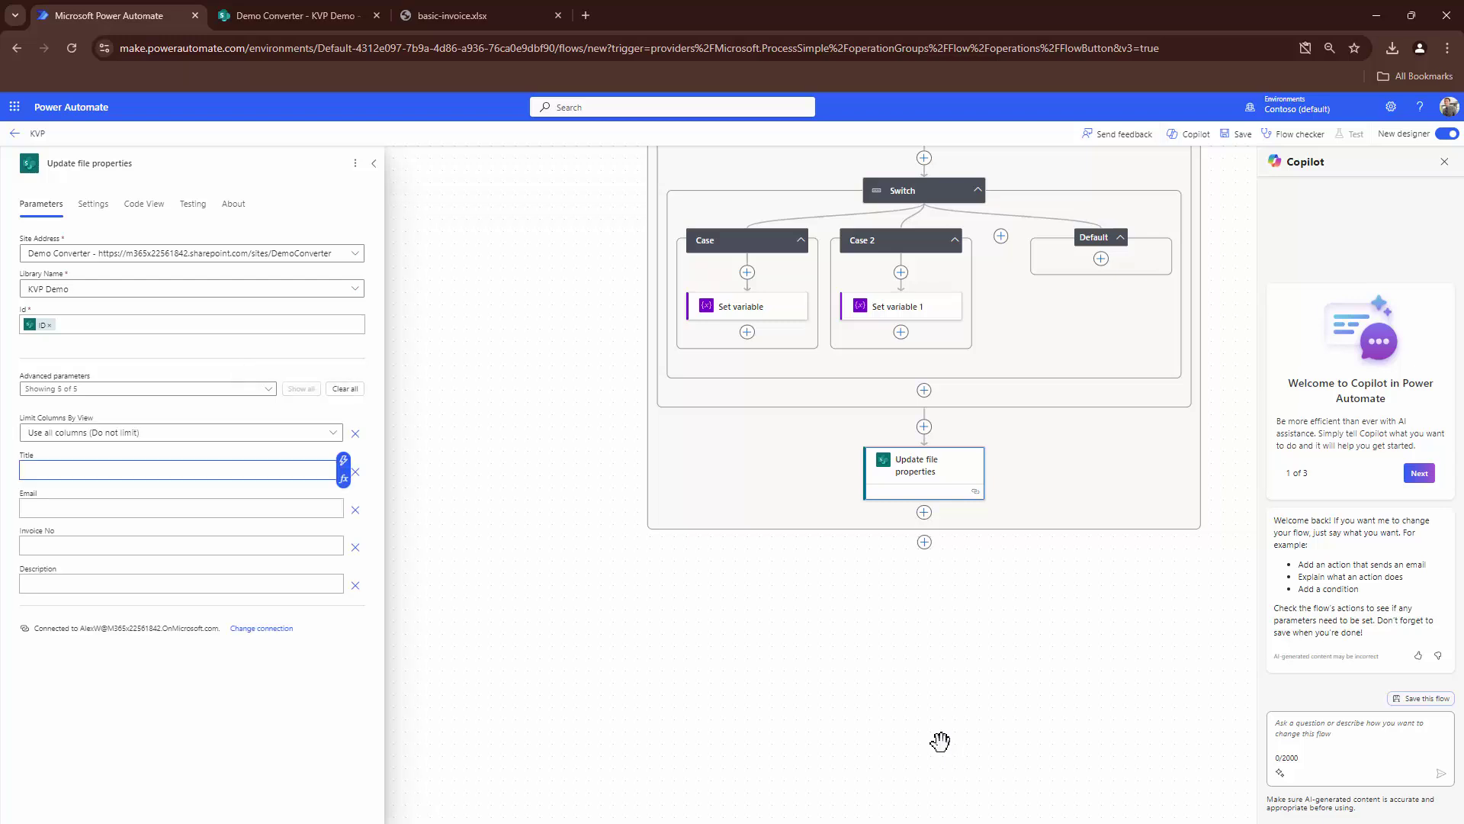
Fill the Title field with the file's Title and the Email field with the Email variable
key("Tab")
key("Return")
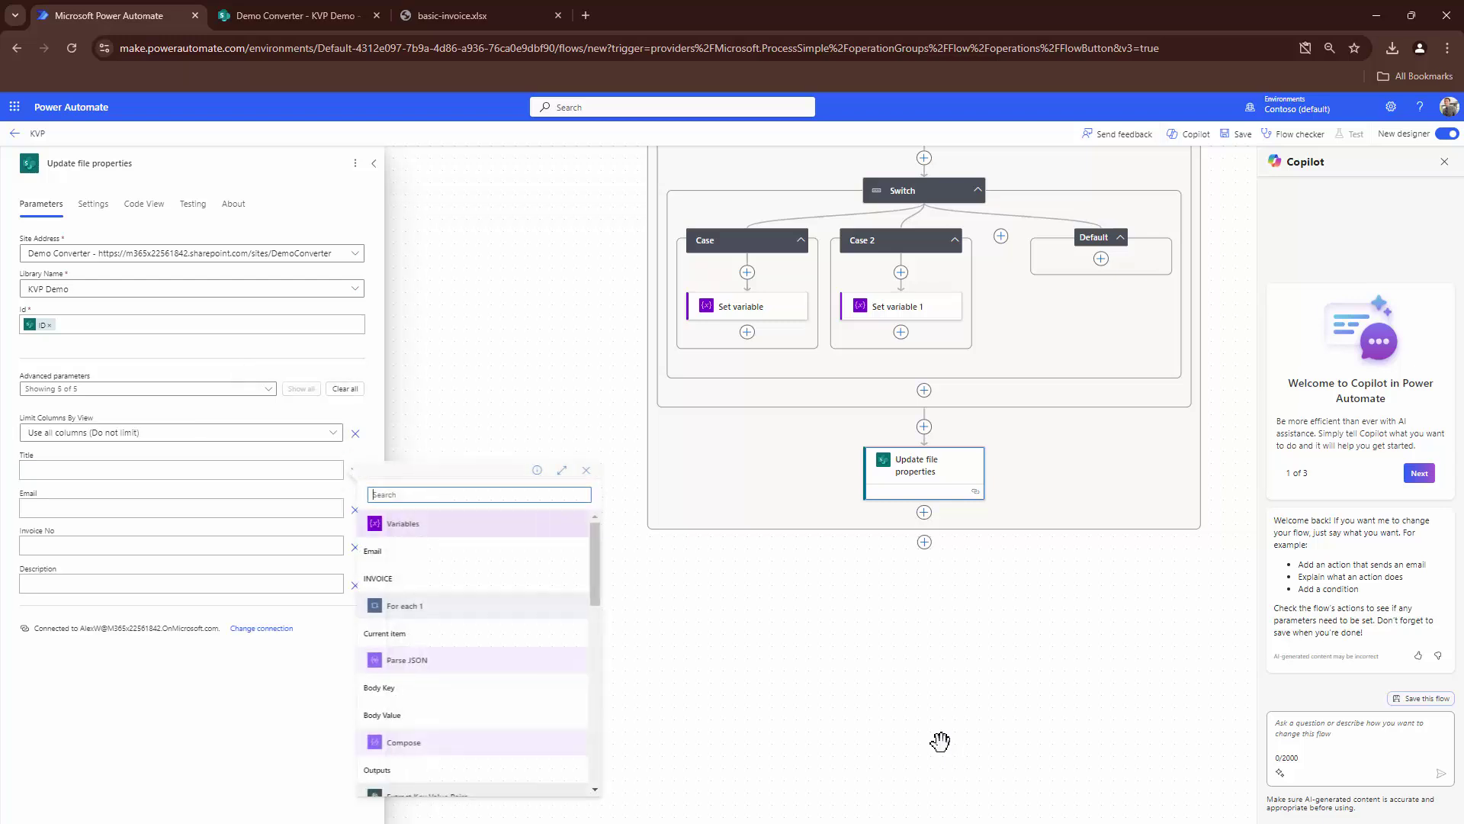
type("tiel")
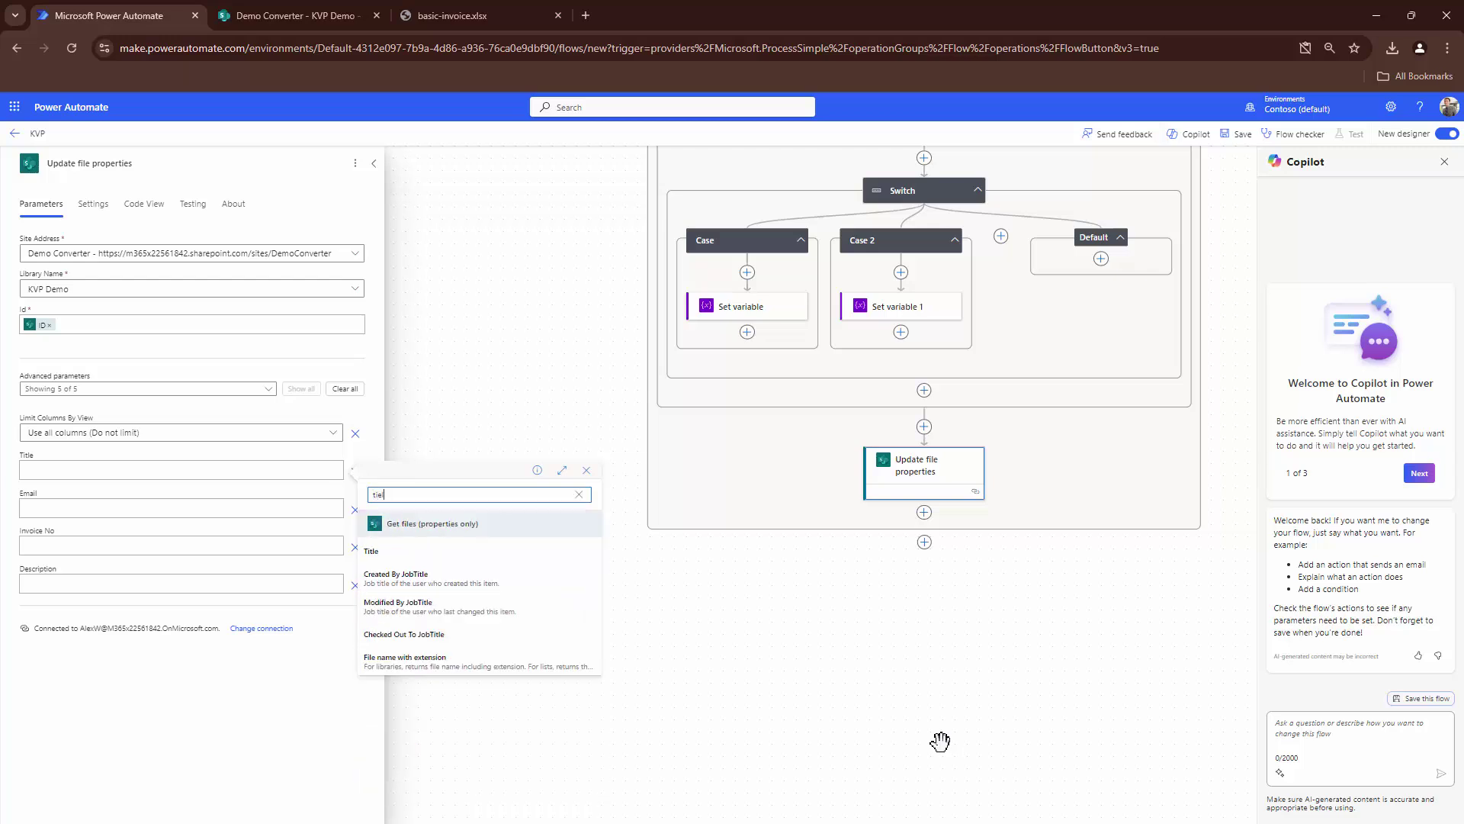
key("Return")
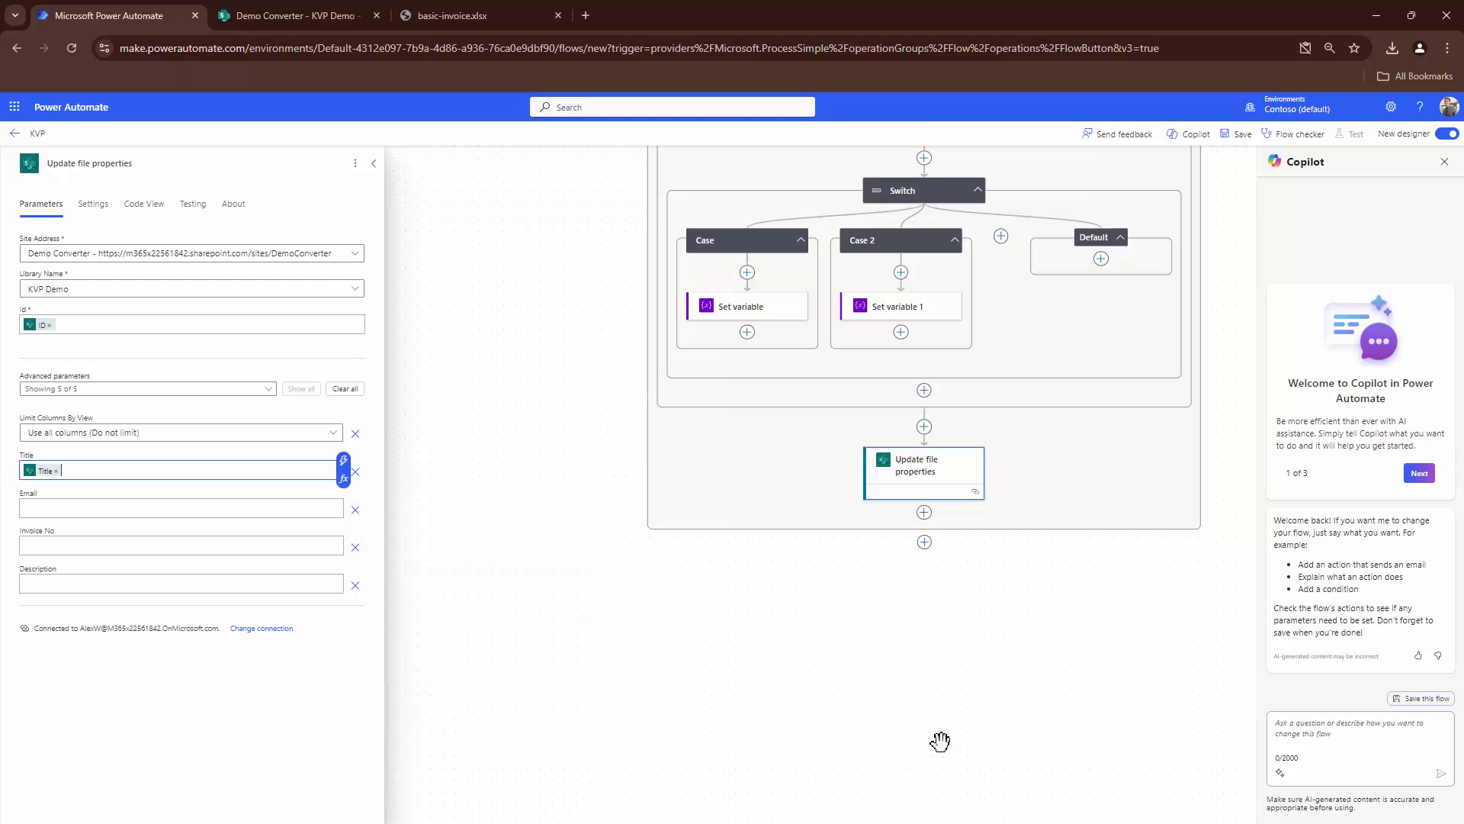
key("Tab")
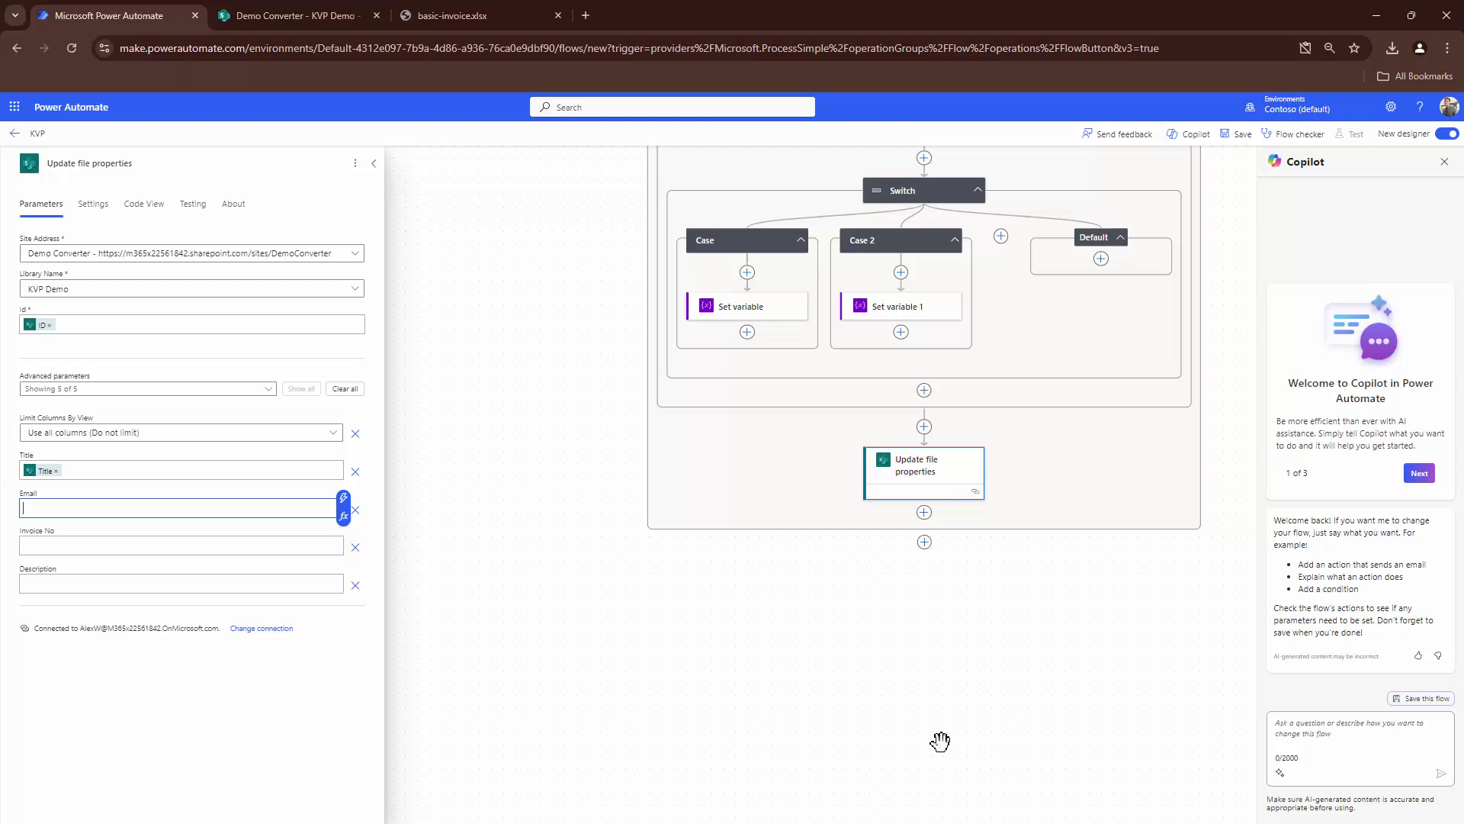
key("Tab")
key("Return")
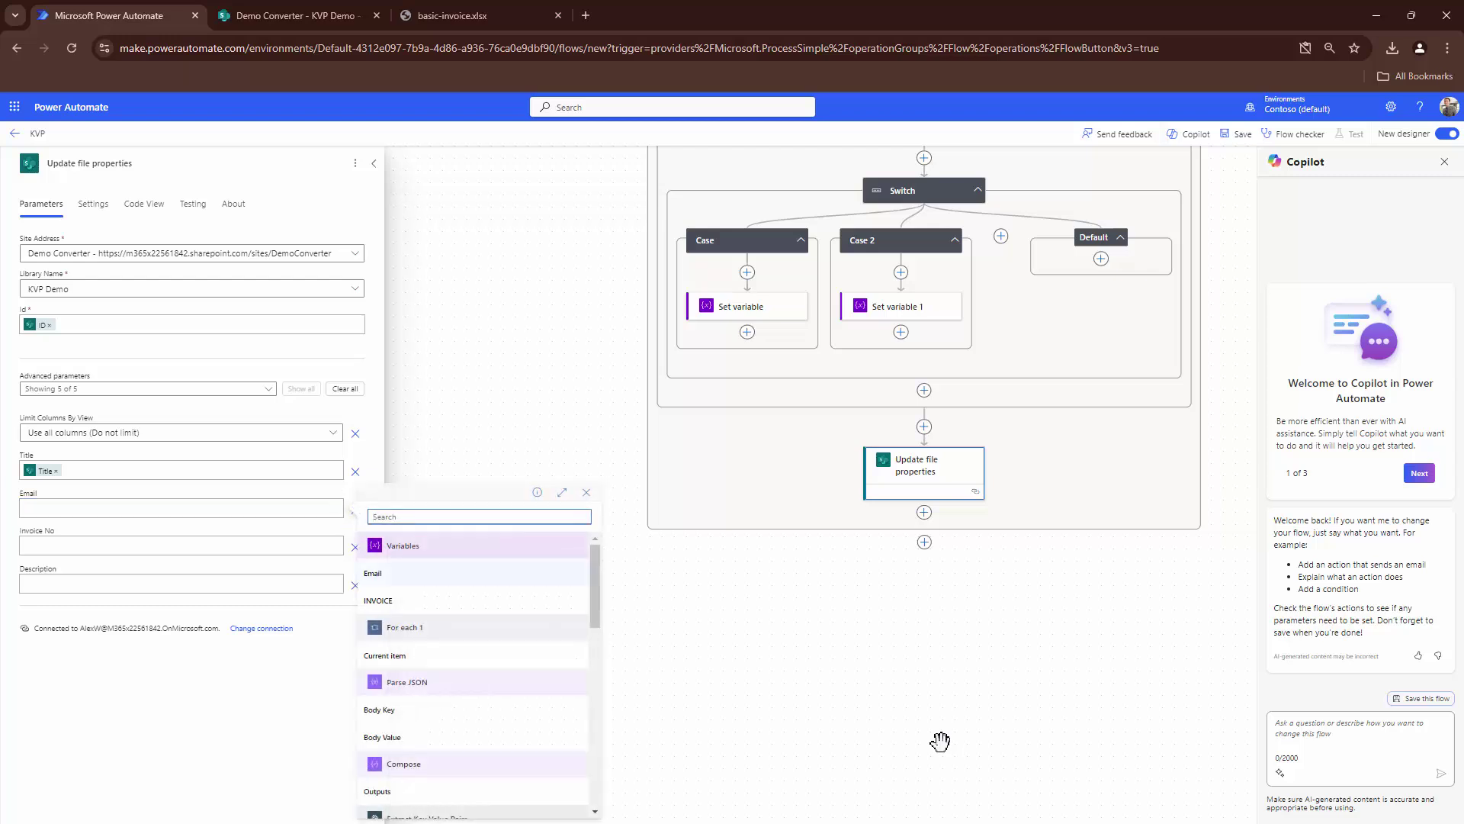
key("Return")
Put the INVOICE variable into Invoice No and the file's Description into Description
key("Tab")
key("Tab")
key("Return")
key("Down")
key("Return")
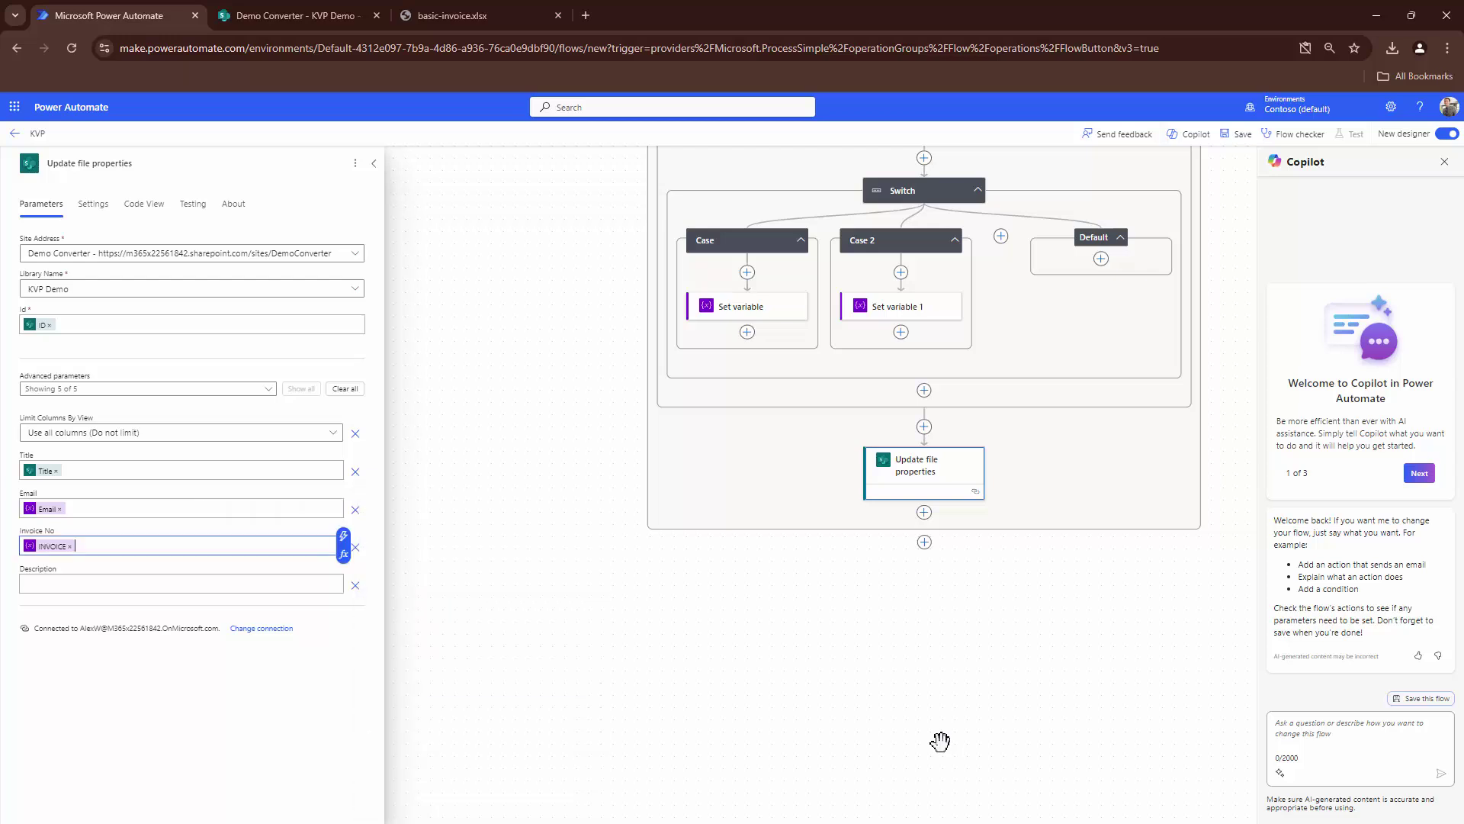
key("Tab")
key("Tab")
key("Tab")
key("Return")
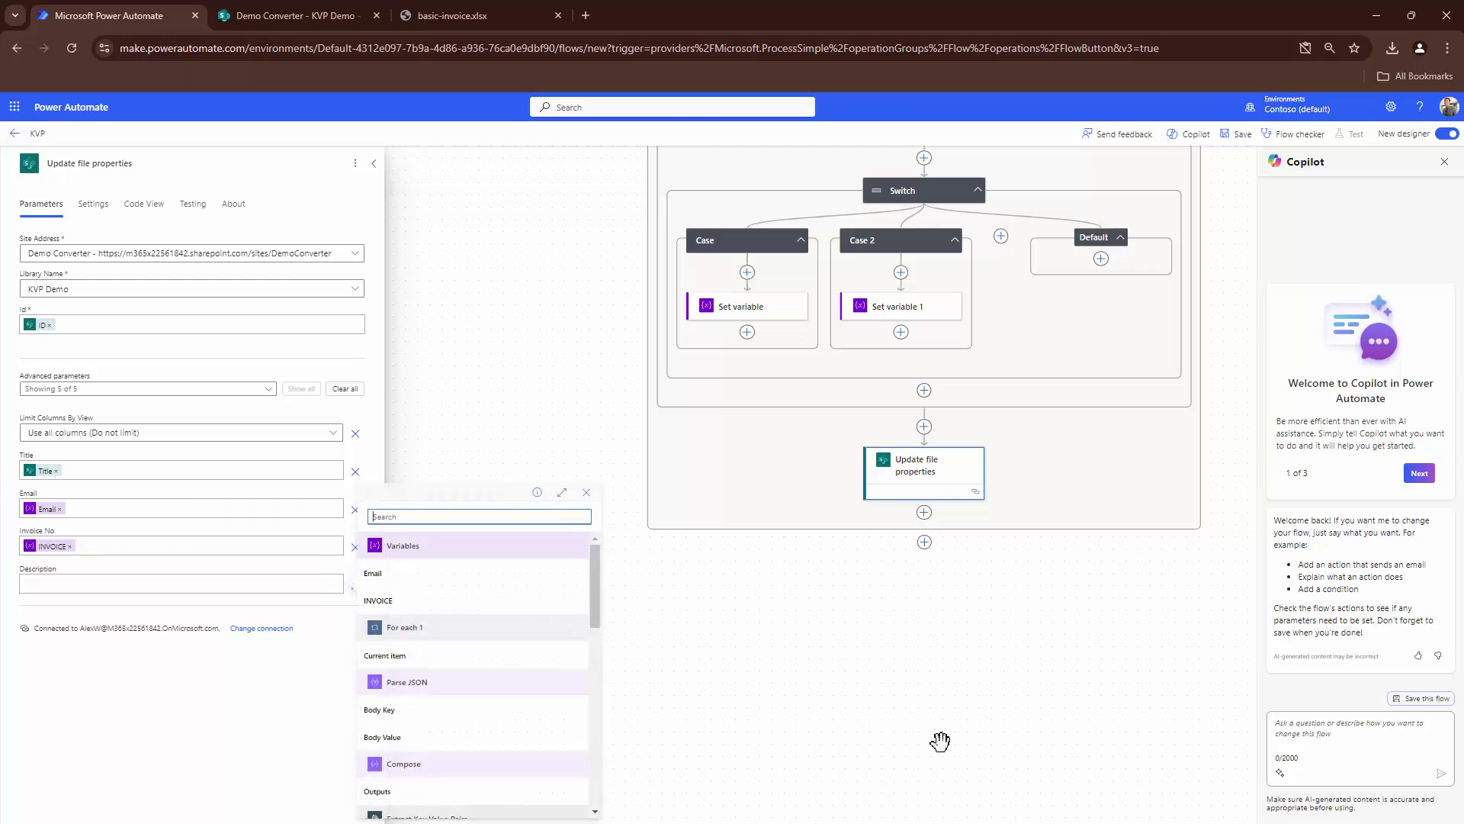
type("Des")
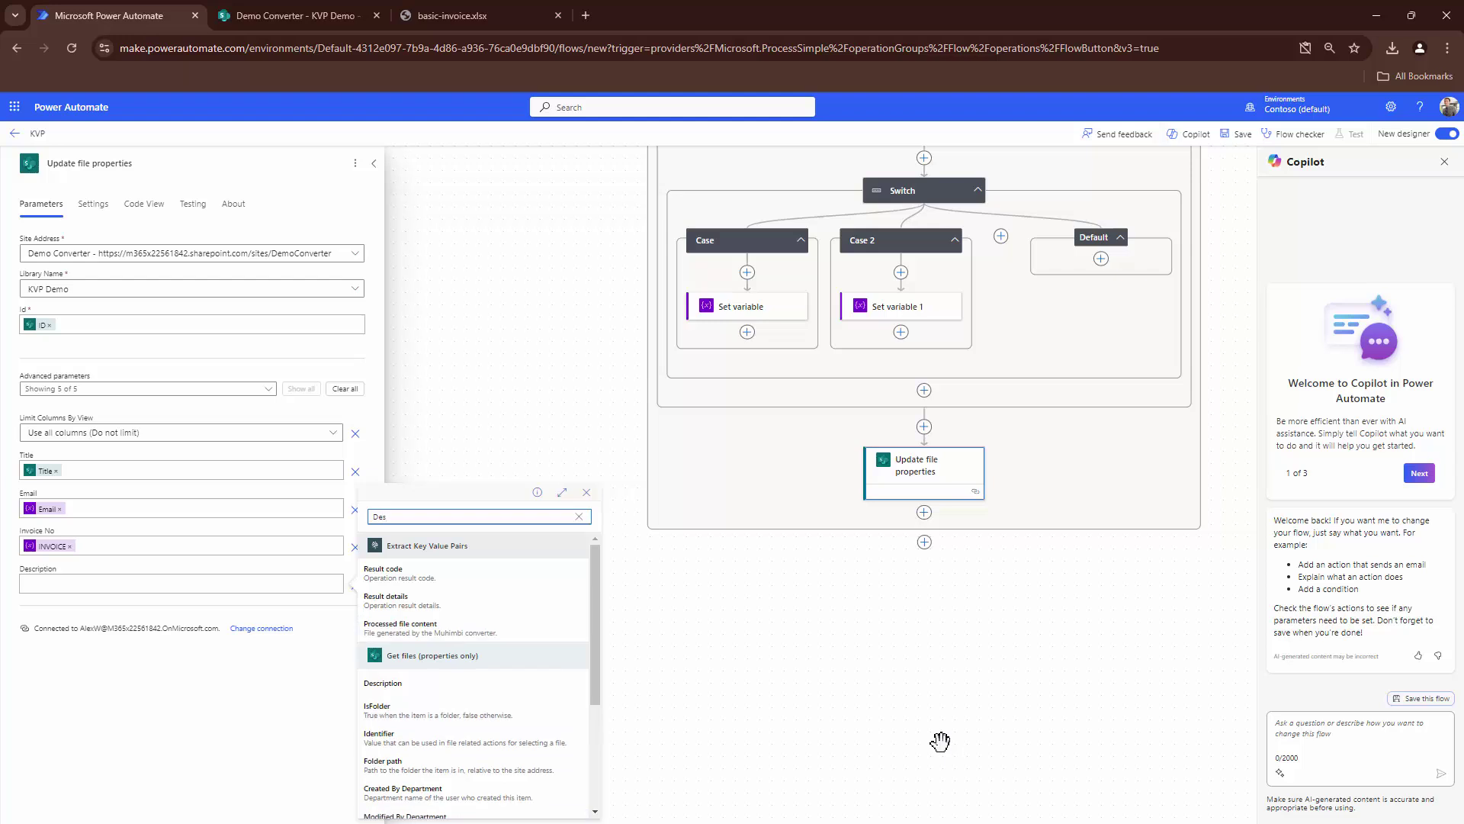
left_click(401, 682)
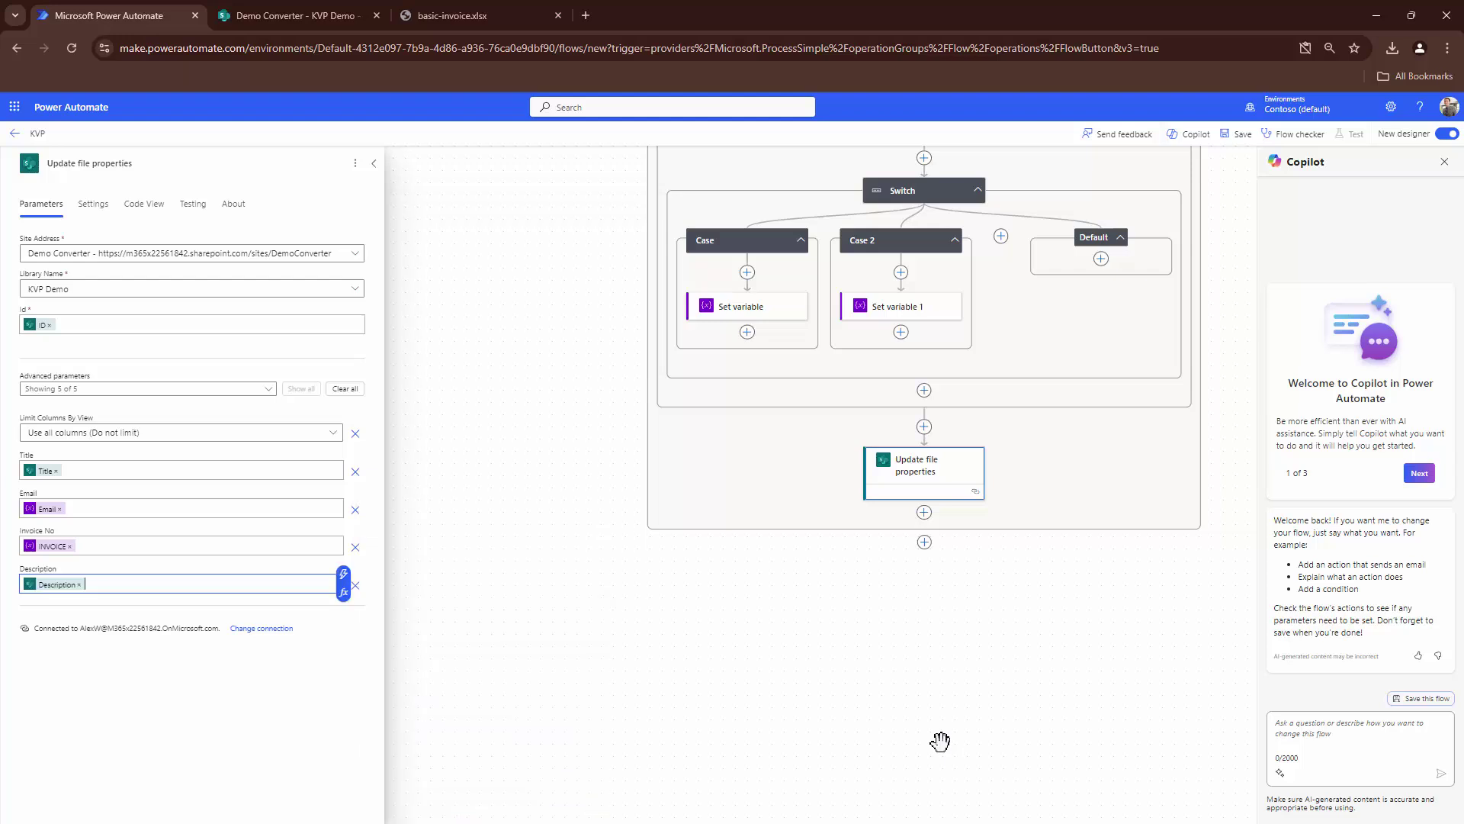
scroll(940, 742, "up", 4)
scroll(939, 742, "up", 7)
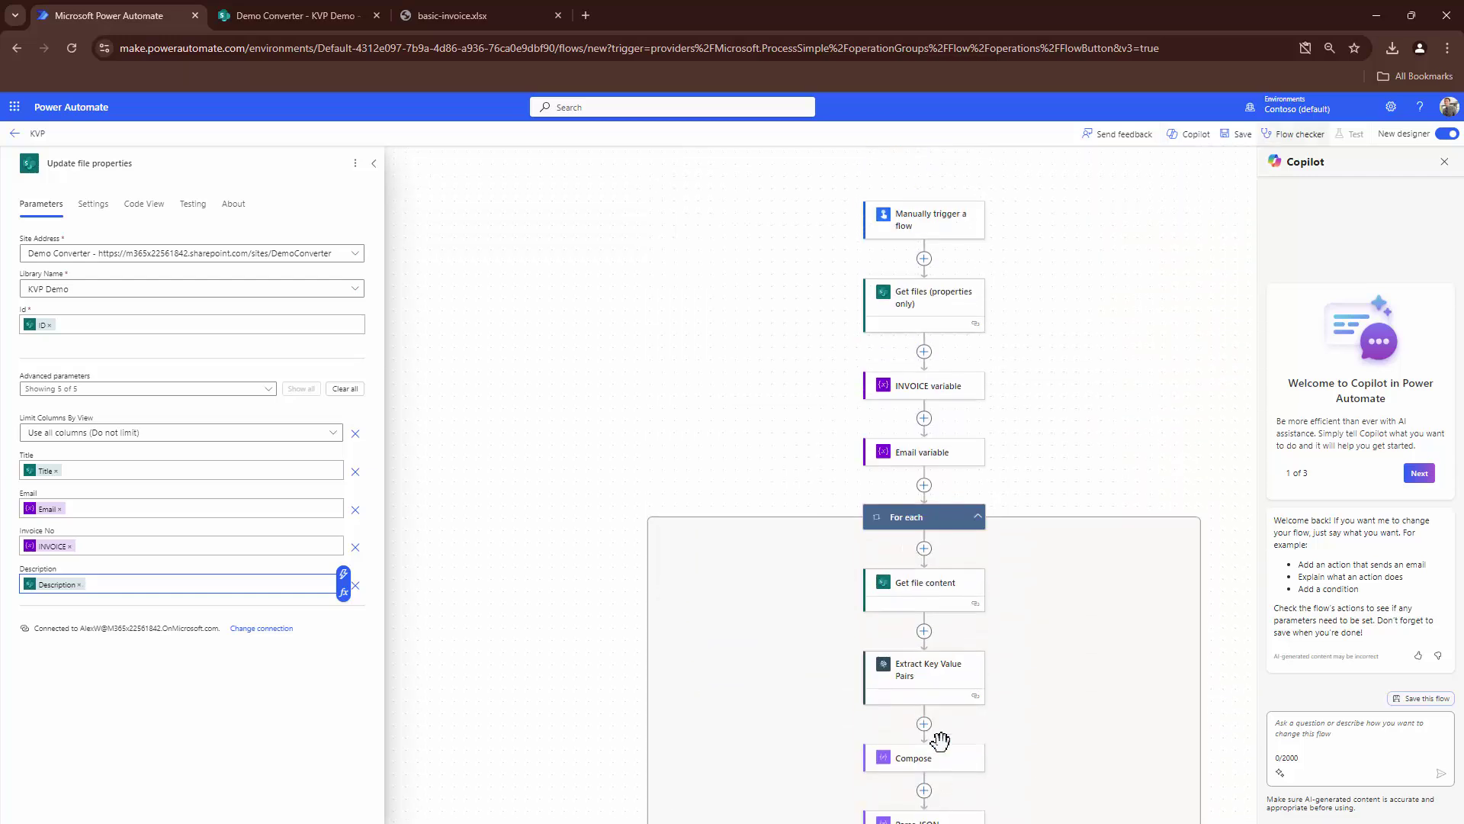
Save the KVP flow and start a manual test run
key("ctrl+s")
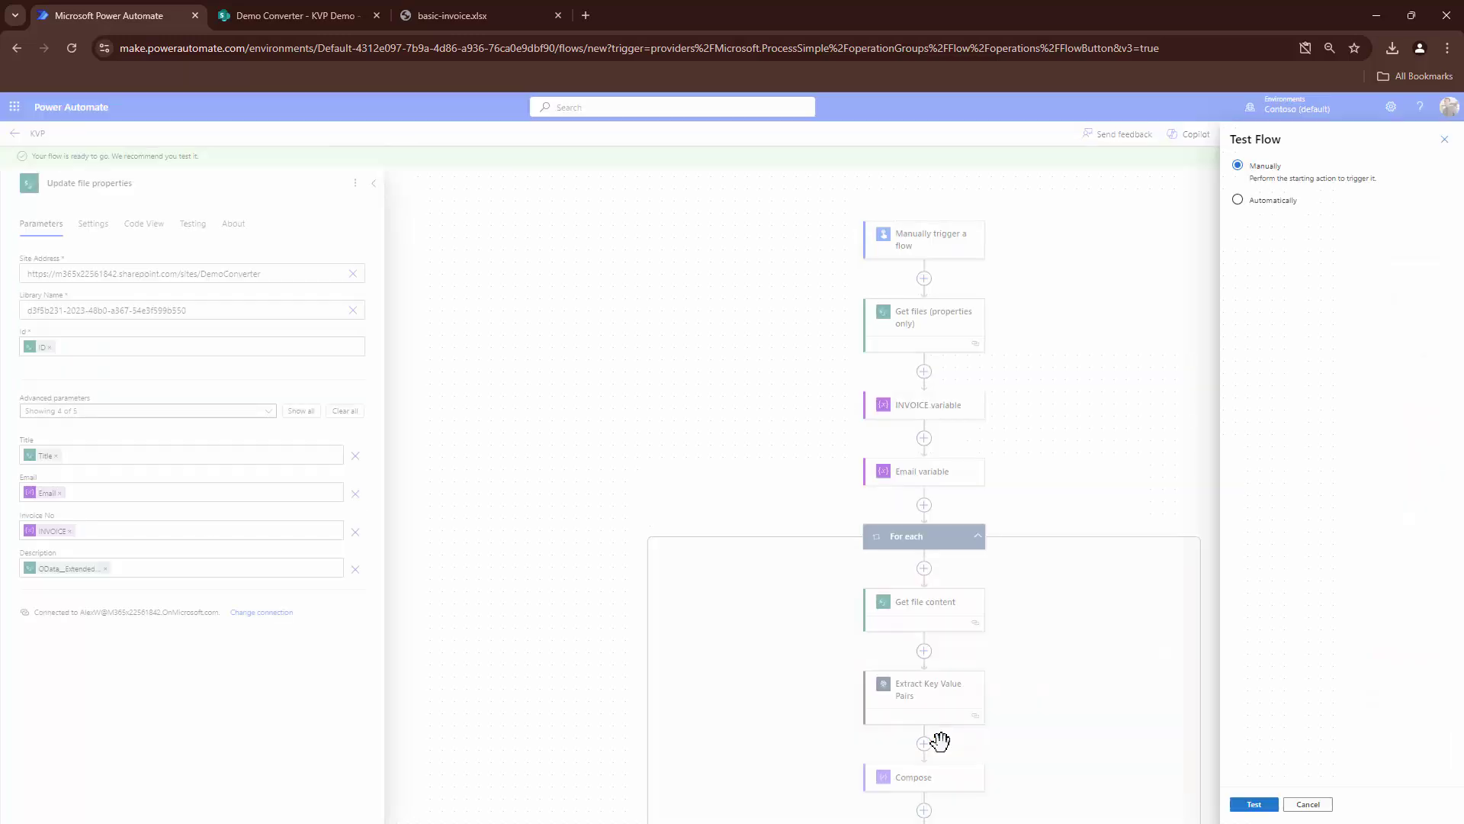
key("Return")
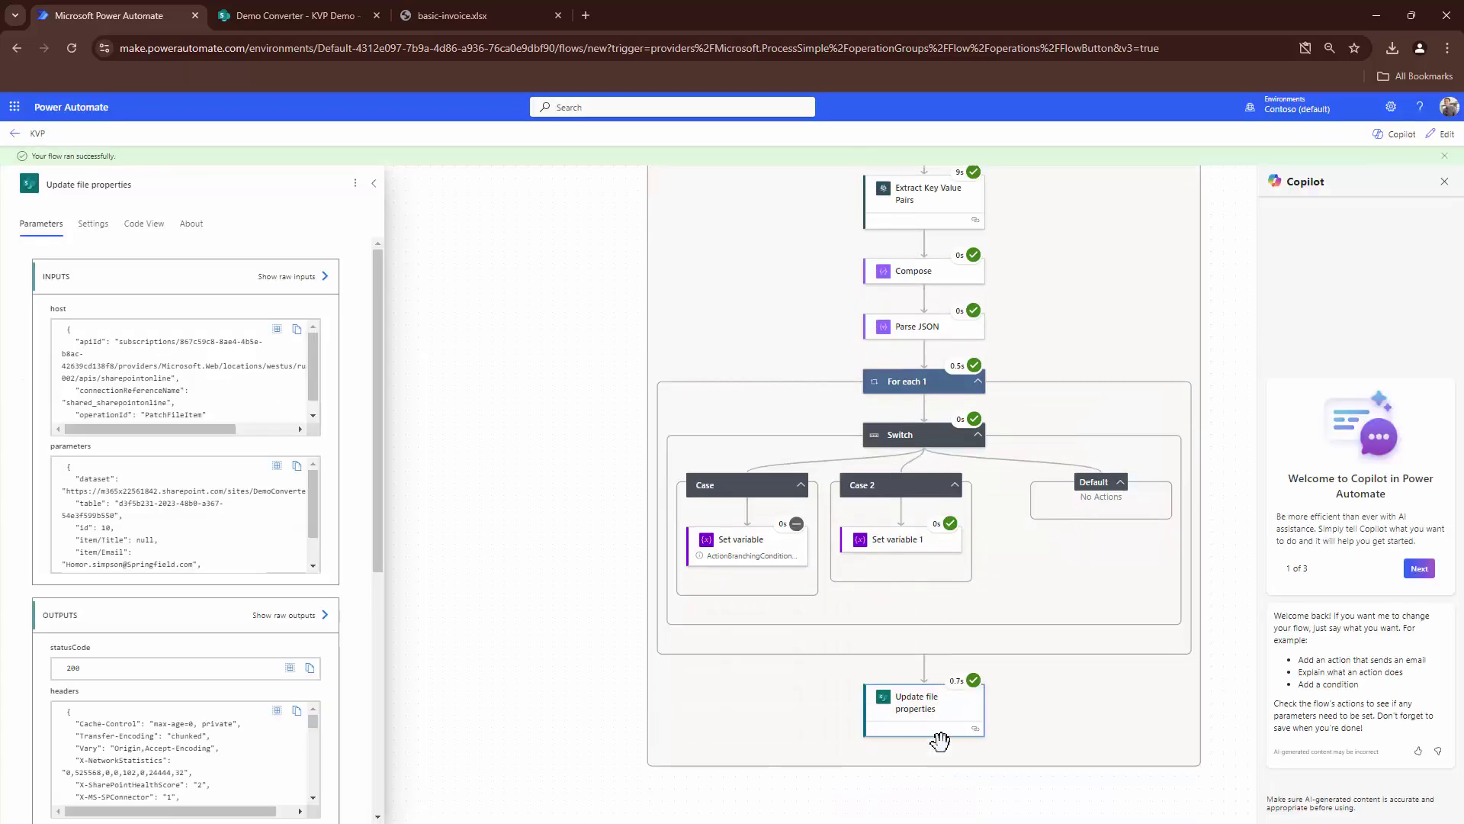
Reload the KVP Demo library in SharePoint to show the updated properties
key("ctrl+Tab")
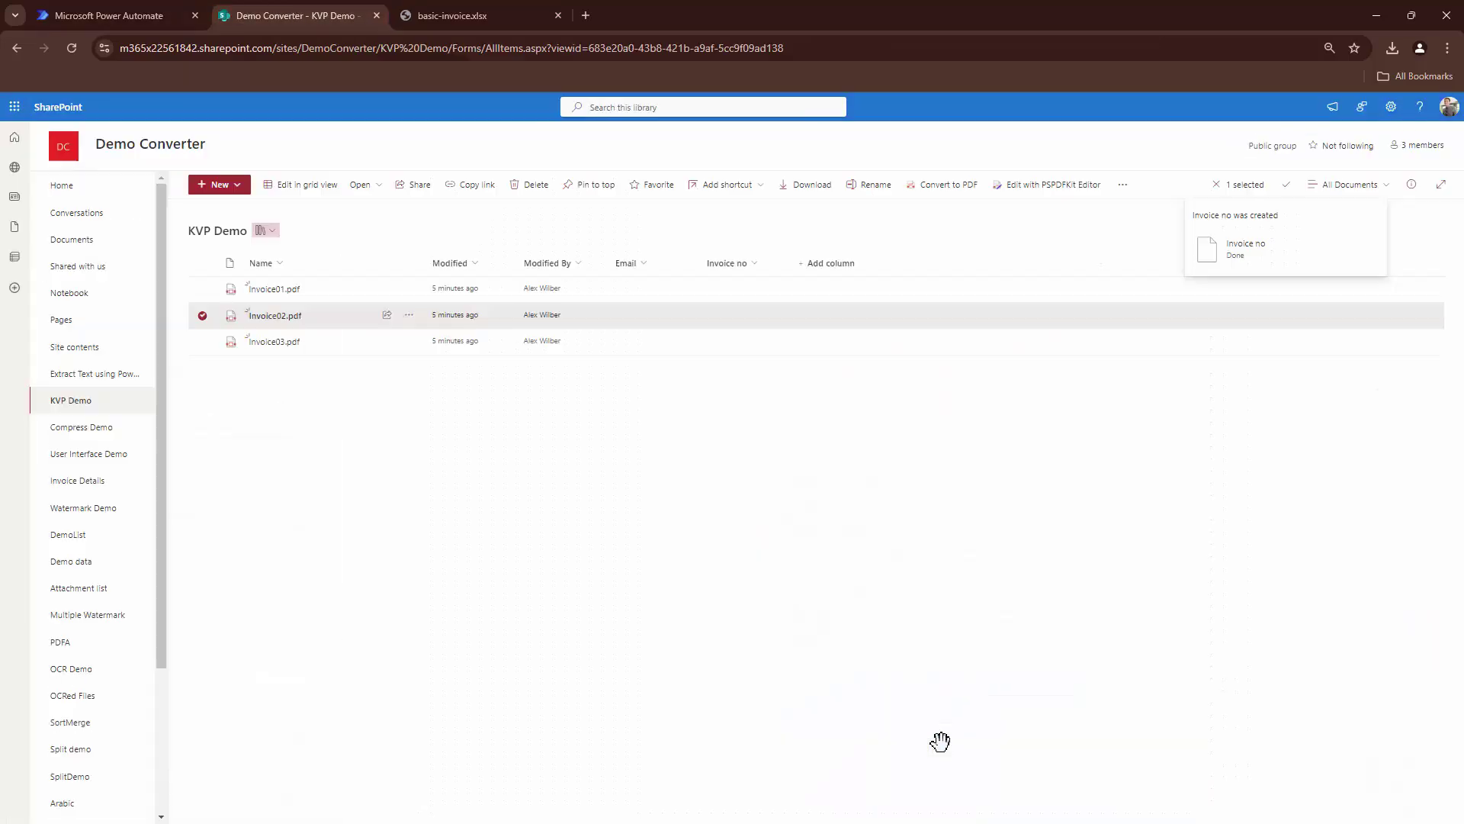
key("ctrl+l")
key("Return")
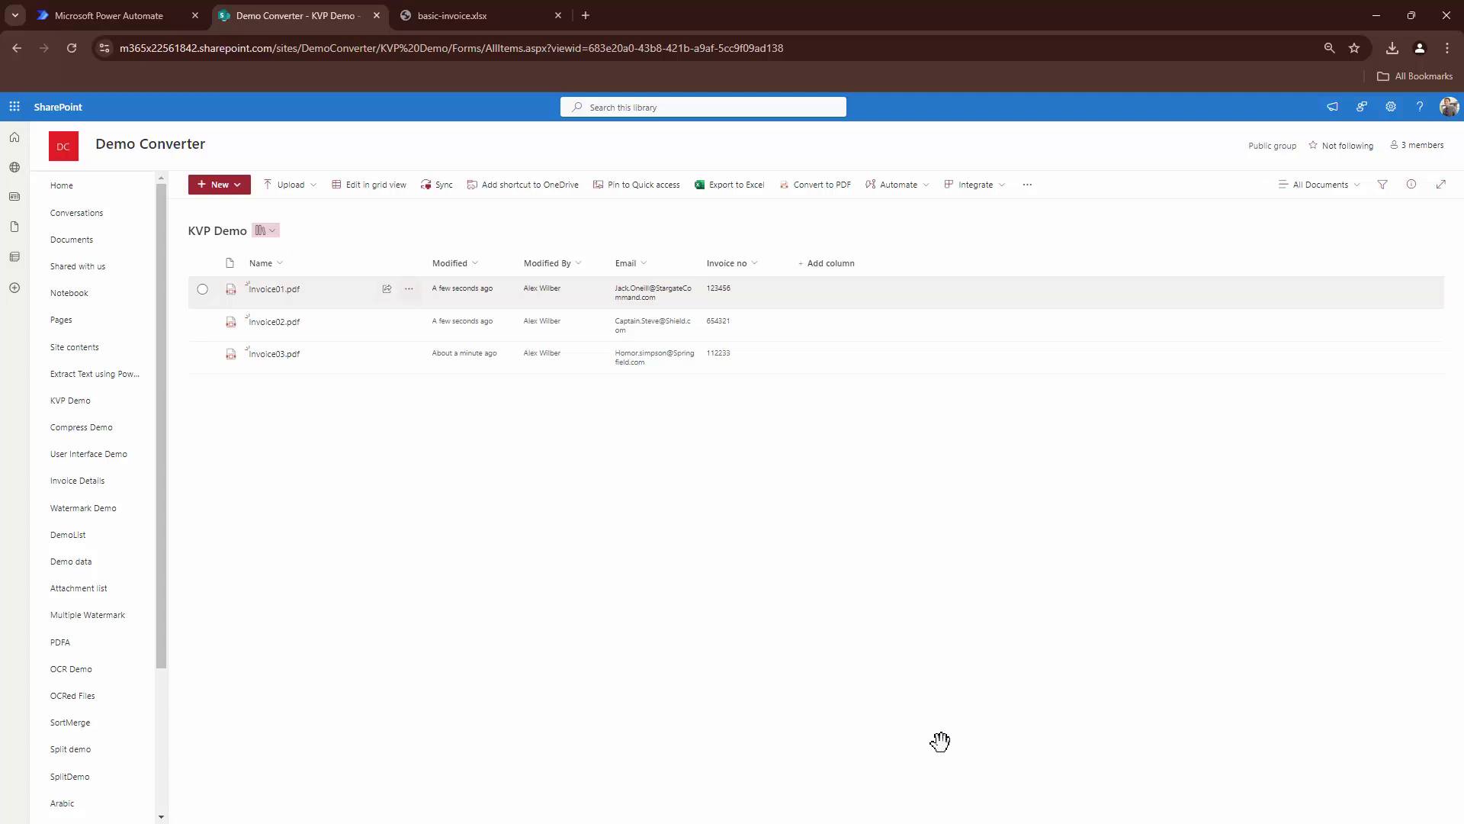
Open Invoice01.pdf in the browser and compare it with the library's Email and Invoice no columns
left_click(409, 289)
mouse_move(474, 288)
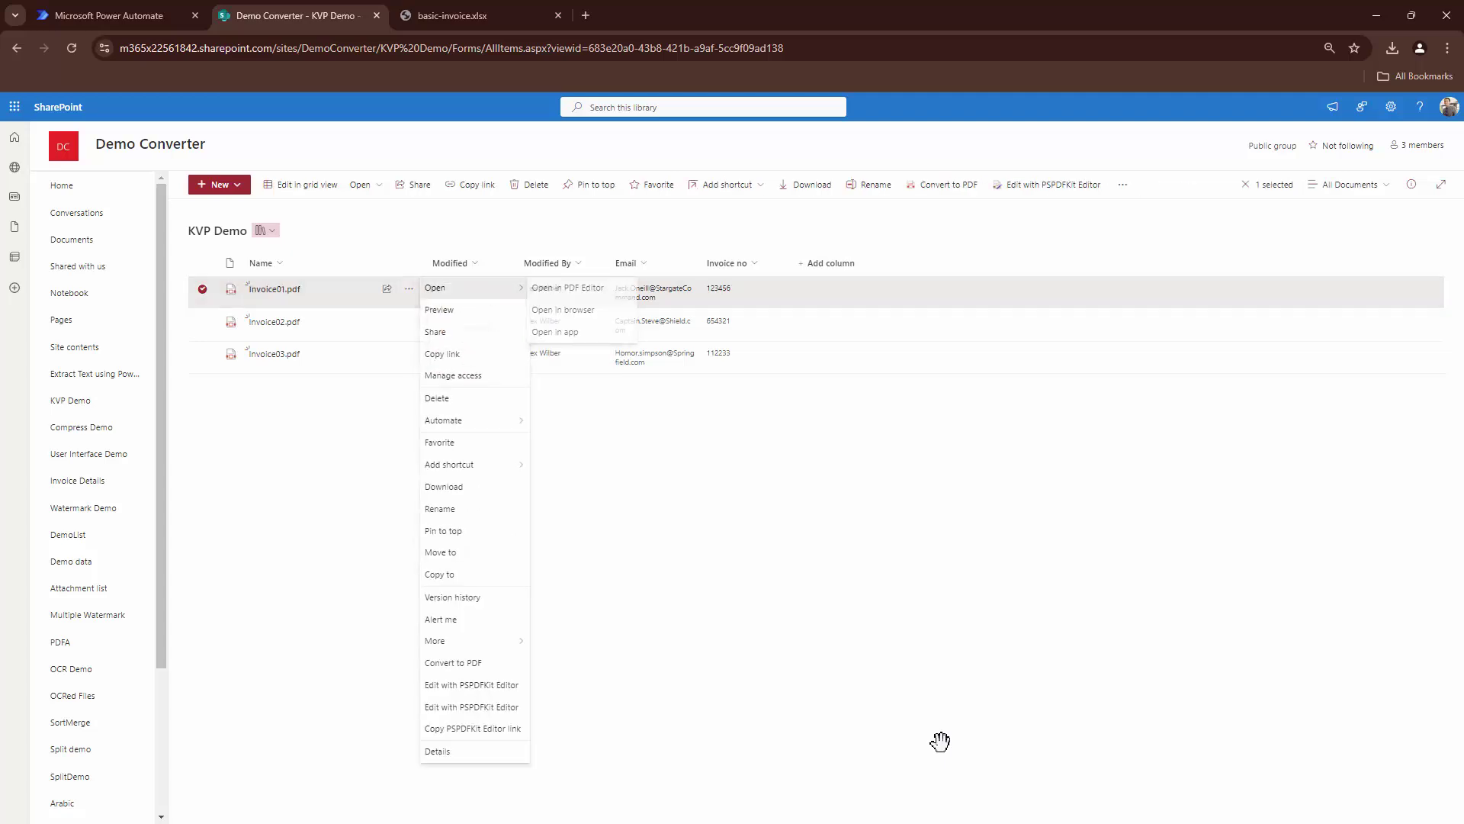
left_click(572, 309)
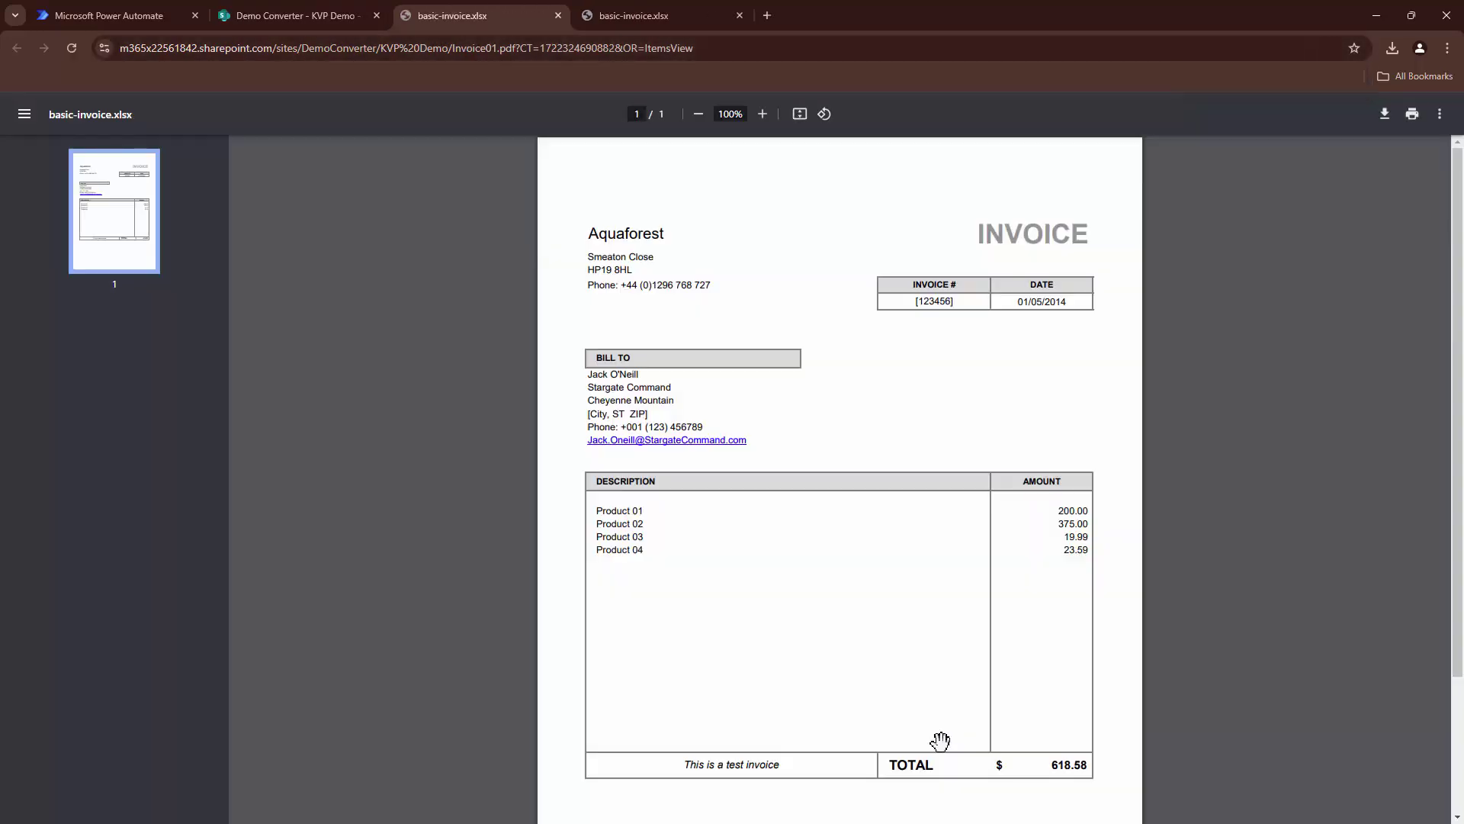
key("ctrl+shift+Tab")
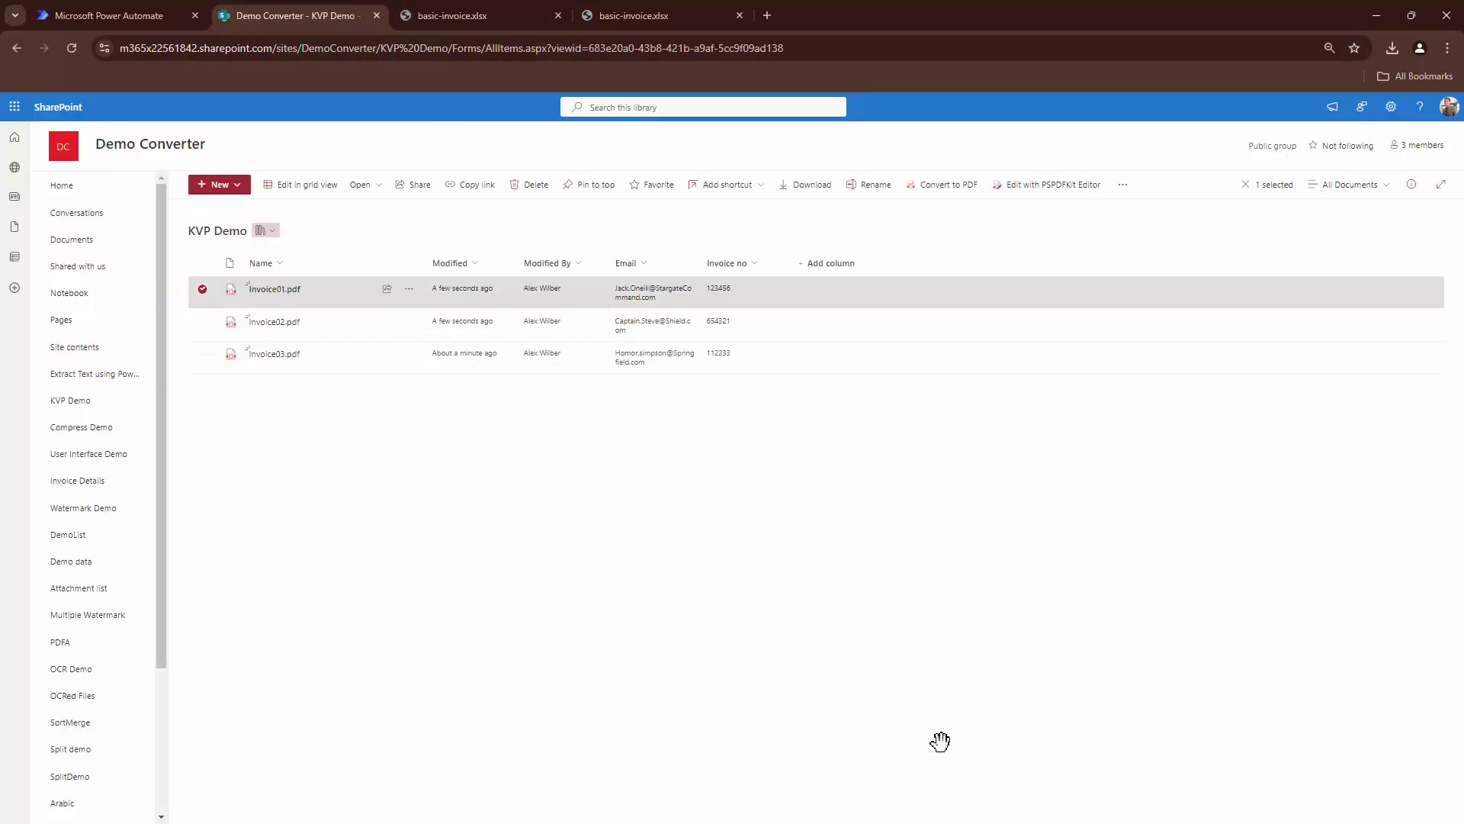
key("ctrl+Tab")
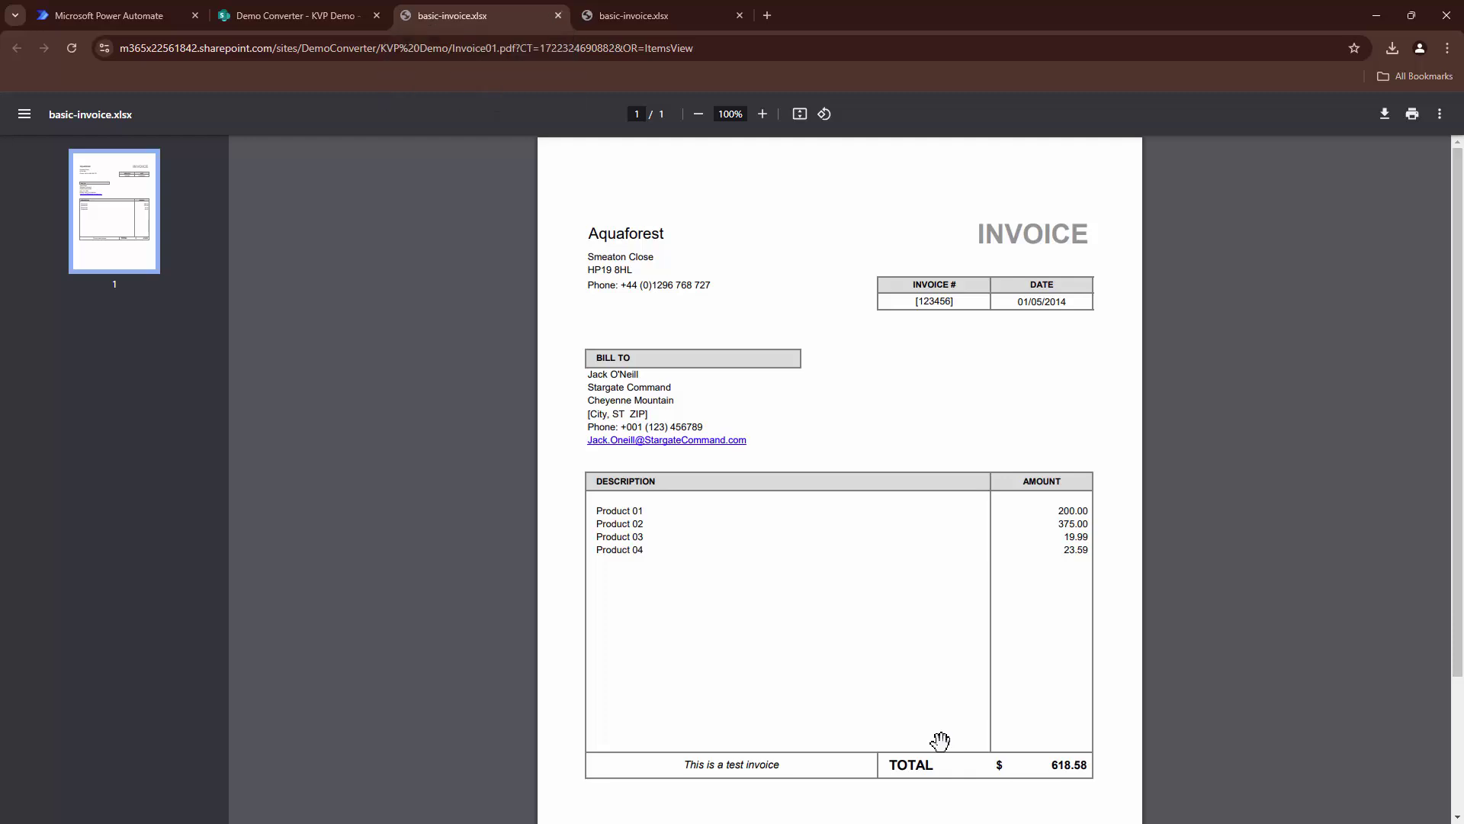
key("ctrl+shift+Tab")
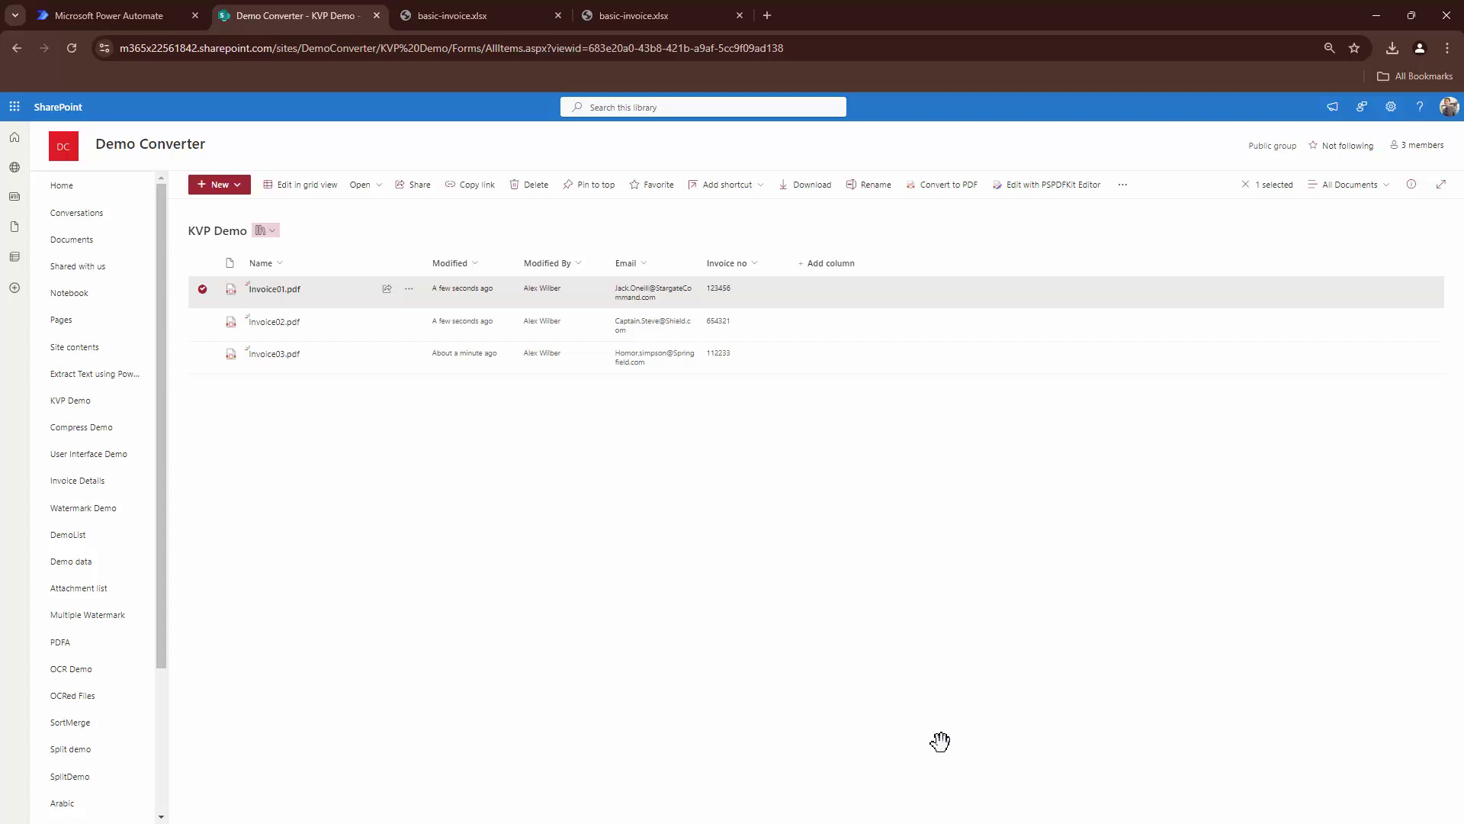
Return to the Power Automate run view and scroll down to the completed Update file properties action
key("ctrl+shift+Tab")
scroll(940, 742, "up", 2)
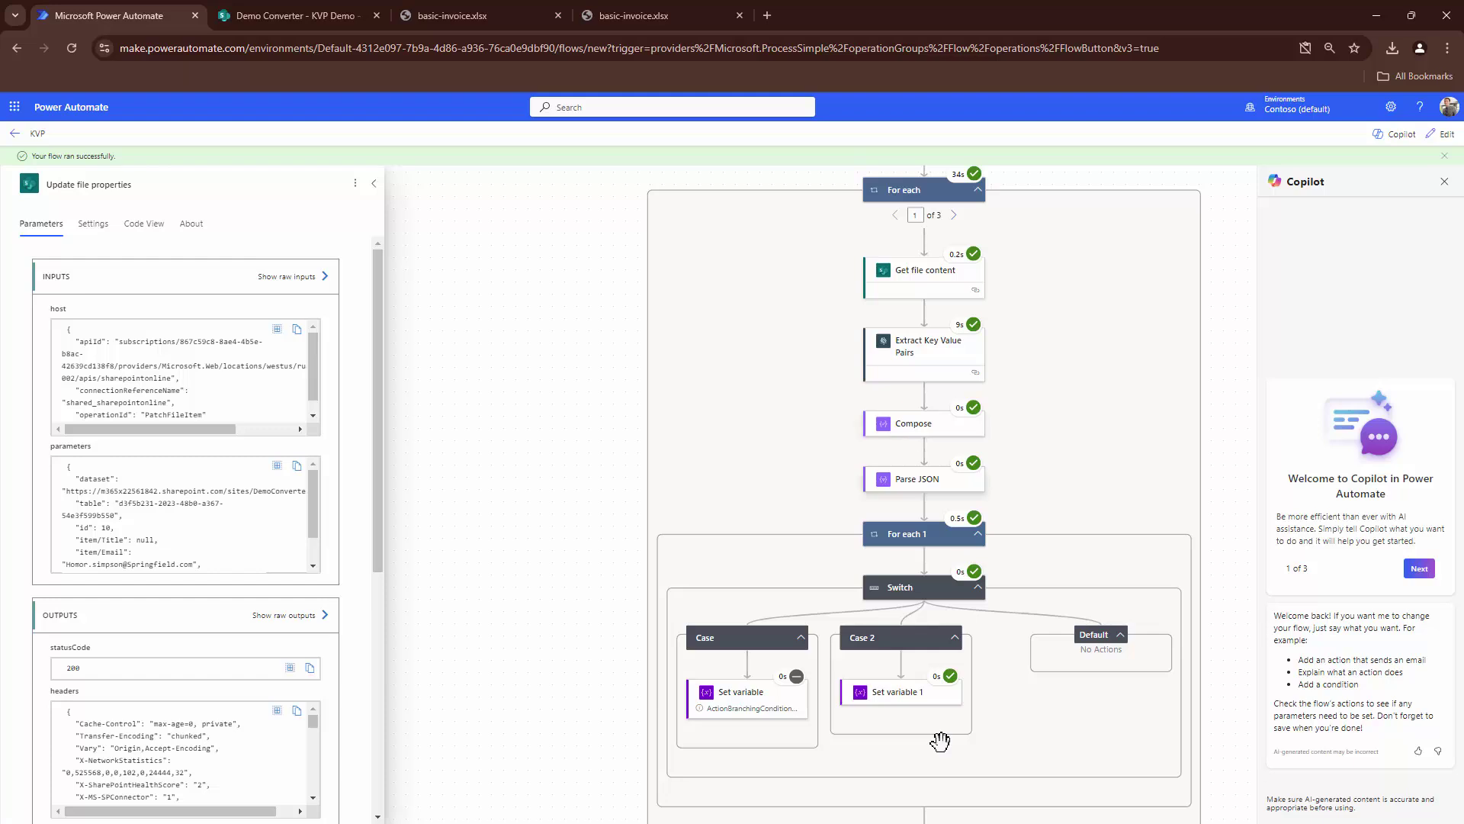
scroll(940, 740, "down", 1)
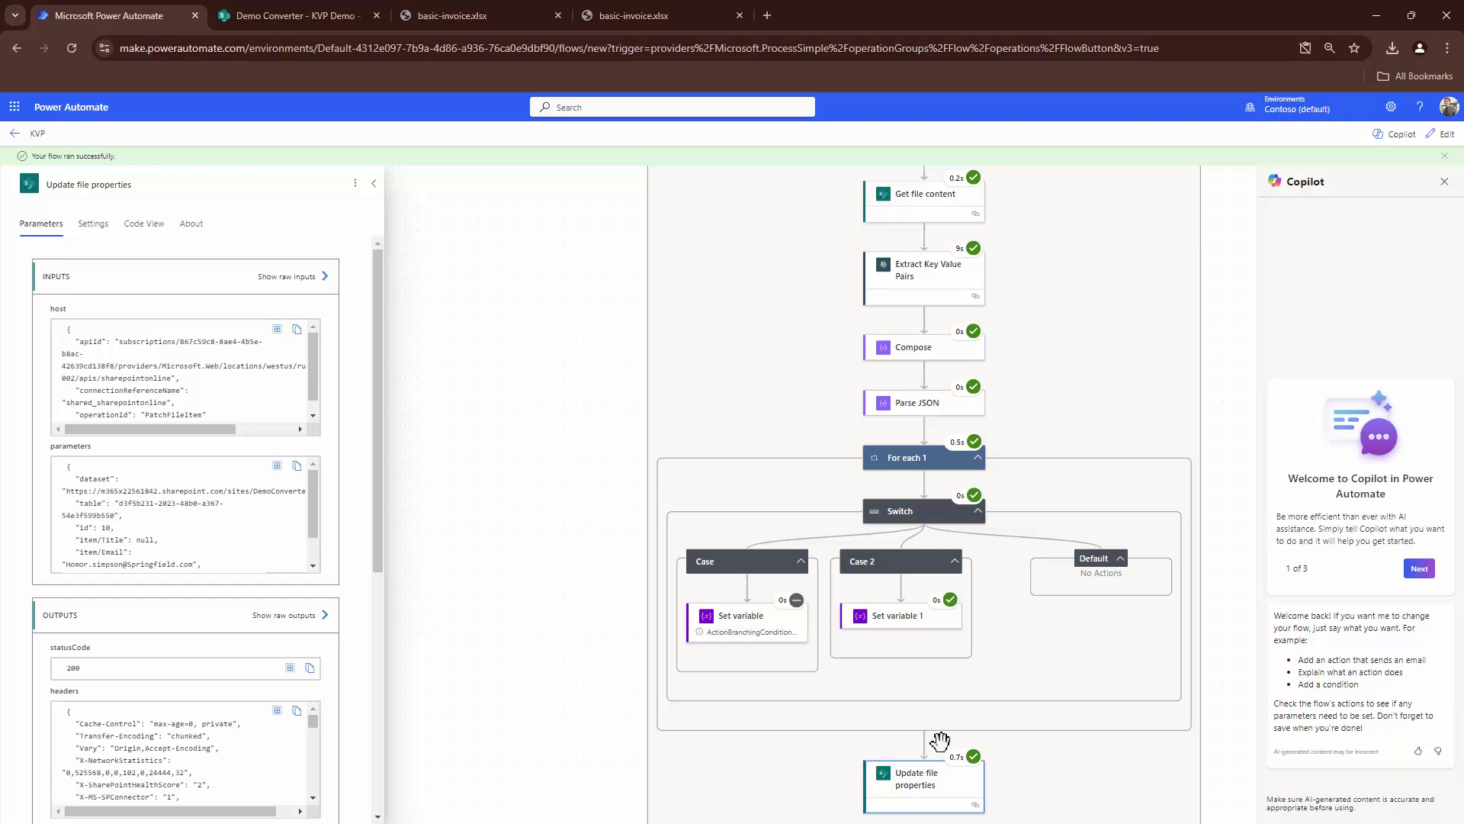
scroll(940, 739, "down", 1)
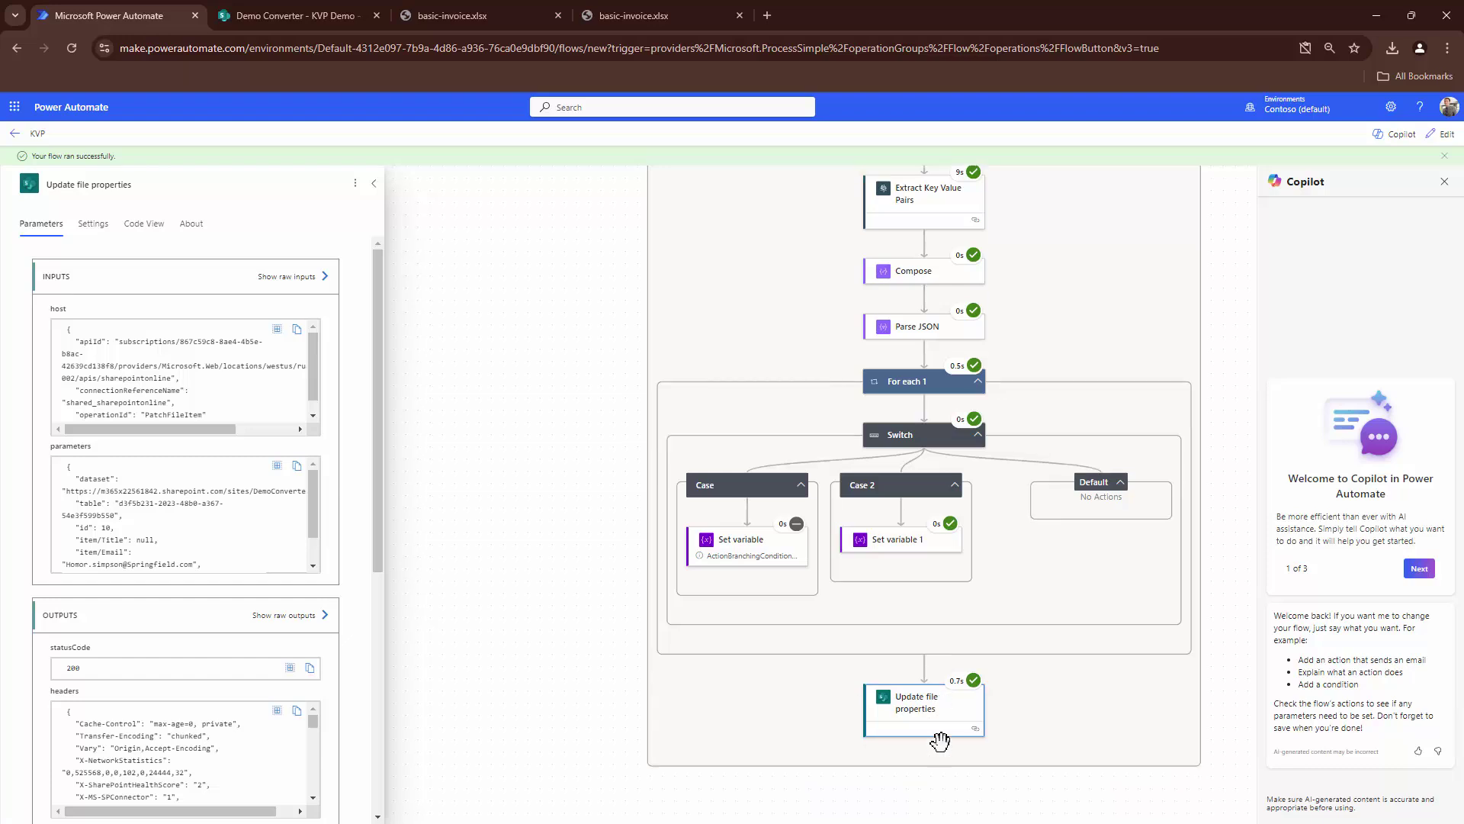